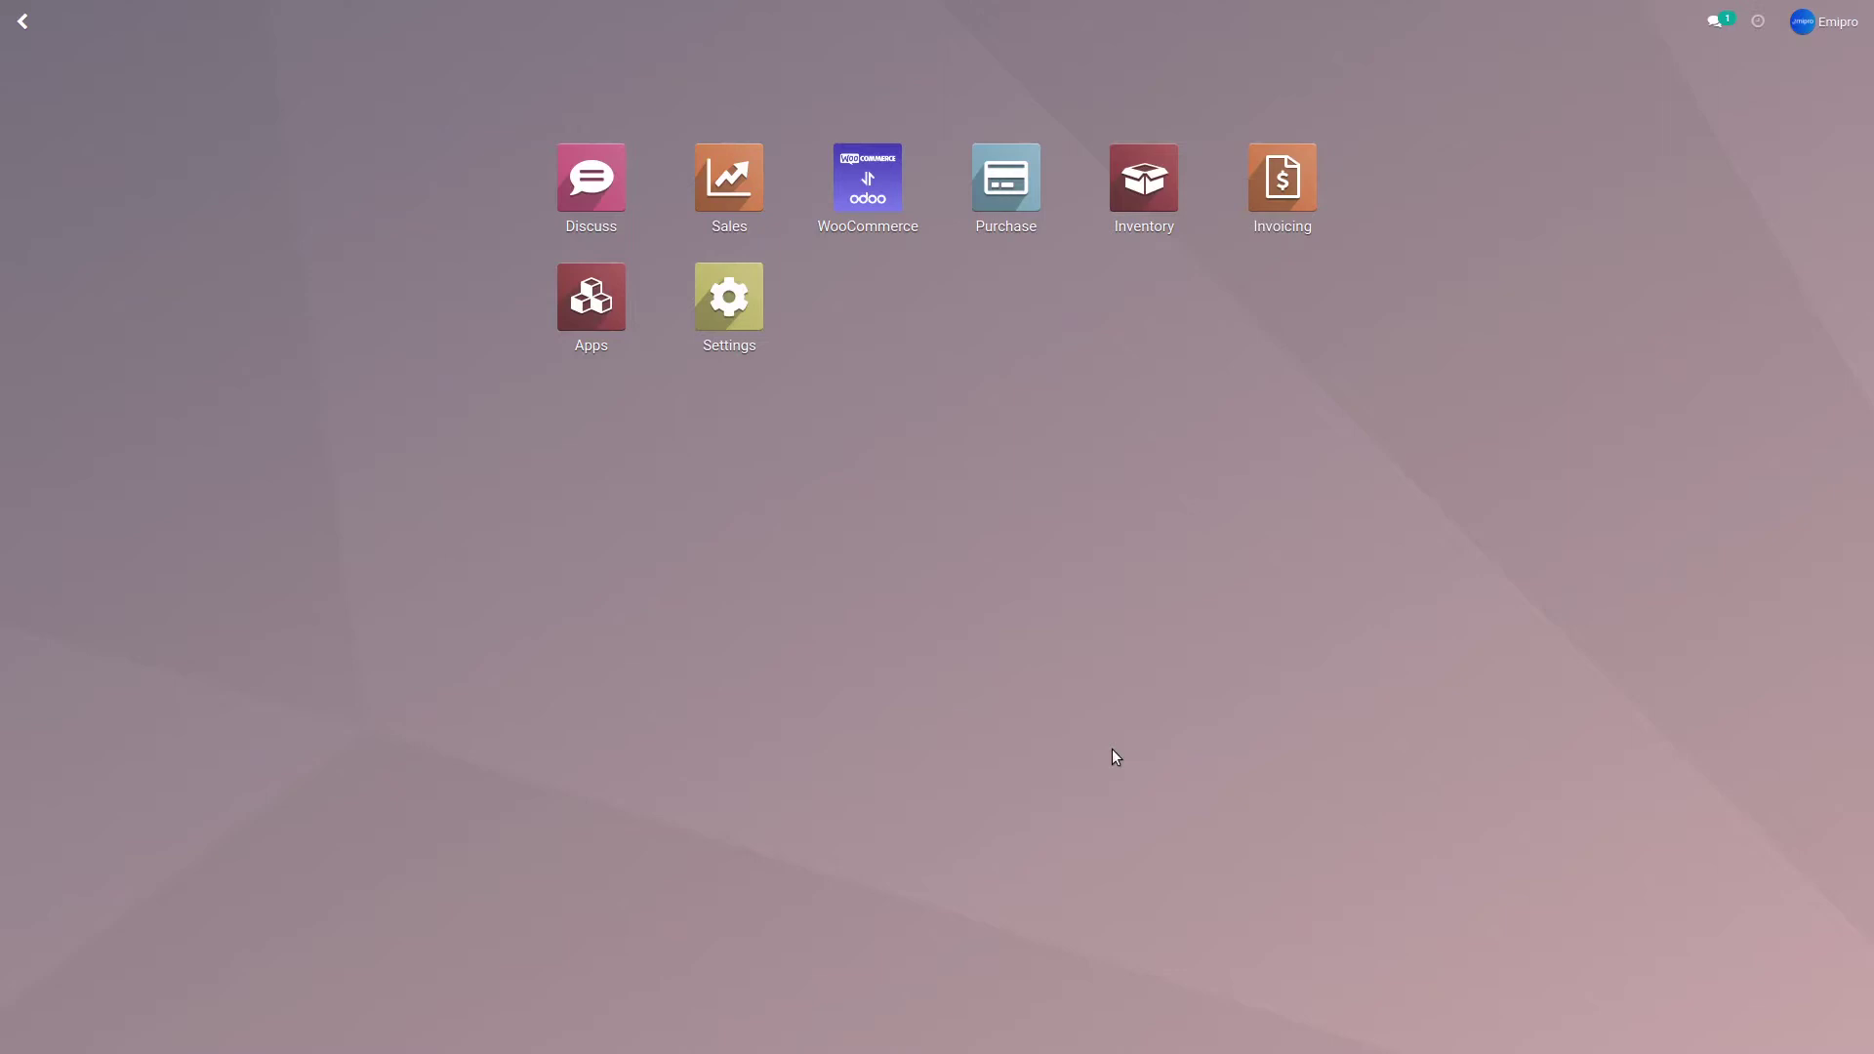
Open the product catalogue of the Sales app and show it as a list.
click(865, 186)
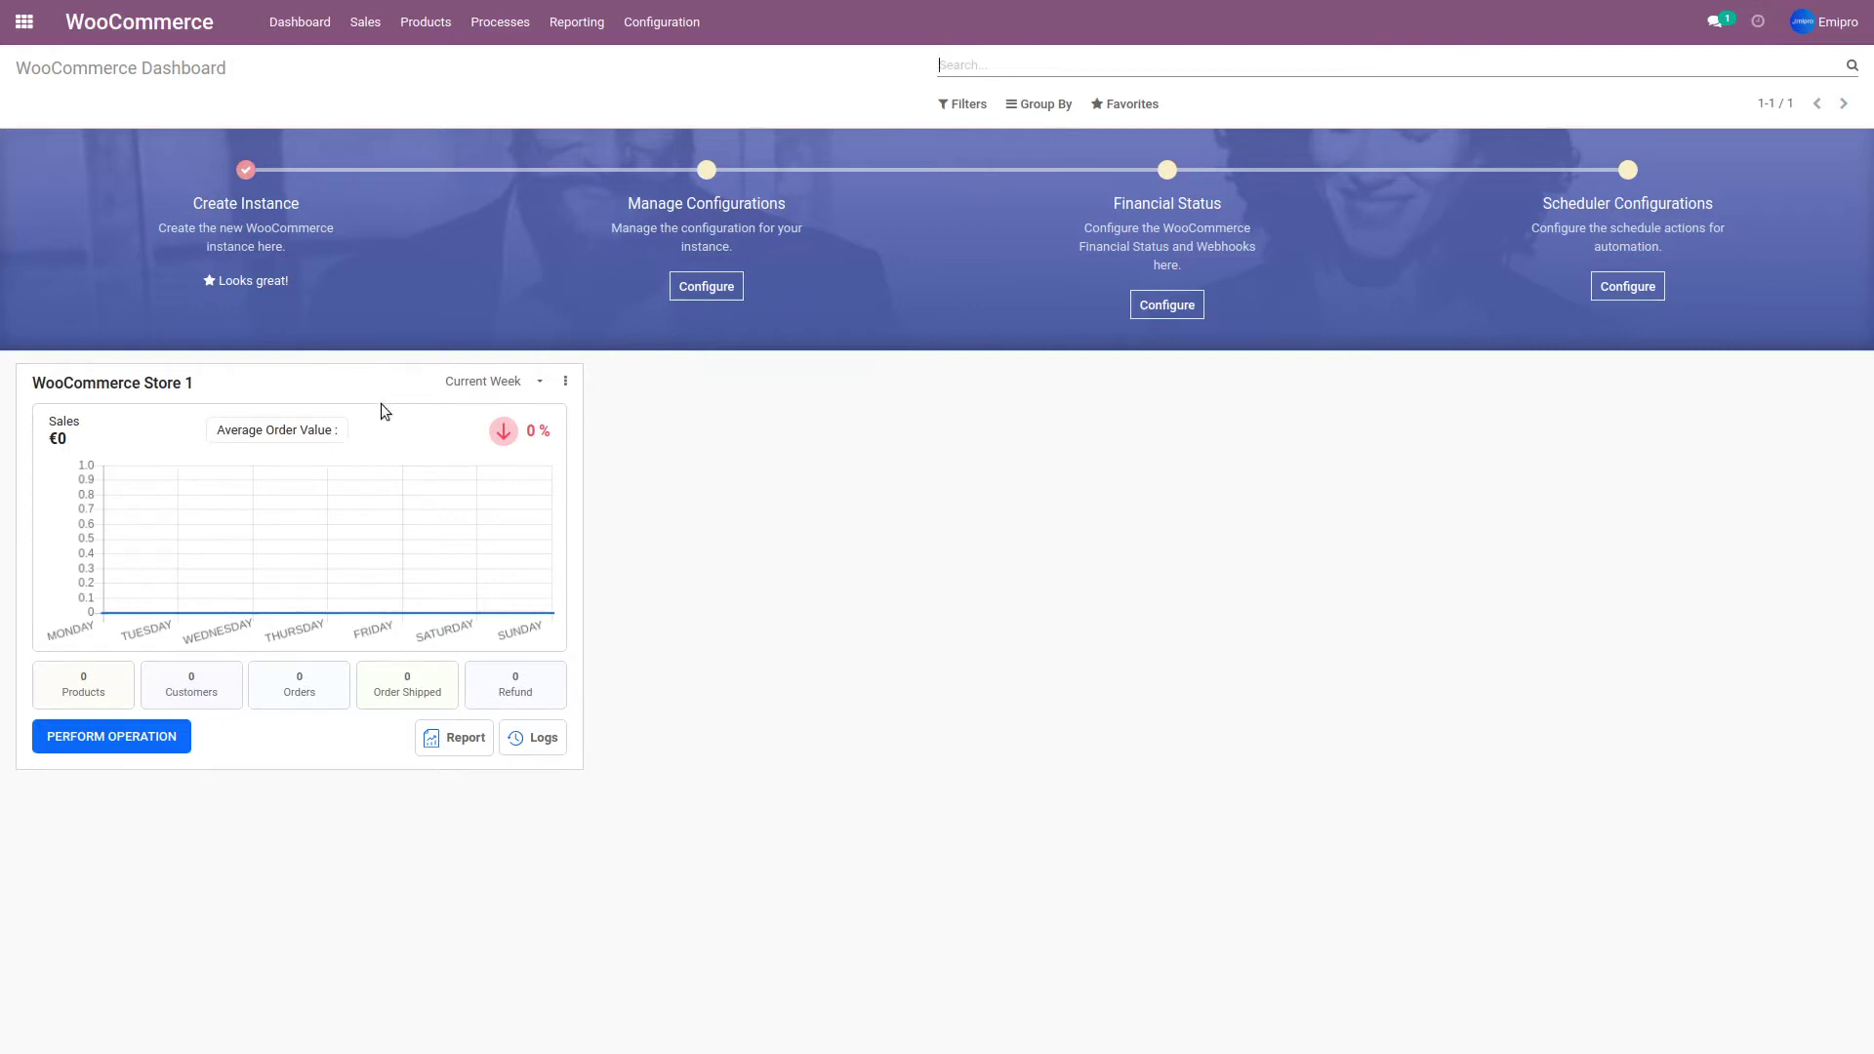
click(25, 23)
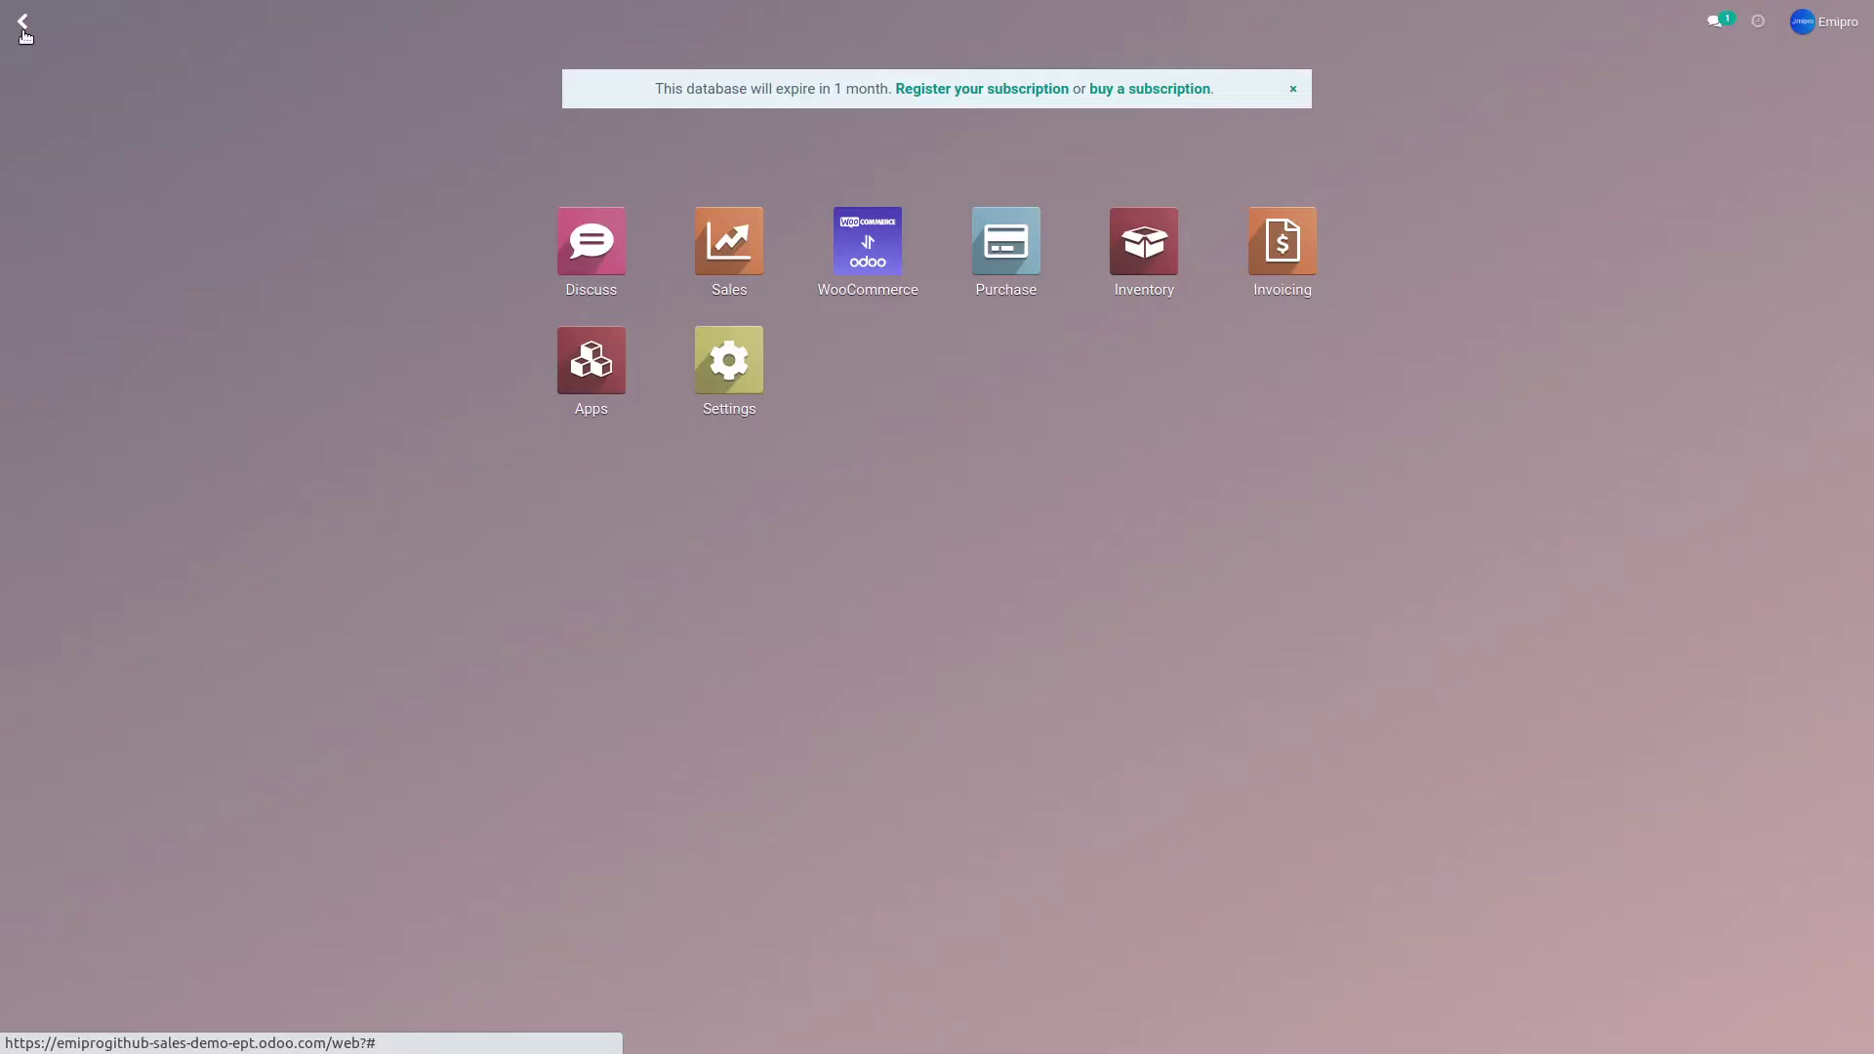
click(728, 244)
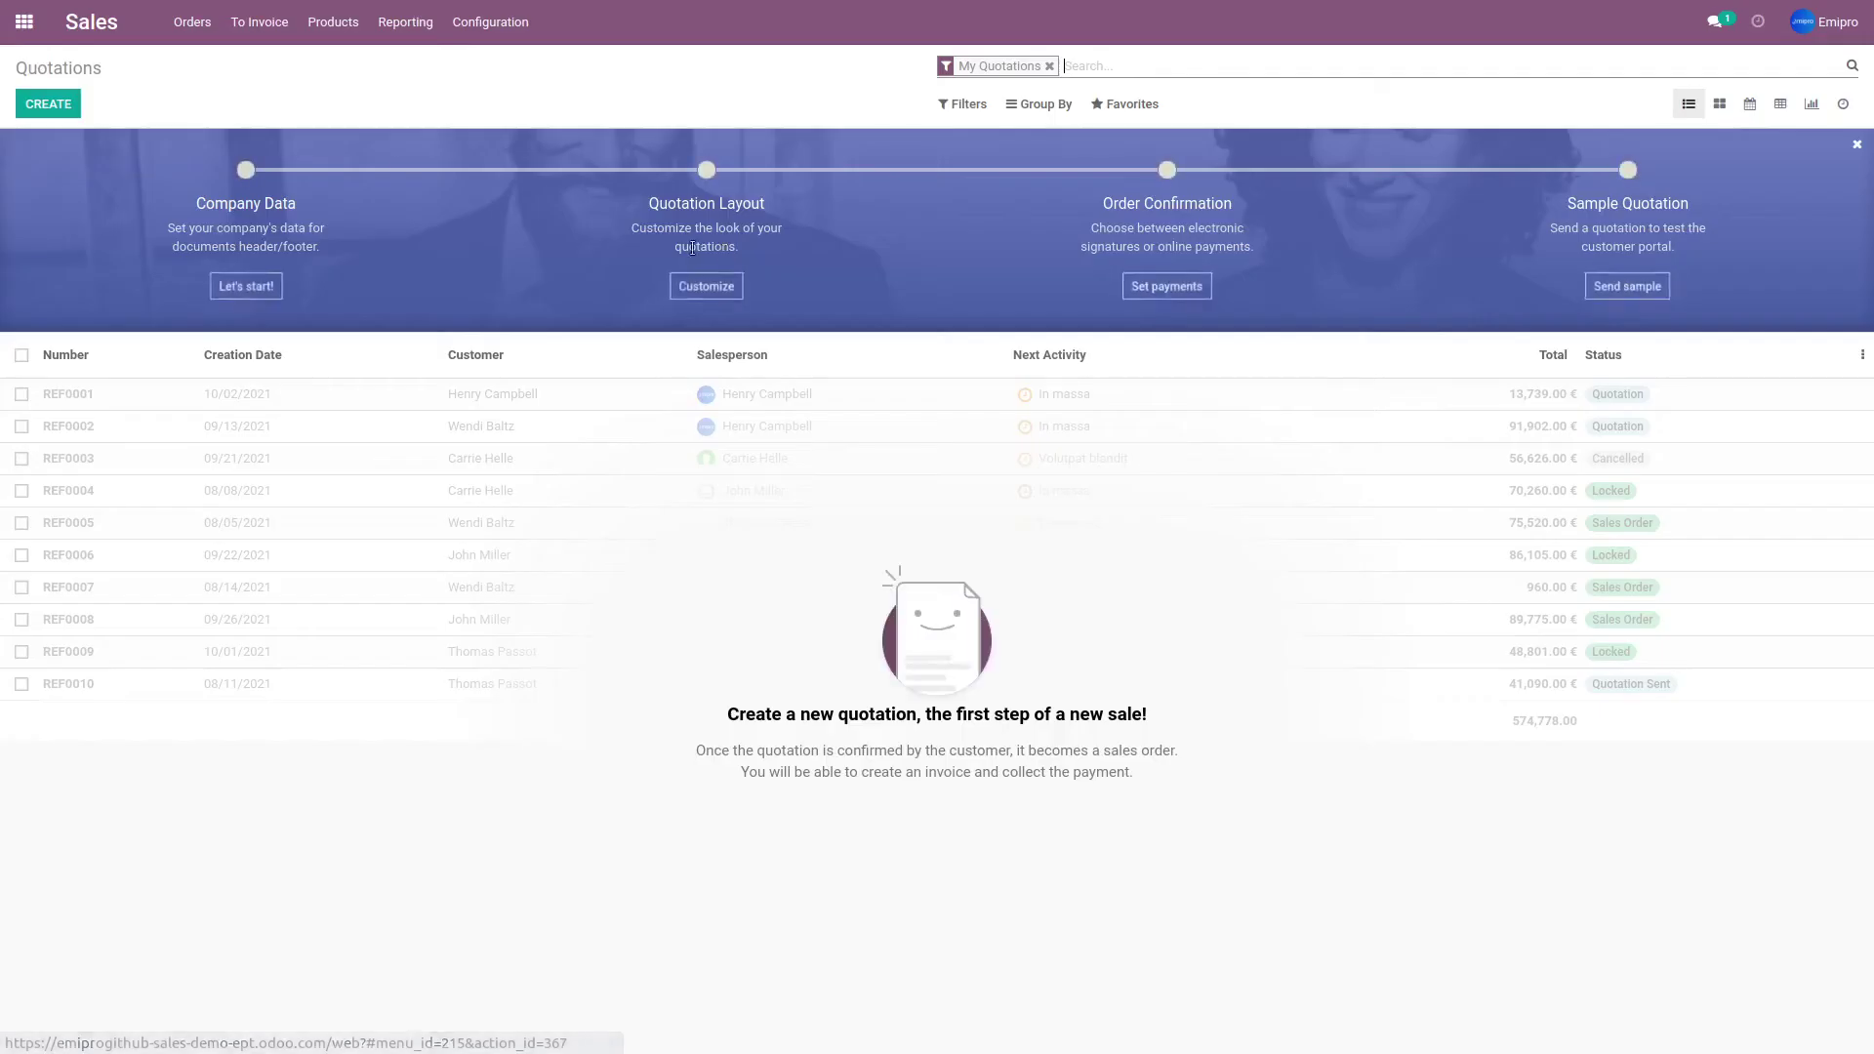
click(333, 22)
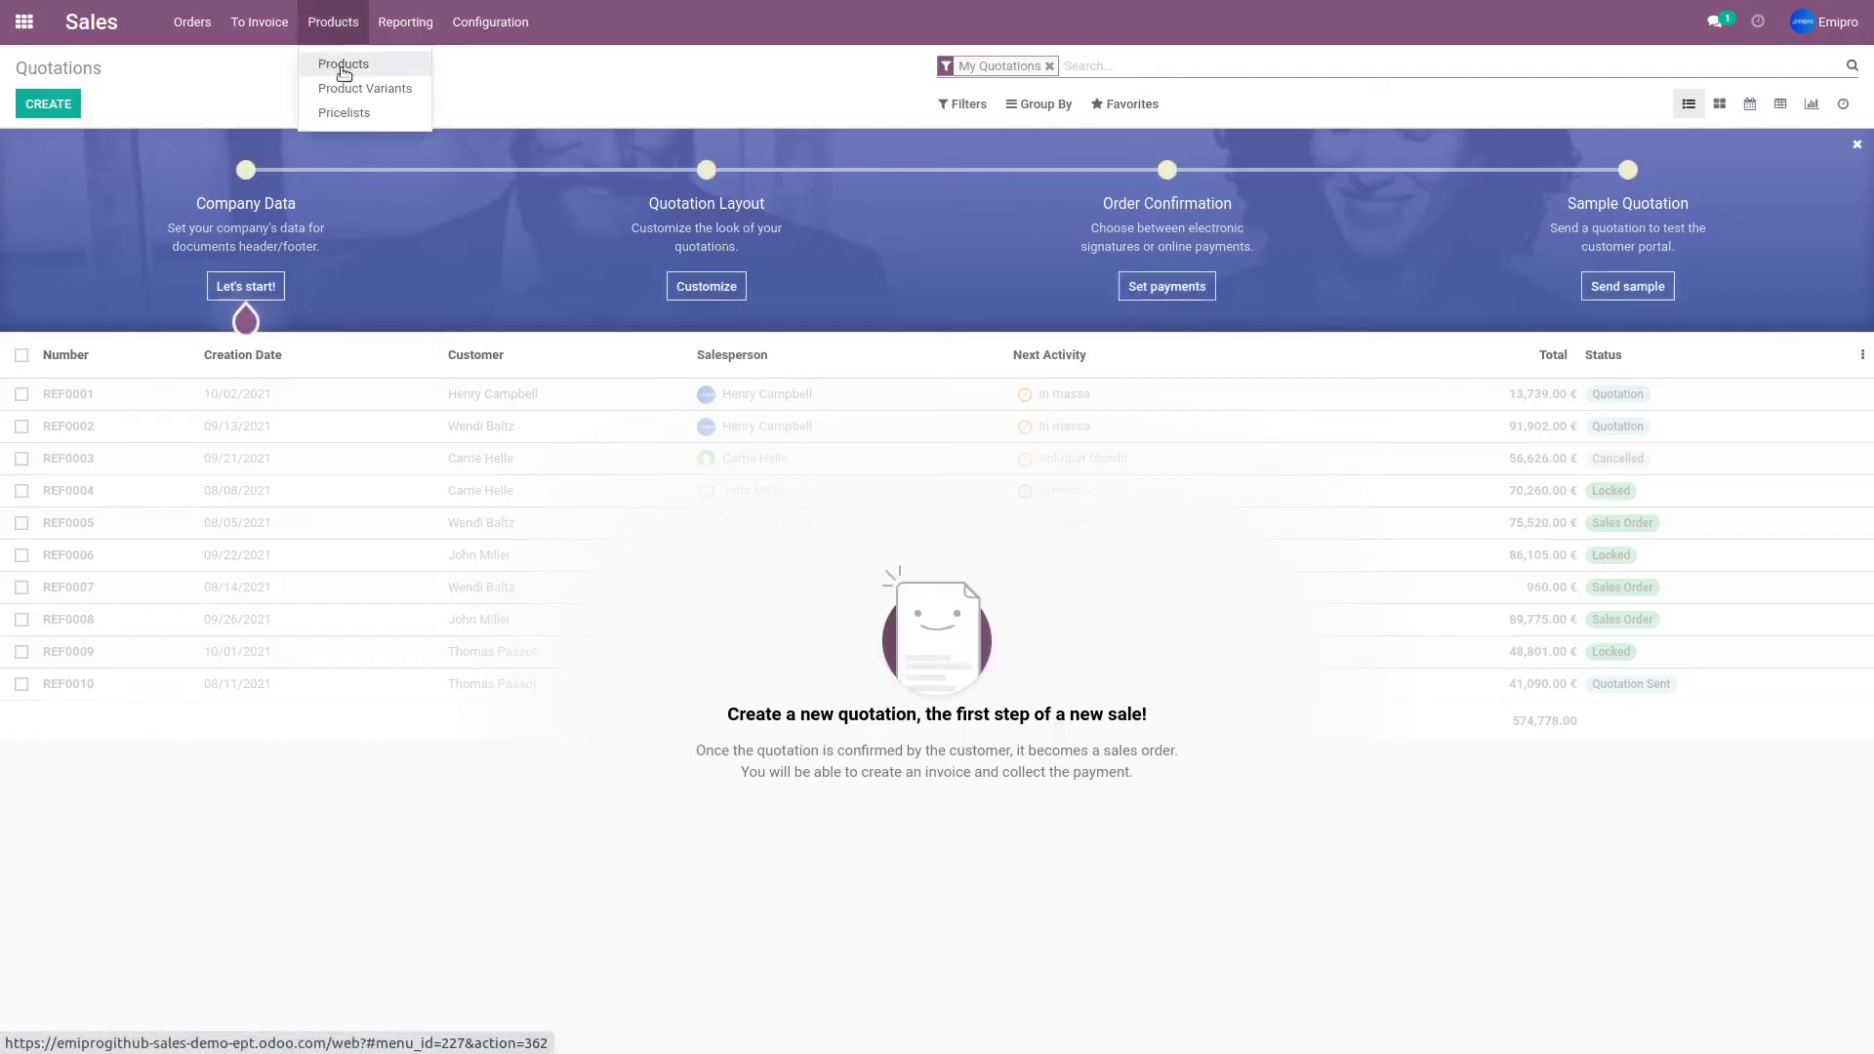
click(344, 66)
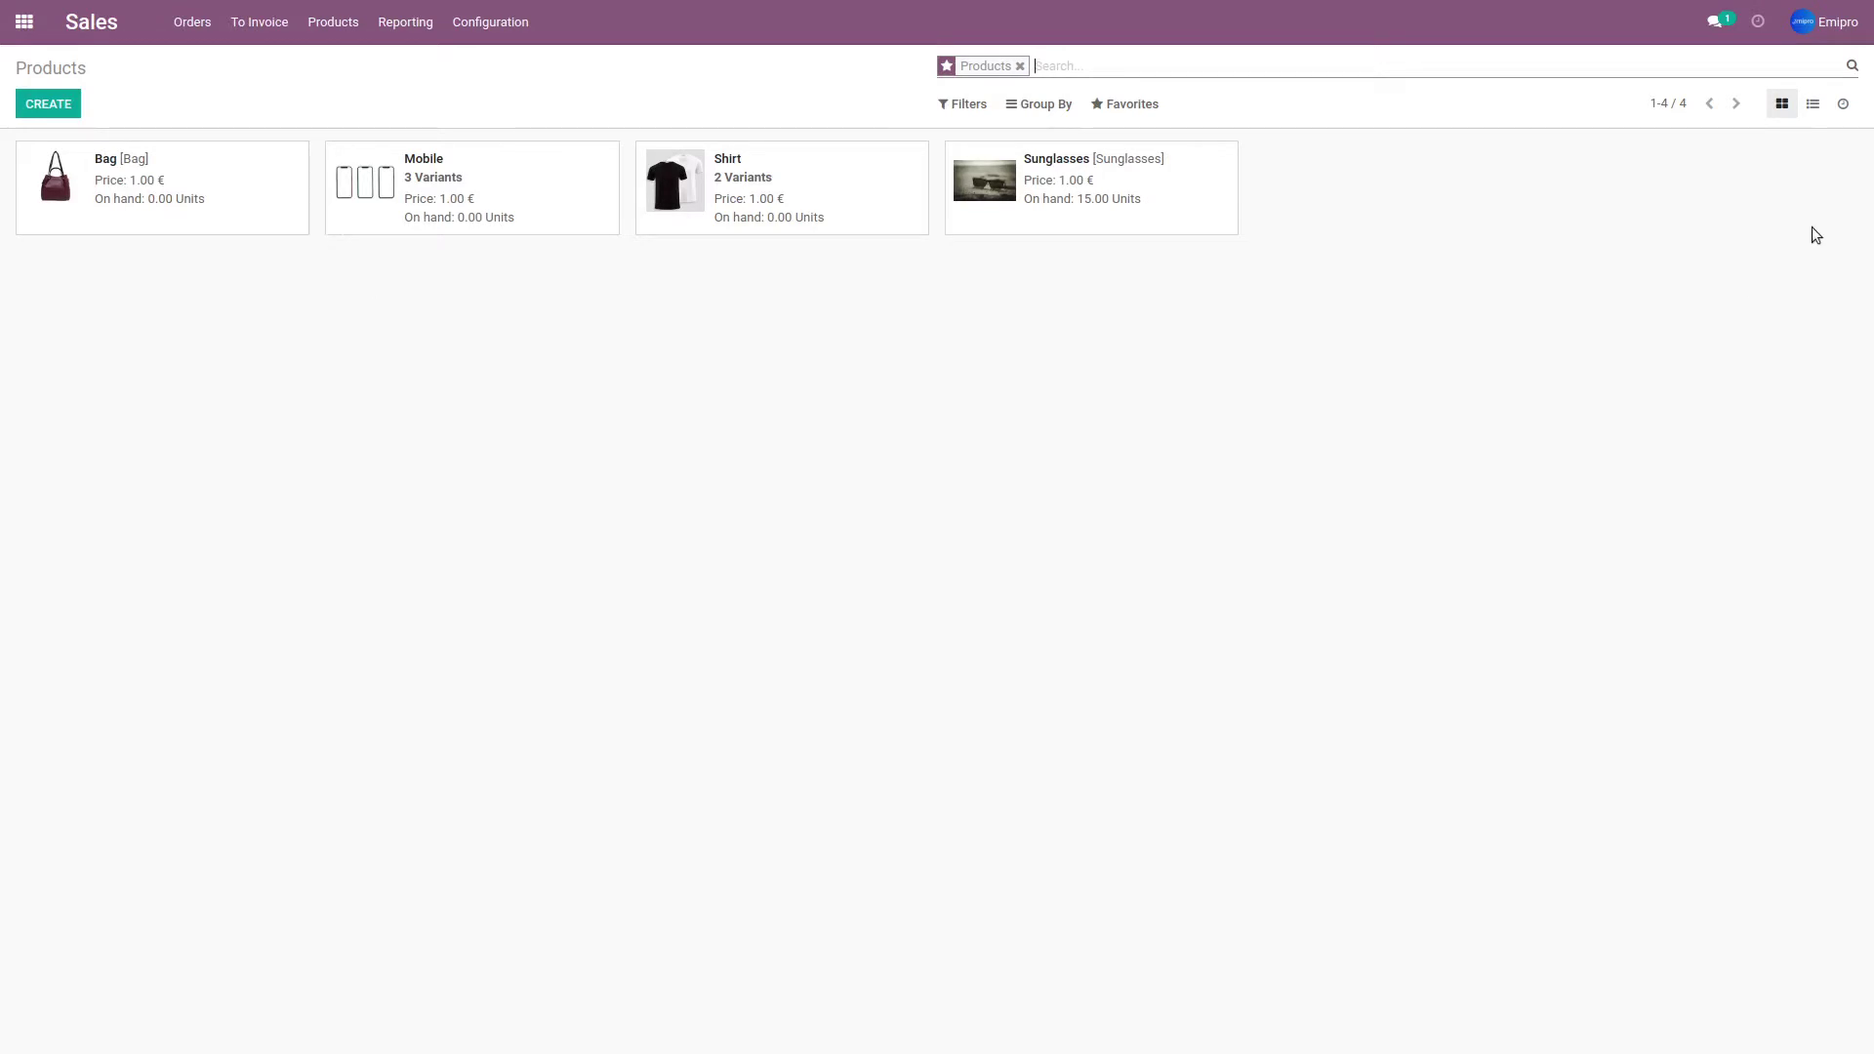
click(1810, 104)
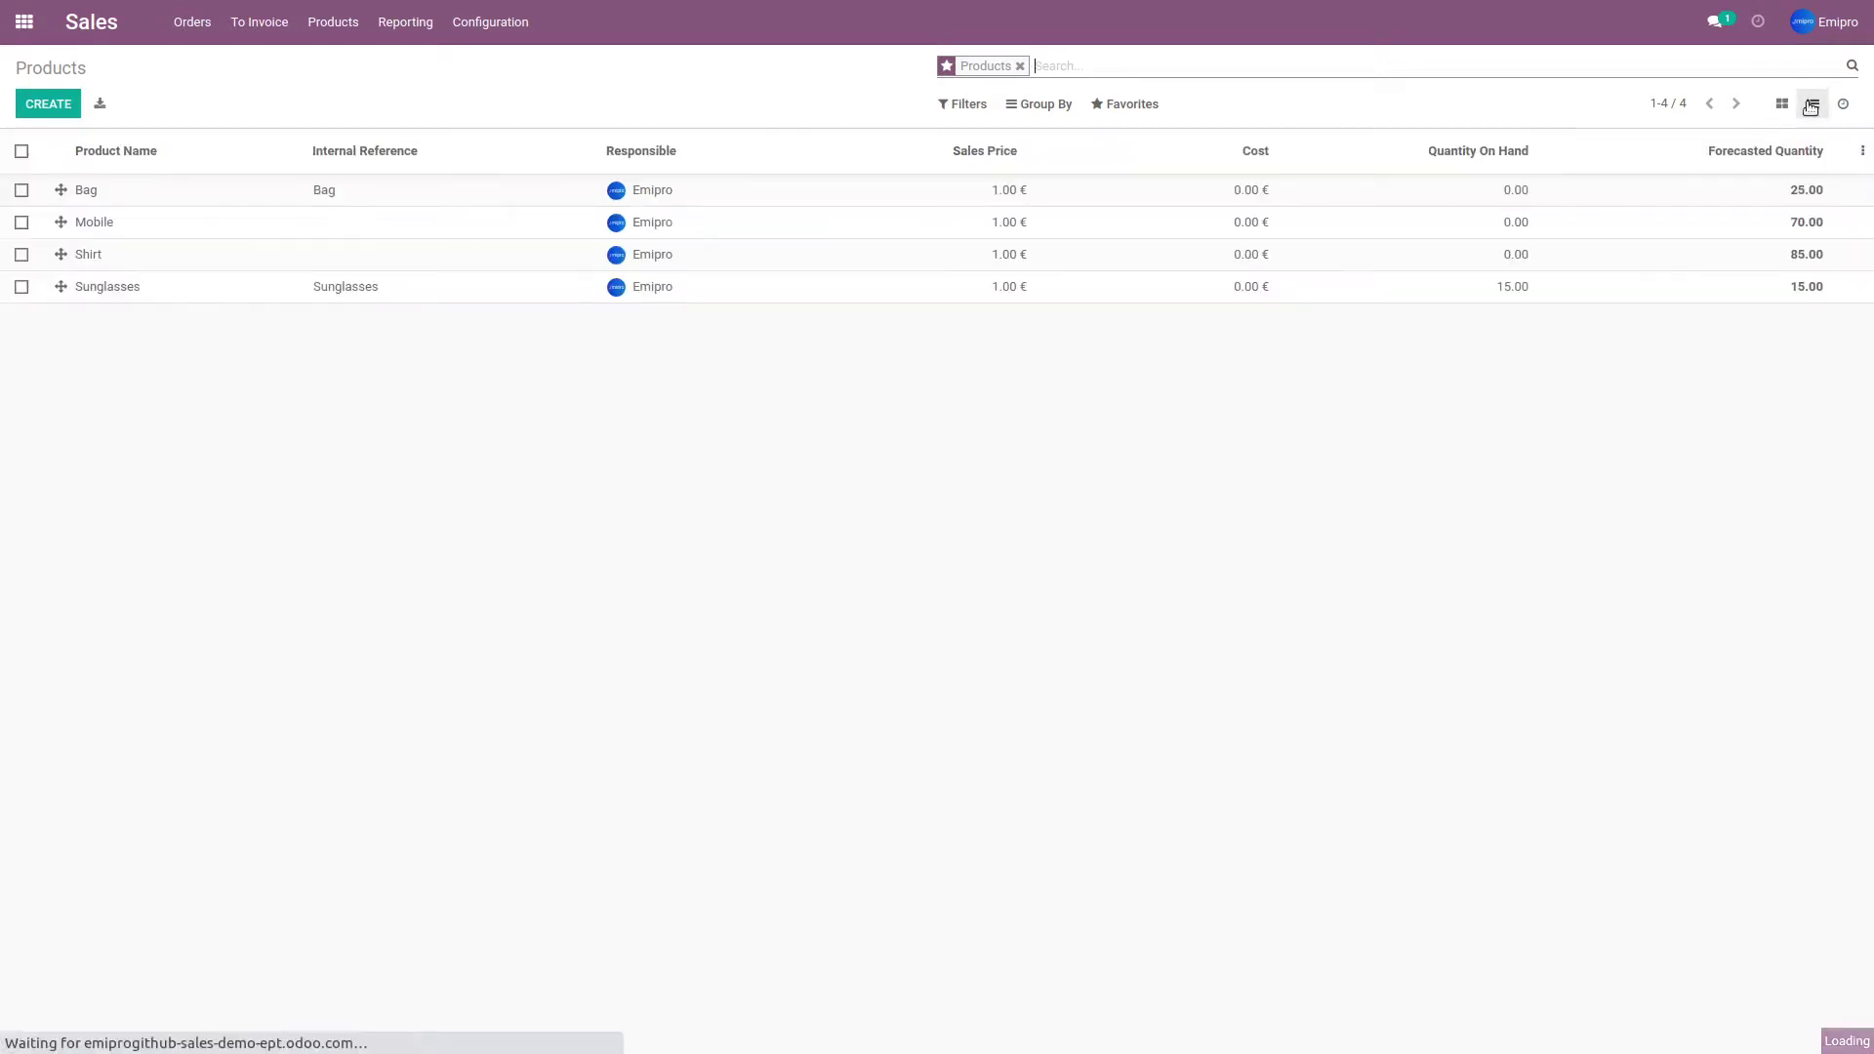
Export all four listed products with the method Export in WooCommerce Layer to the instance WooCommerce Store 1.
click(21, 151)
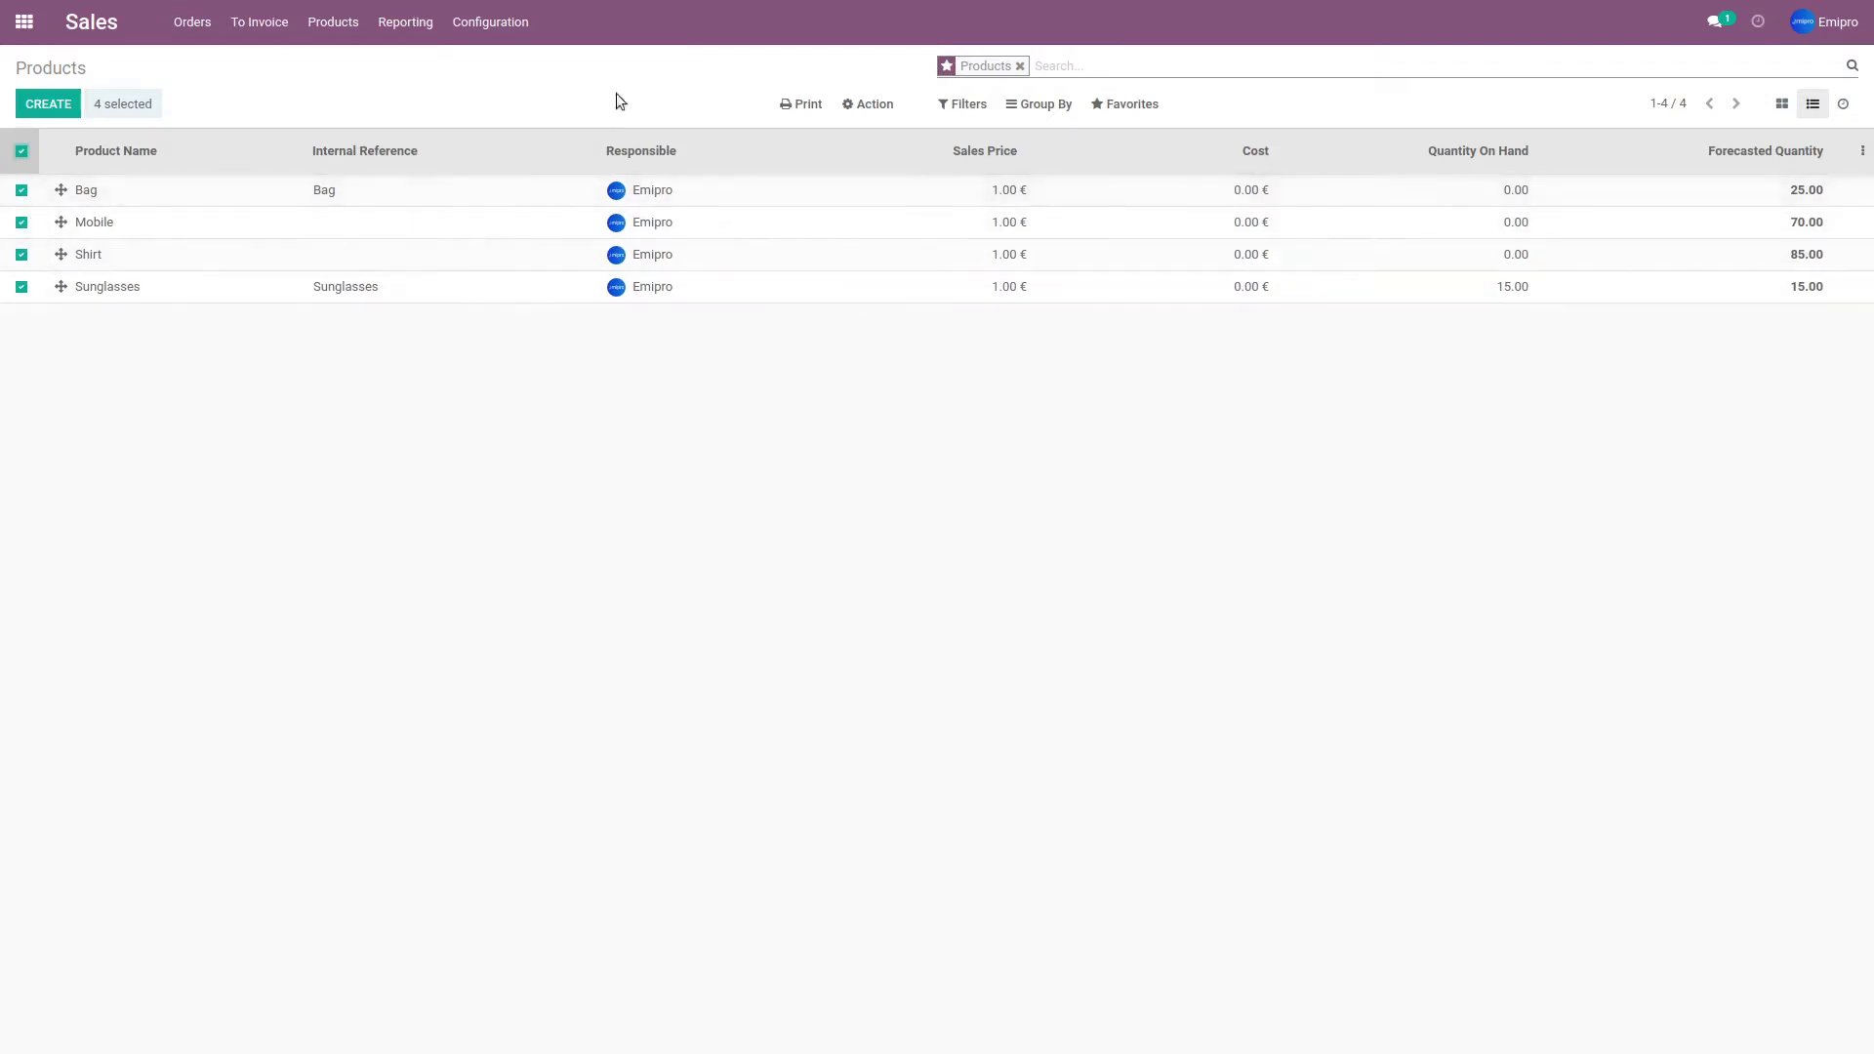
click(868, 105)
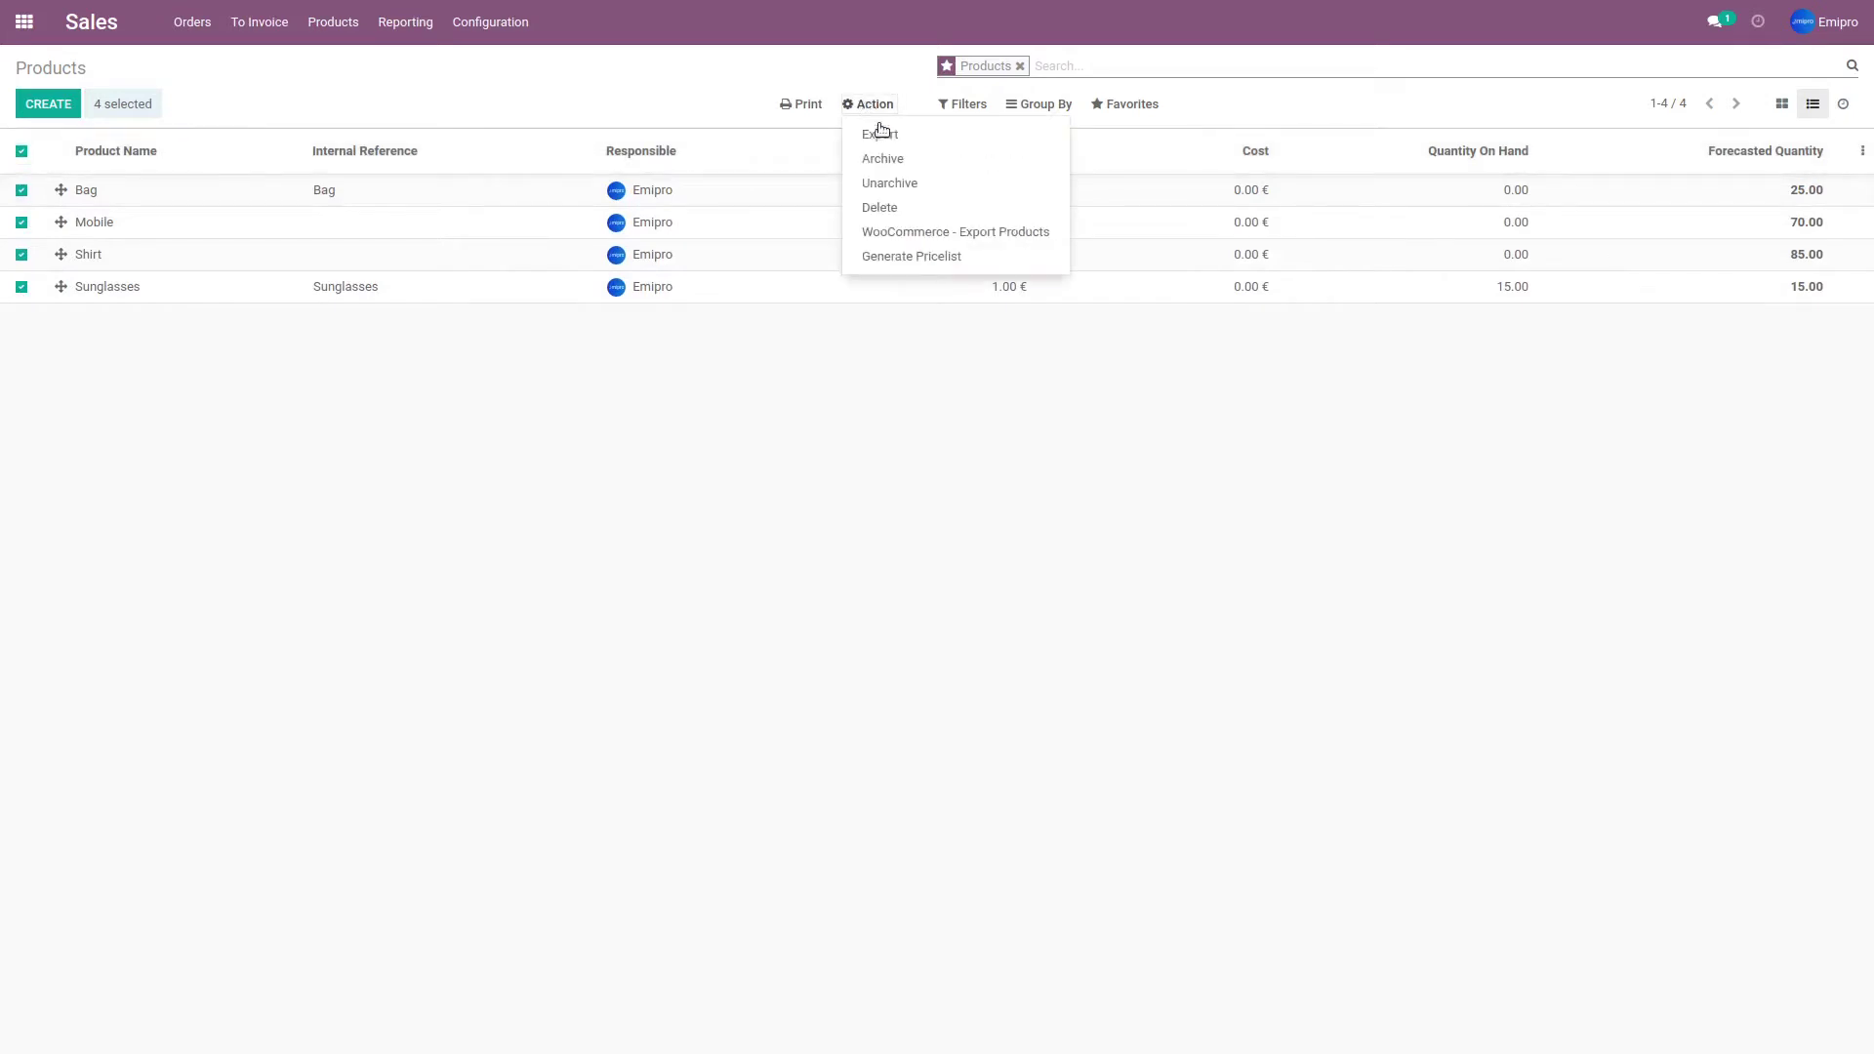
click(938, 234)
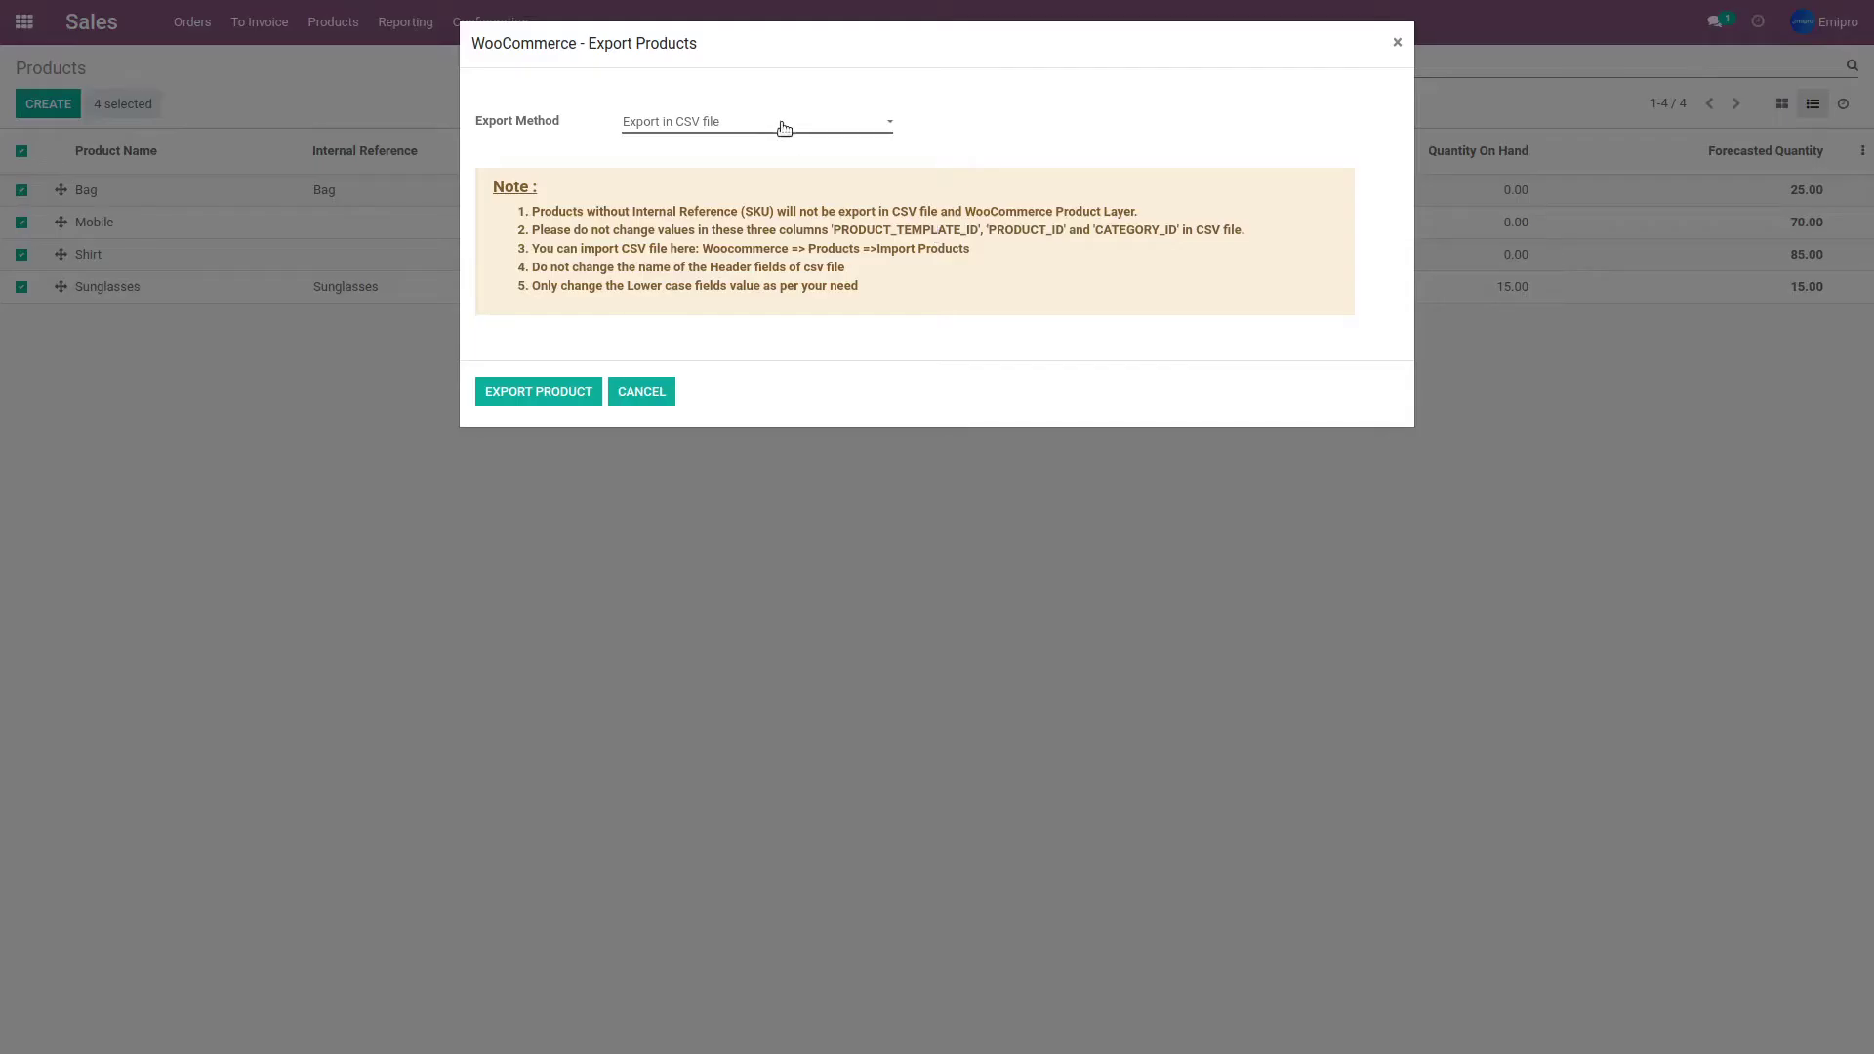
click(783, 129)
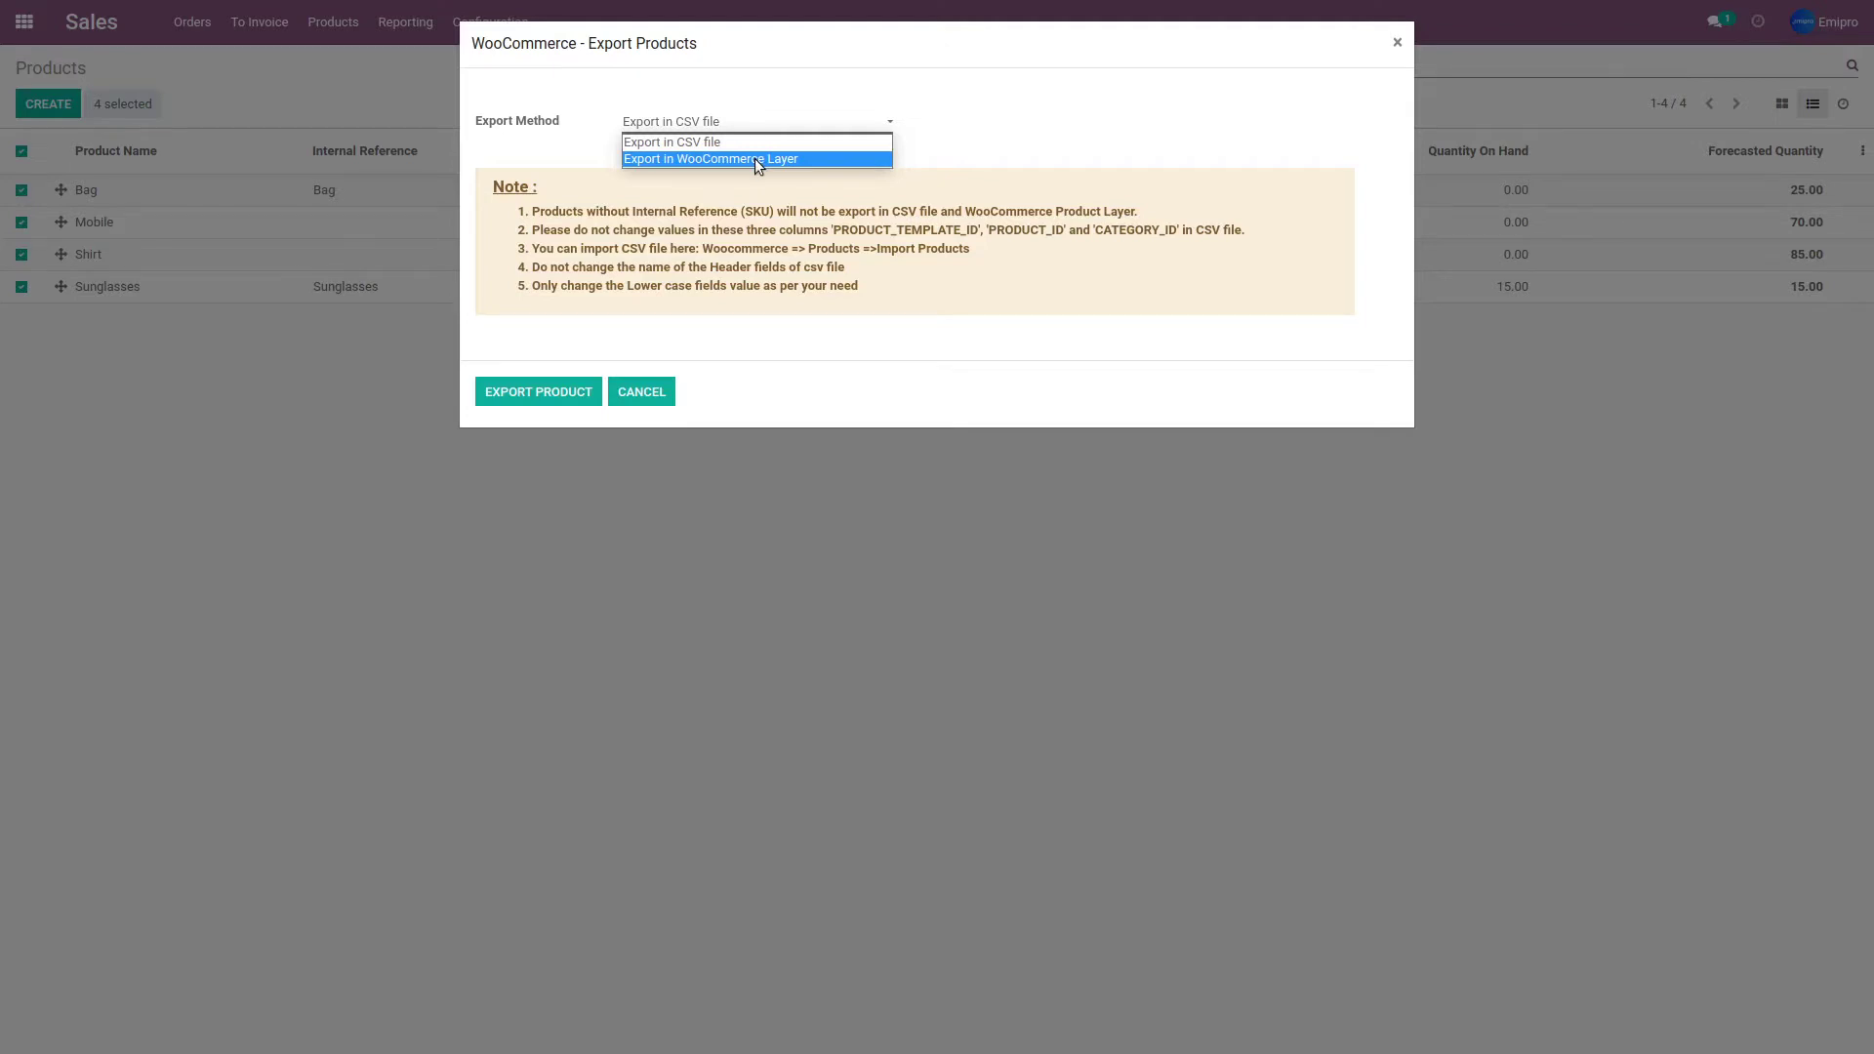
click(756, 160)
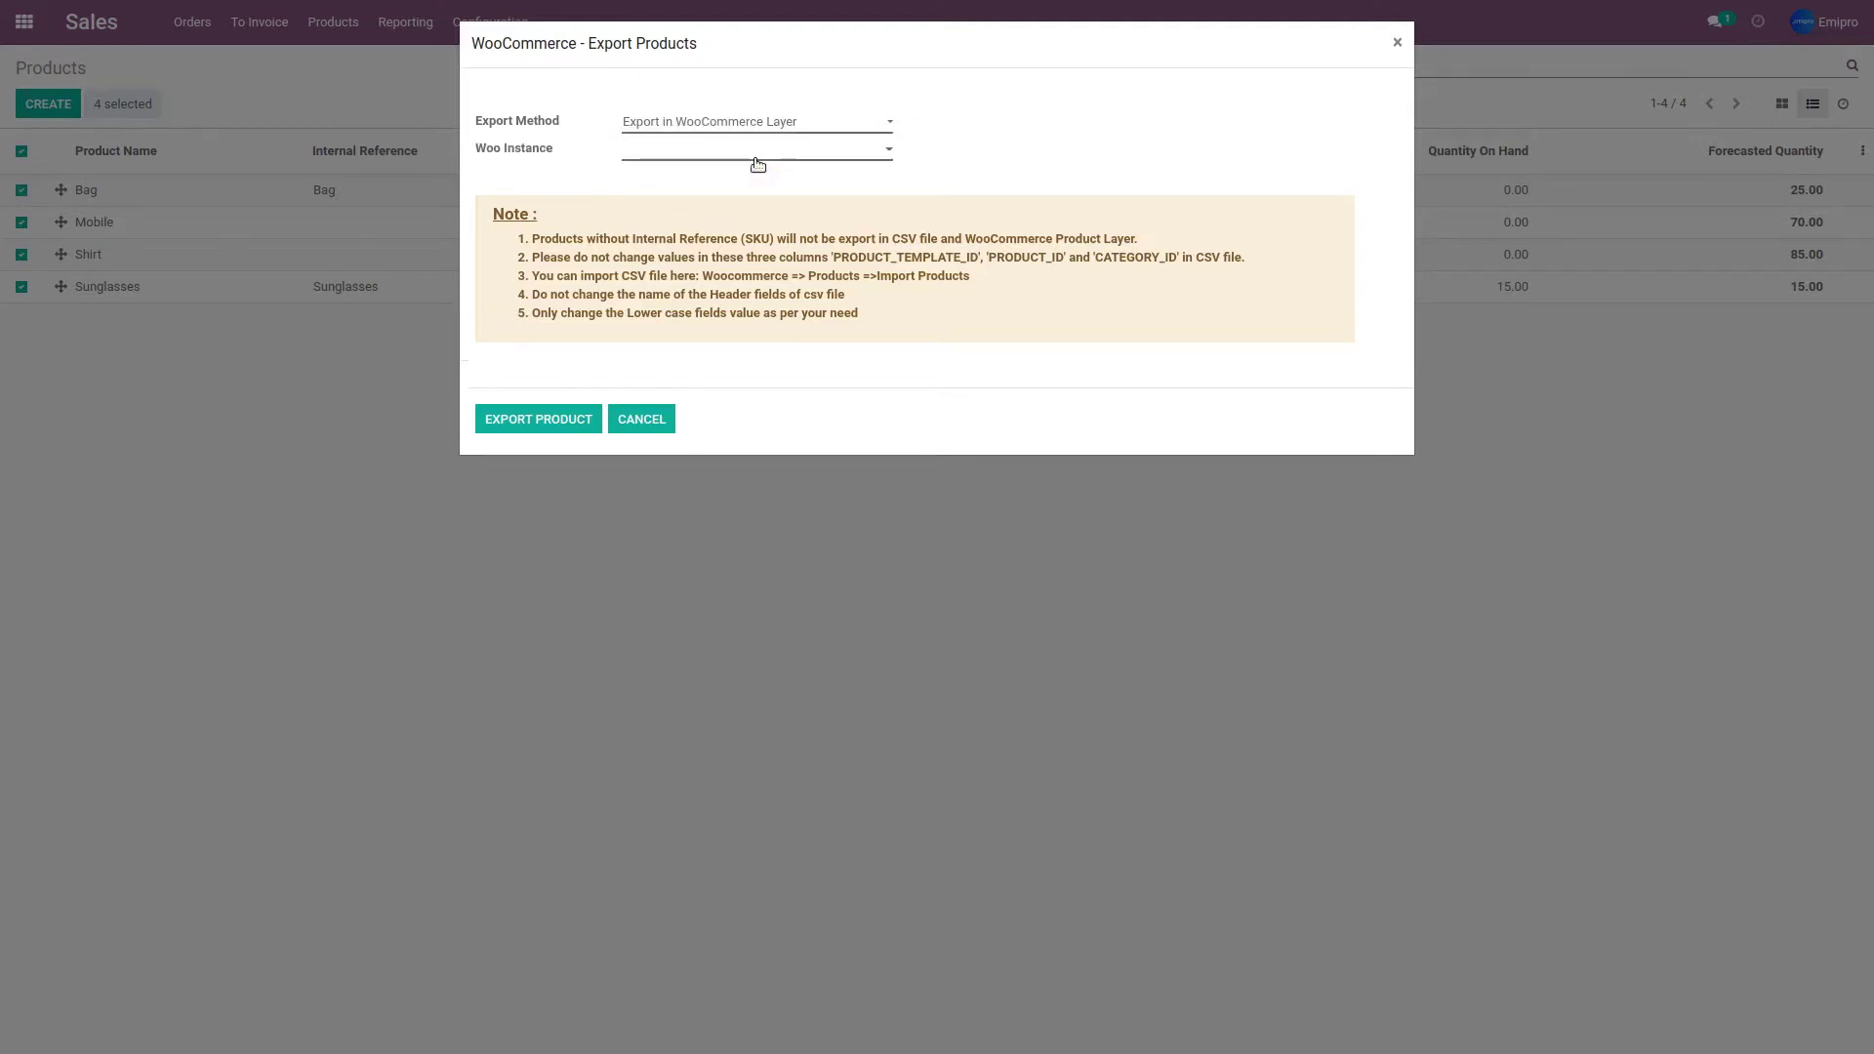
click(757, 156)
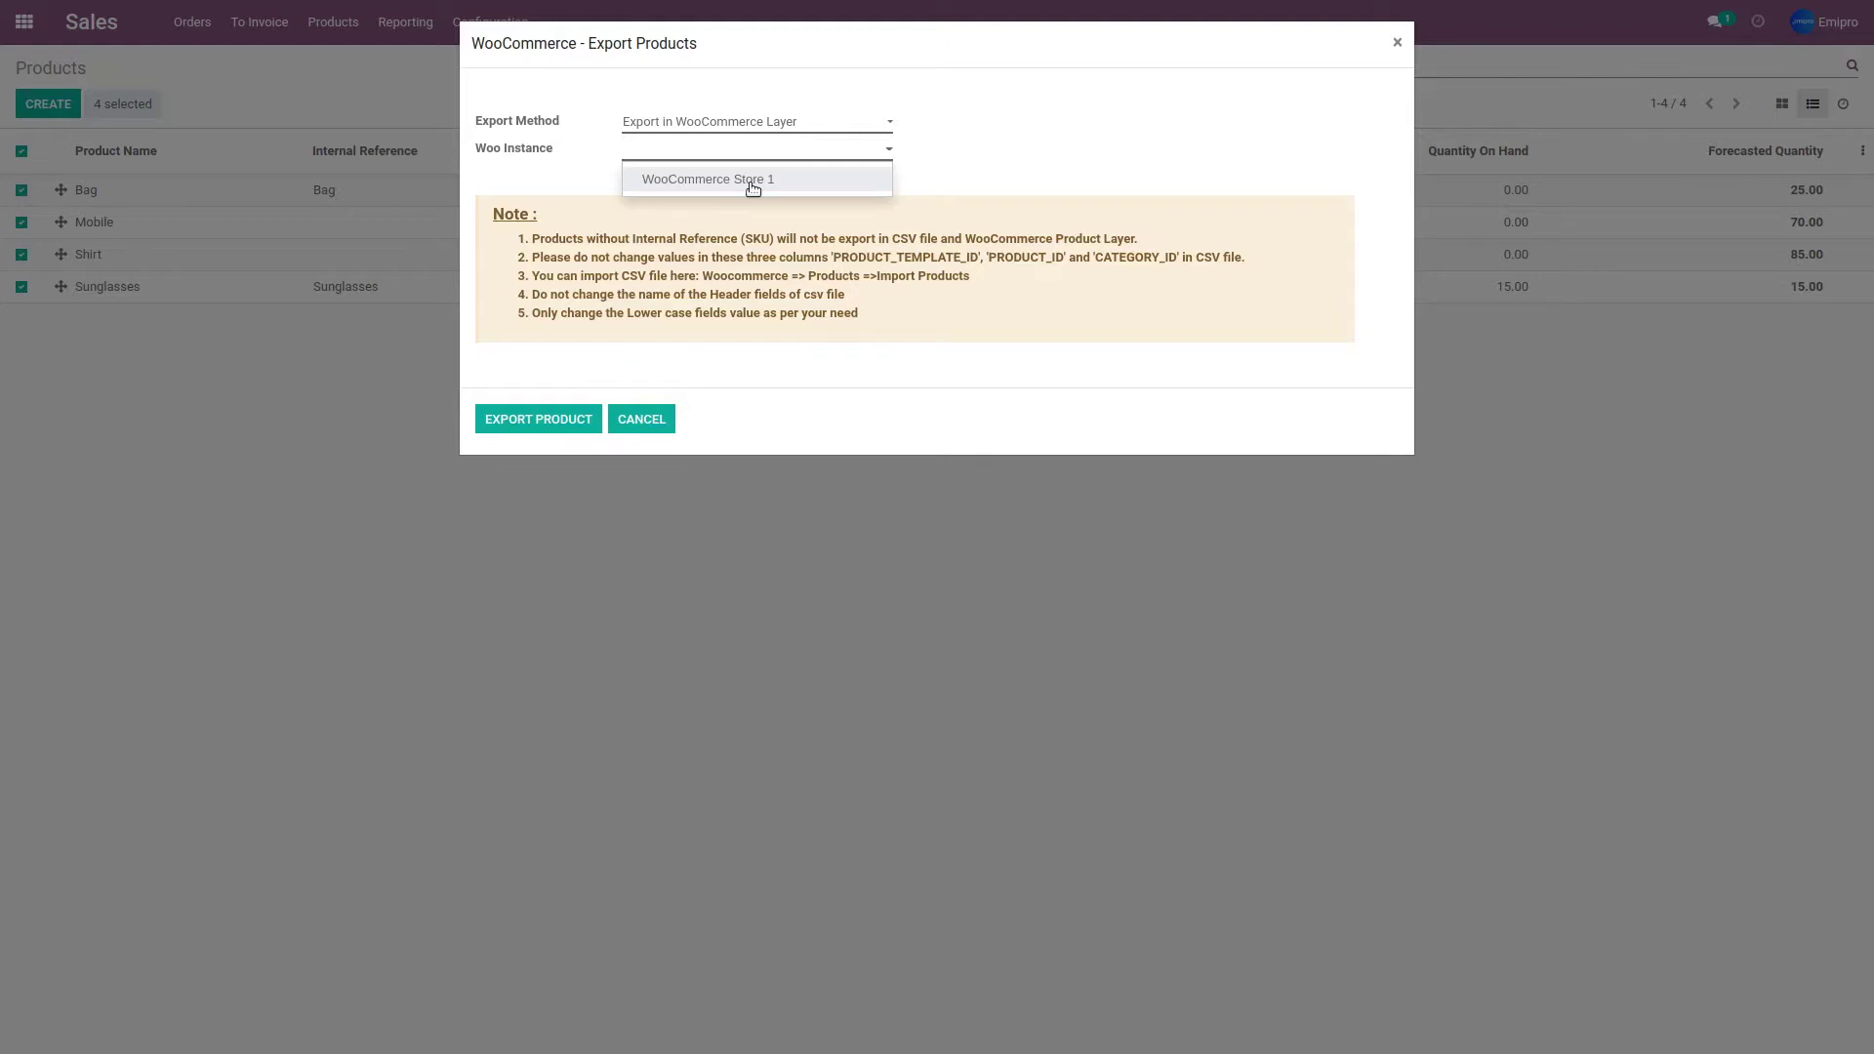
click(753, 181)
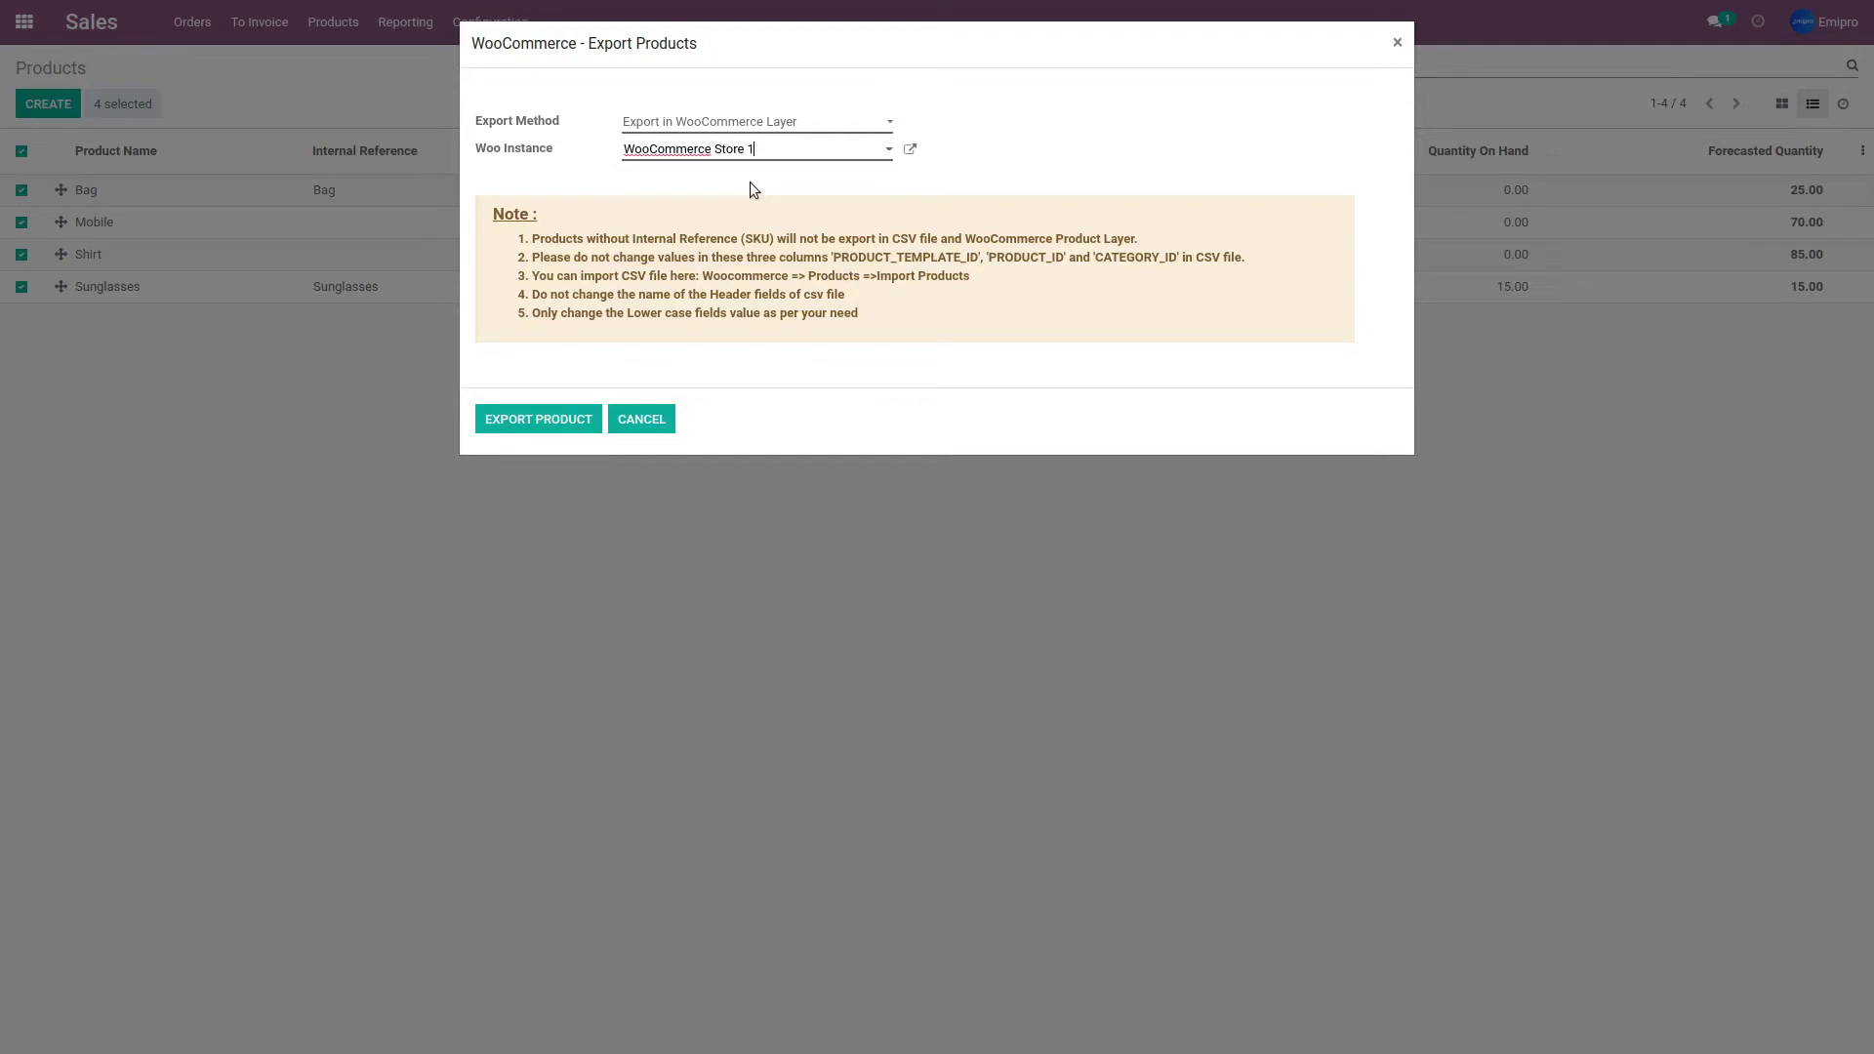
click(552, 419)
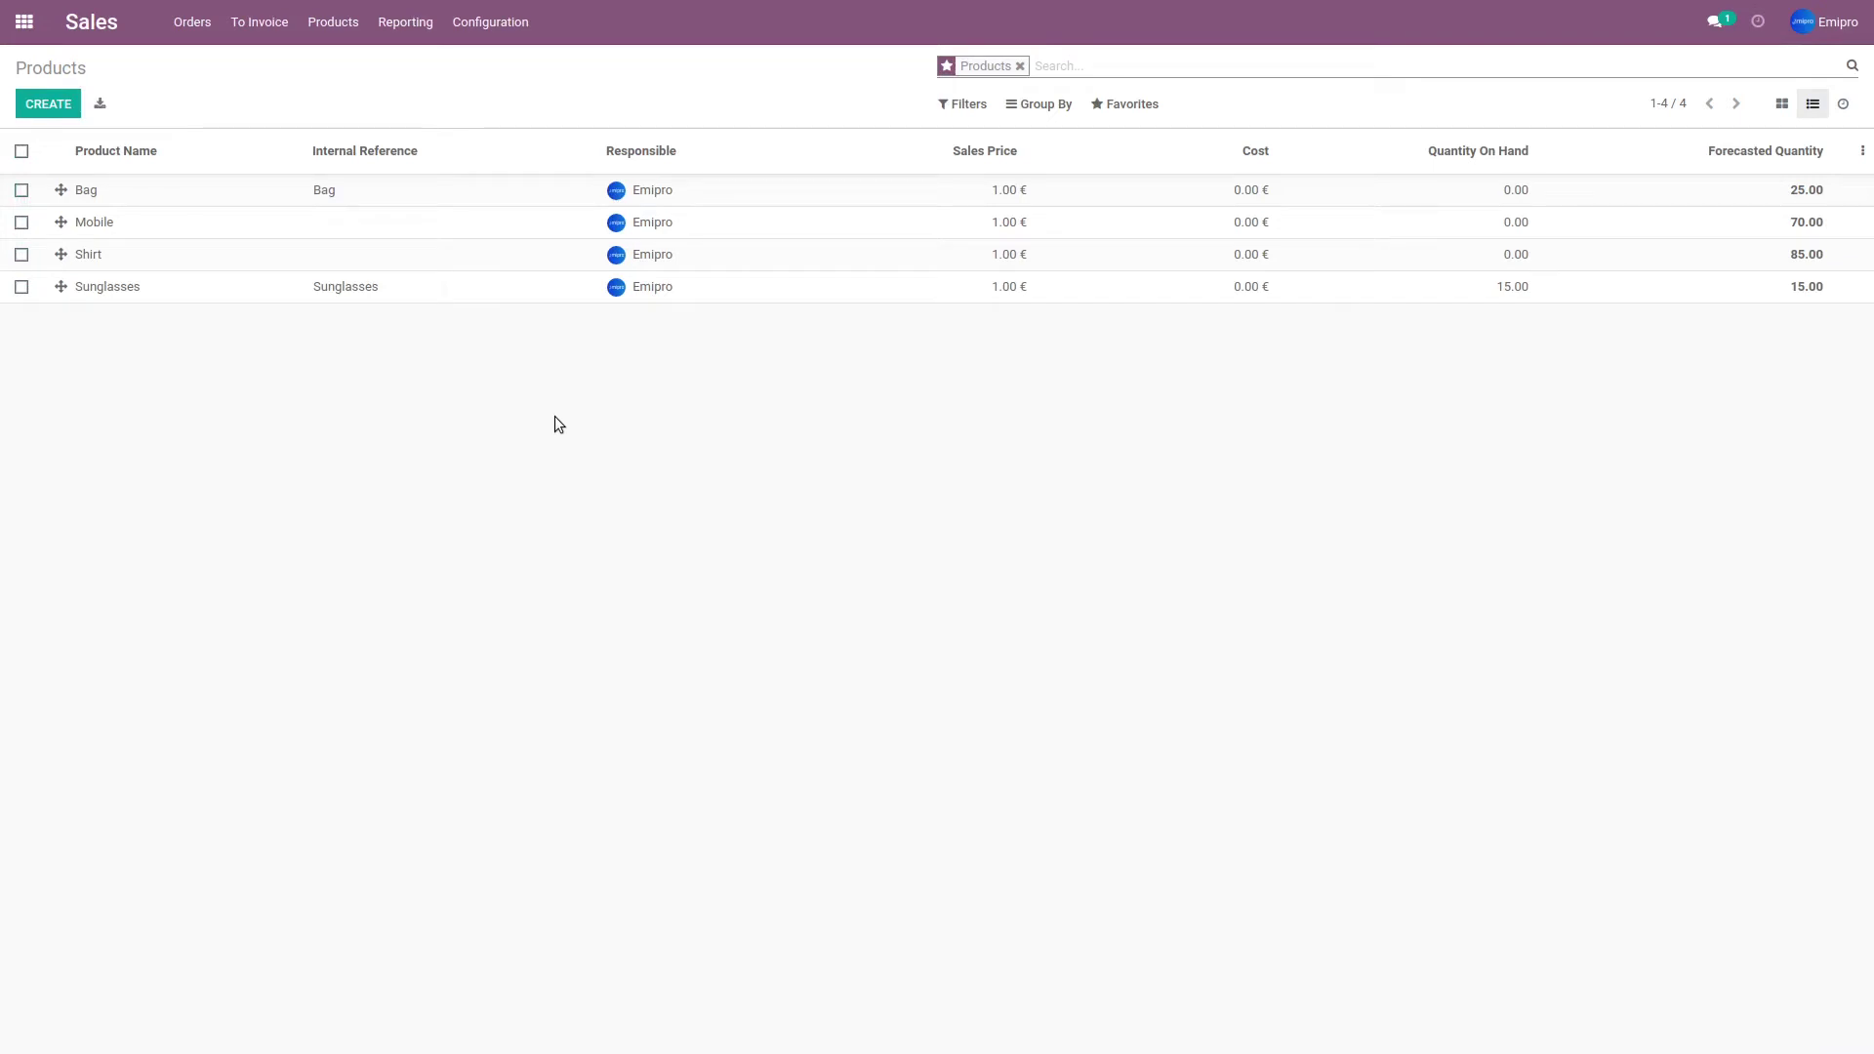
Go to the WooCommerce app and open its product template list.
click(24, 26)
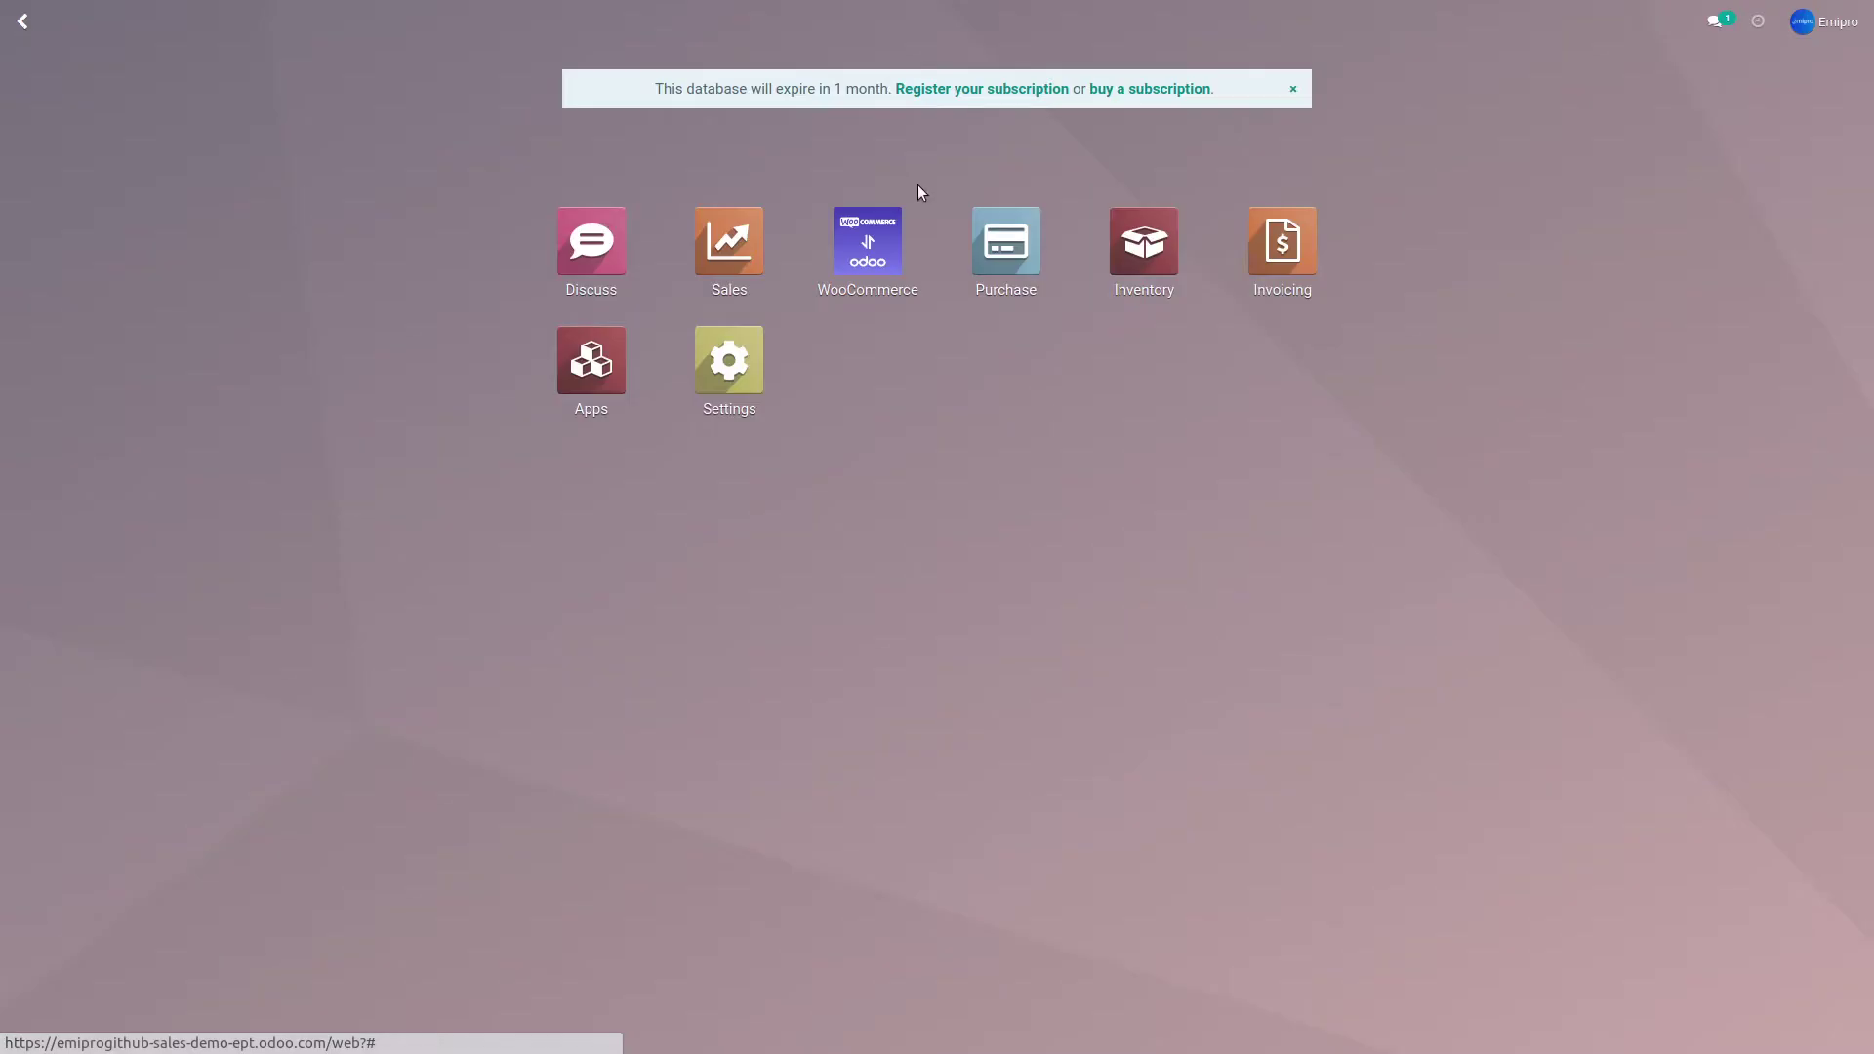
click(876, 252)
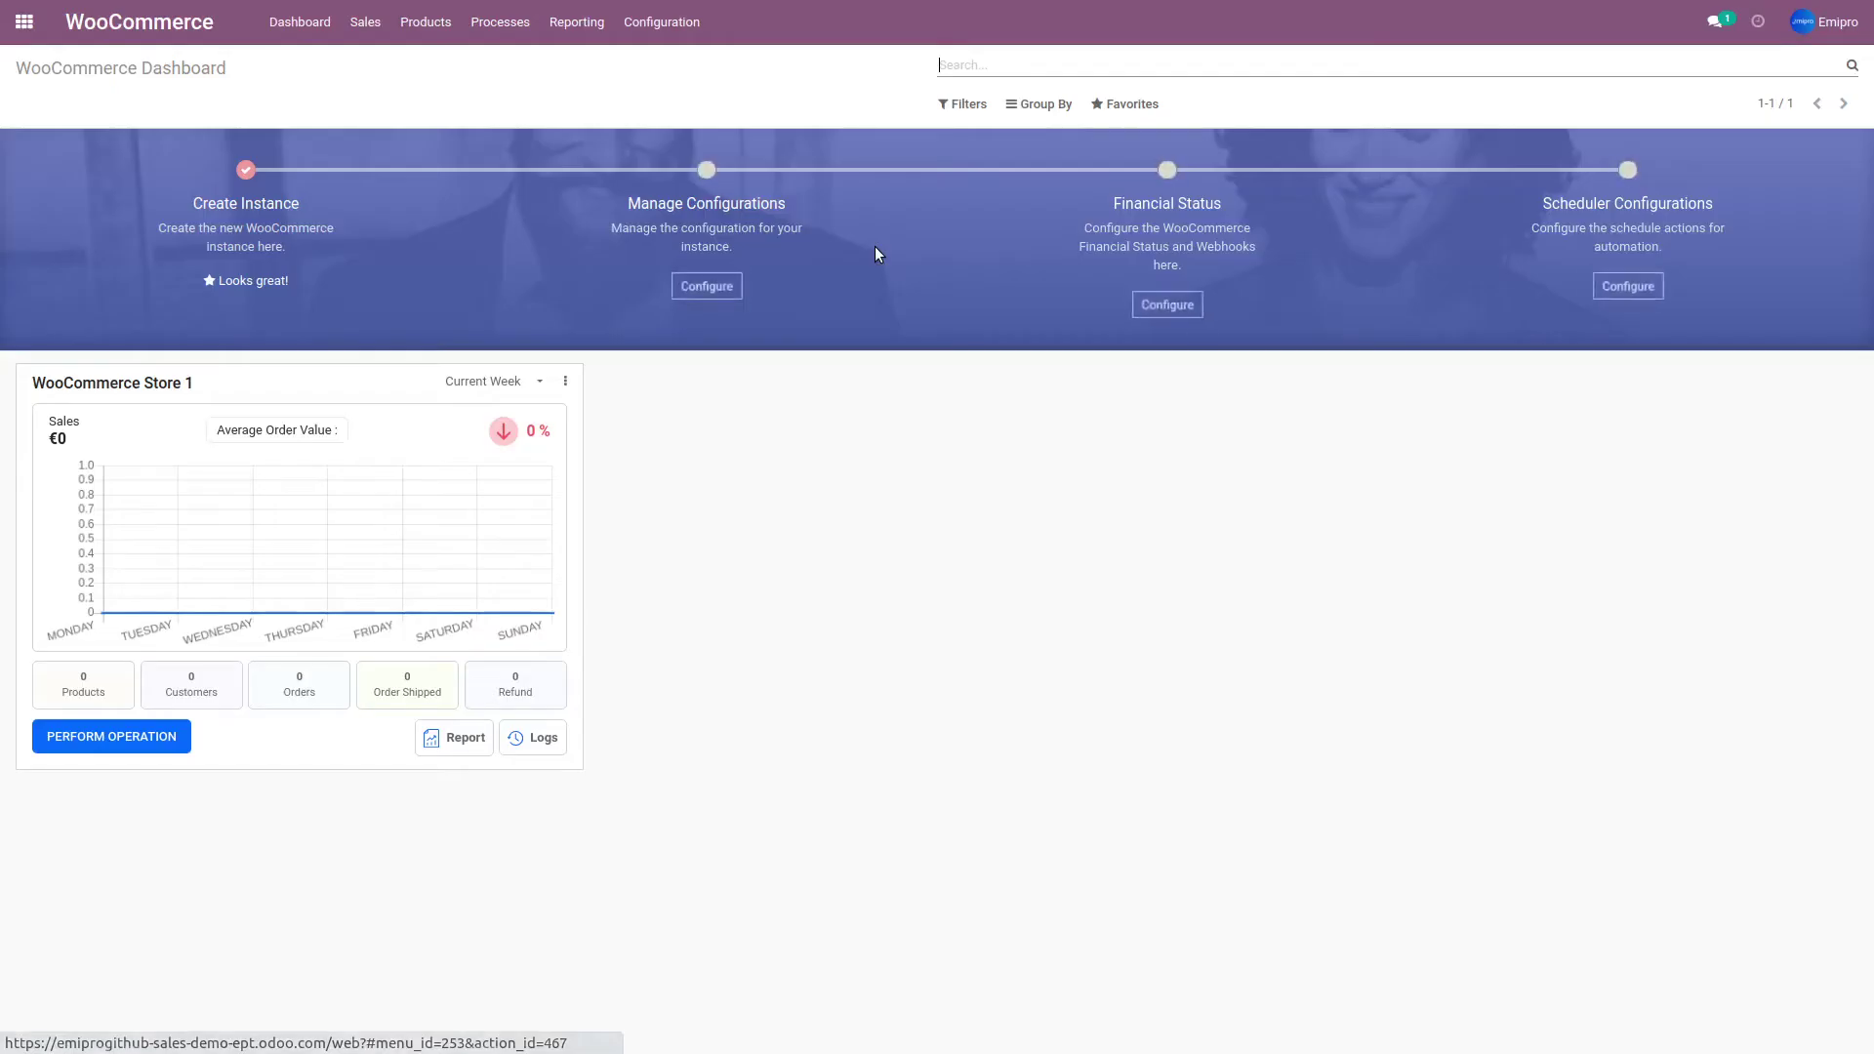
click(430, 22)
click(454, 64)
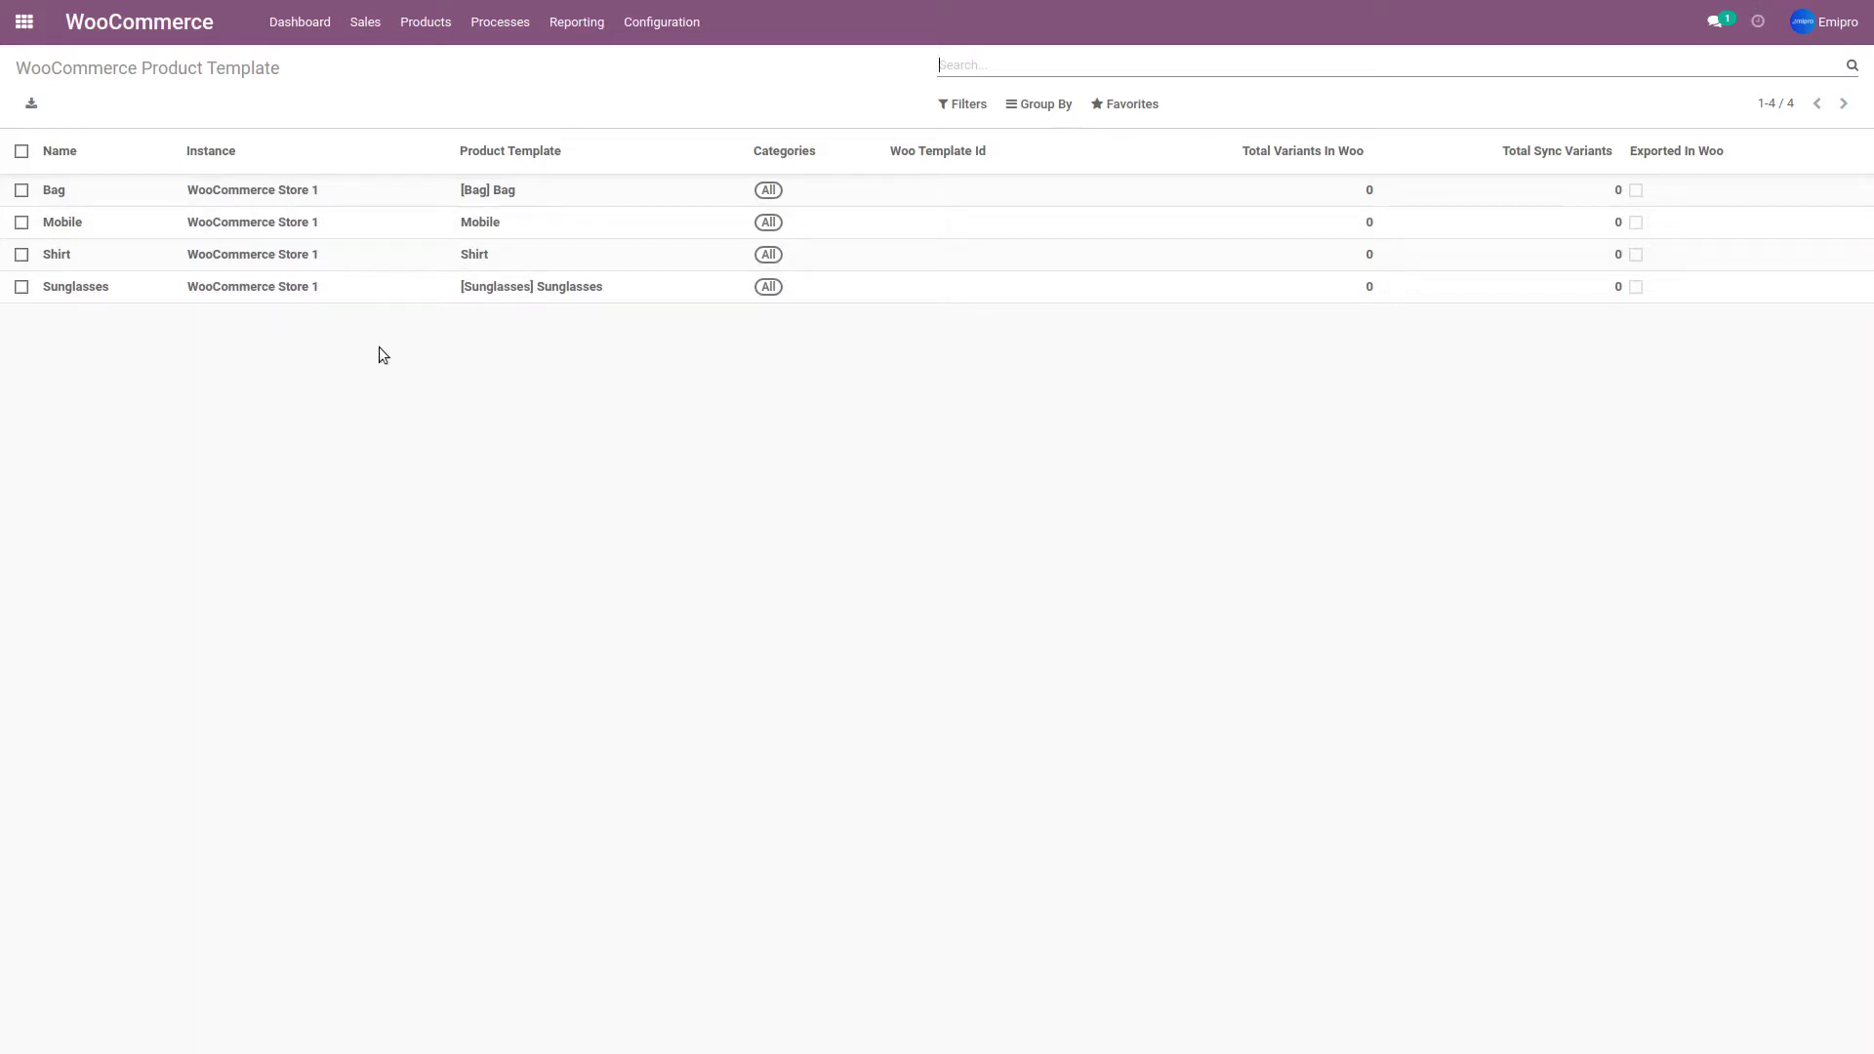
Edit the Bag product template and enter "This is a bag." as its description.
click(382, 195)
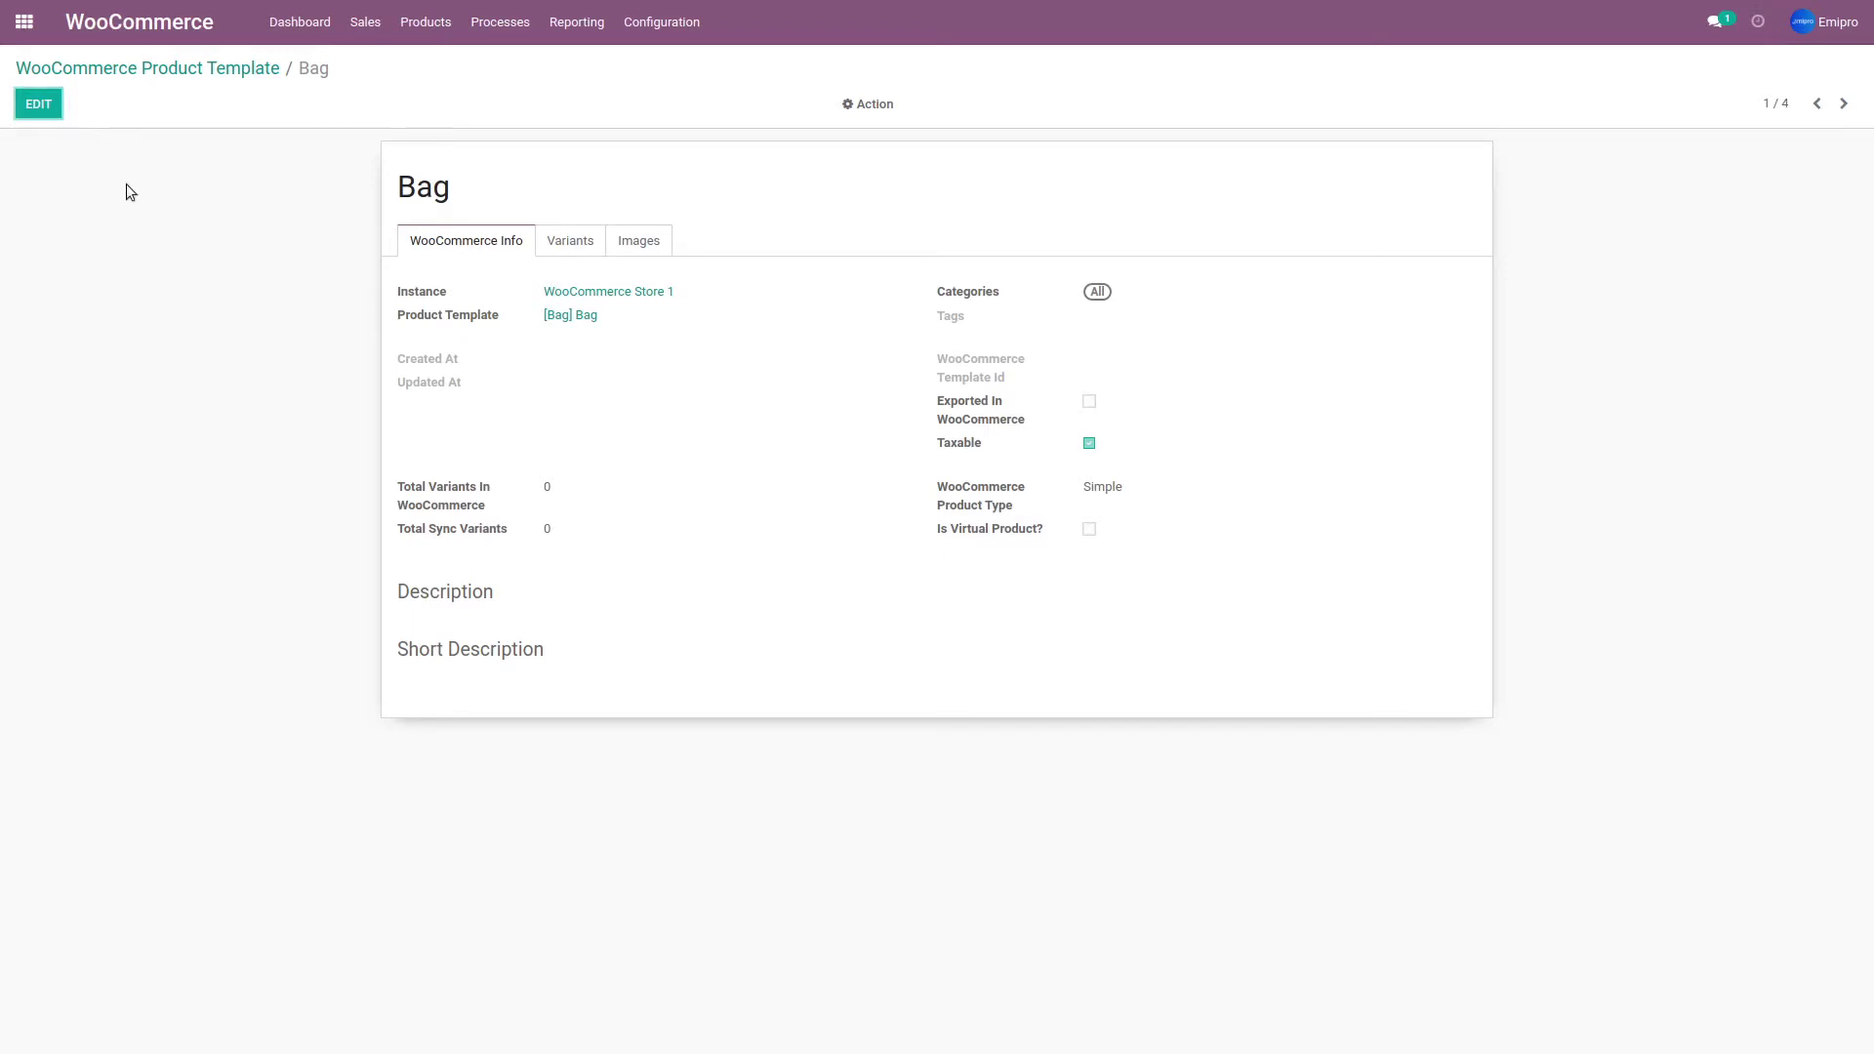
click(39, 104)
scroll(176, 293, down, 5)
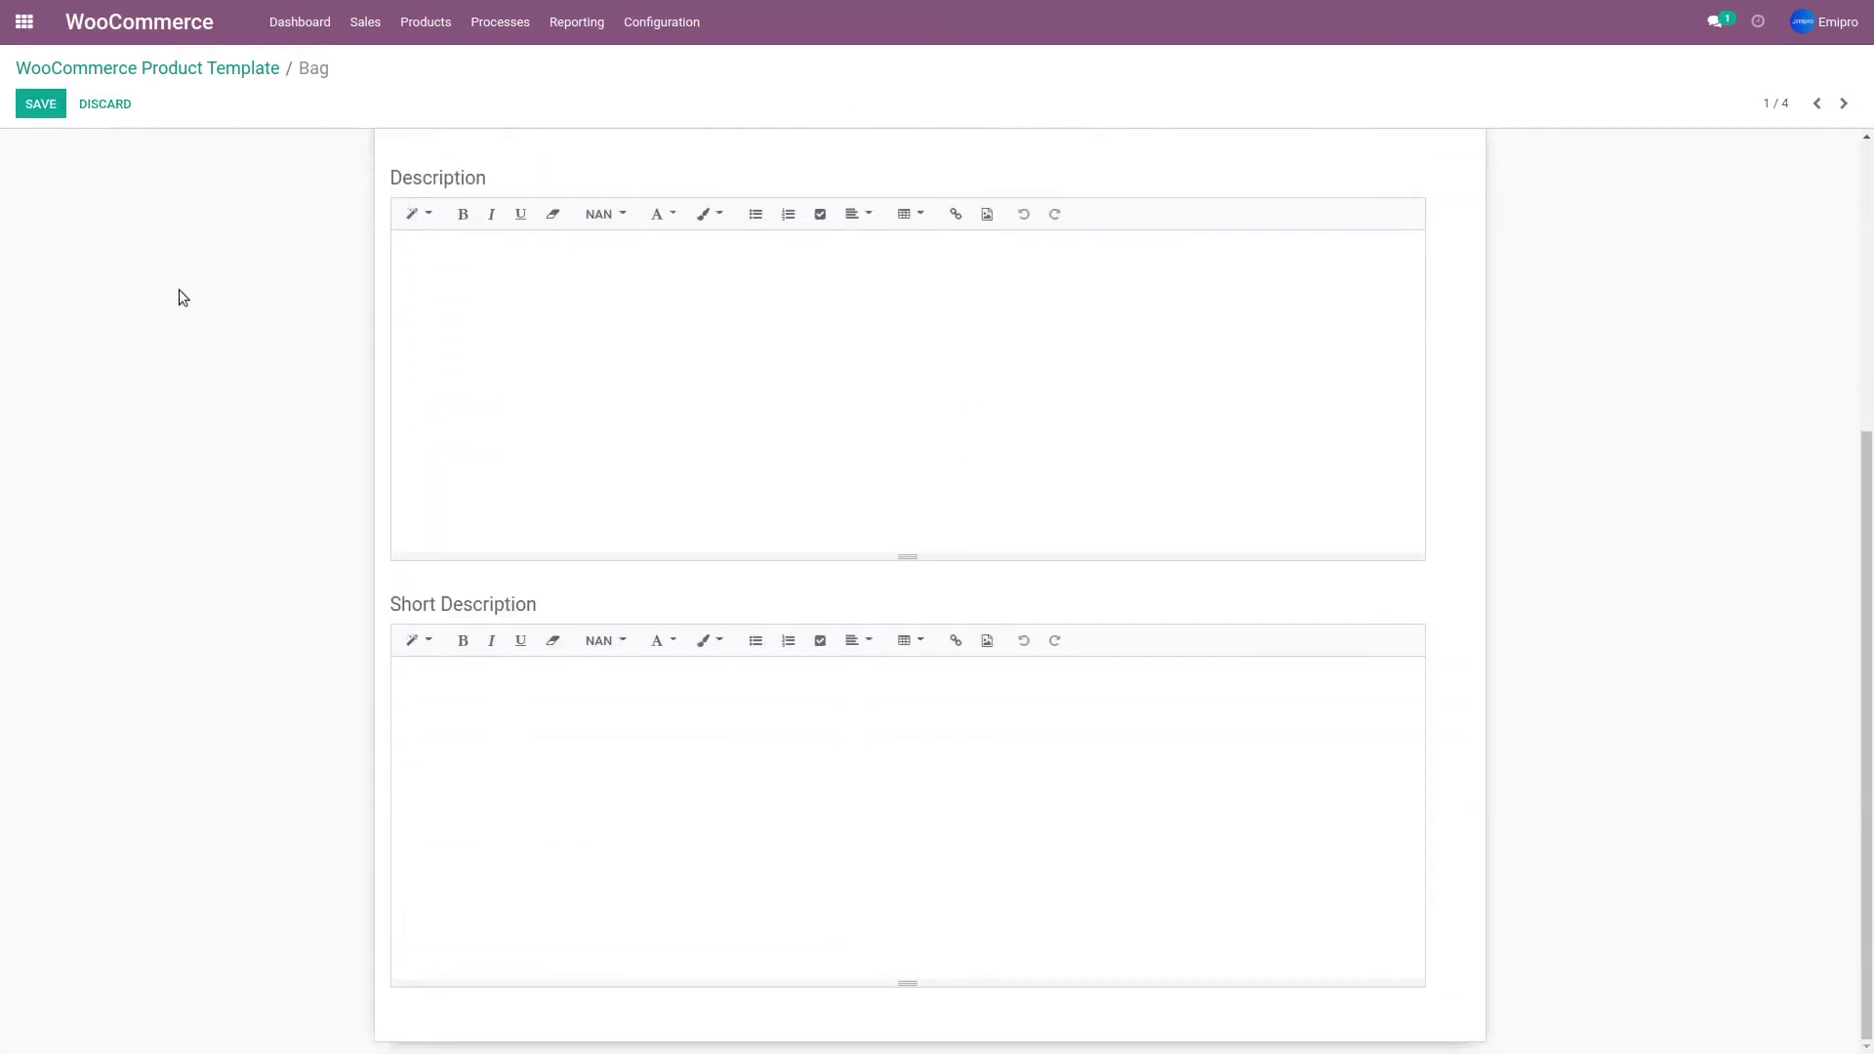
scroll(195, 298, up, 2)
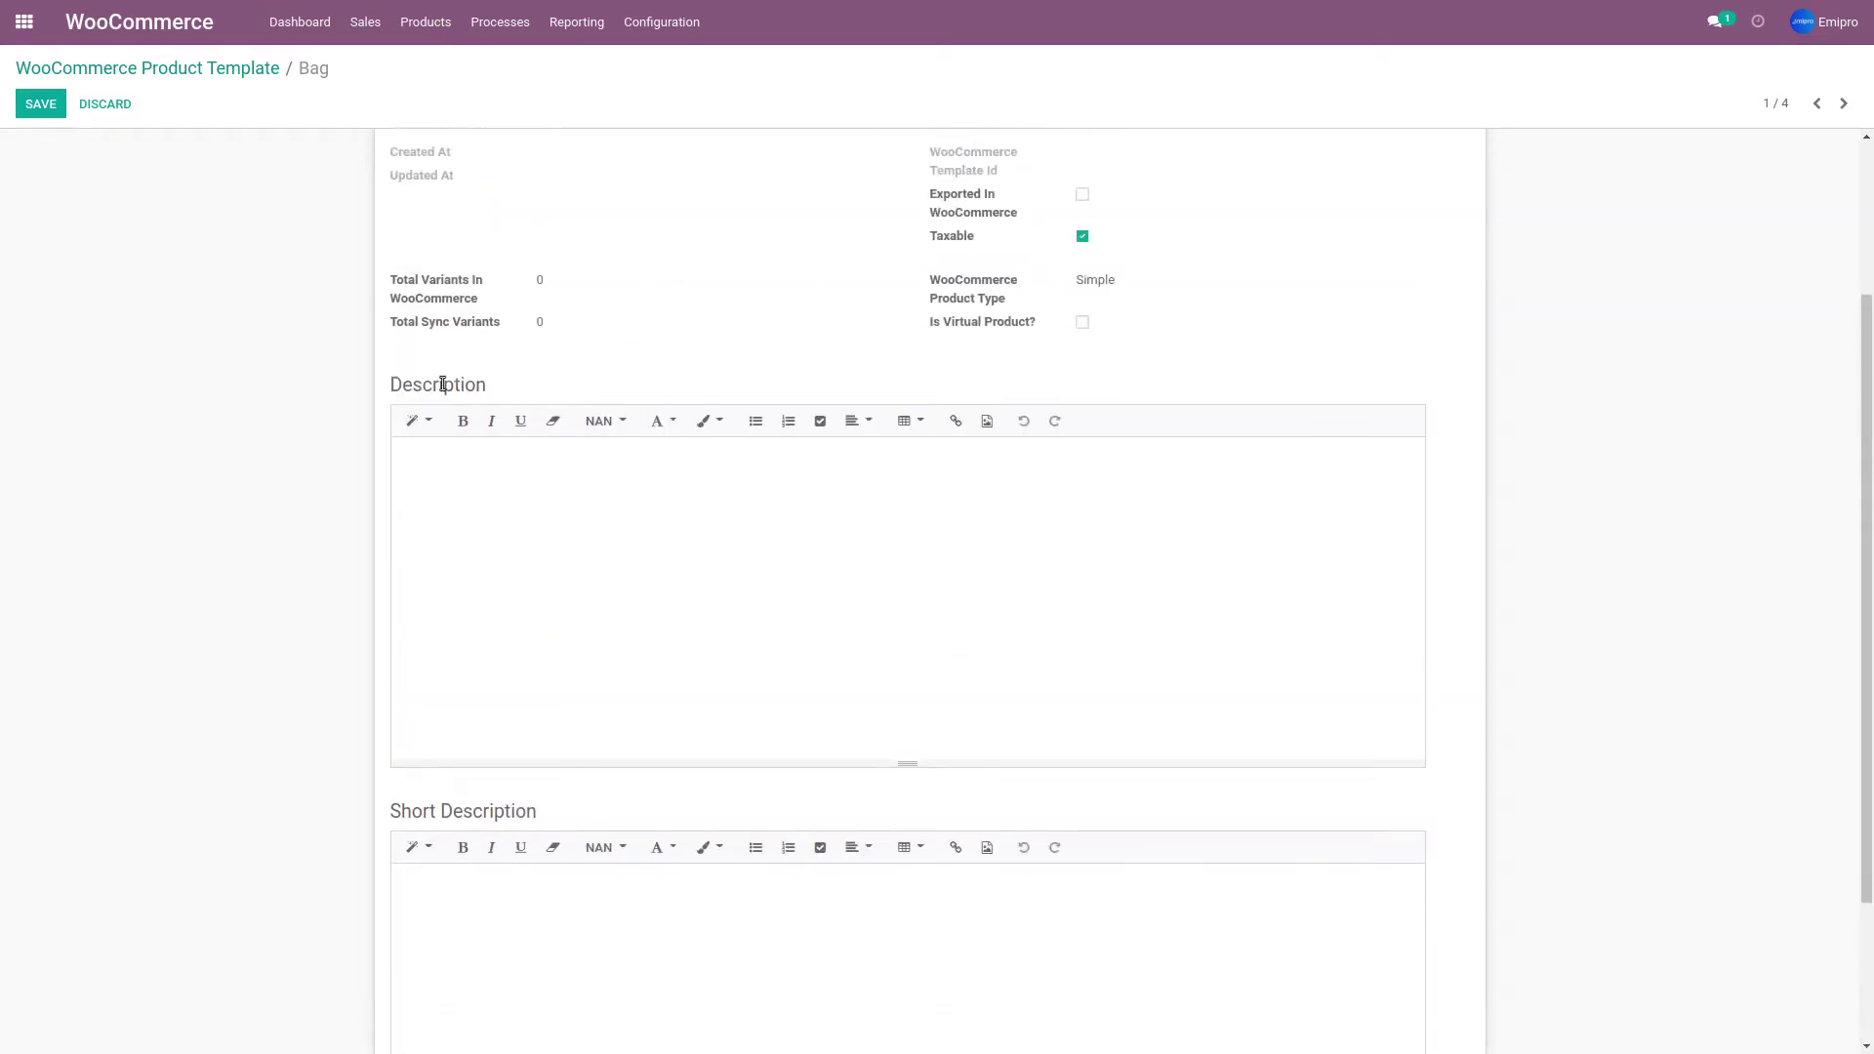
scroll(411, 539, down, 2)
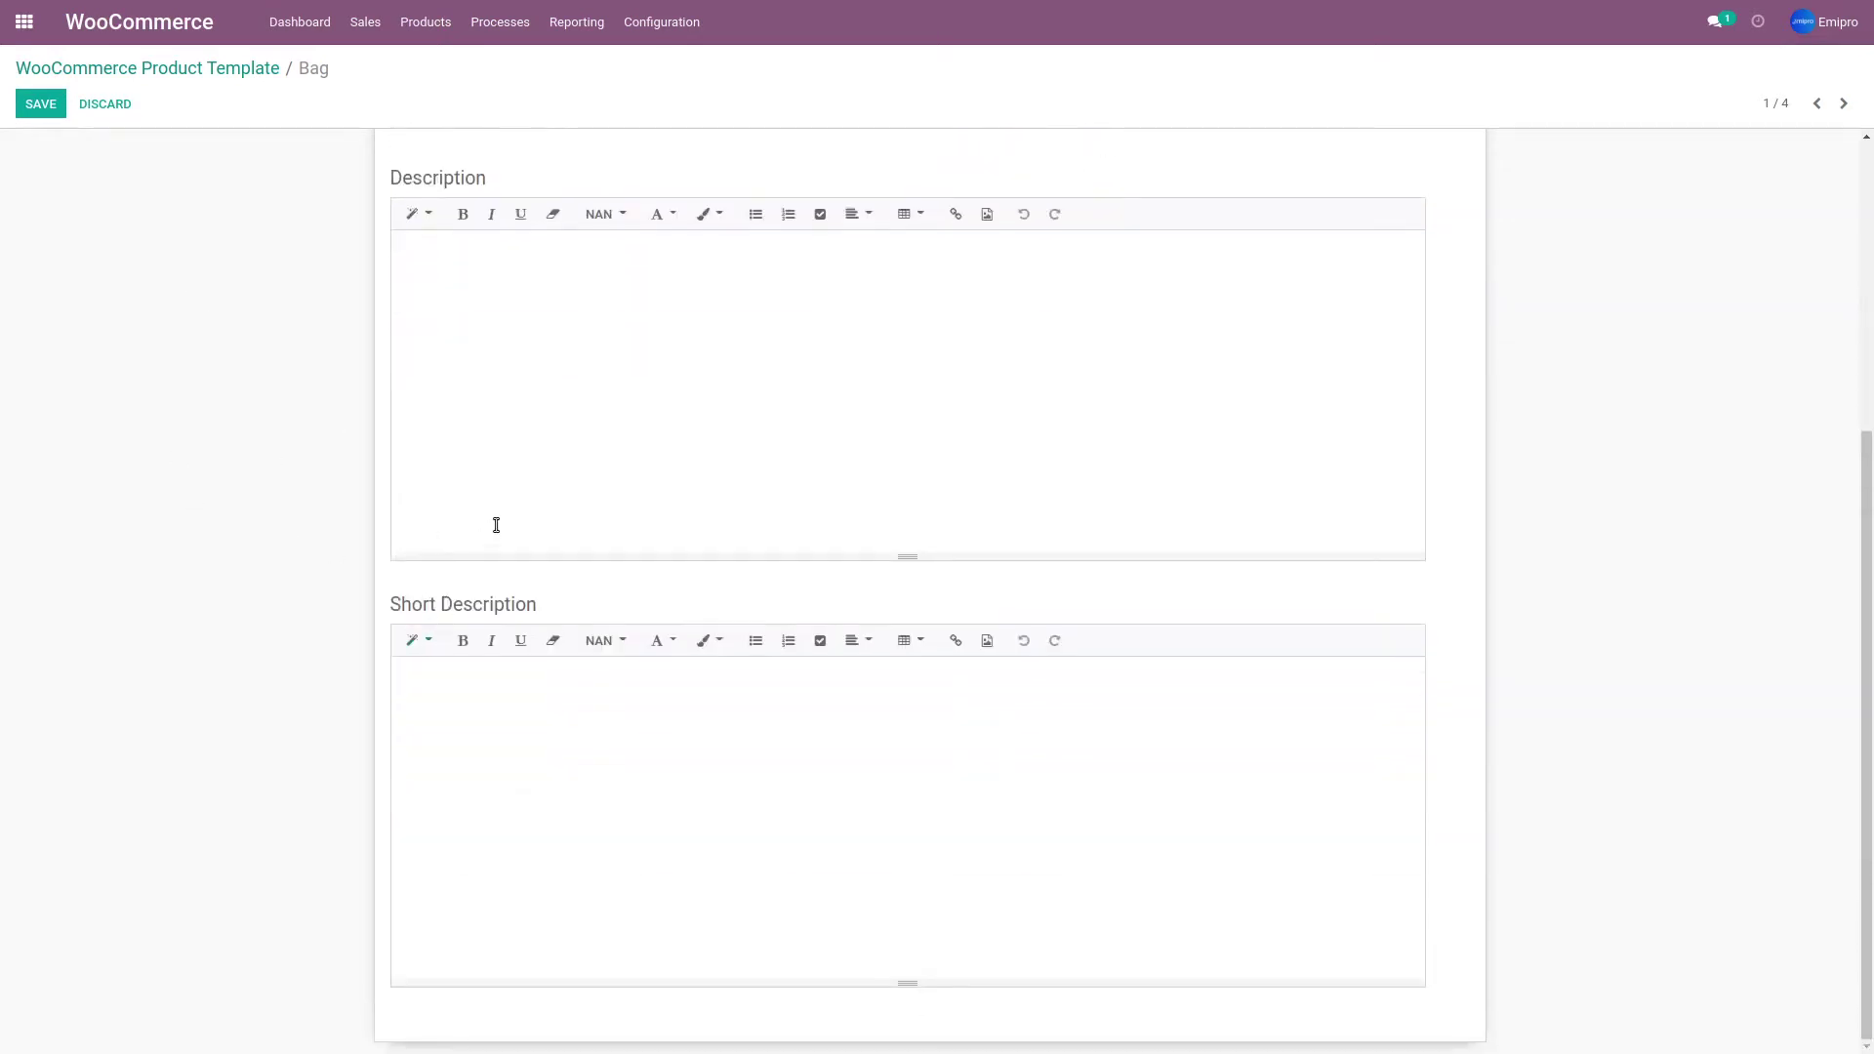
scroll(487, 534, up, 4)
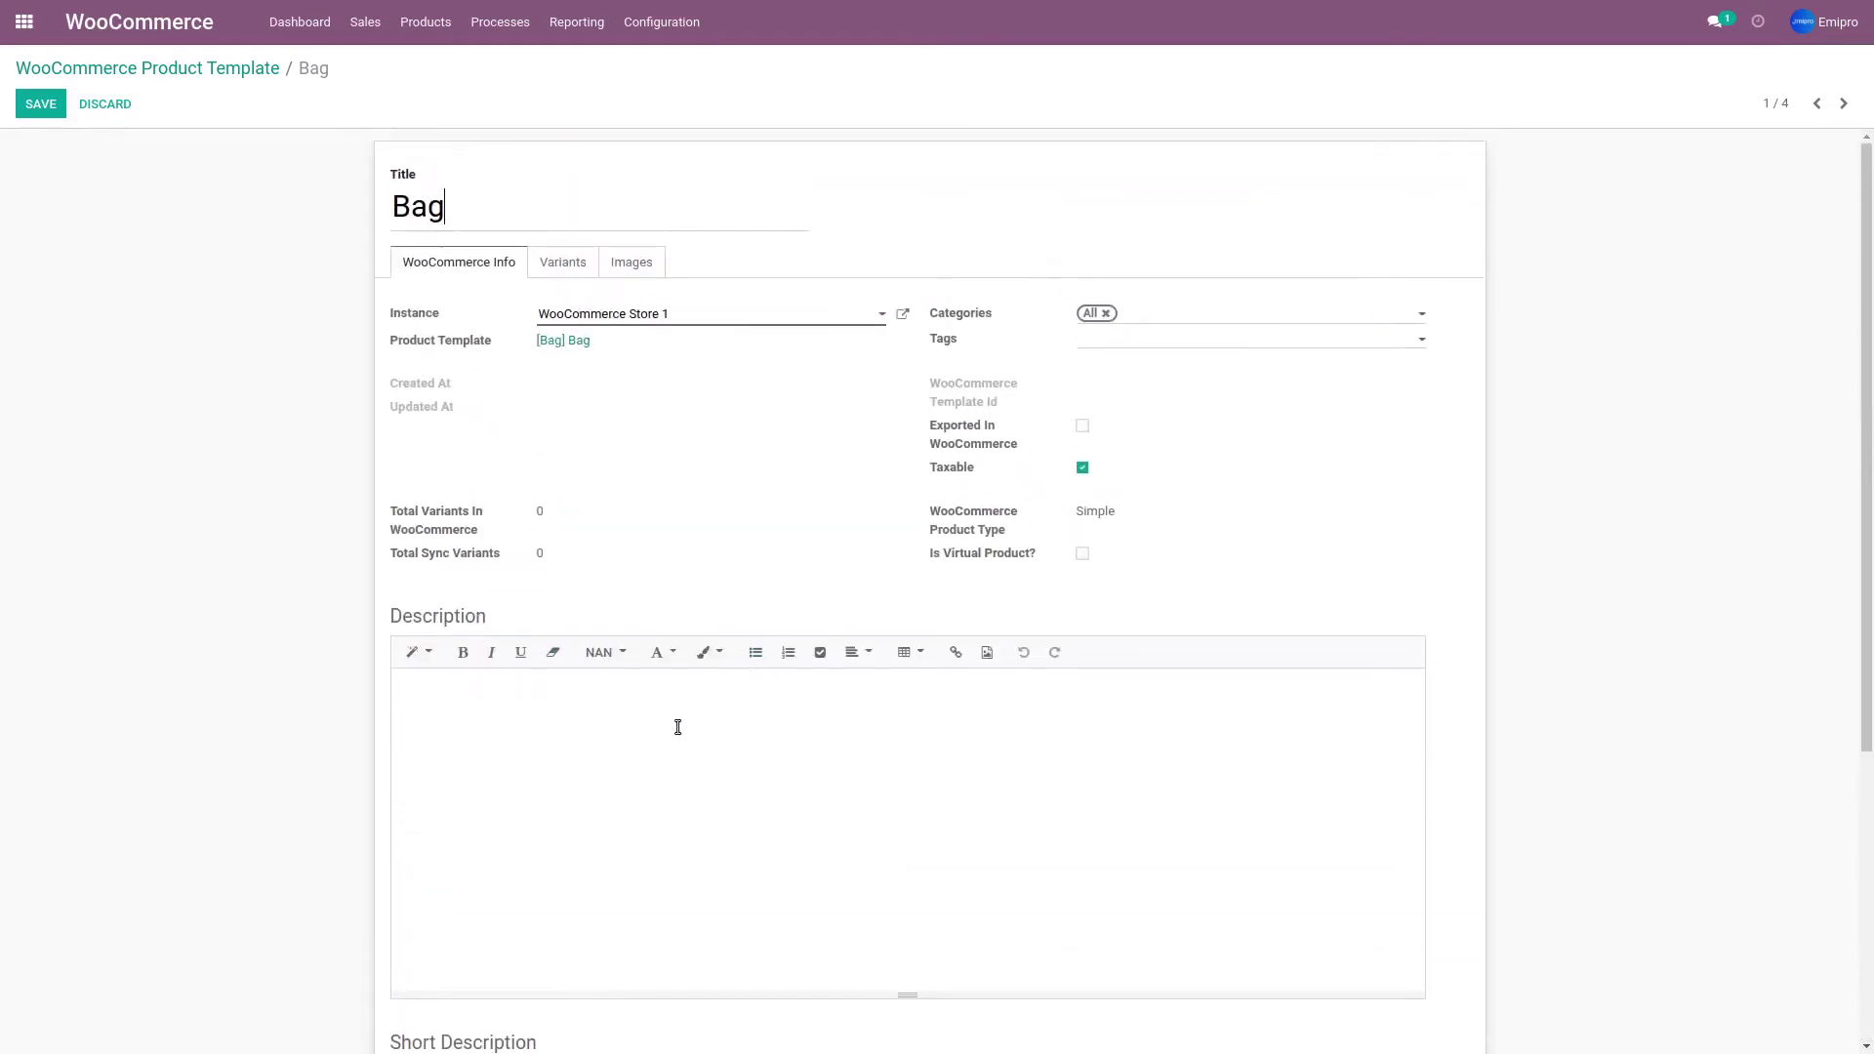
click(670, 761)
scroll(1297, 530, down, 1)
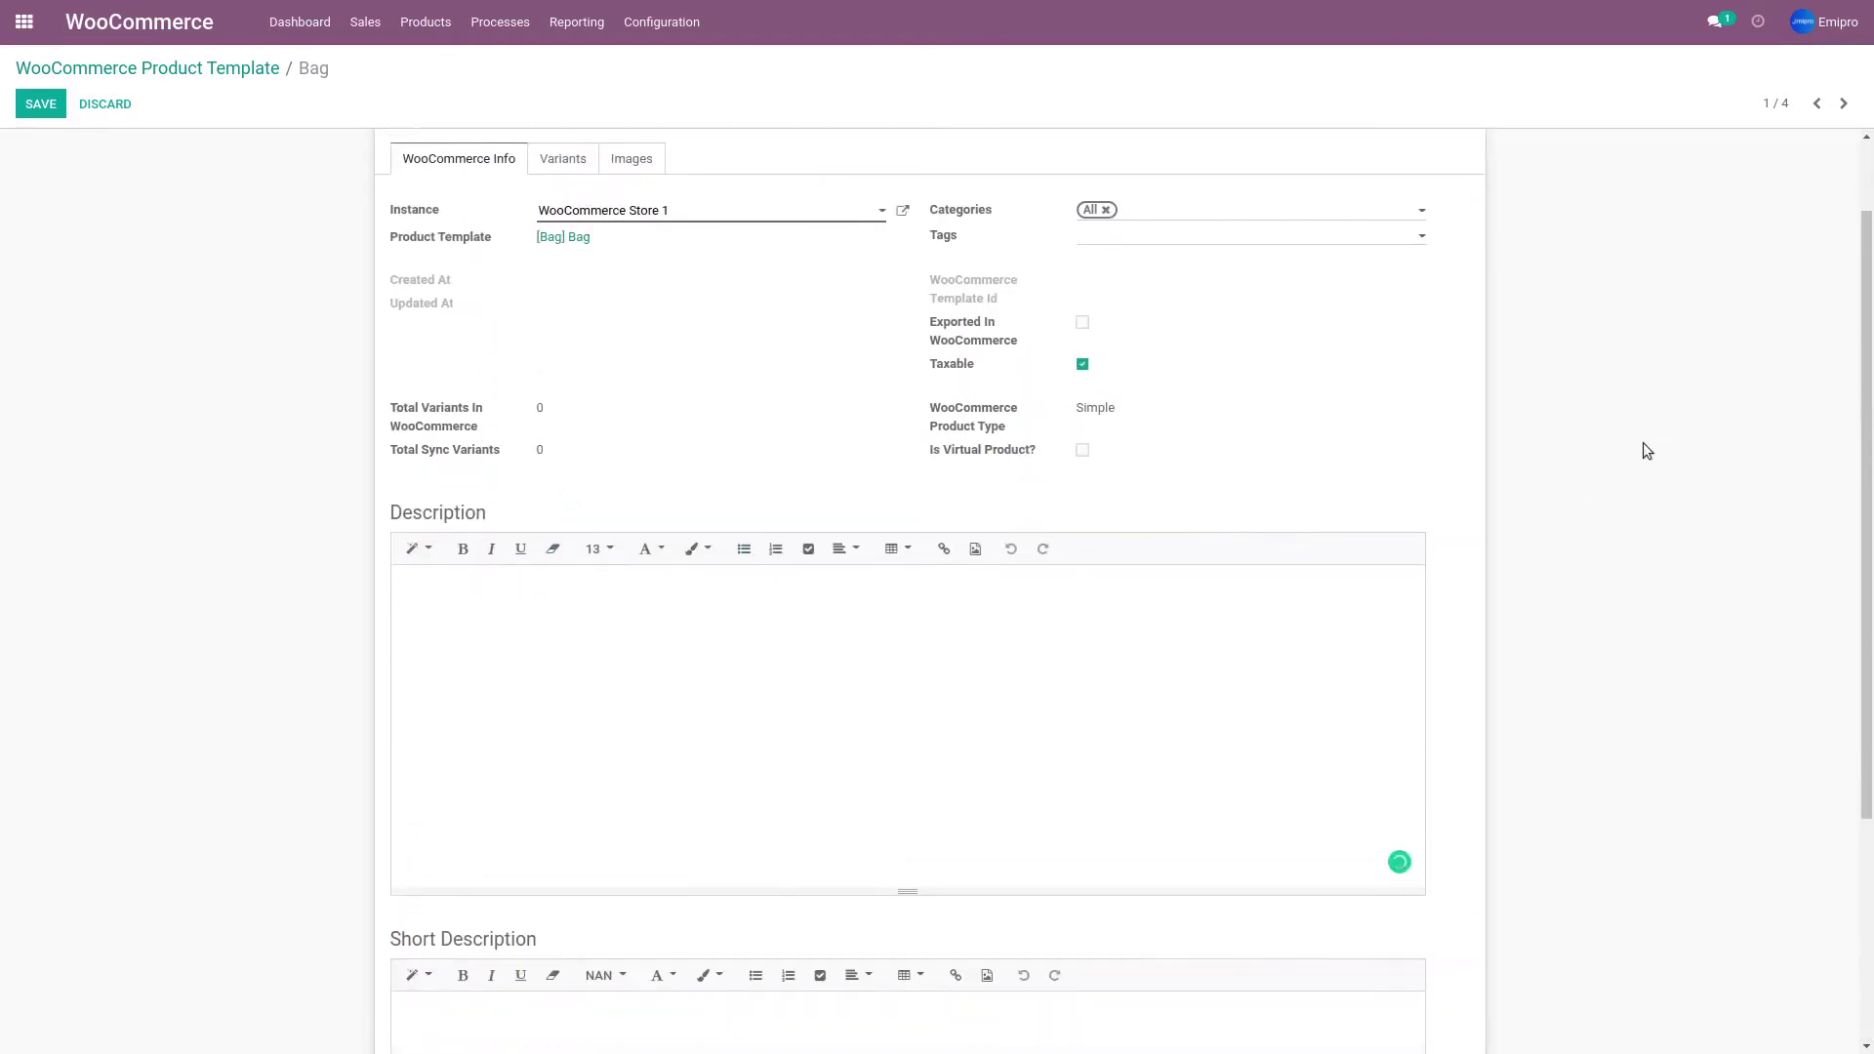
text(This is a bag.)
Enter "Bag!" as the Bag template's short description and save the record.
scroll(1615, 534, down, 3)
click(933, 902)
text(Bag!)
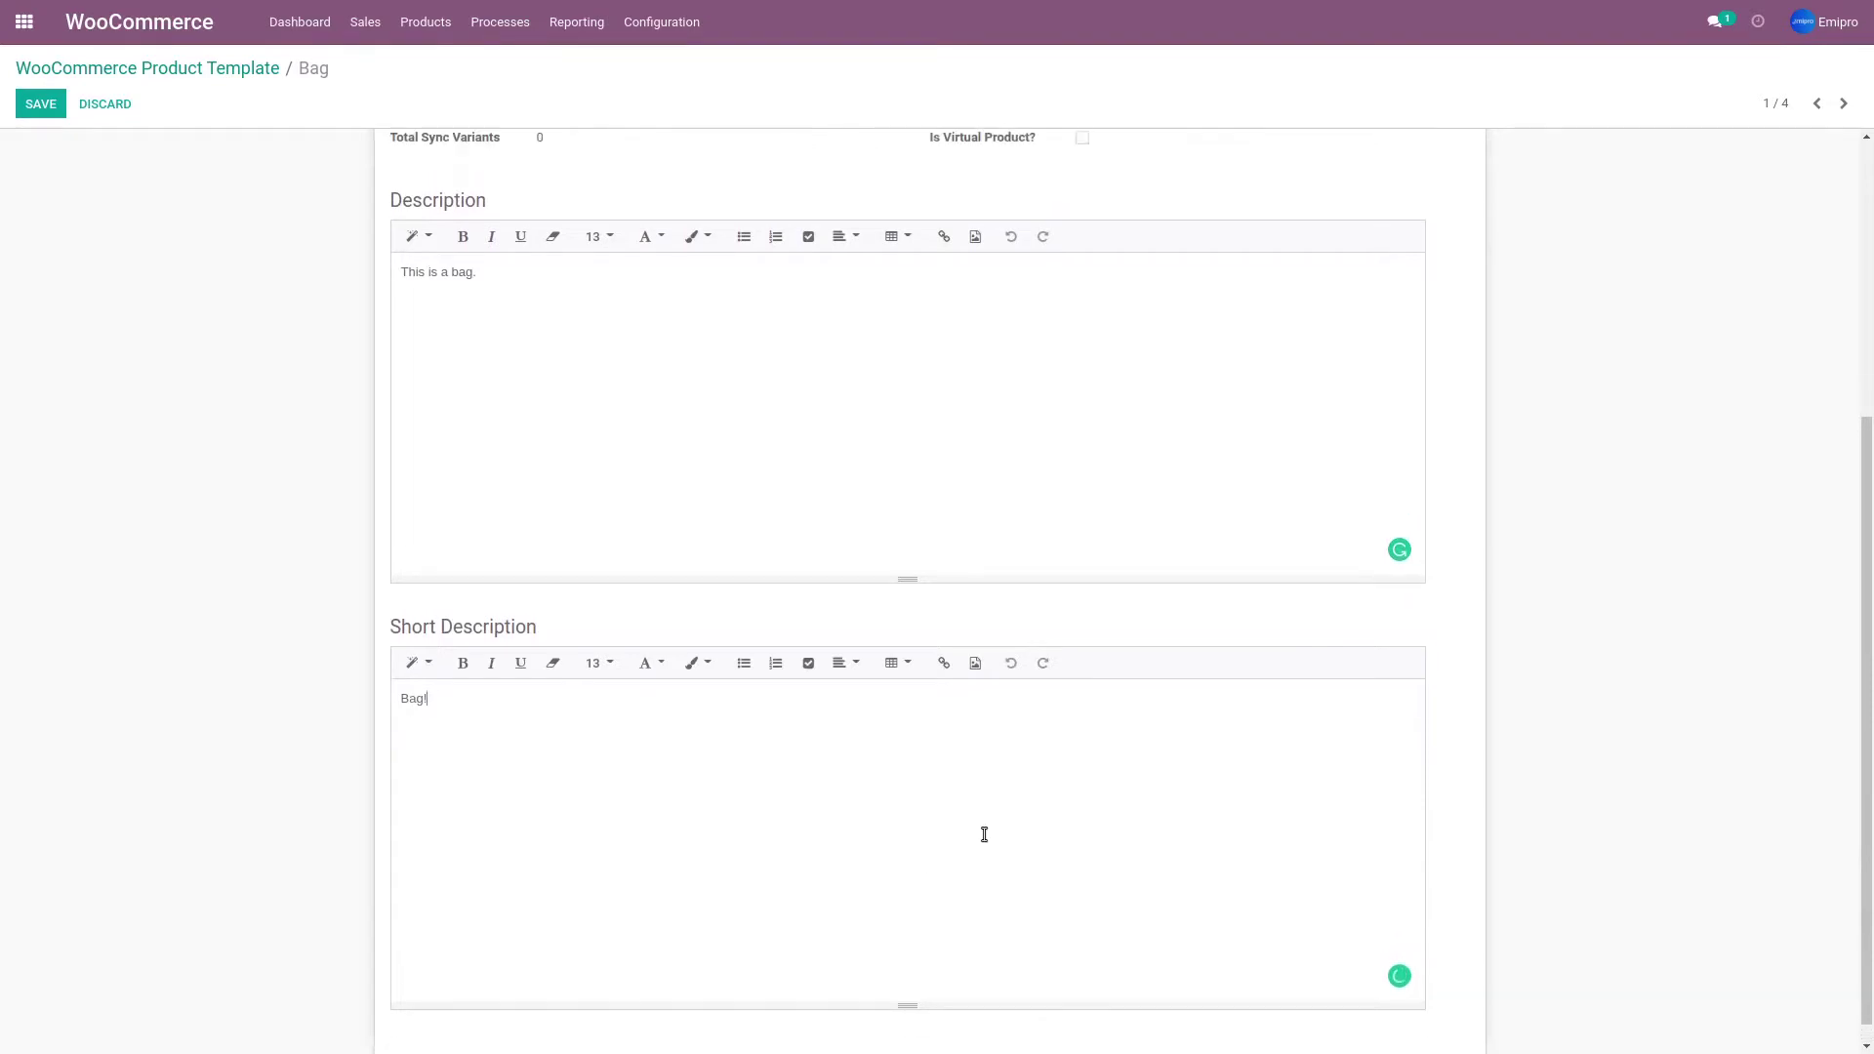
scroll(602, 644, up, 3)
click(40, 105)
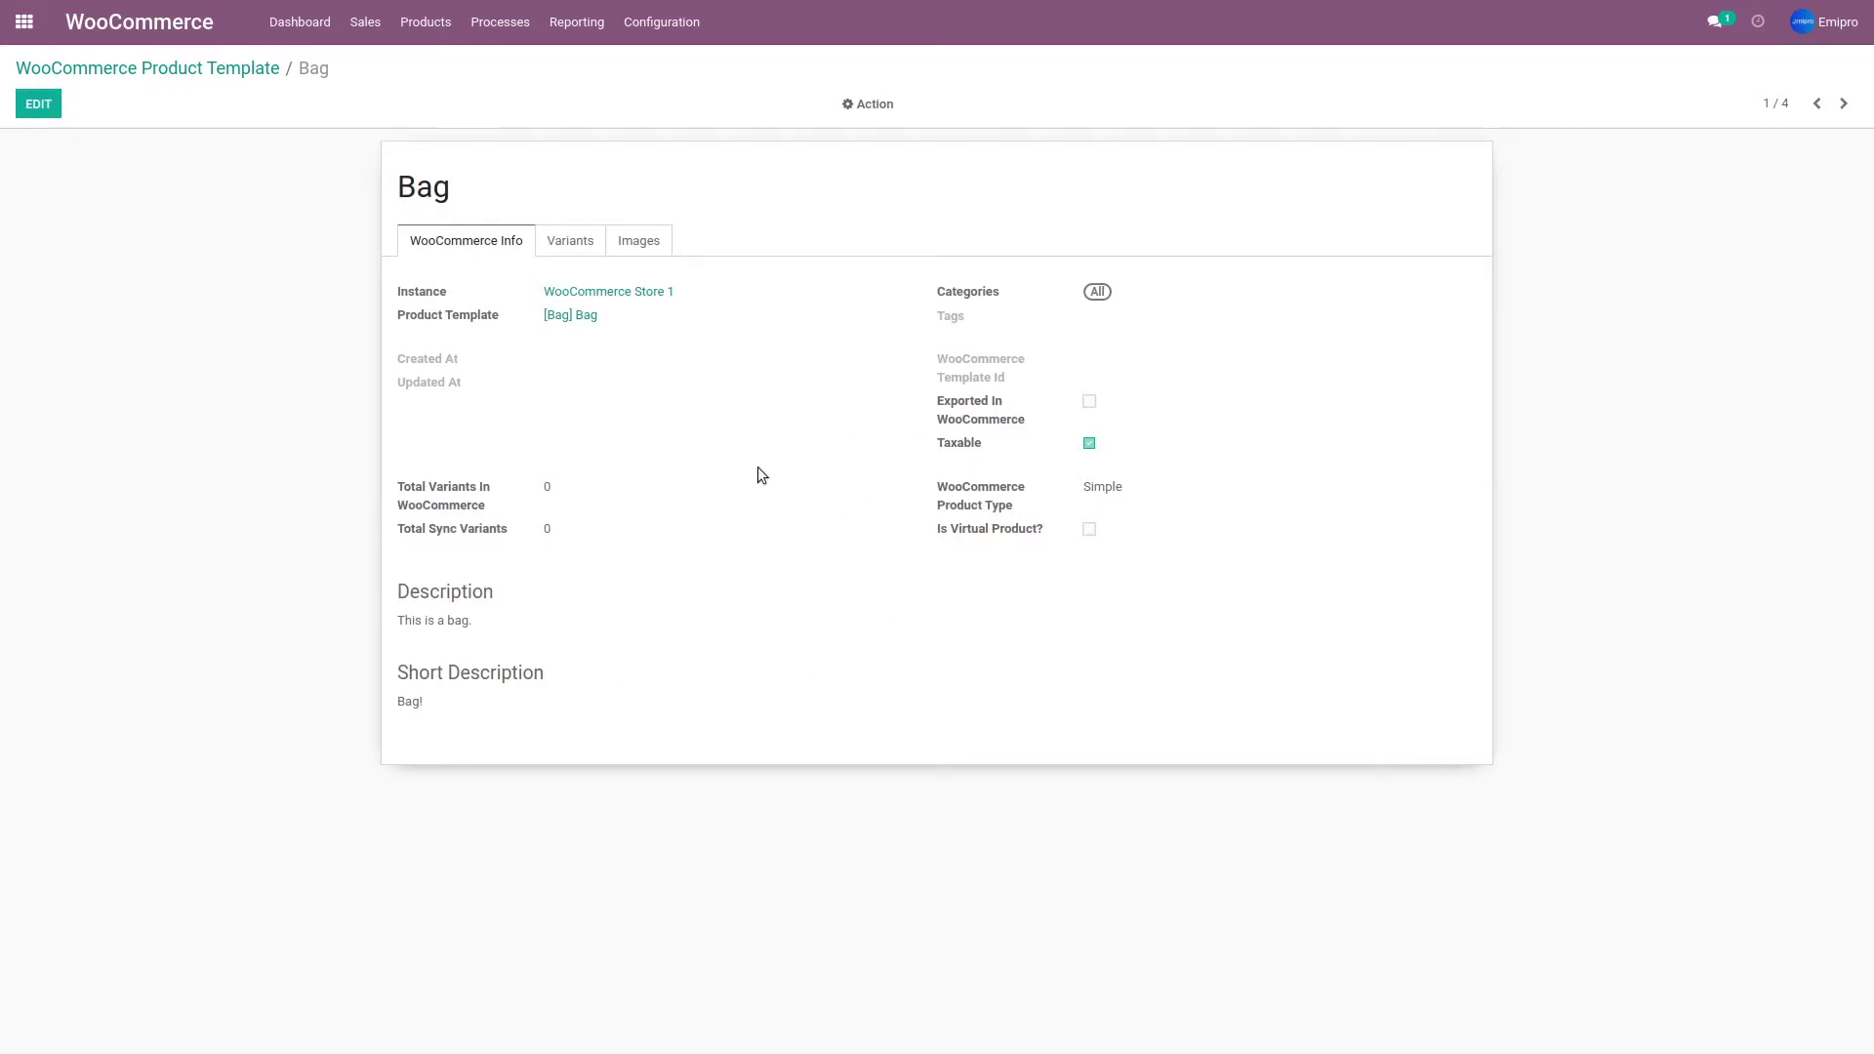
Review the Bag template's variants and images, and return to its WooCommerce information.
click(579, 244)
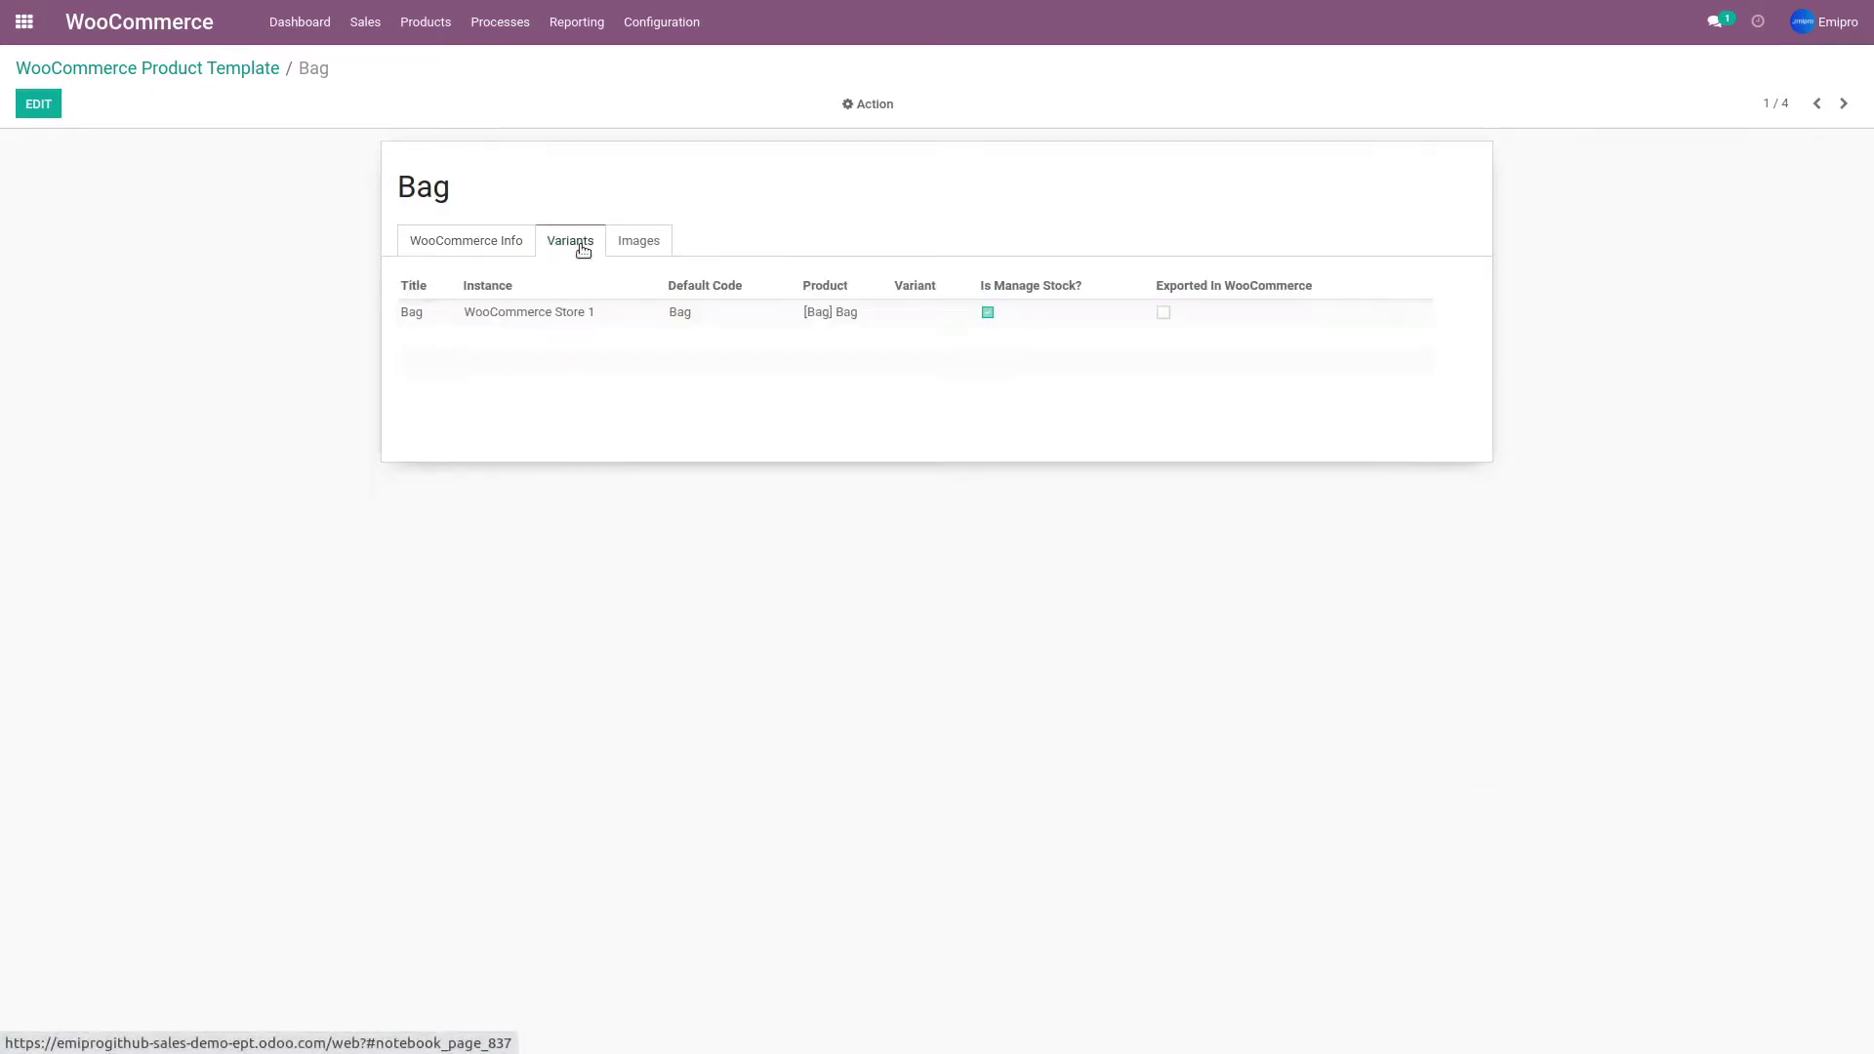
click(631, 246)
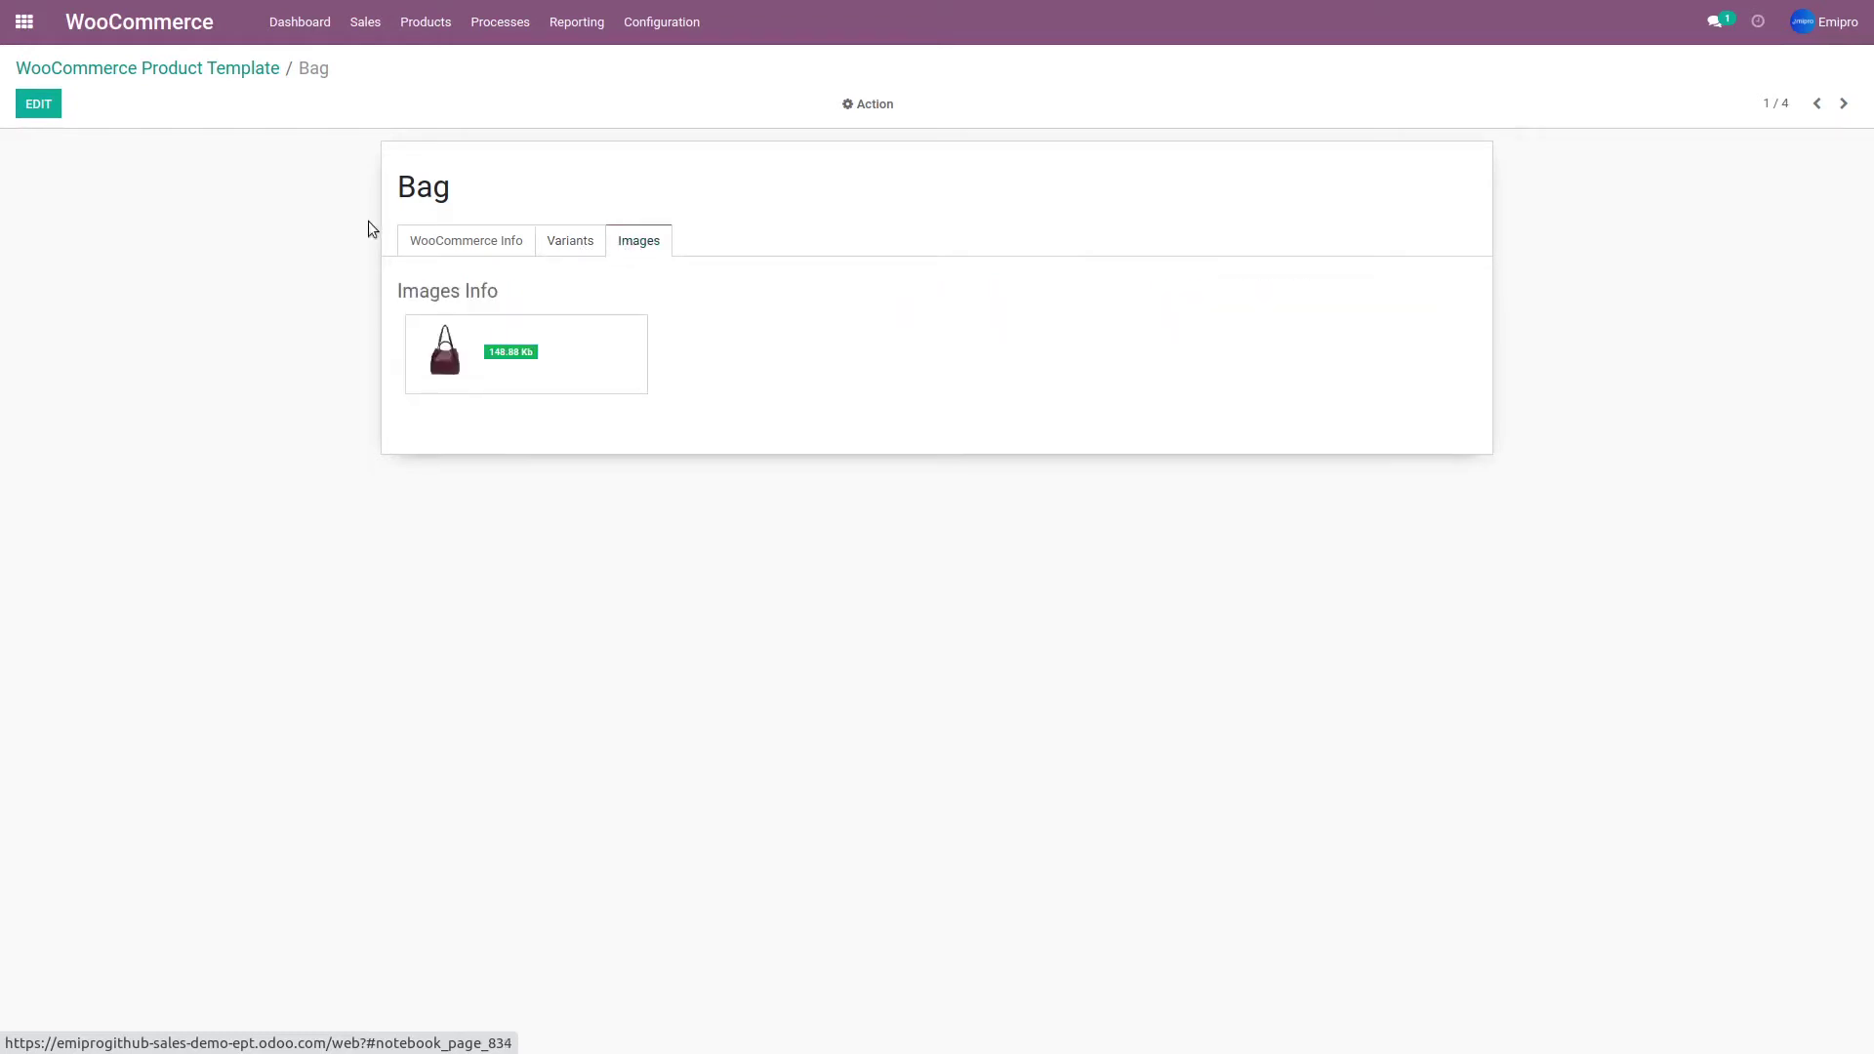
click(445, 245)
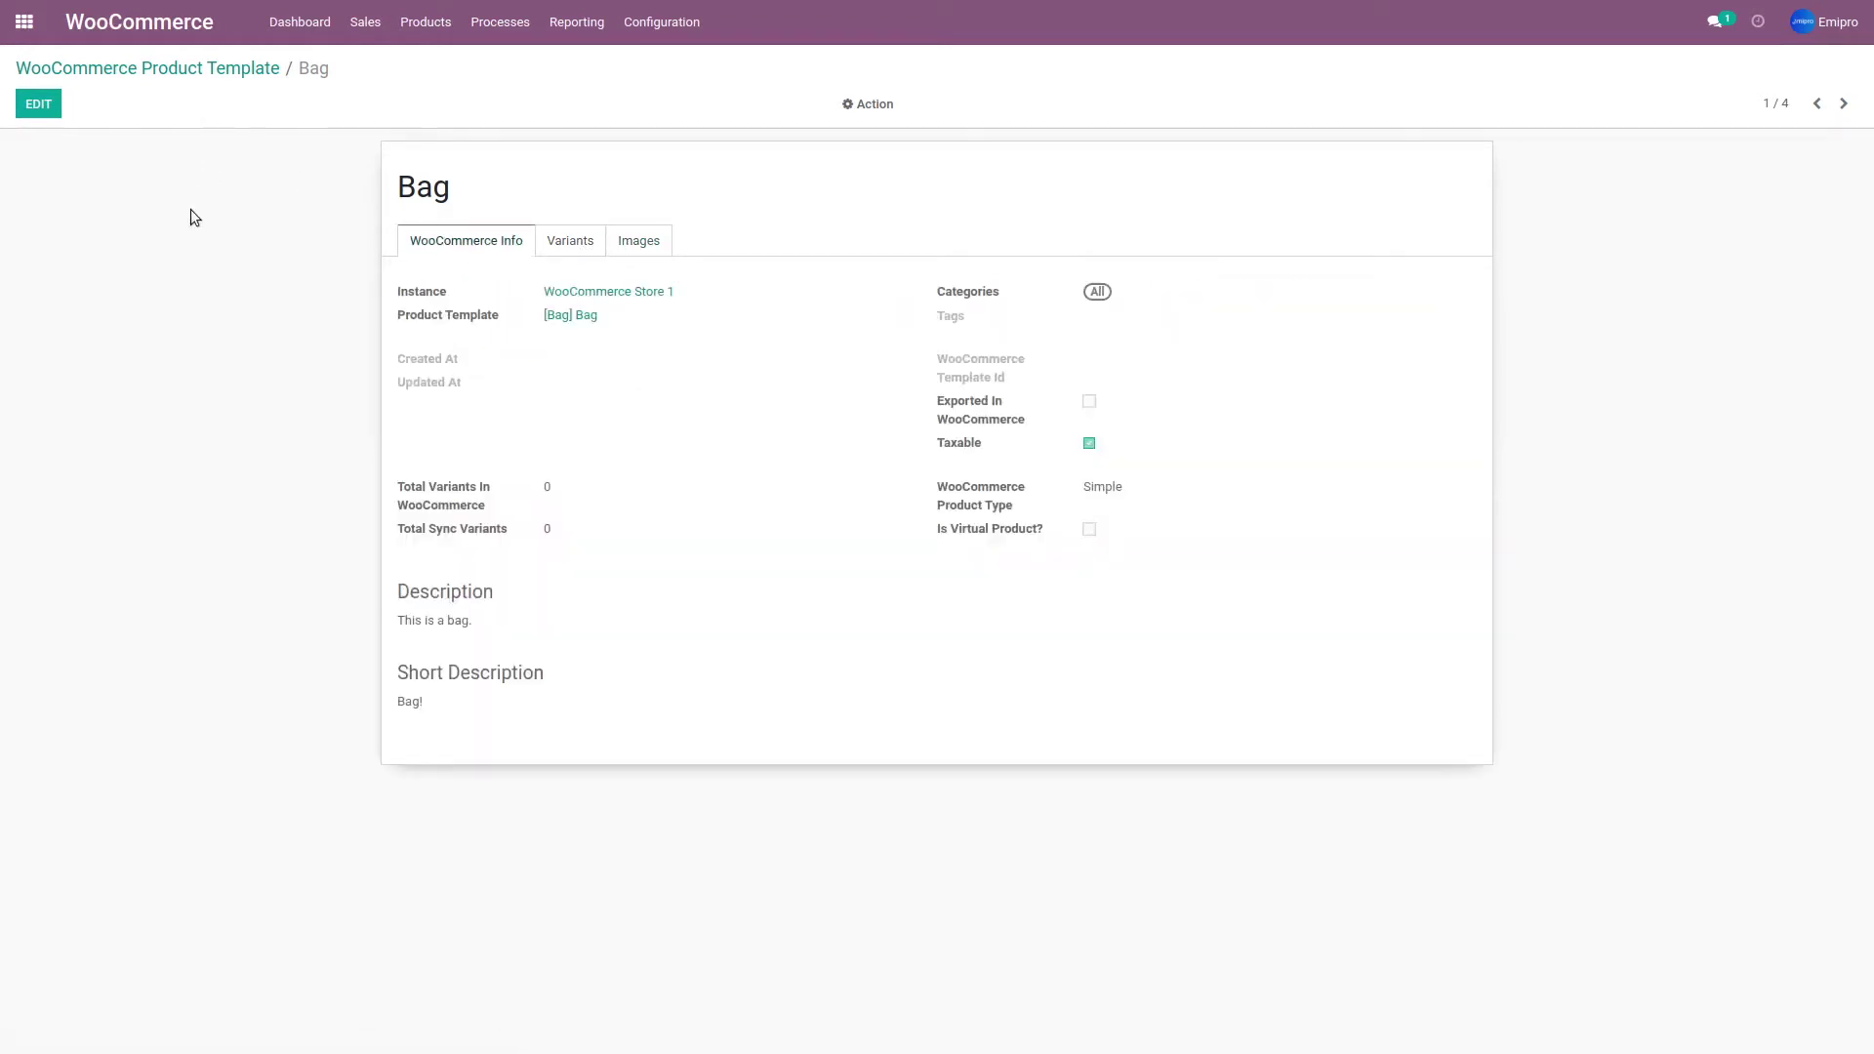
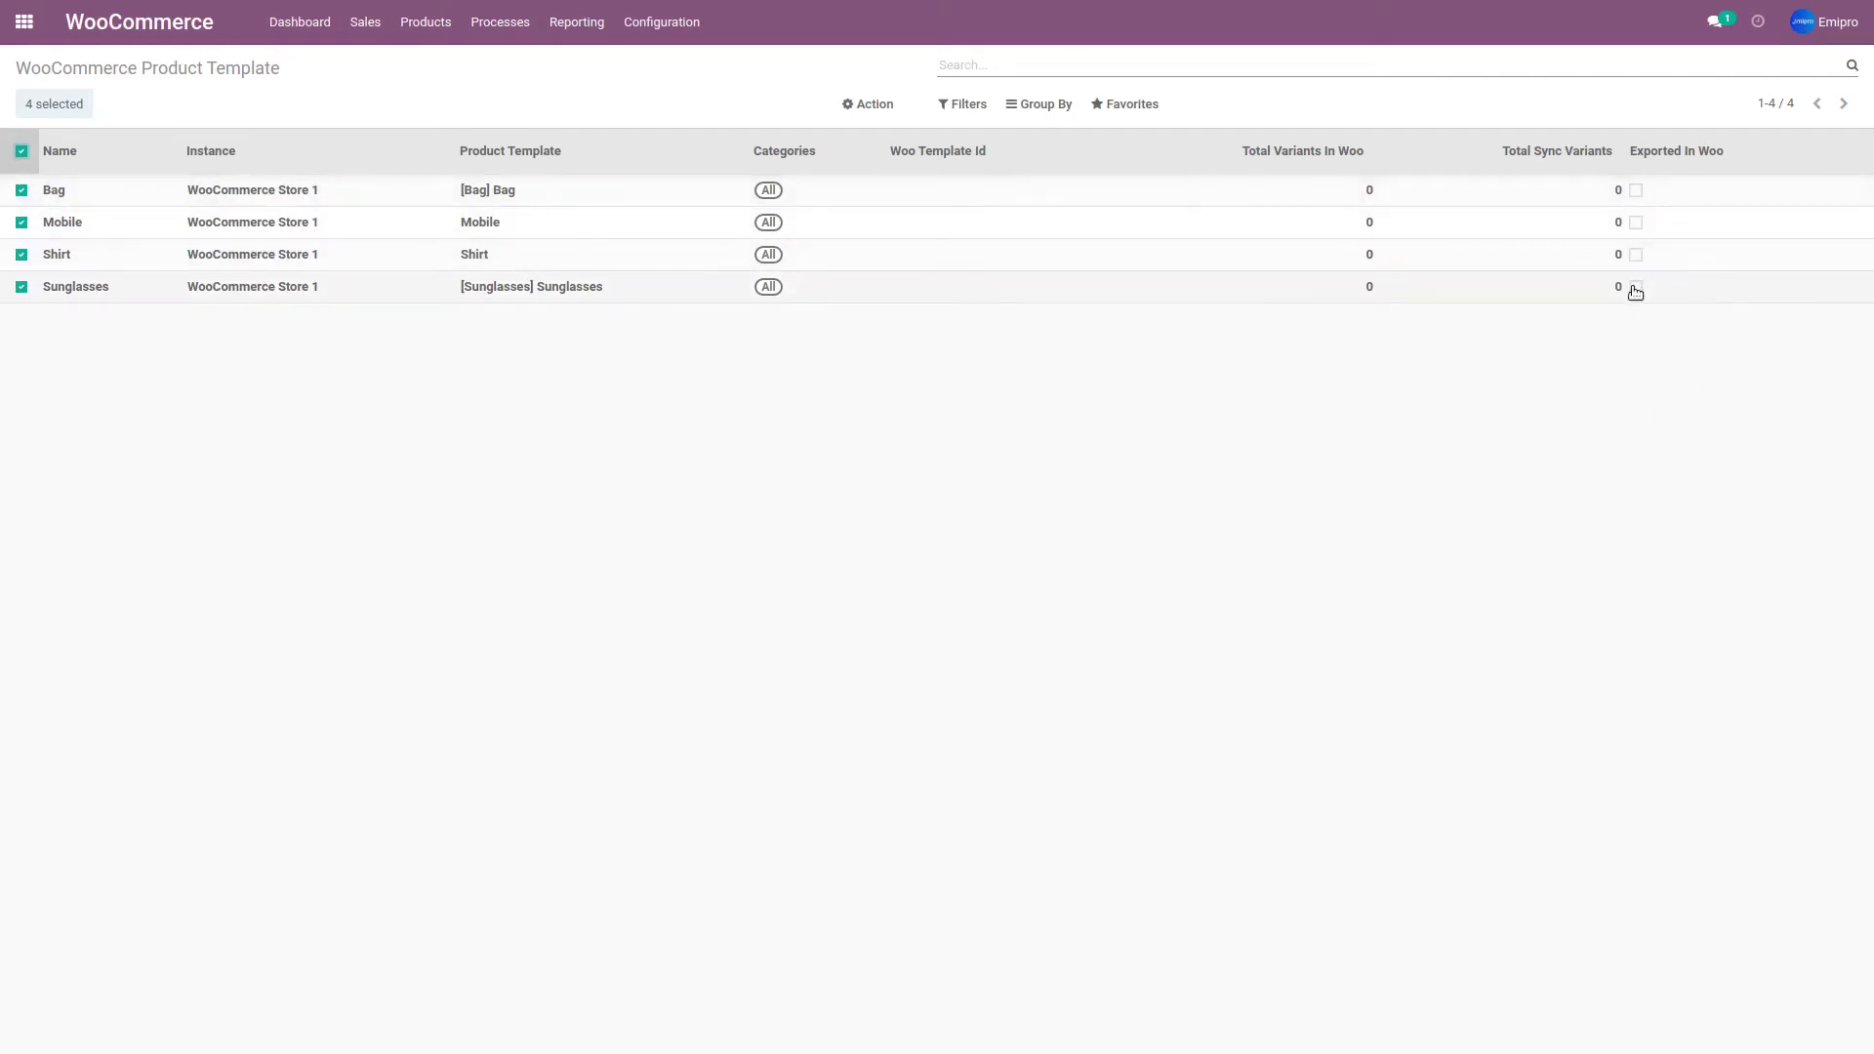
Export the four selected templates to WooCommerce as new products with prices and images, choosing a website publishing option.
click(869, 110)
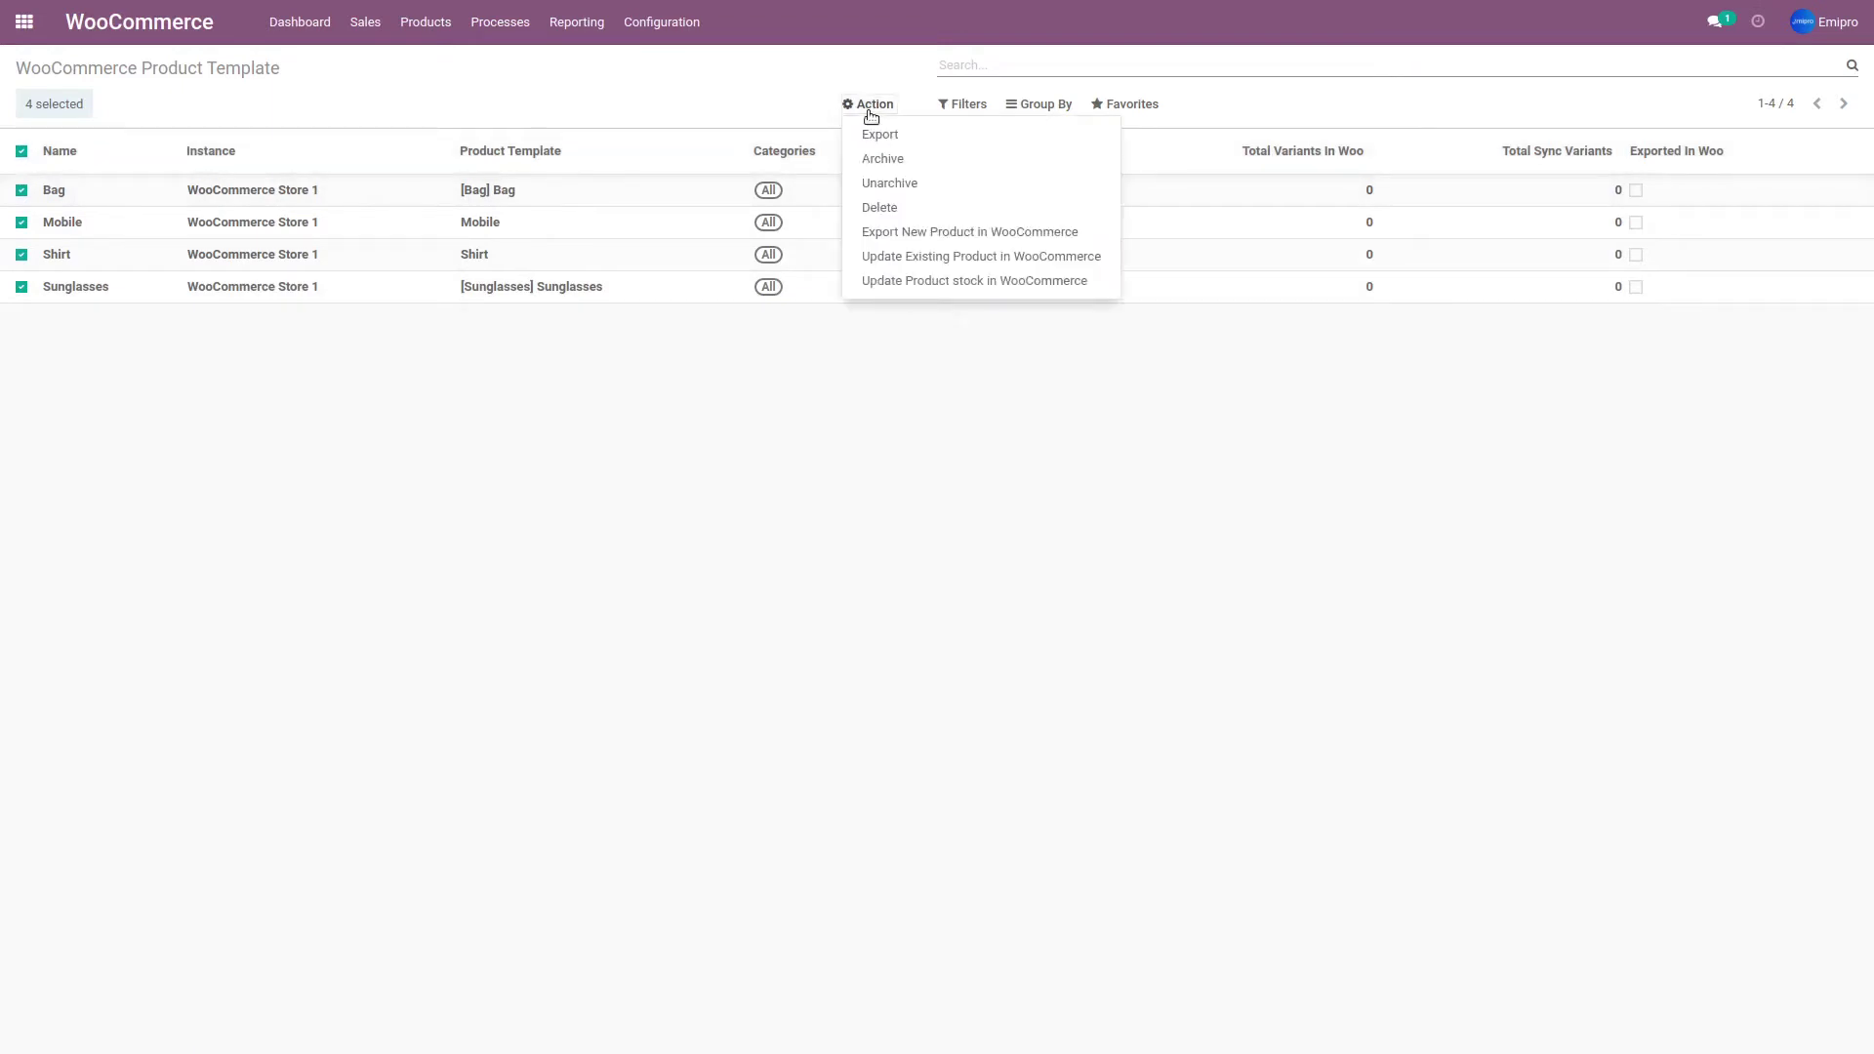
click(913, 235)
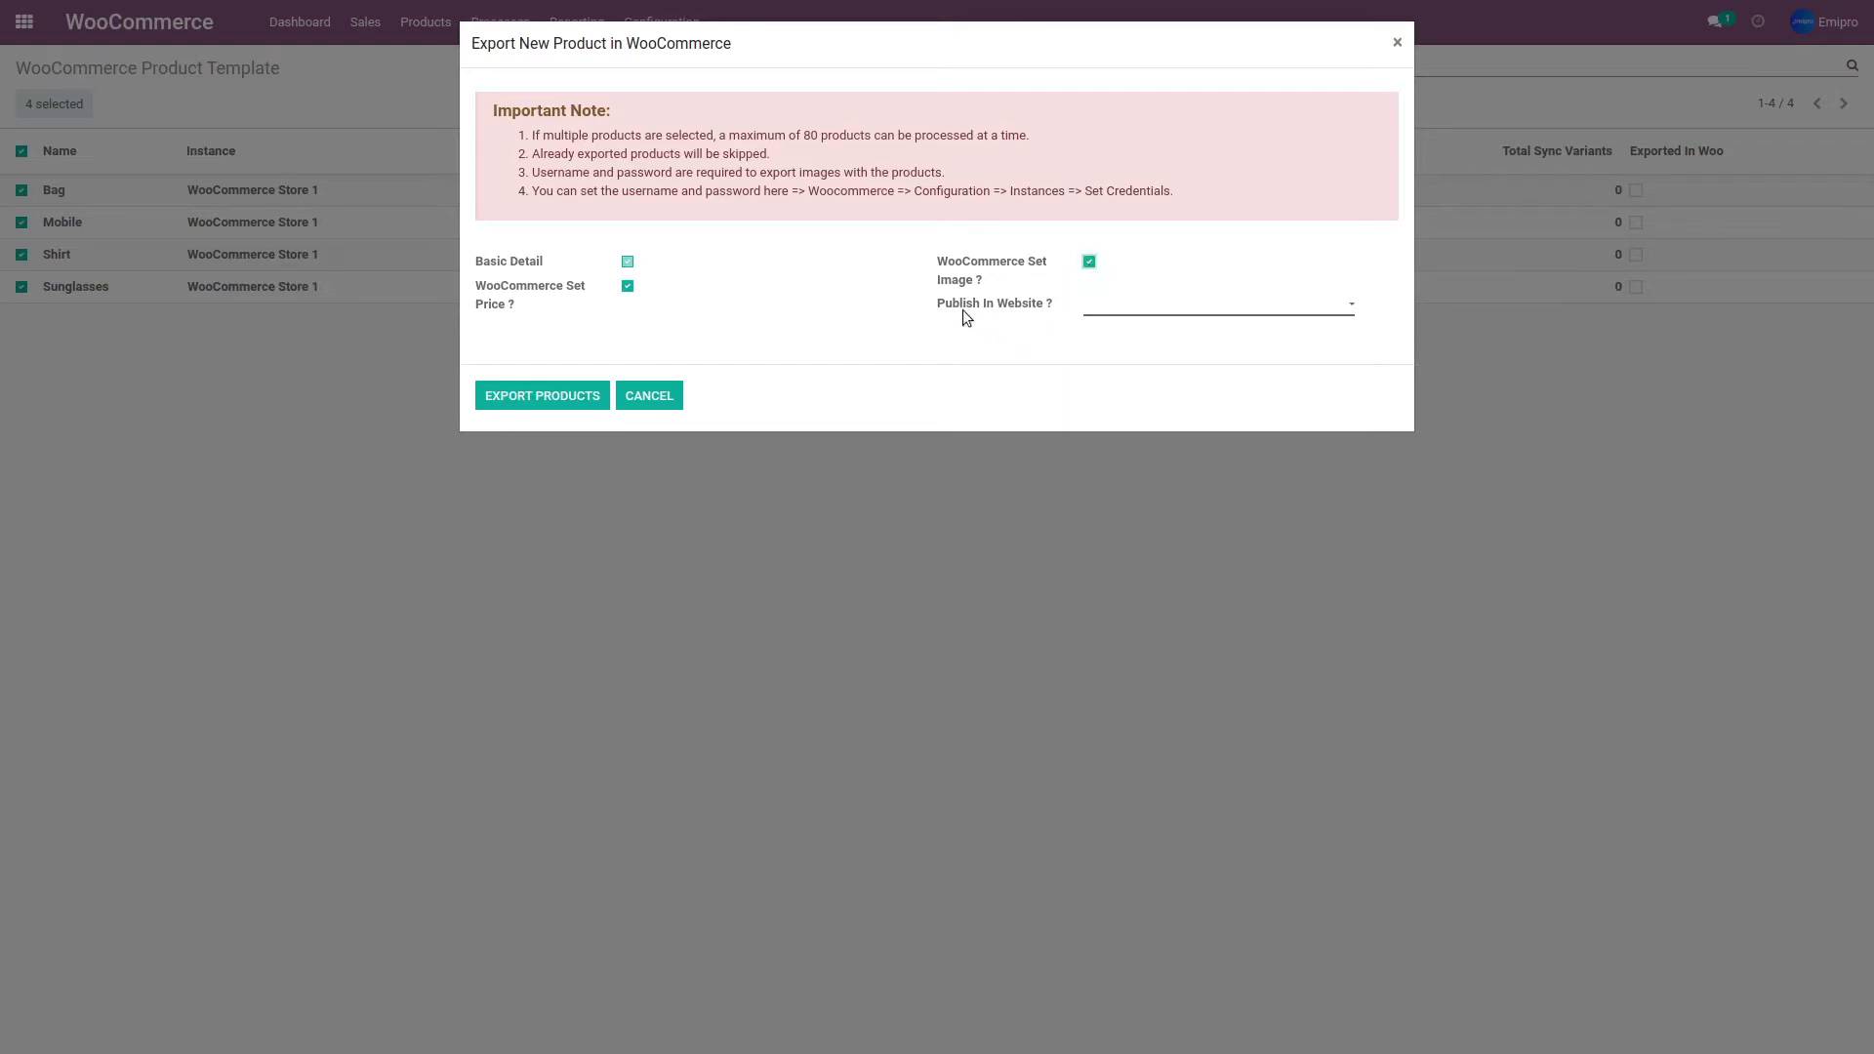
mouse_move(978, 312)
click(1160, 302)
click(1126, 328)
click(529, 404)
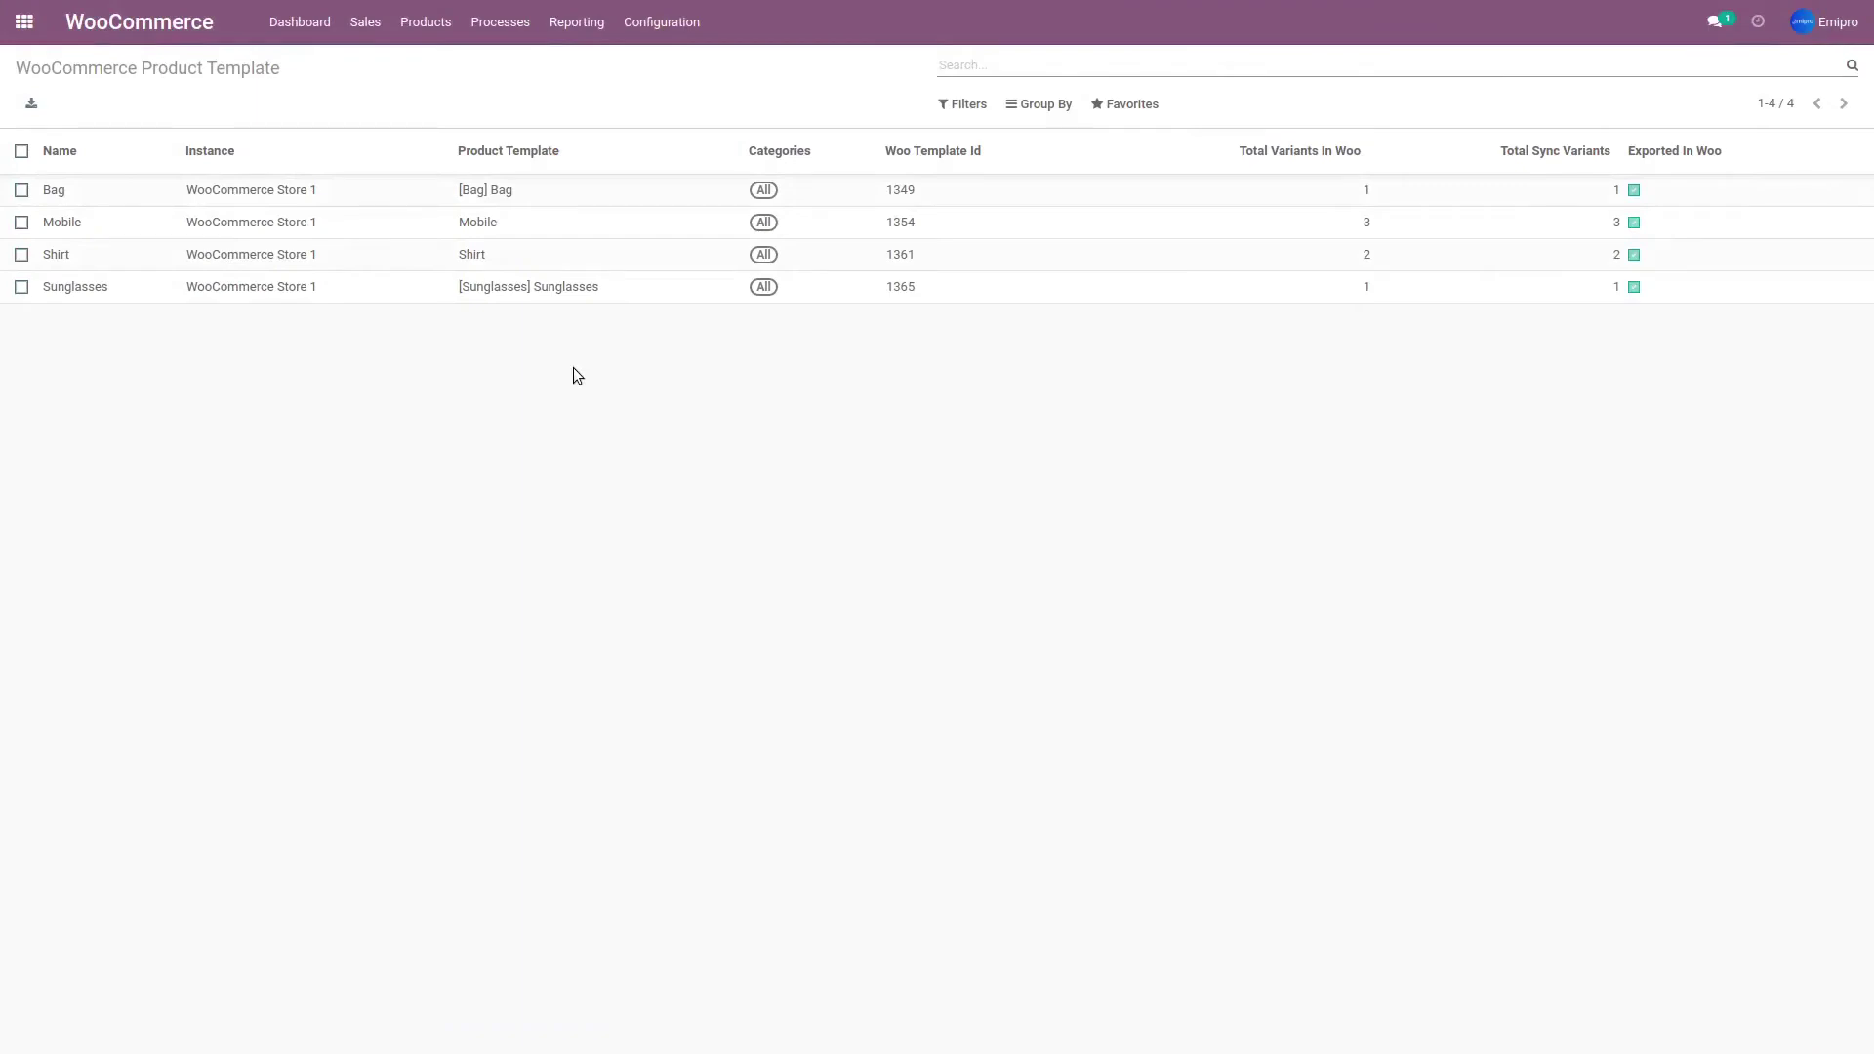
Switch to the WordPress store admin and reload its product list to check the exported products.
key(ctrl+Tab)
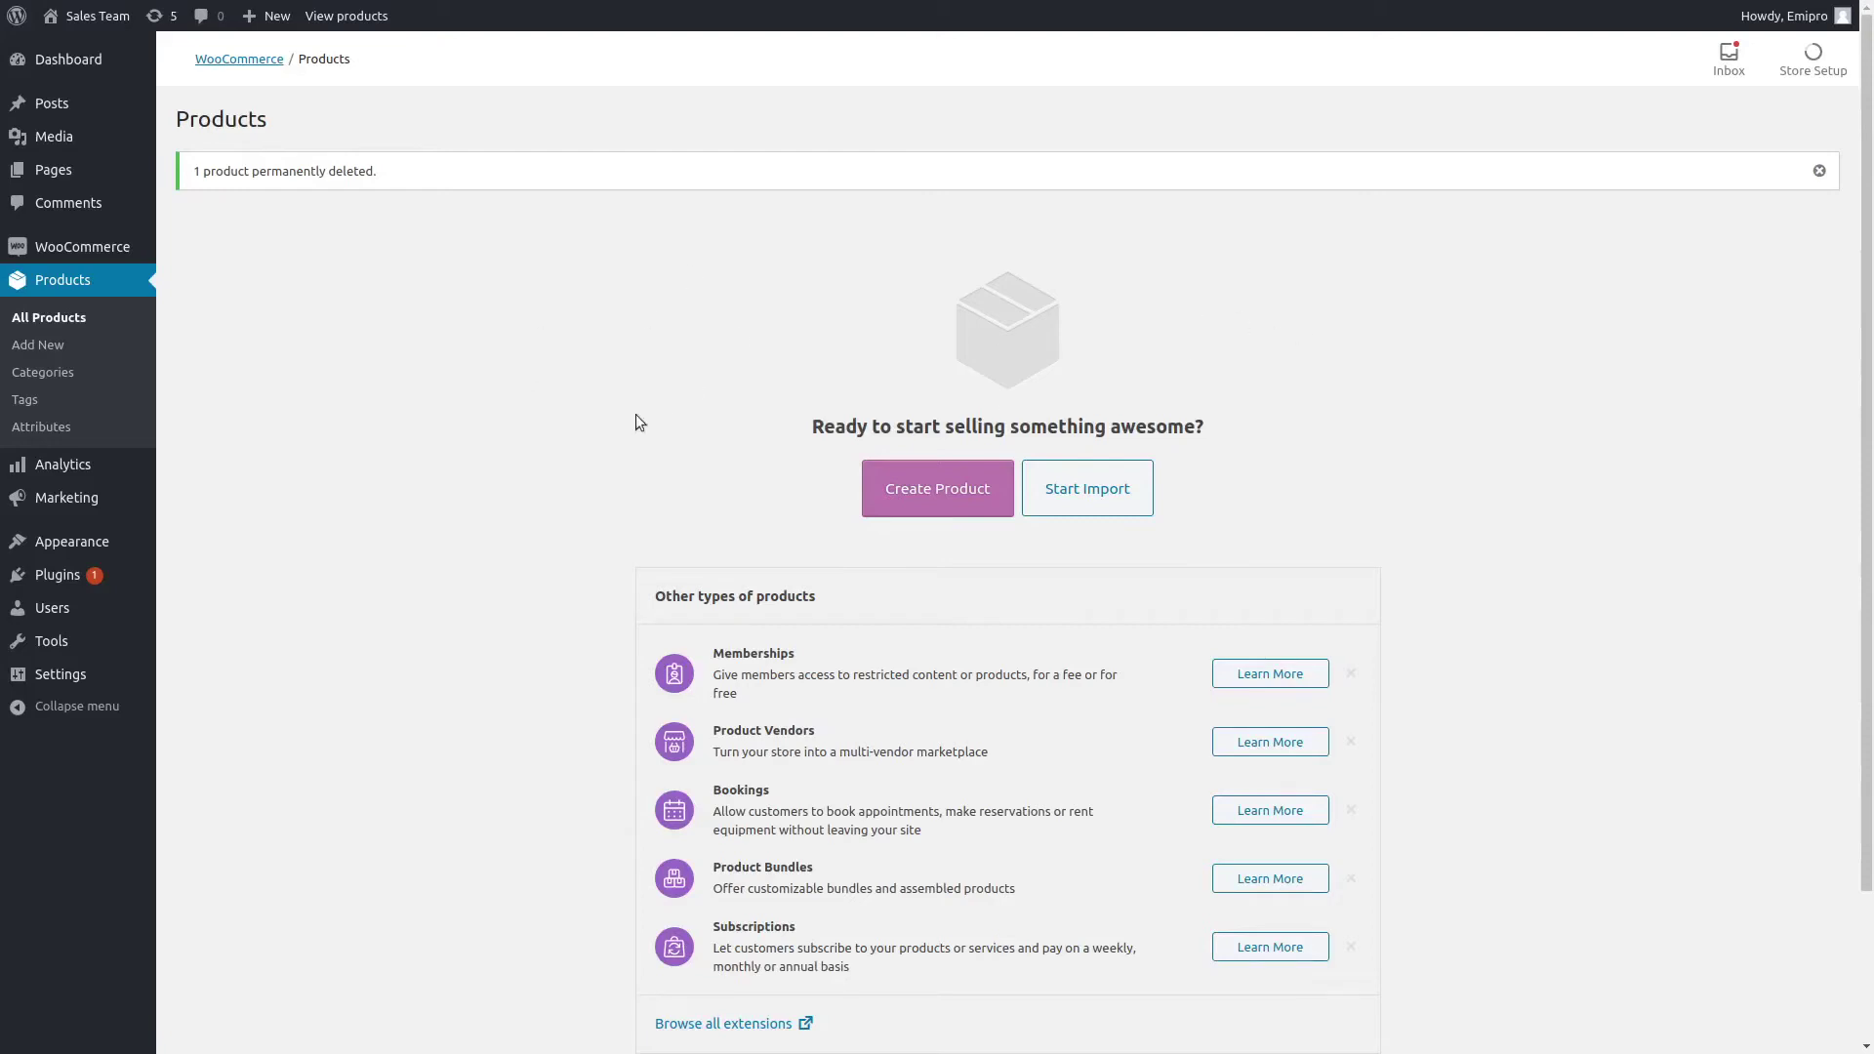
click(120, 285)
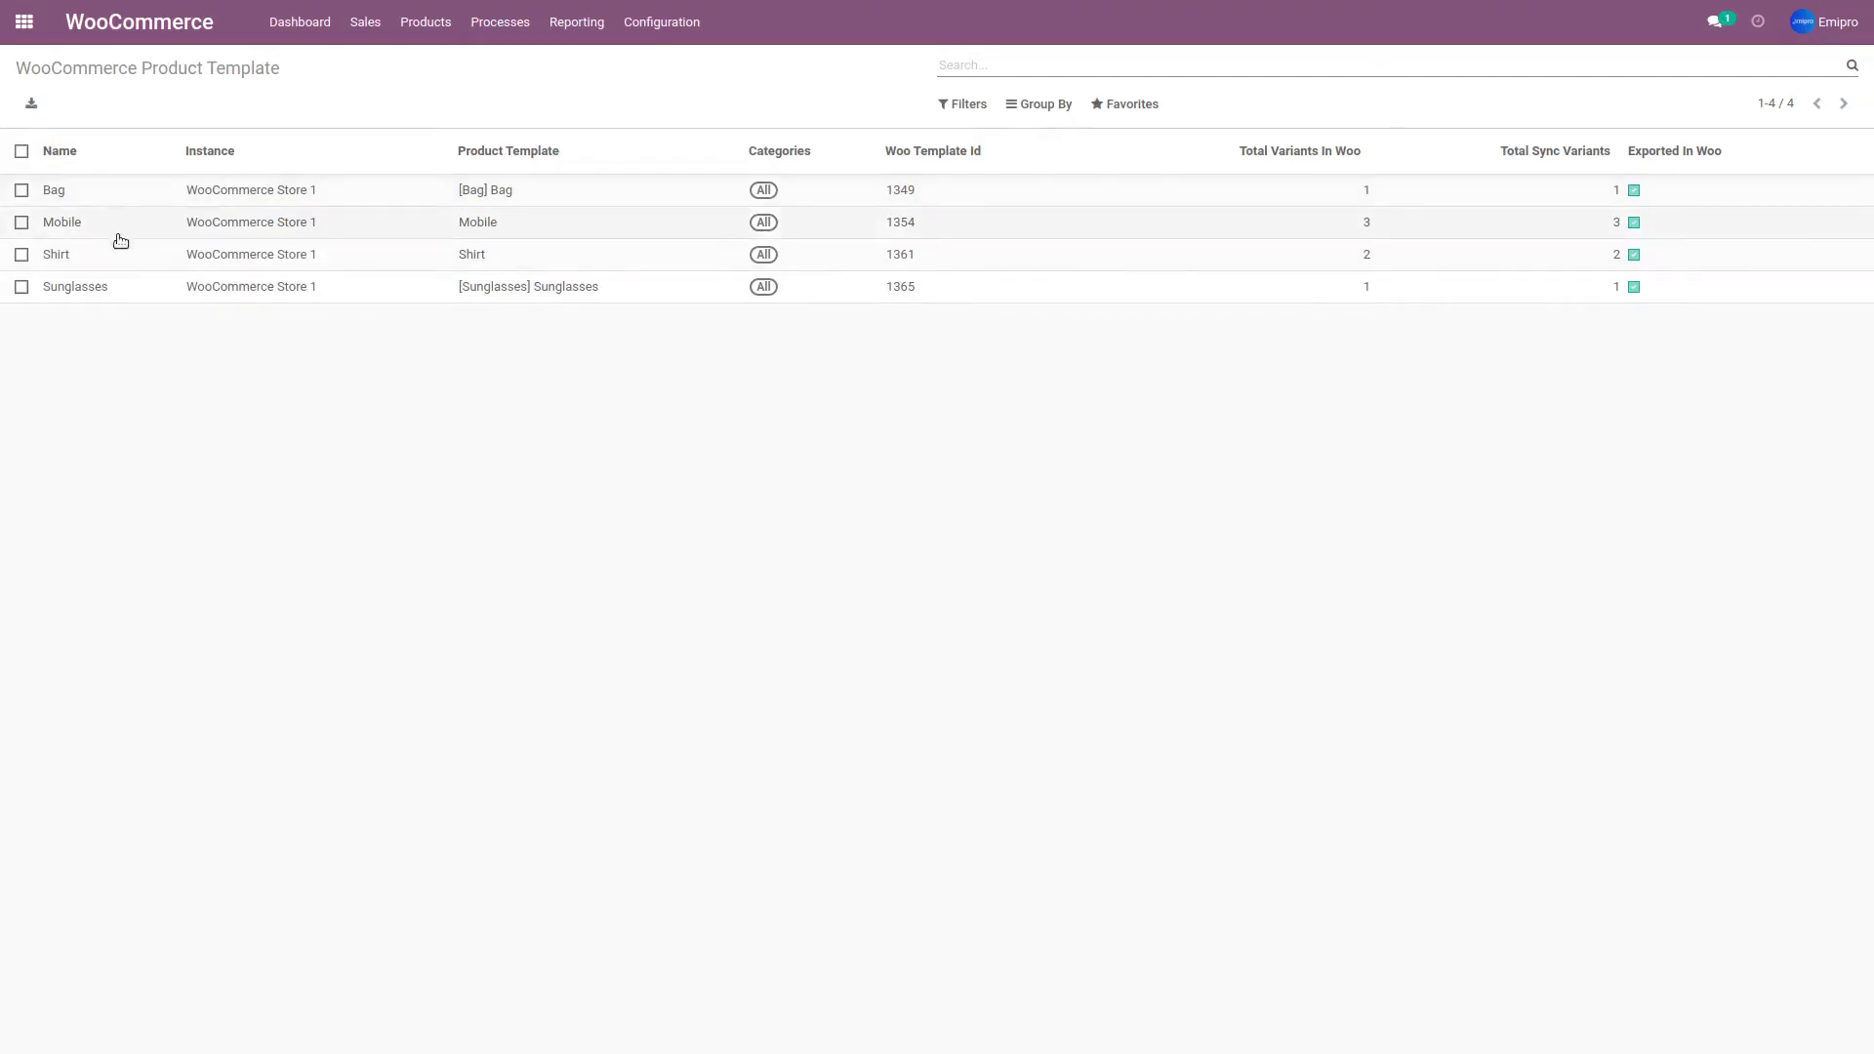
Compare the Shirt template's variants in Odoo with the Shirt product's variations in the WordPress store admin.
click(105, 261)
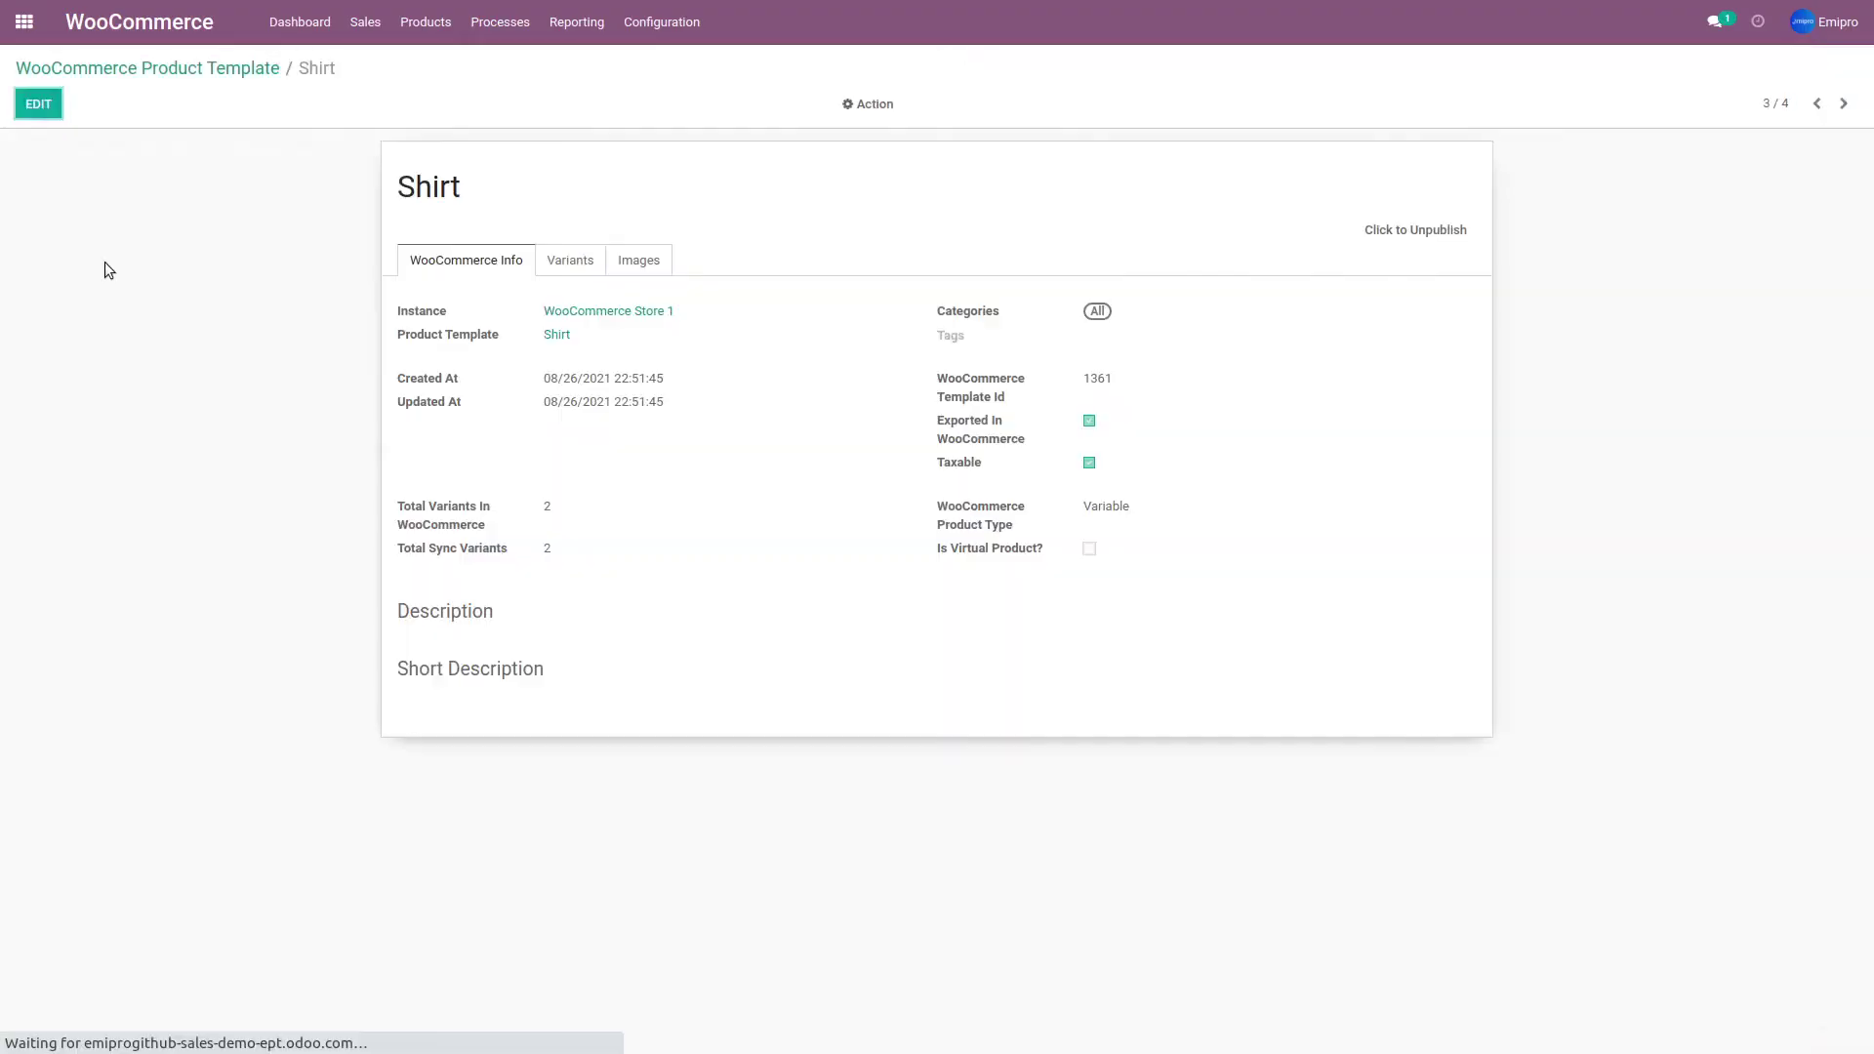
click(562, 262)
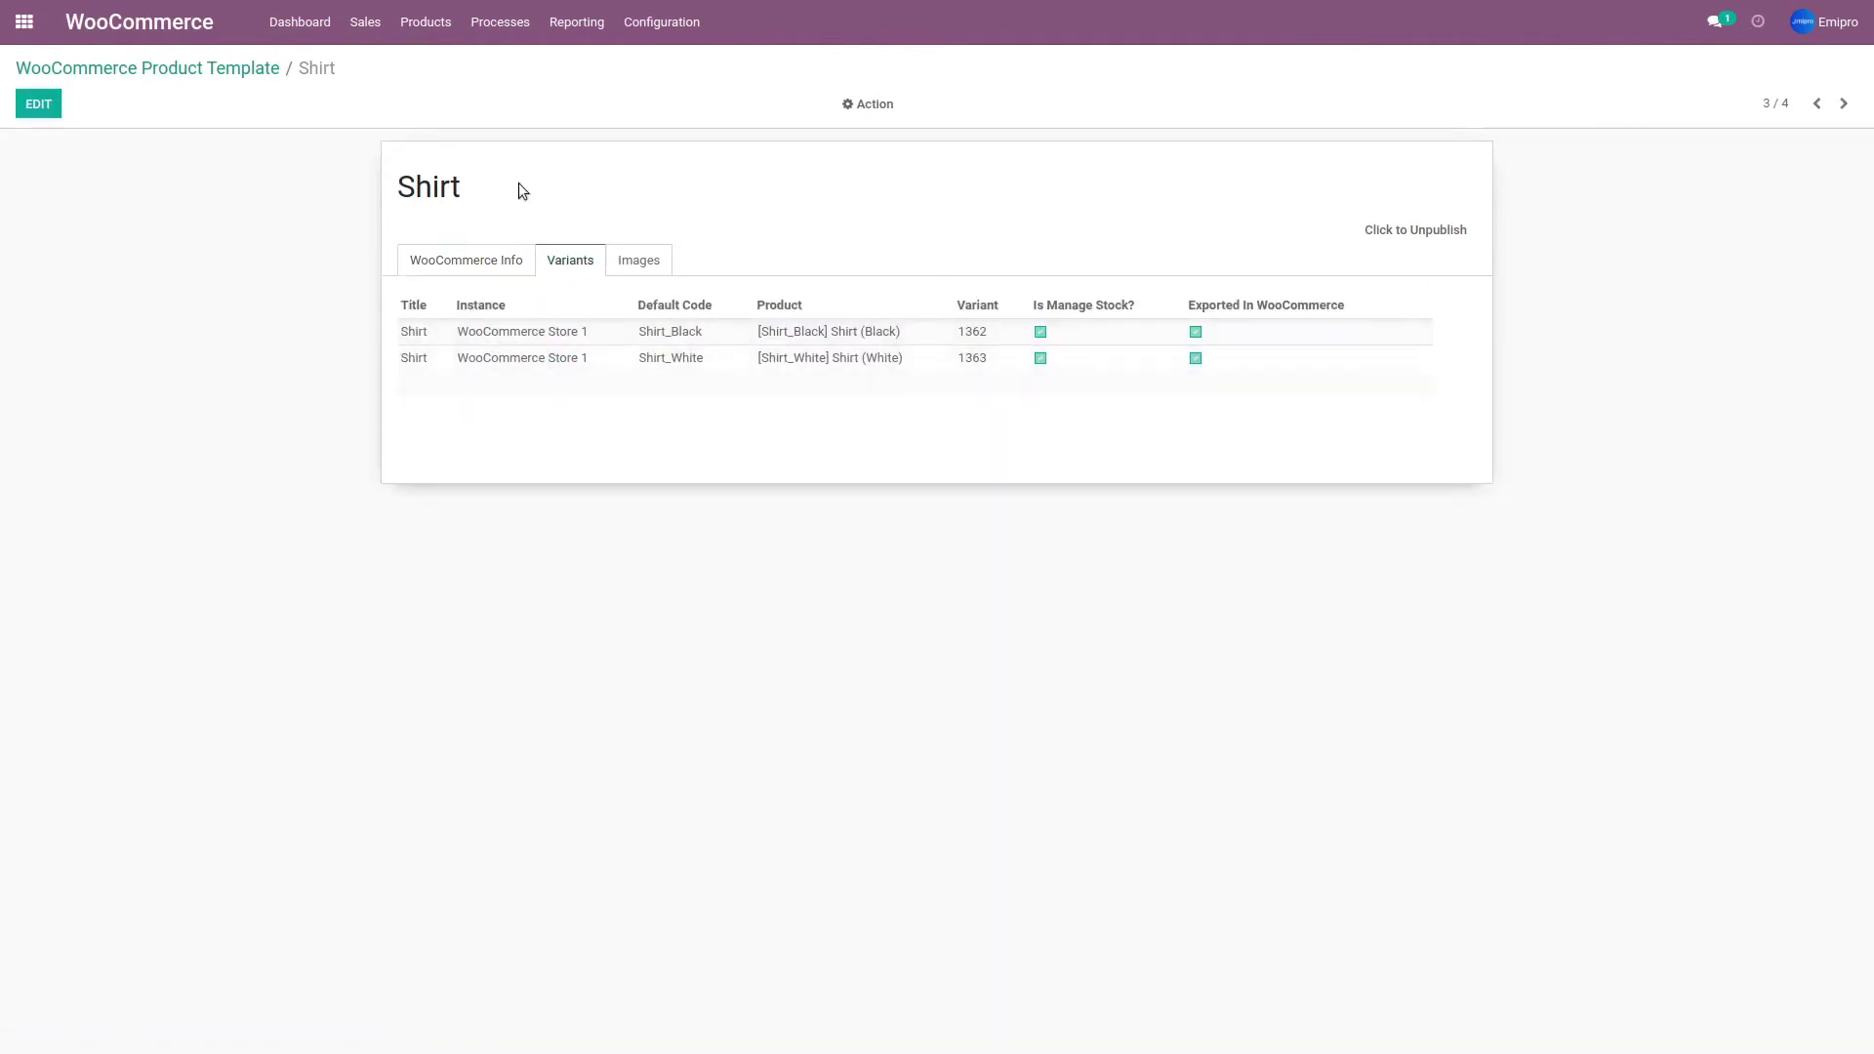
key(ctrl+Tab)
click(319, 322)
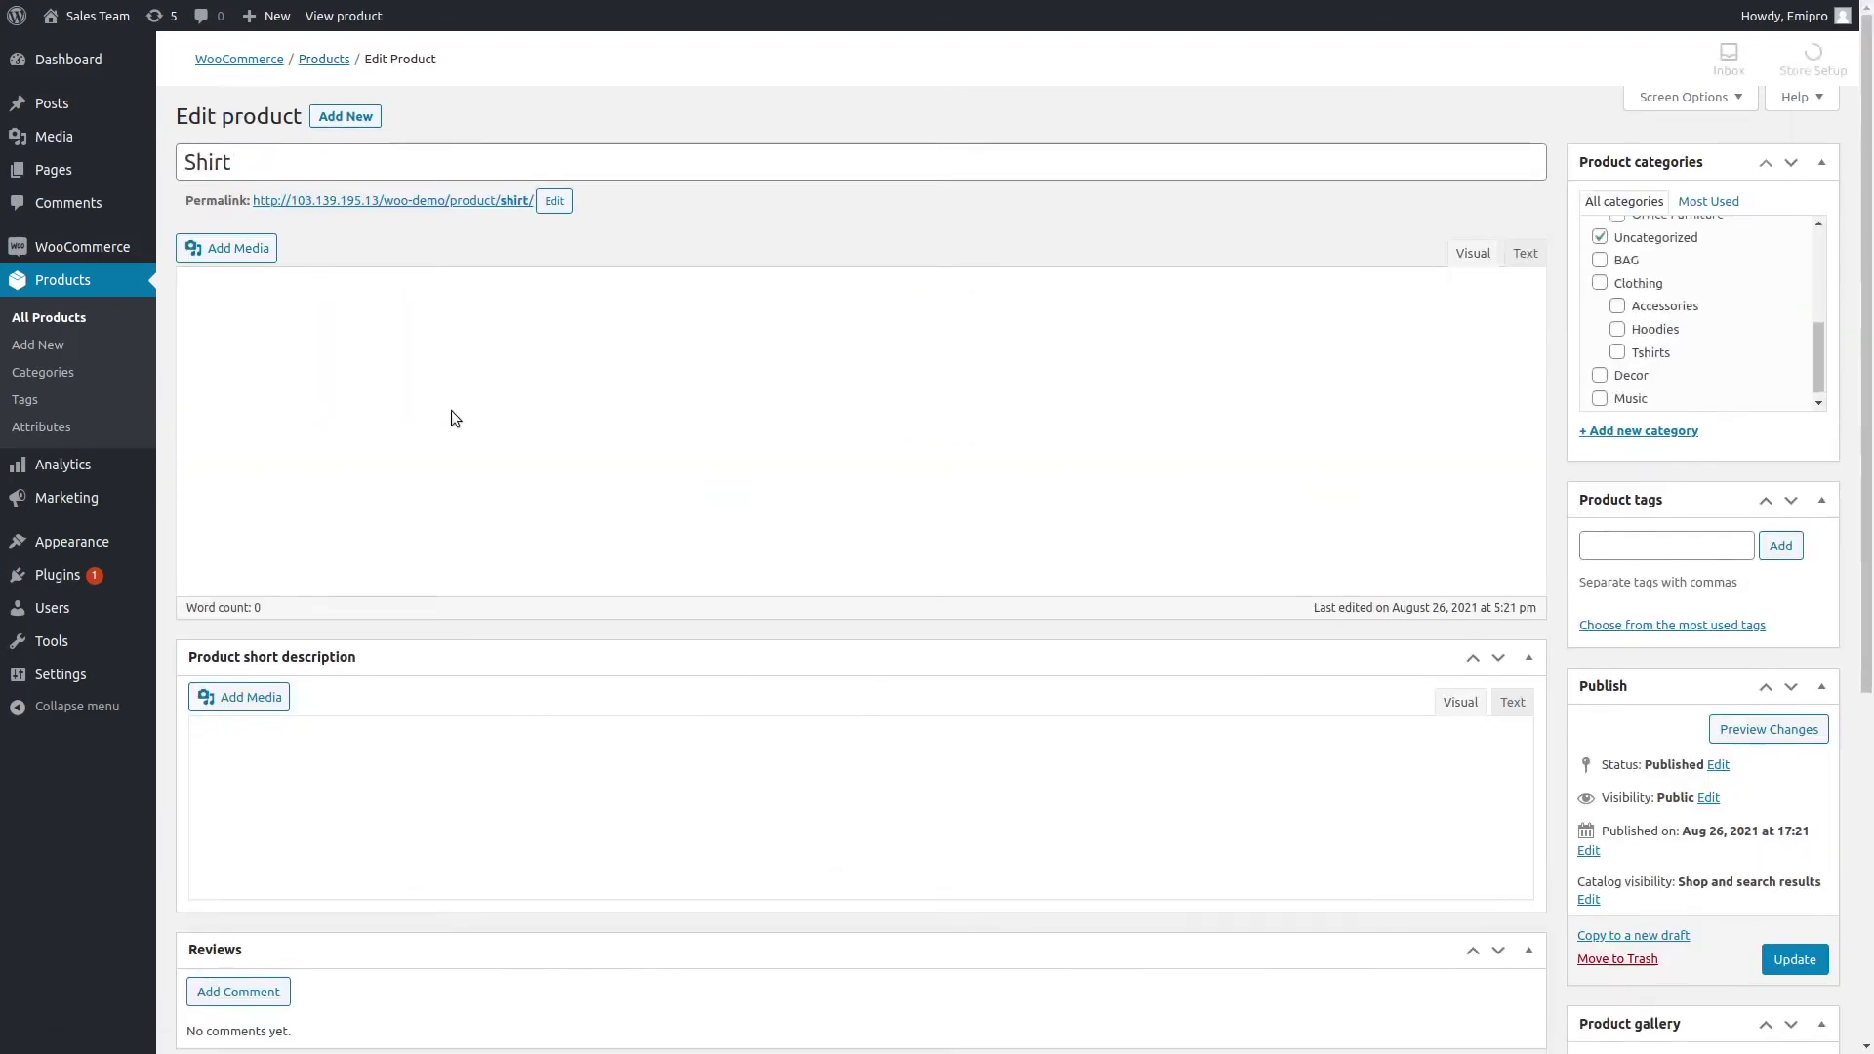
scroll(453, 405, down, 5)
scroll(458, 395, down, 1)
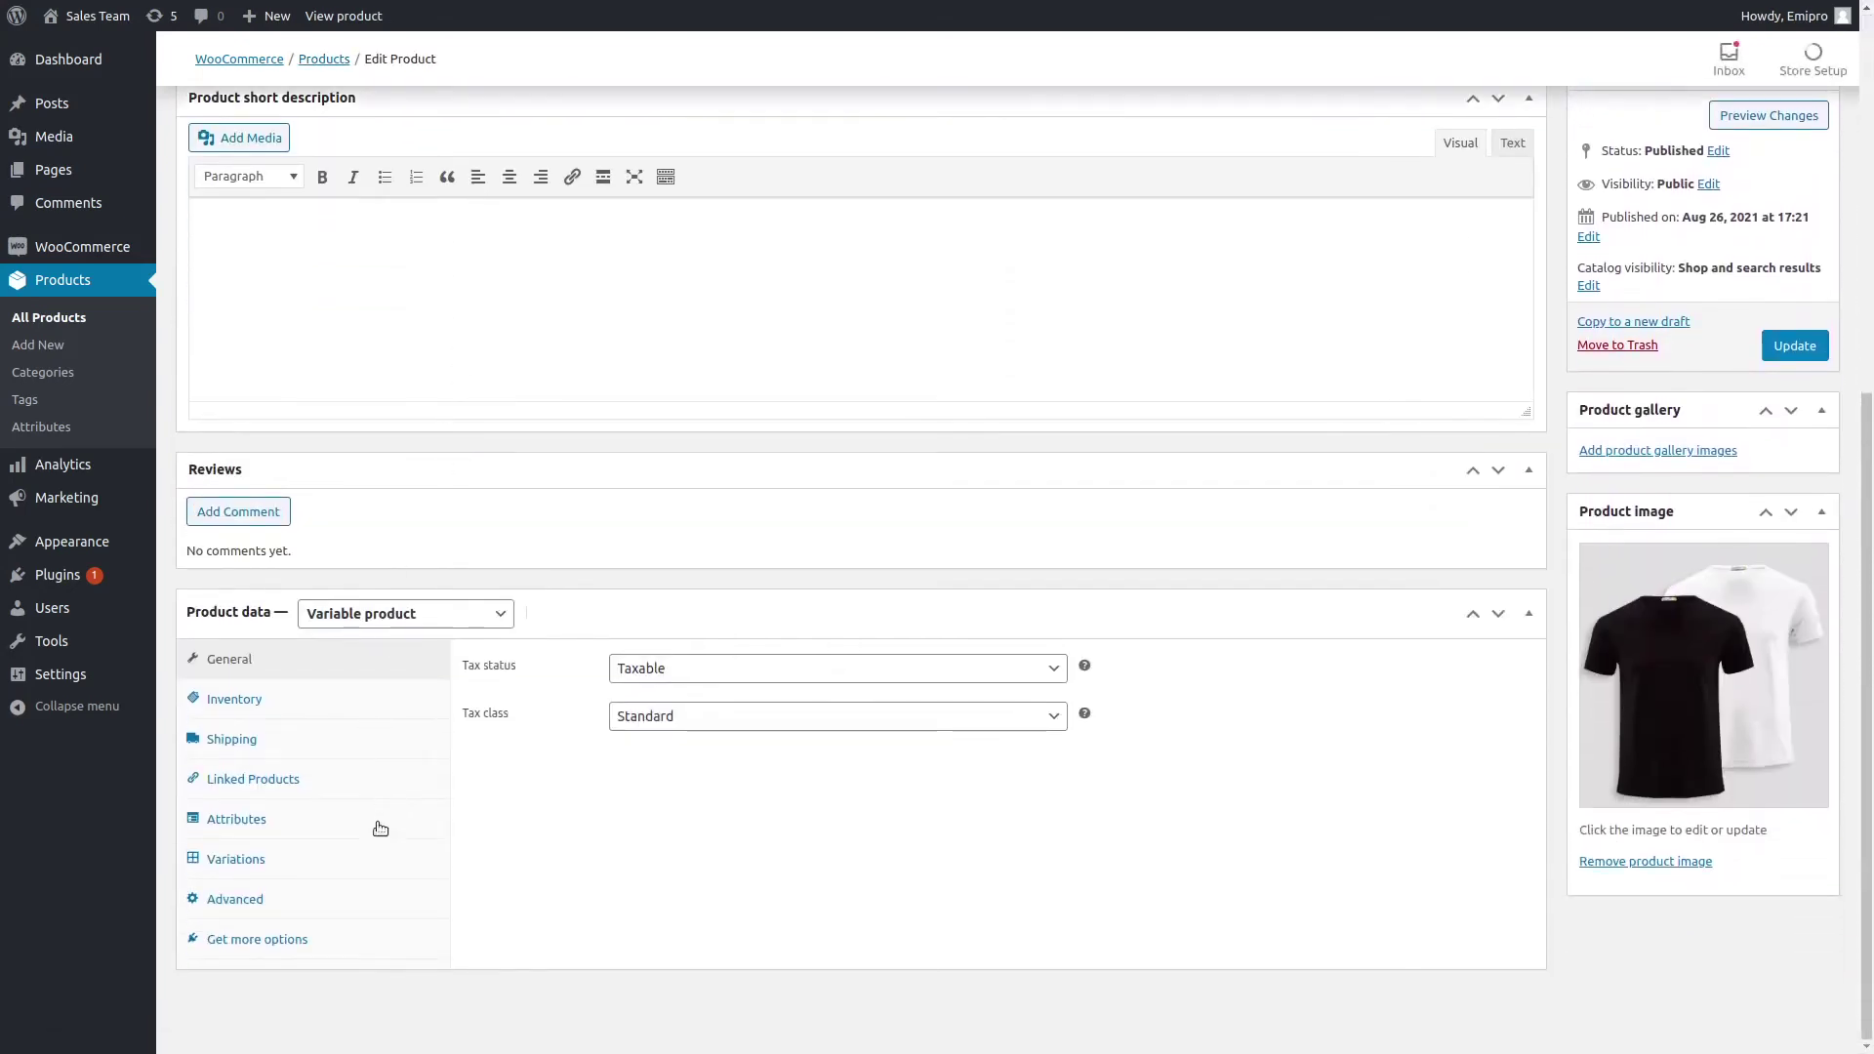
click(301, 854)
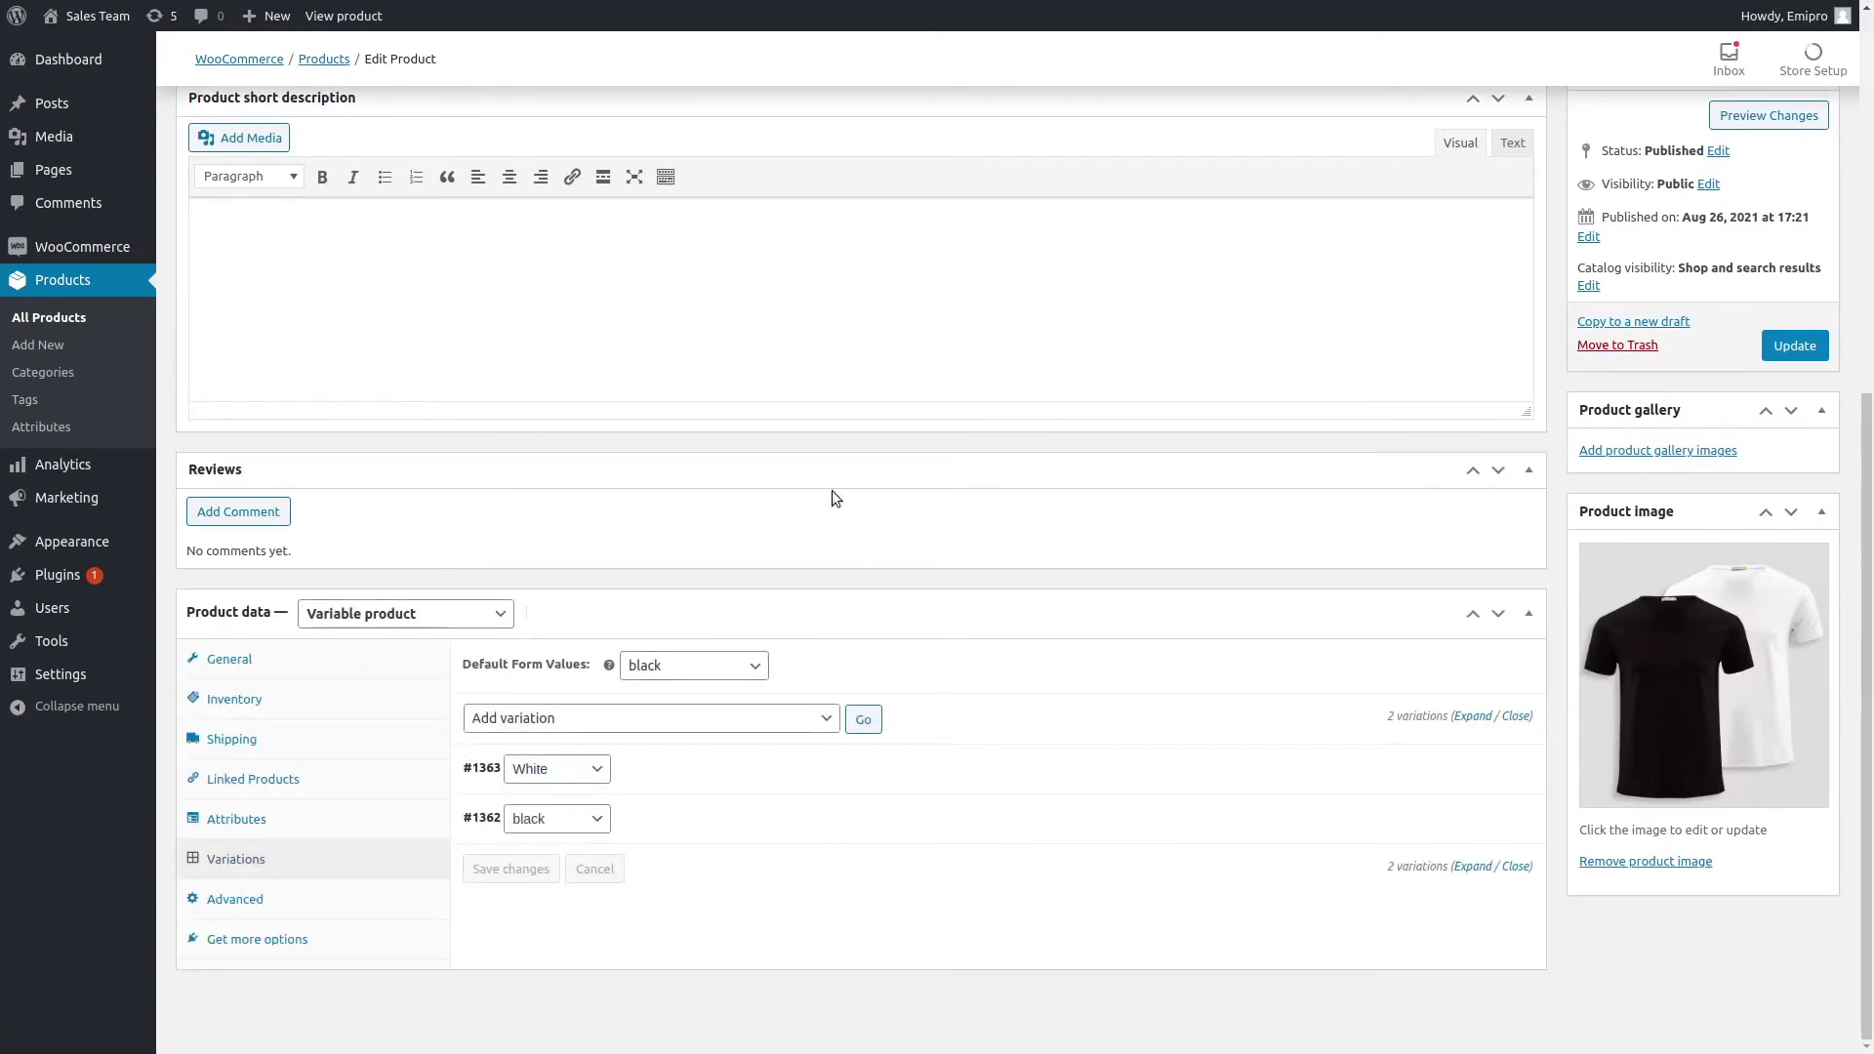
key(ctrl+Tab)
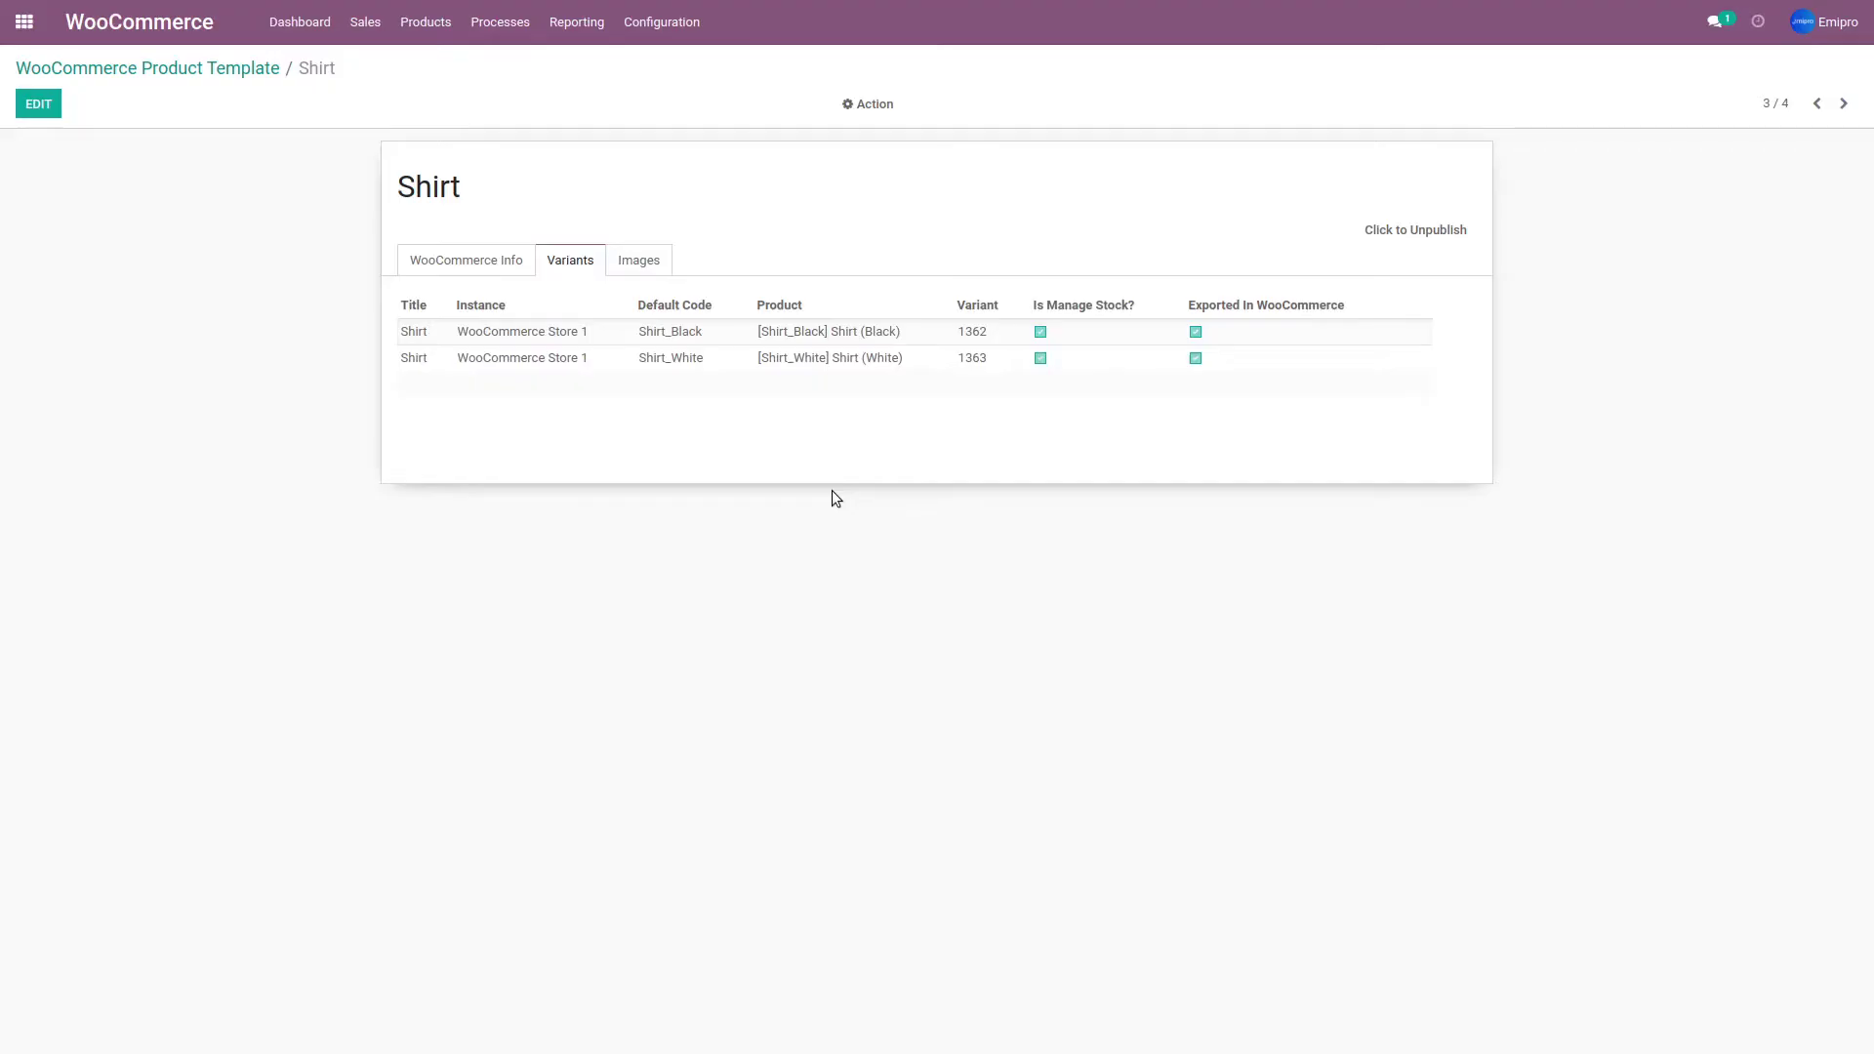
Display the Sales products as a list to check their on-hand and forecasted quantities.
click(218, 70)
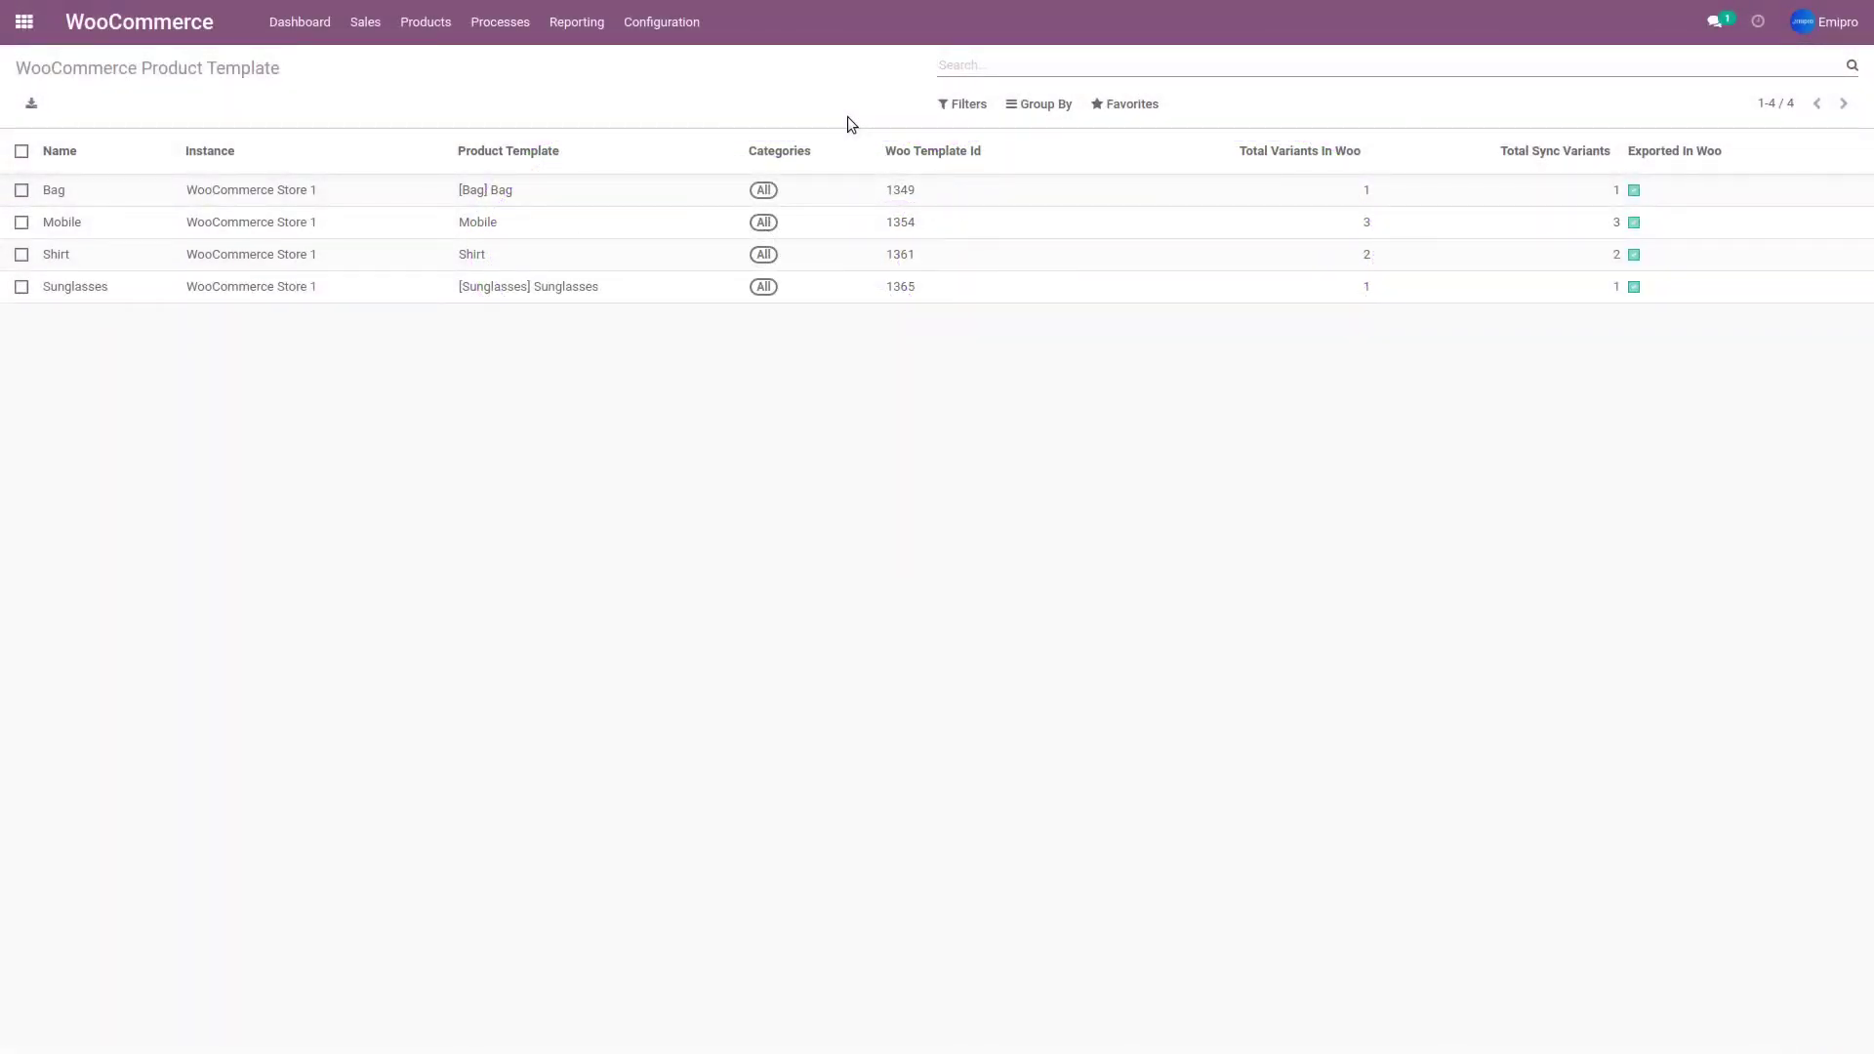
click(24, 21)
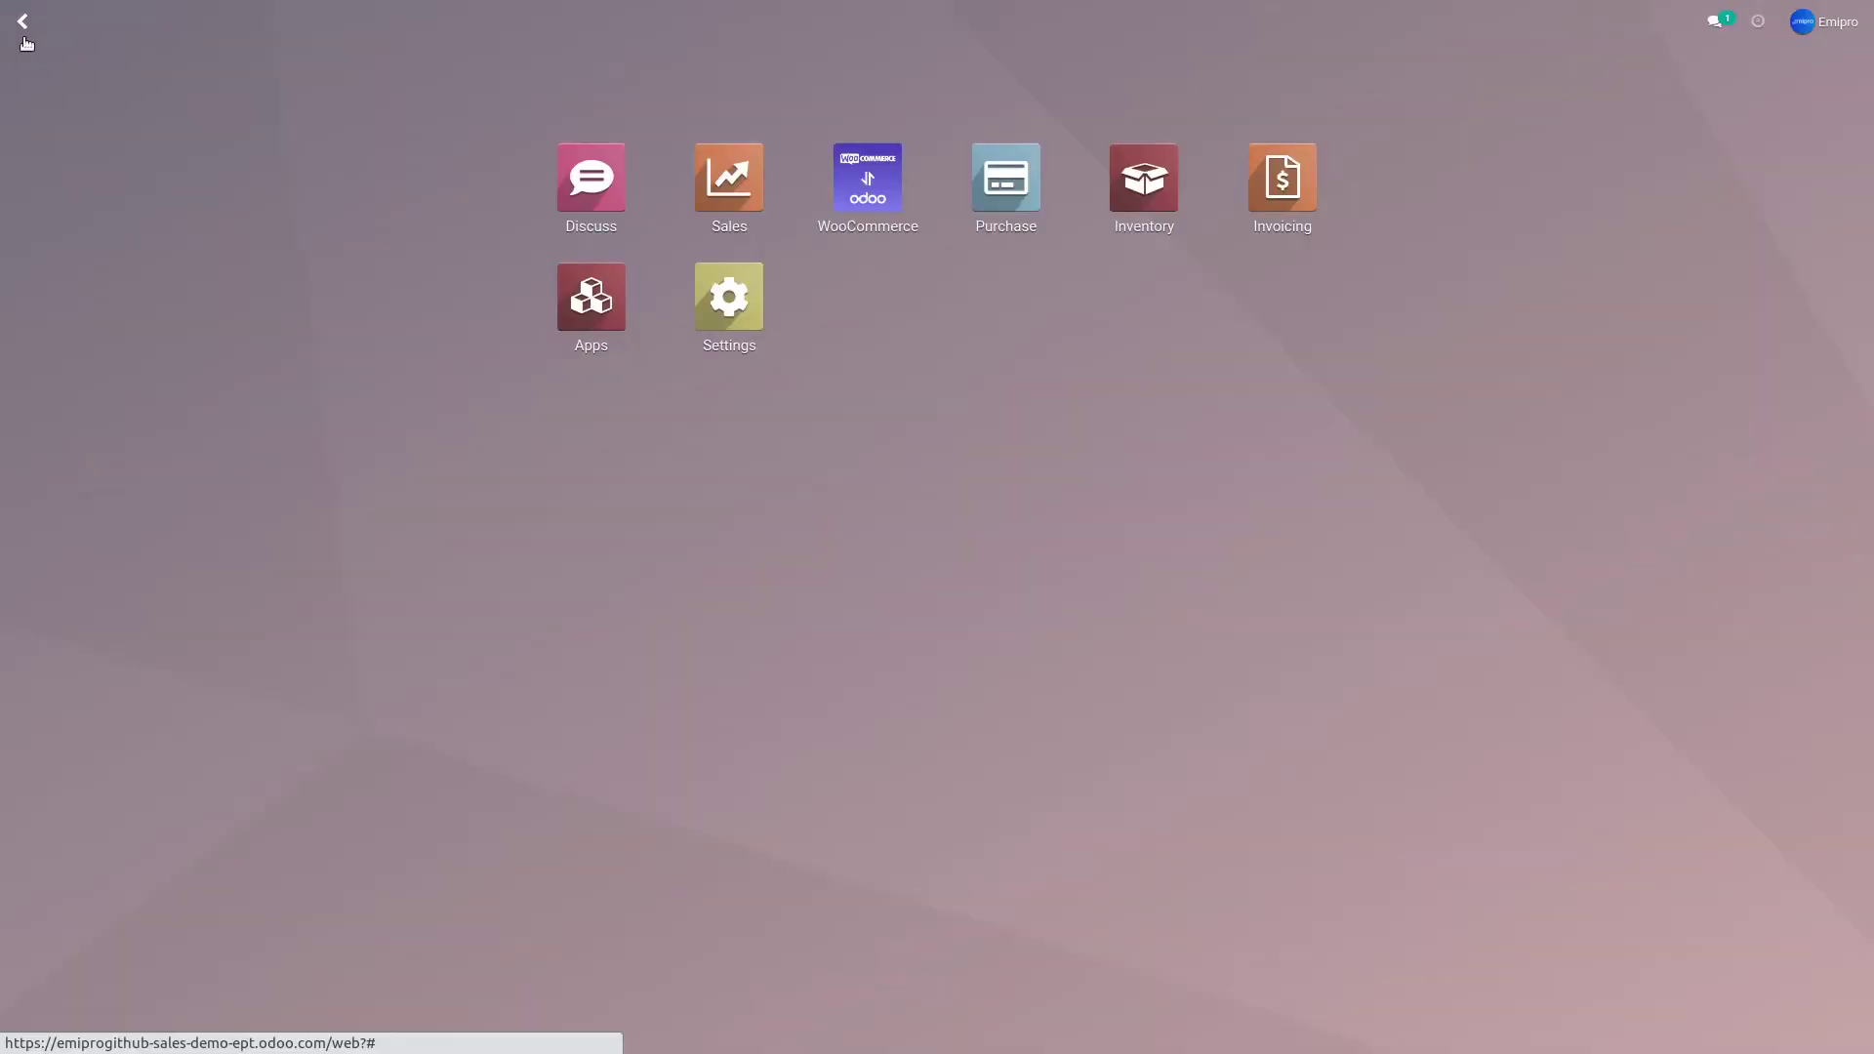
click(730, 179)
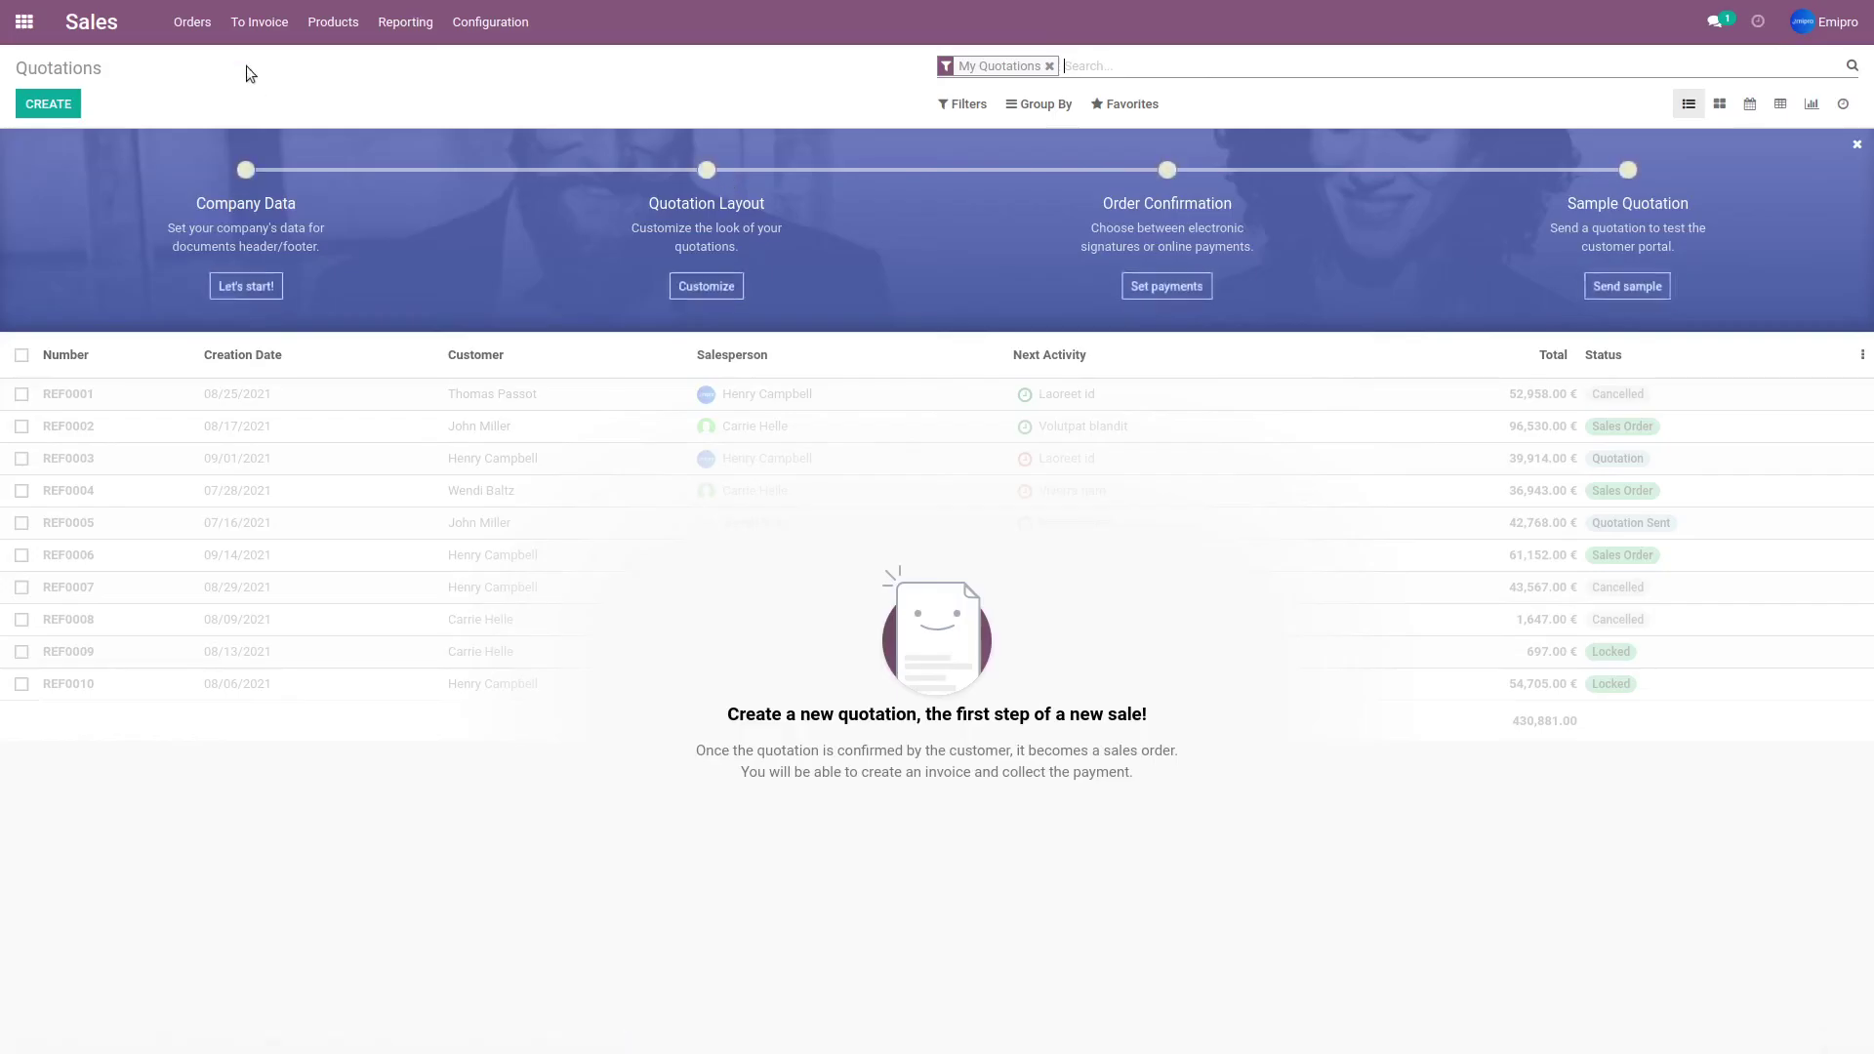
click(311, 28)
click(348, 62)
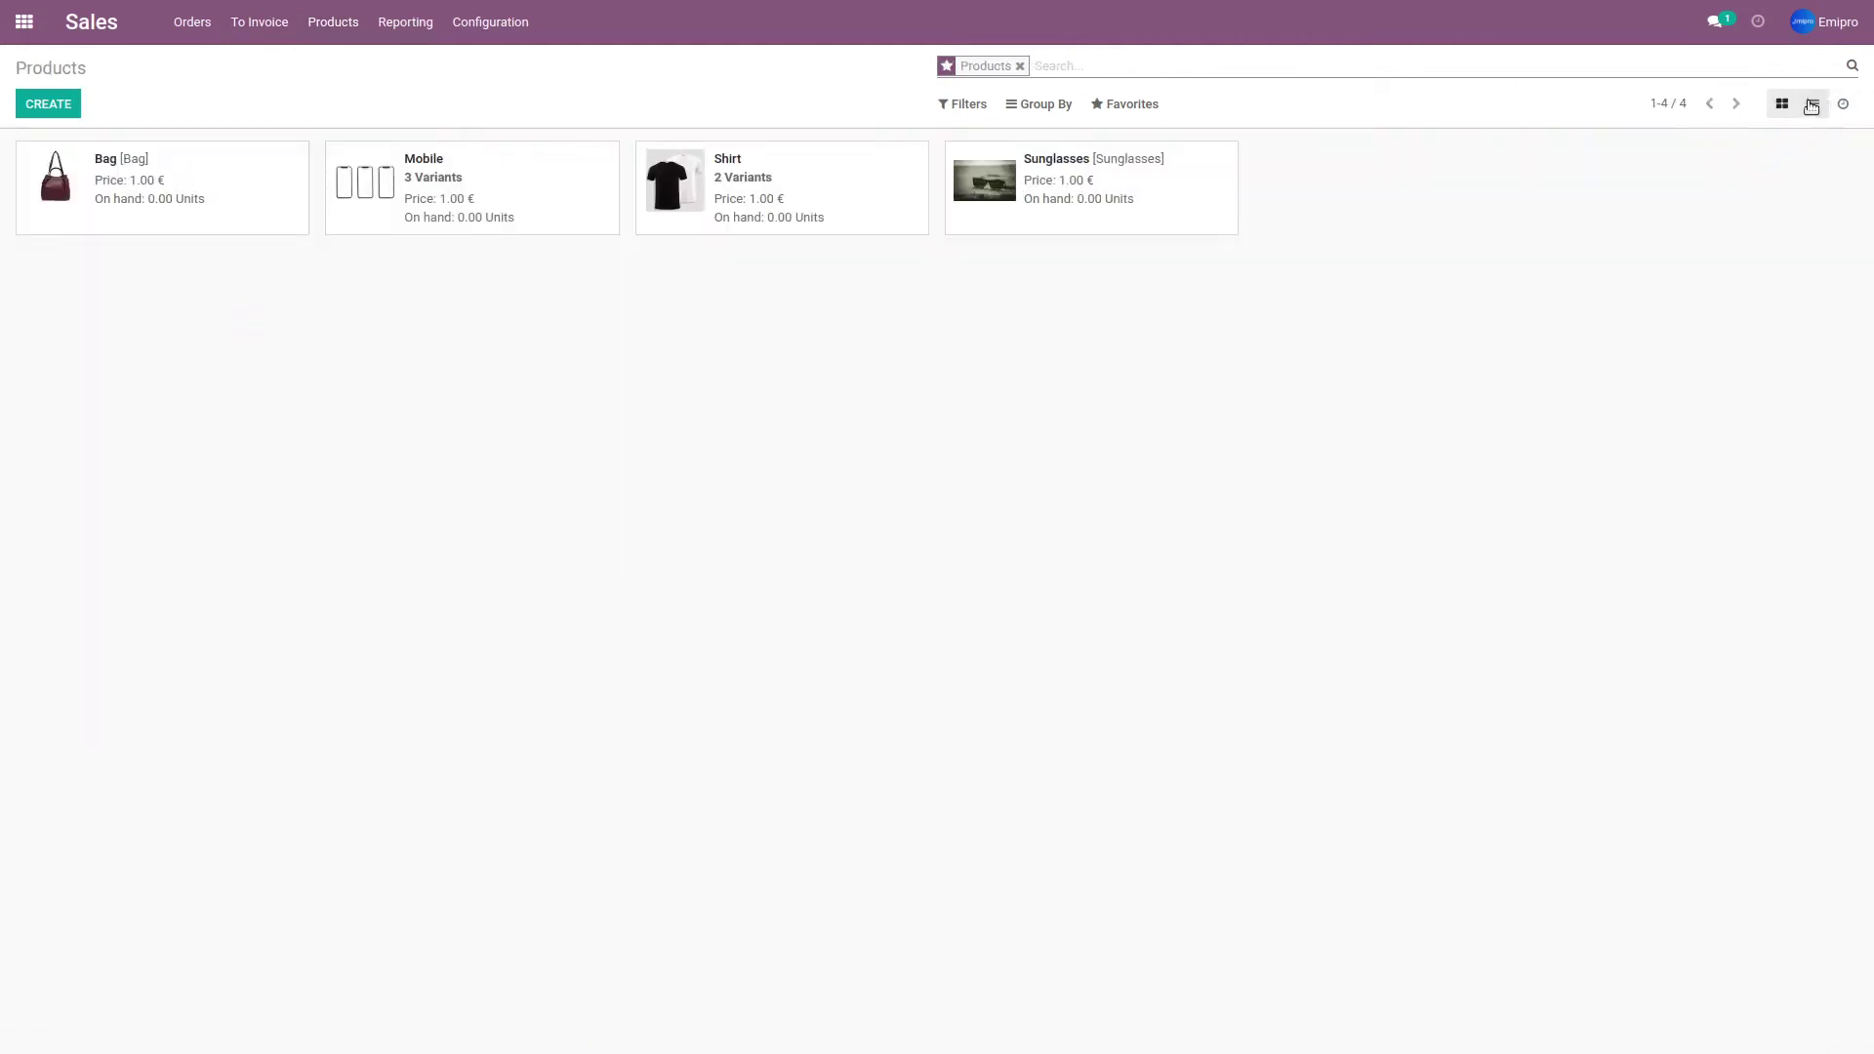
click(1811, 104)
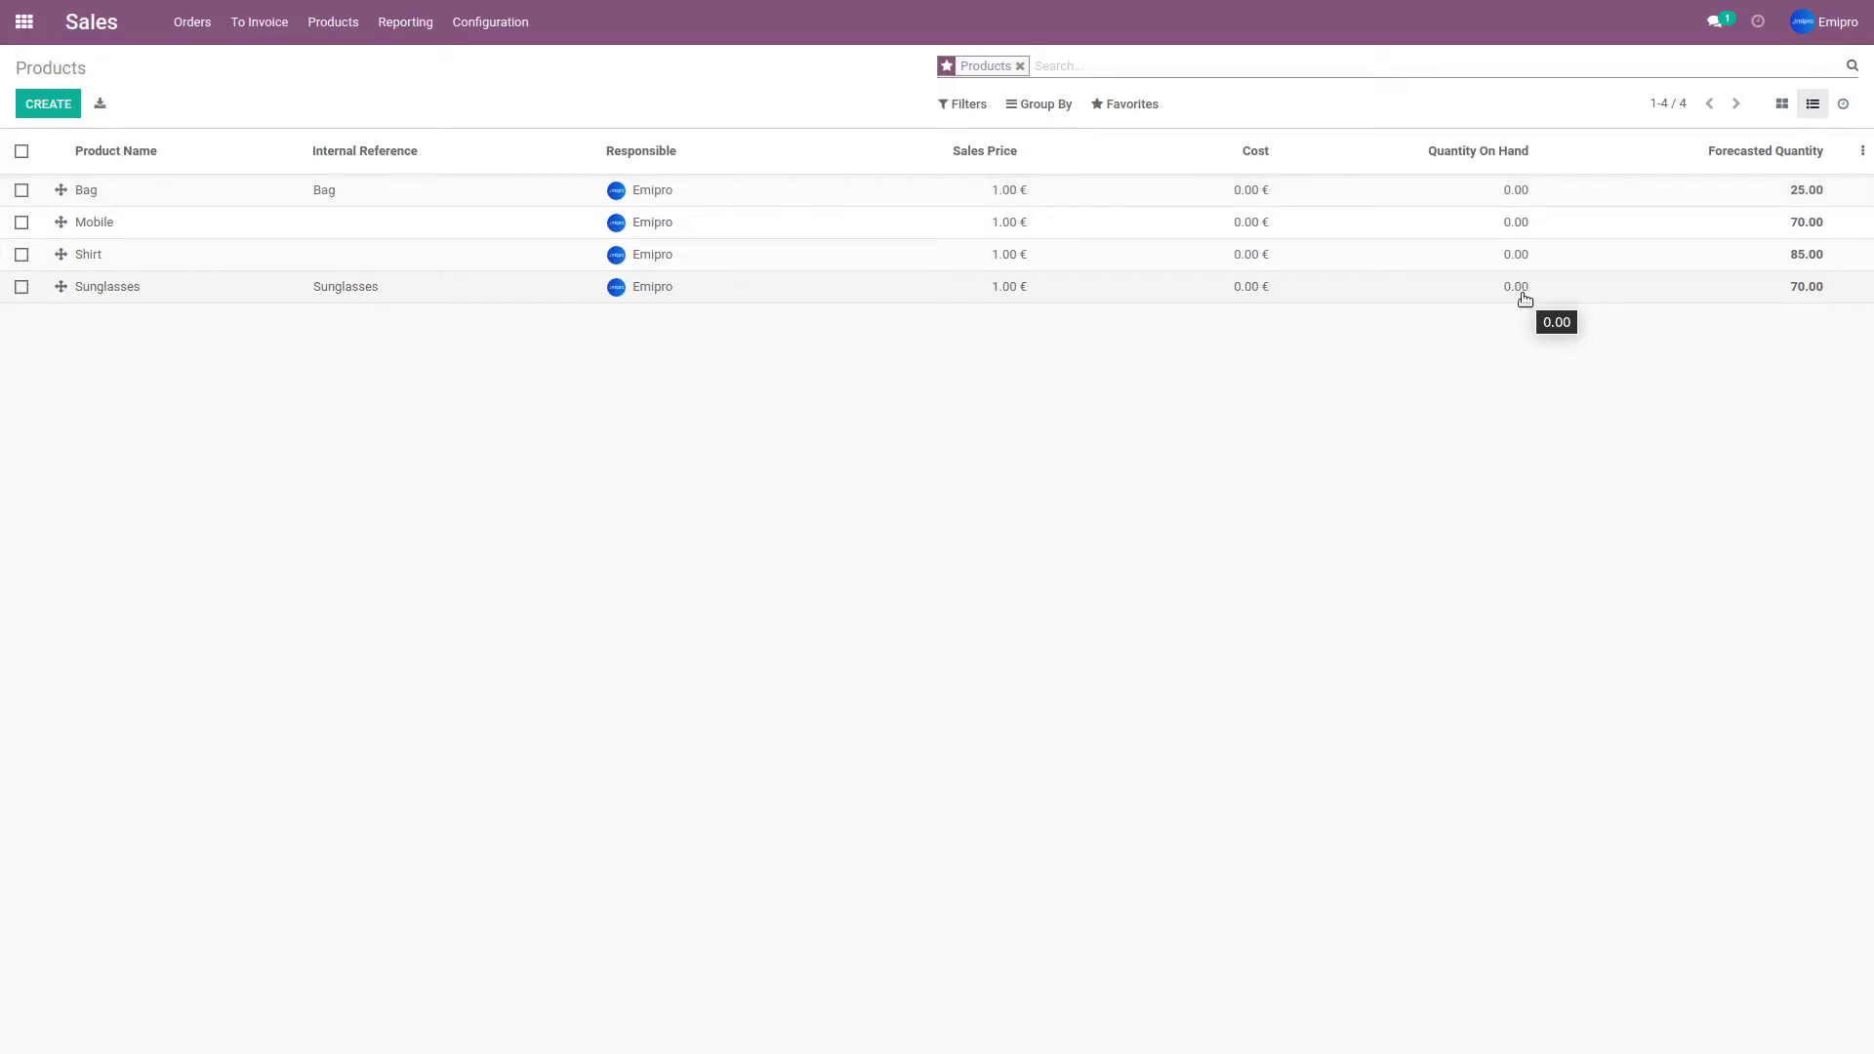
Receive all products of the most recent purchase order and validate the receipt as an immediate transfer.
click(23, 22)
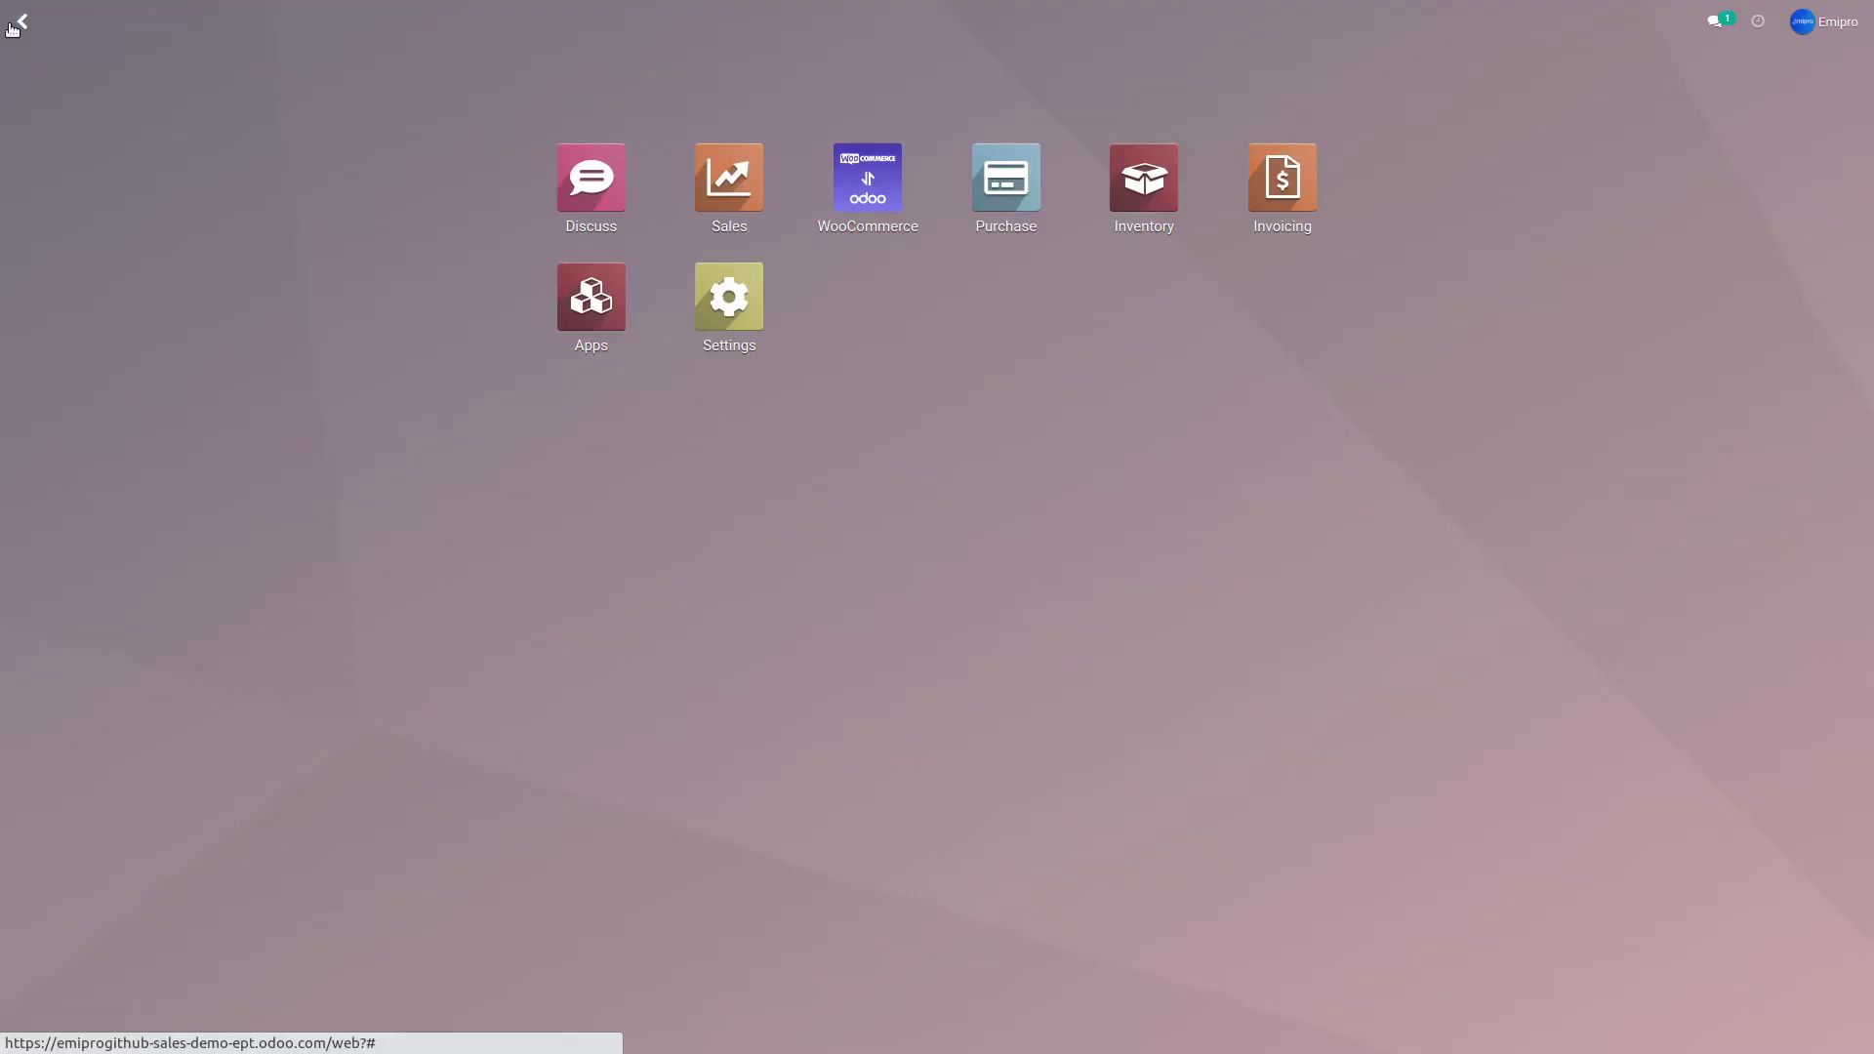
click(971, 210)
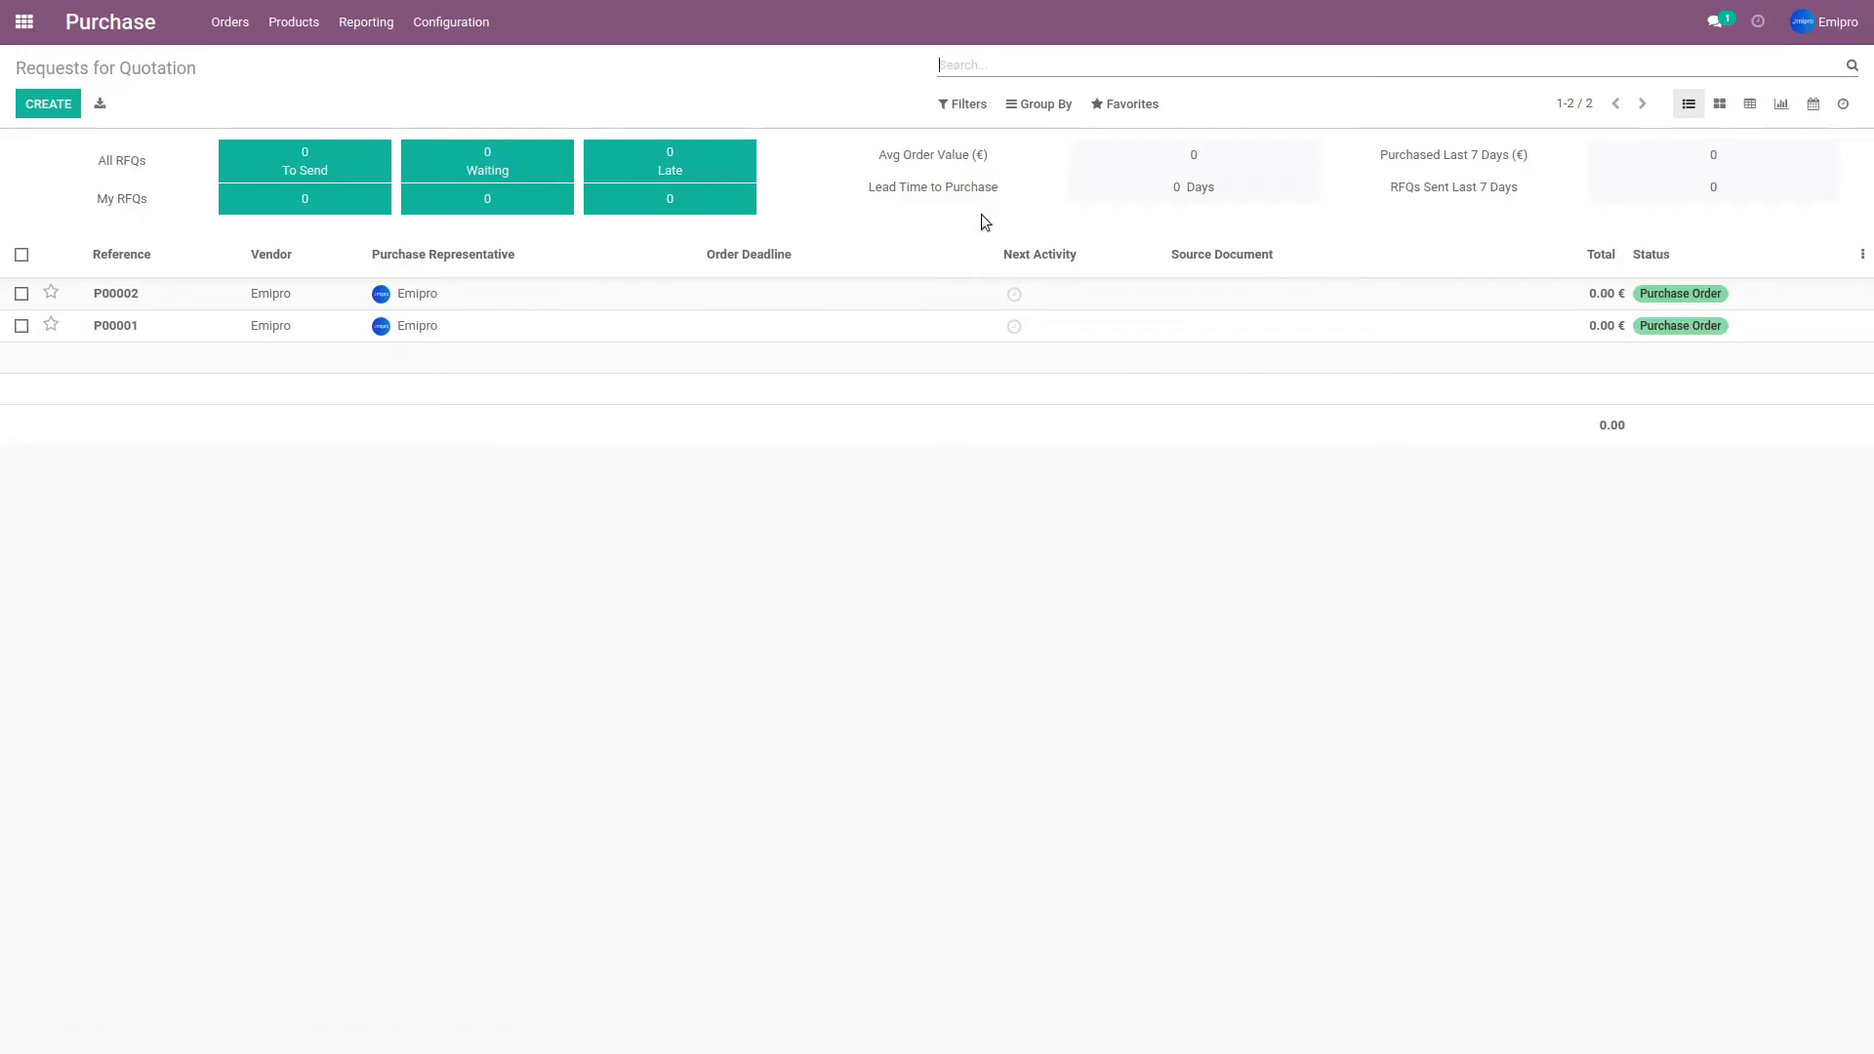
click(850, 307)
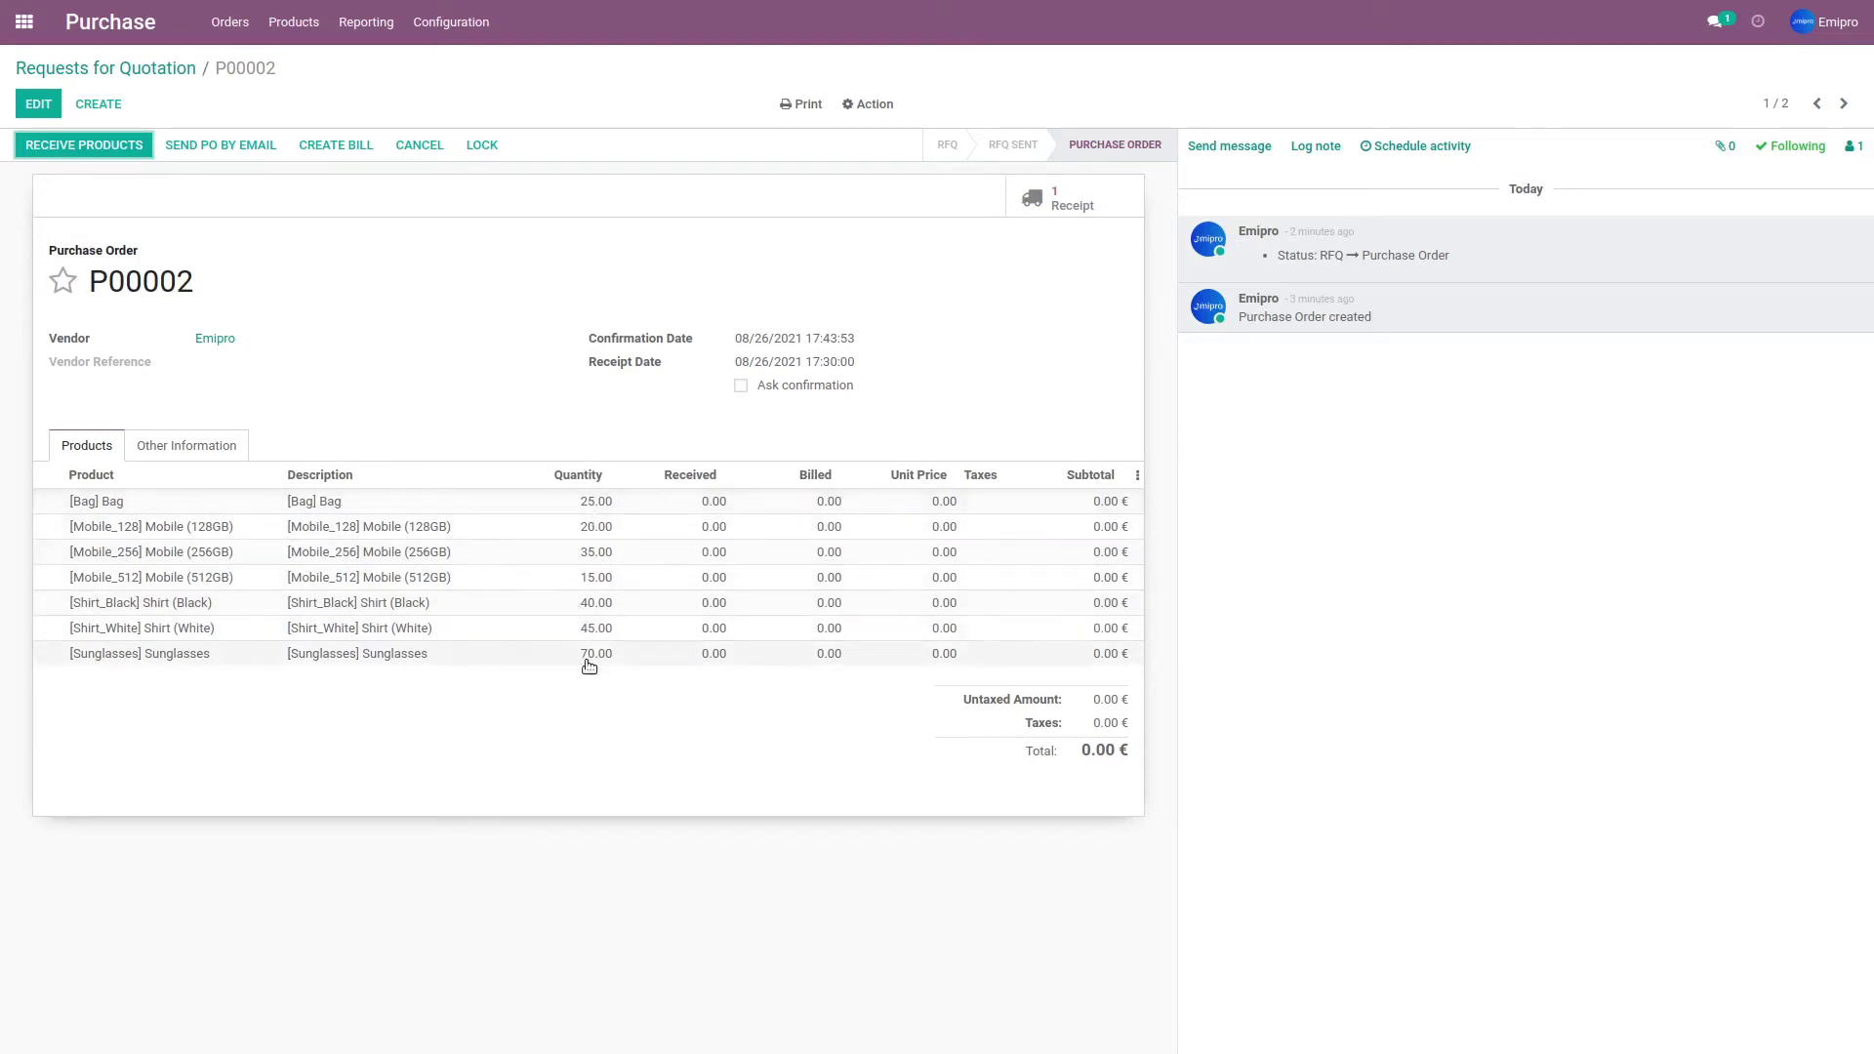
click(122, 148)
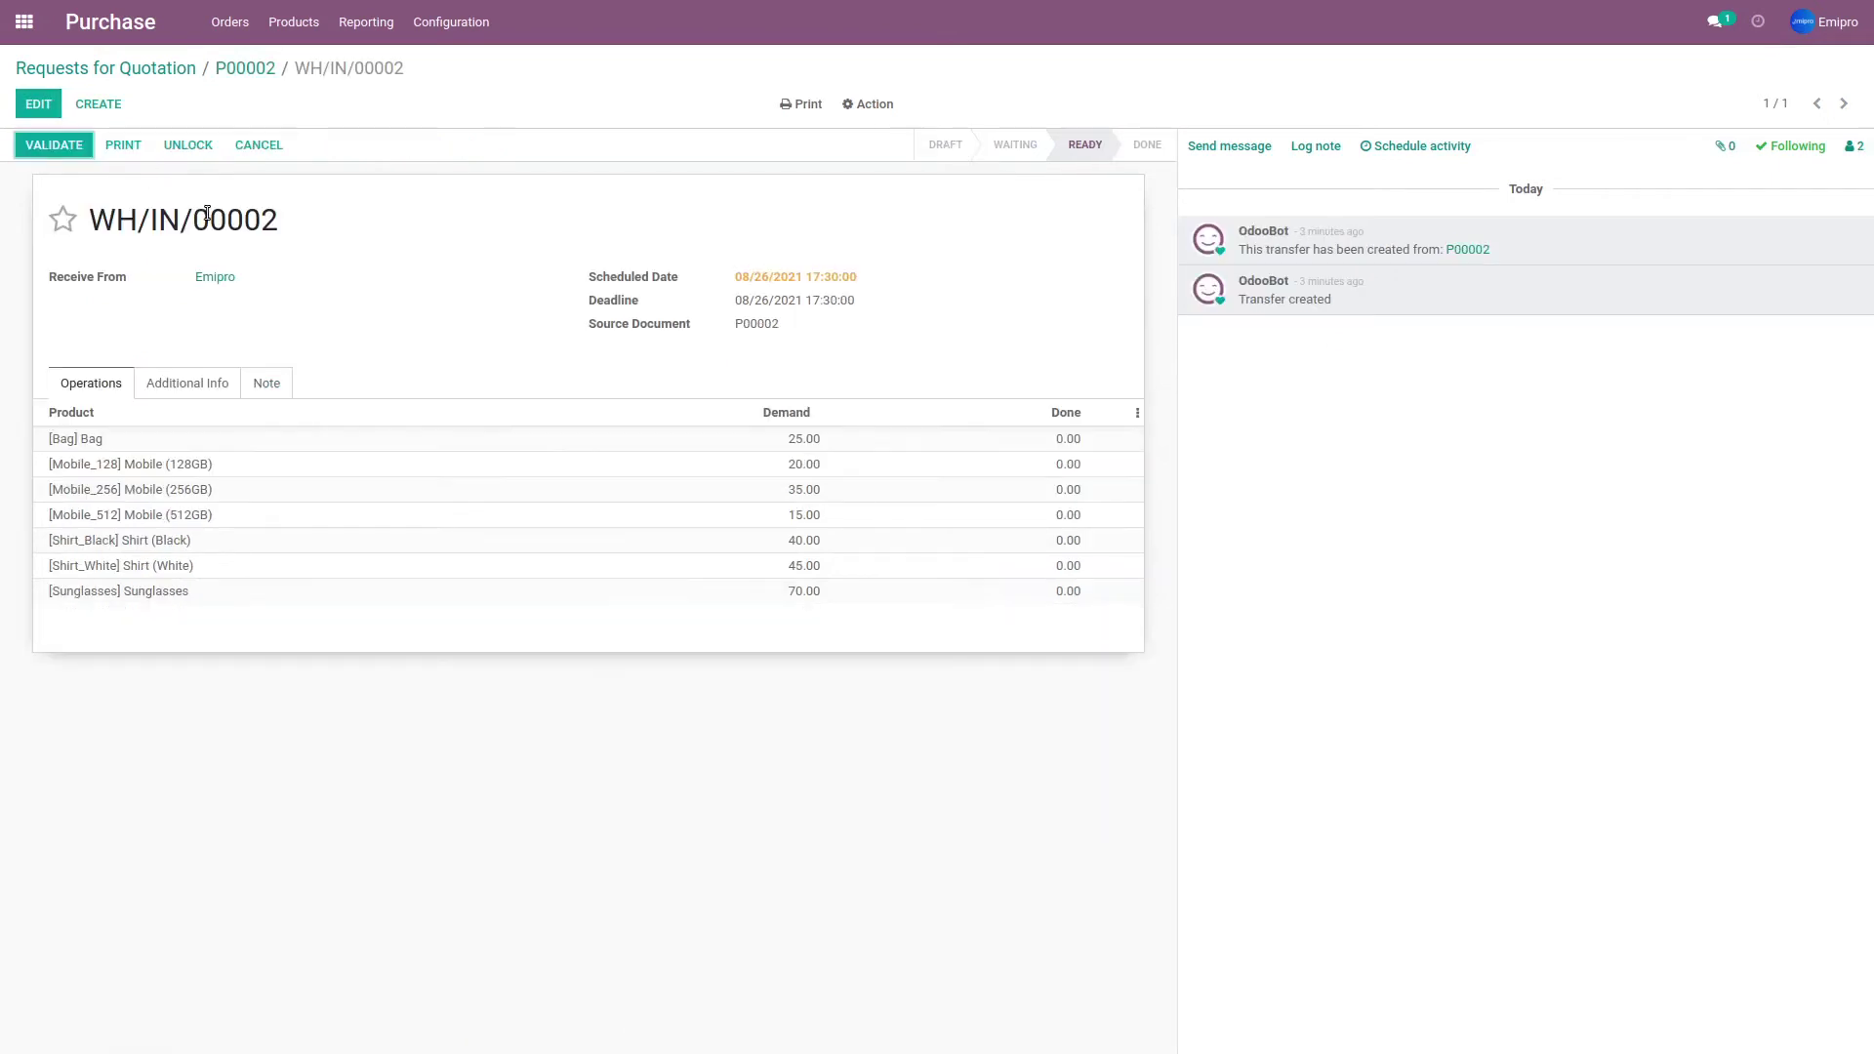
click(55, 145)
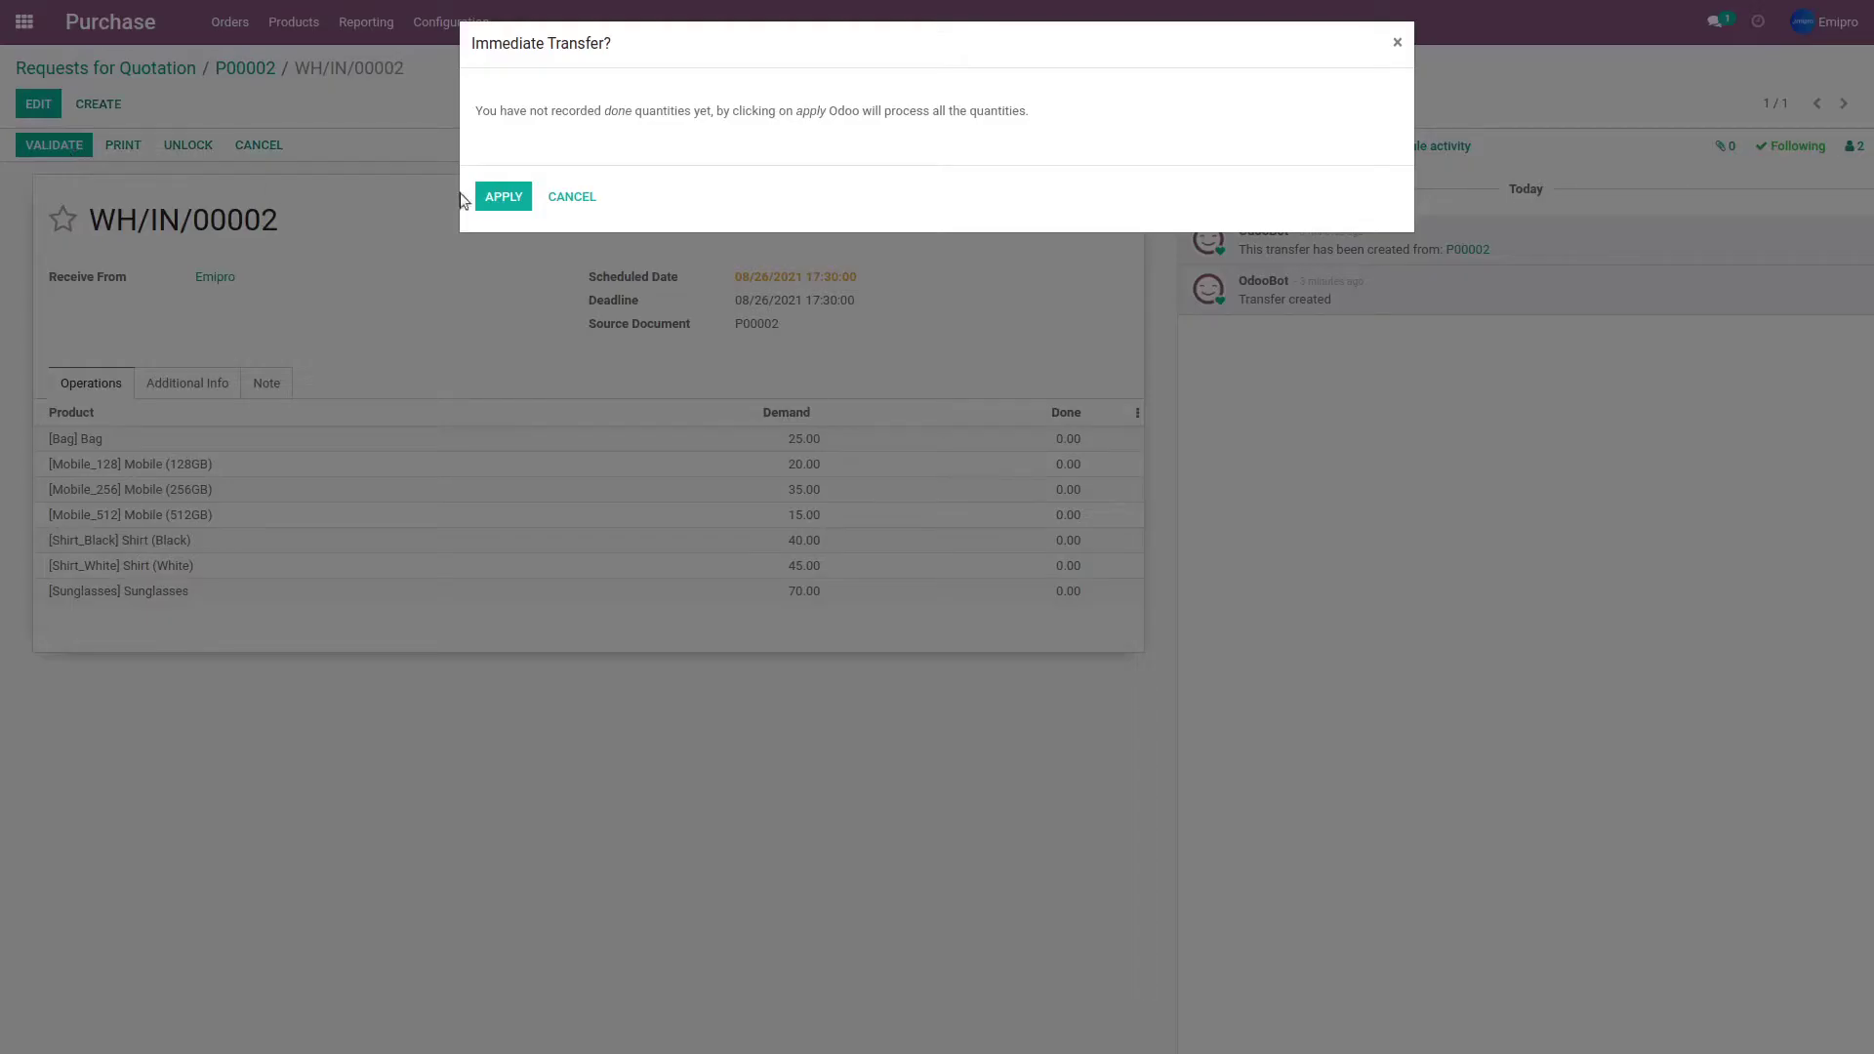
click(503, 197)
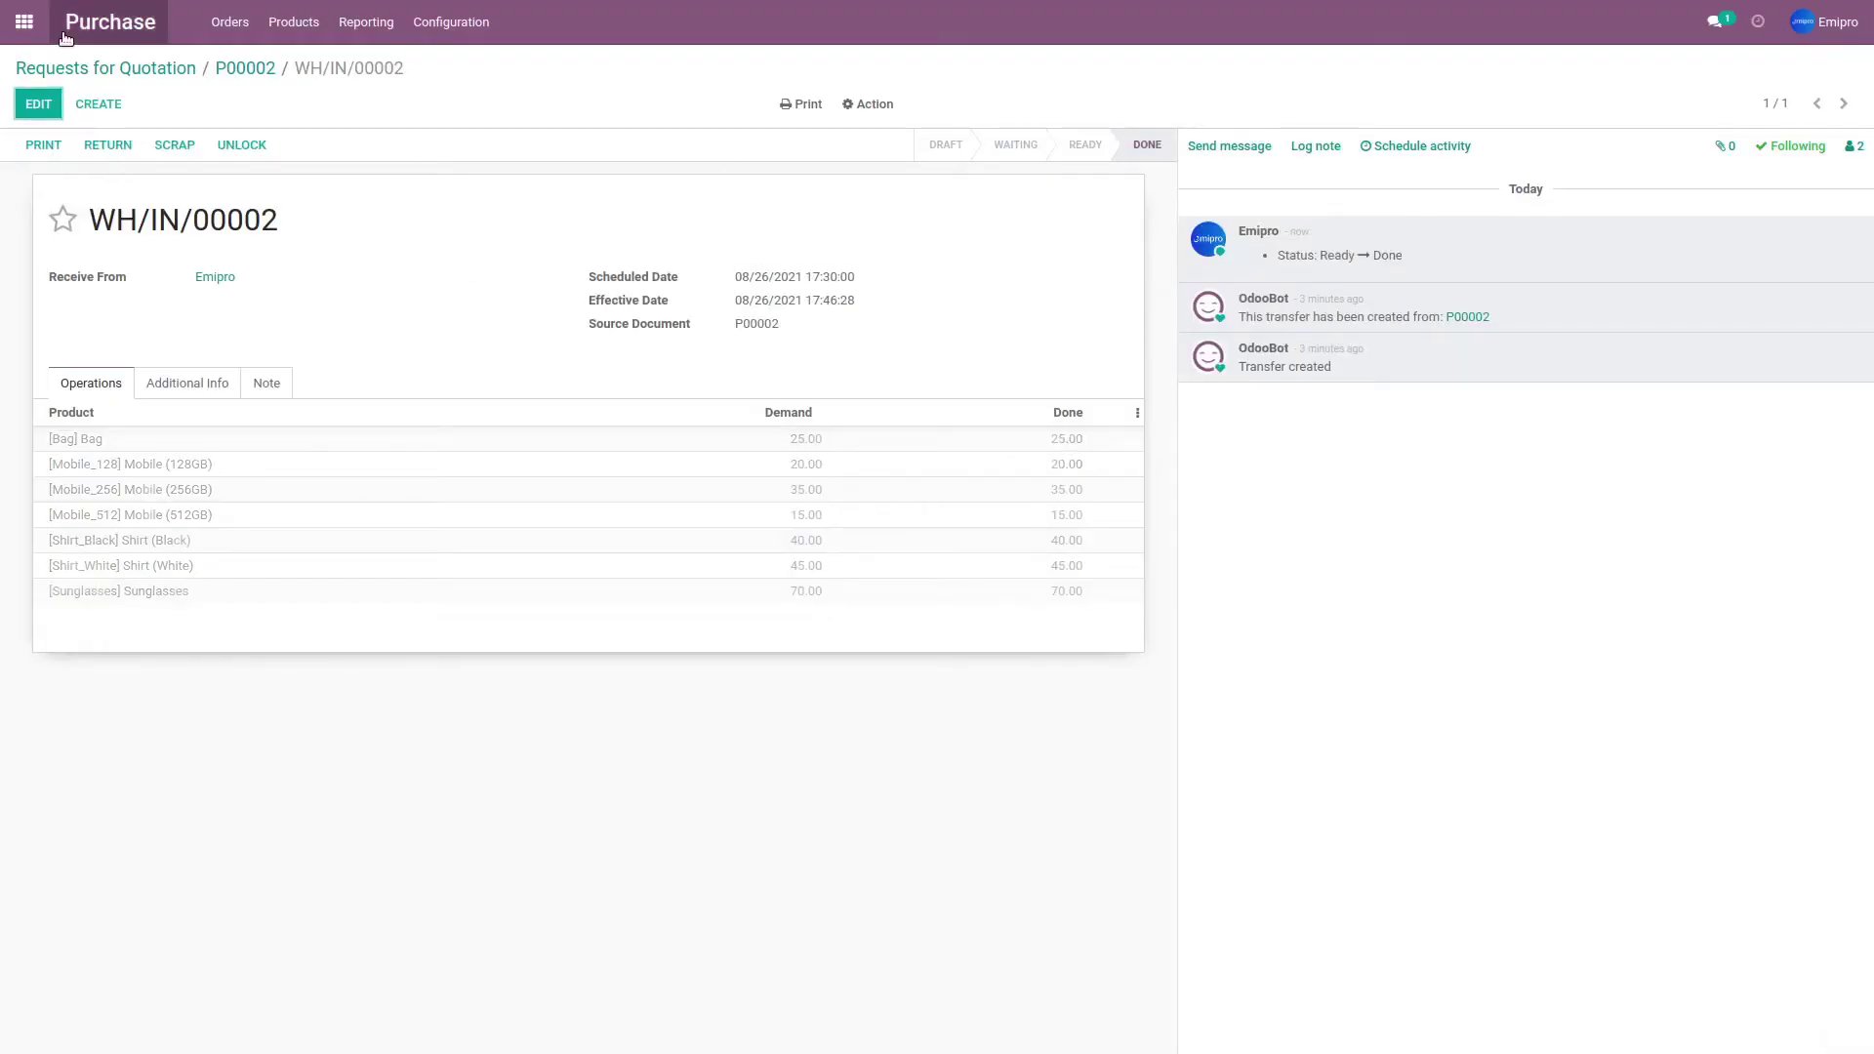
Return to the Sales product list and check the quantities on hand against the received stock.
click(23, 21)
click(755, 186)
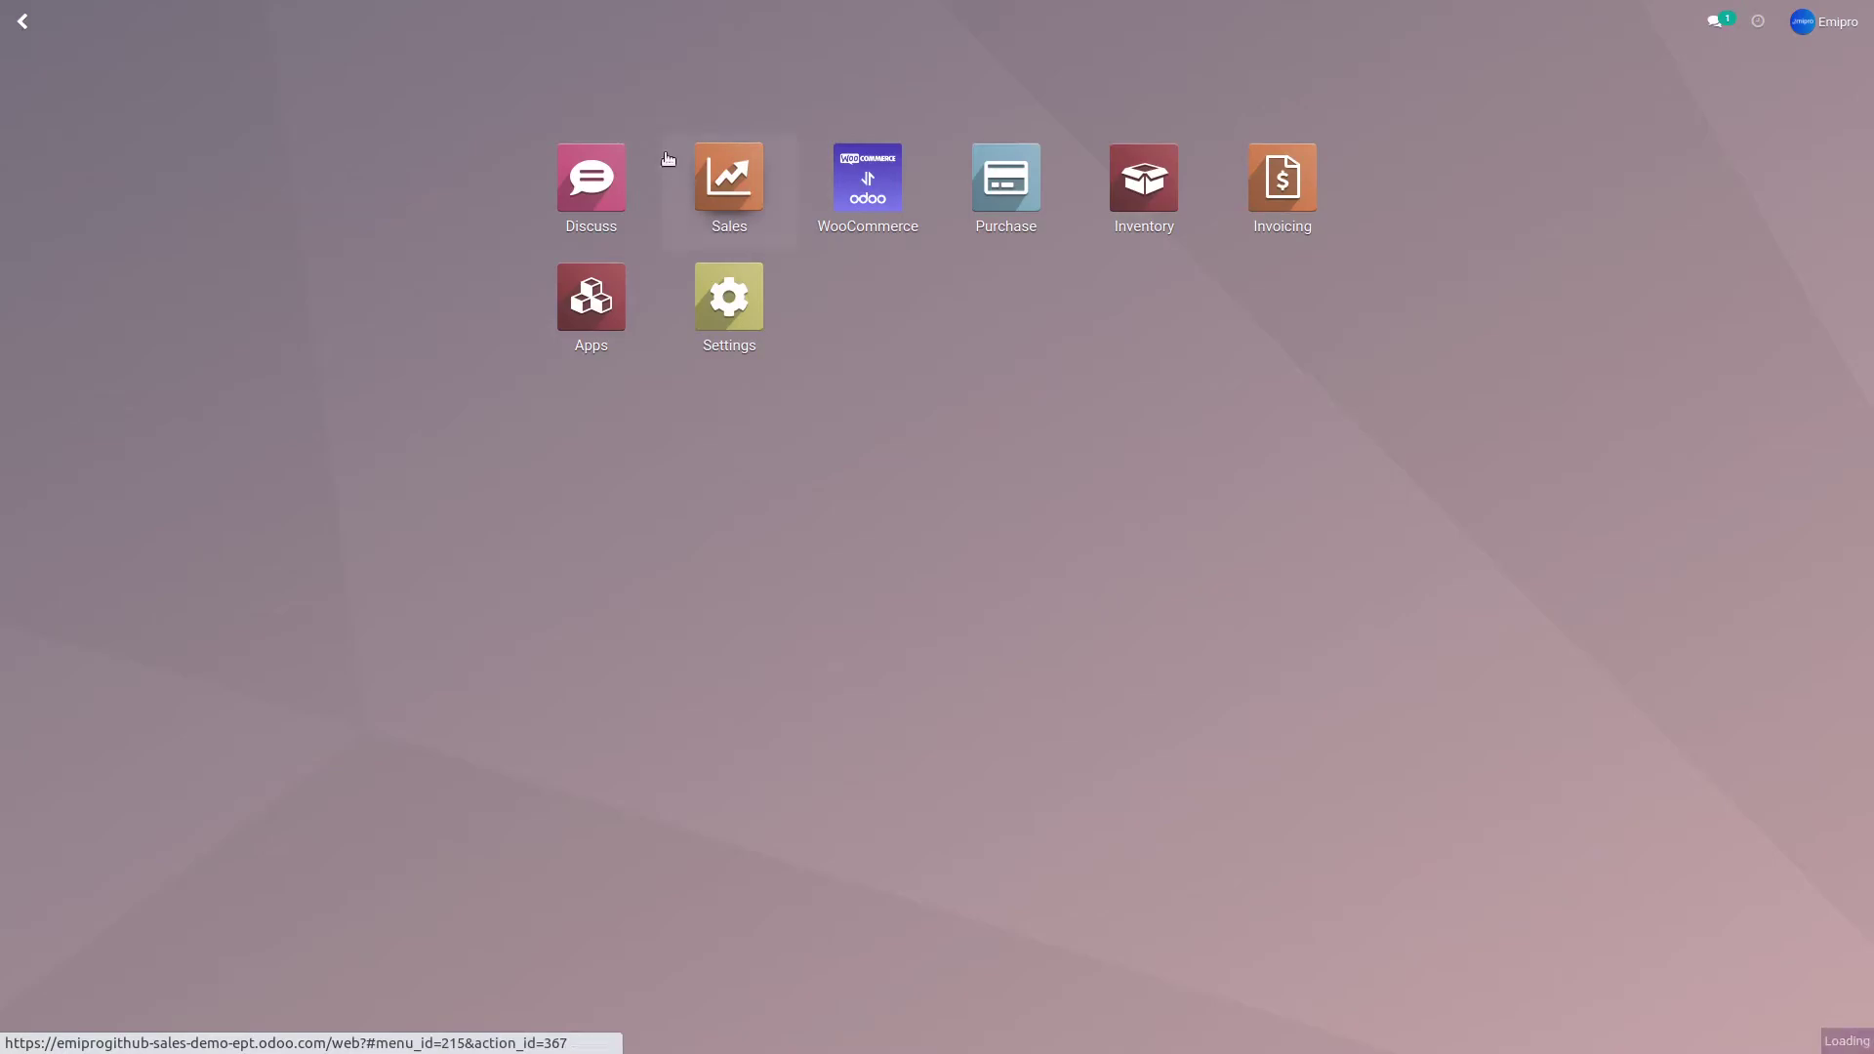
click(327, 30)
click(333, 70)
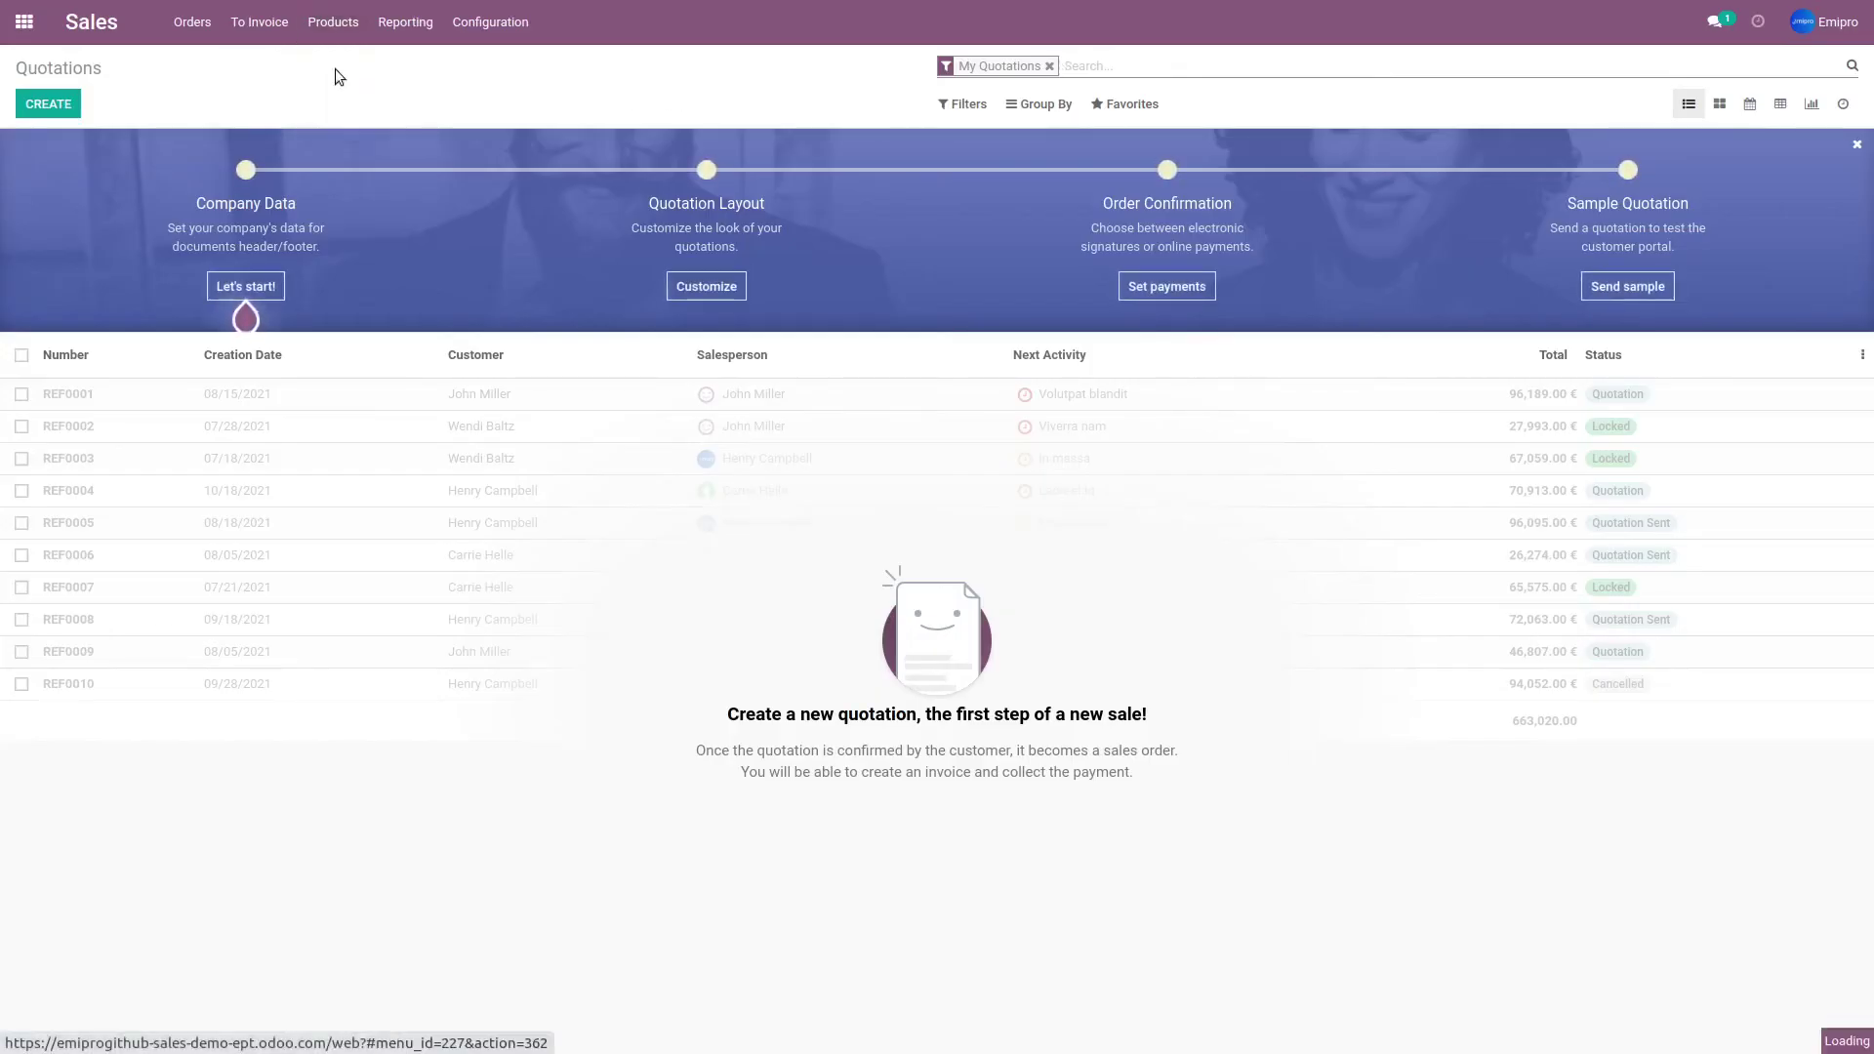
click(1805, 105)
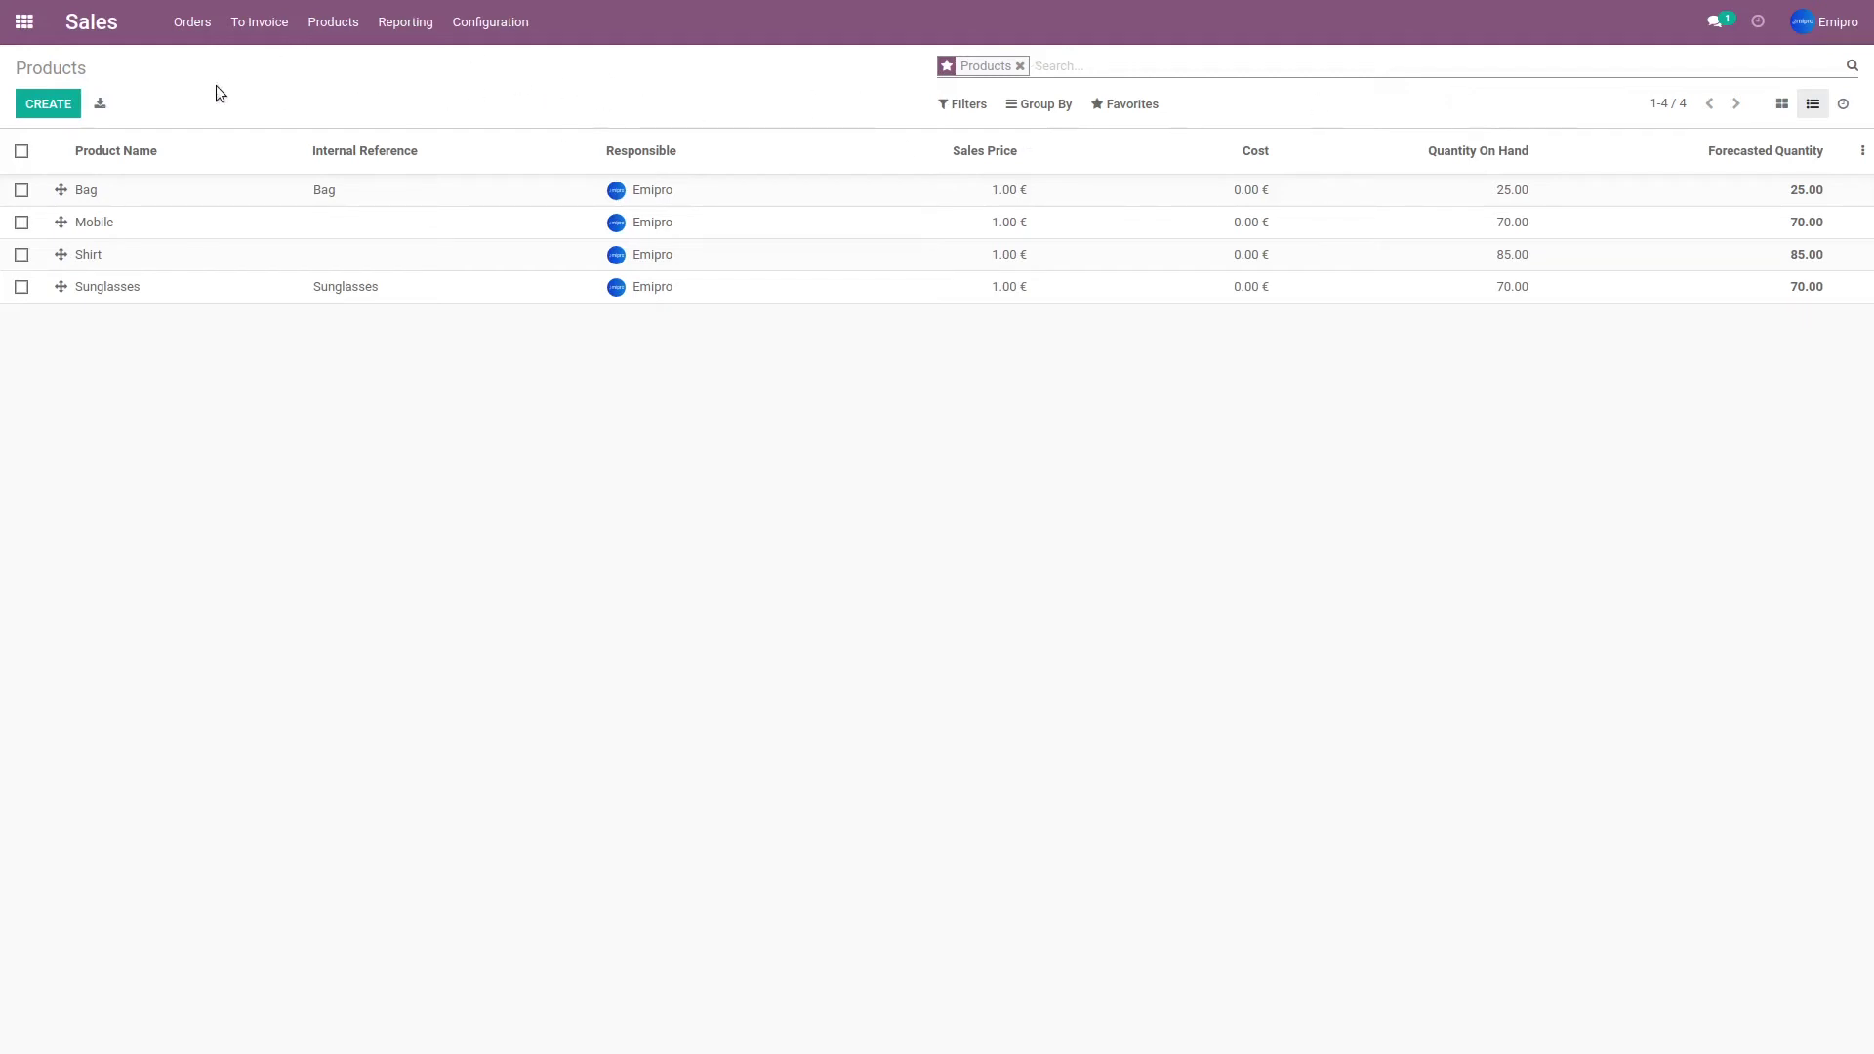
Execute the Export Stock operation for WooCommerce Store 1, and reload the WordPress admin's product list to check the stock.
click(25, 21)
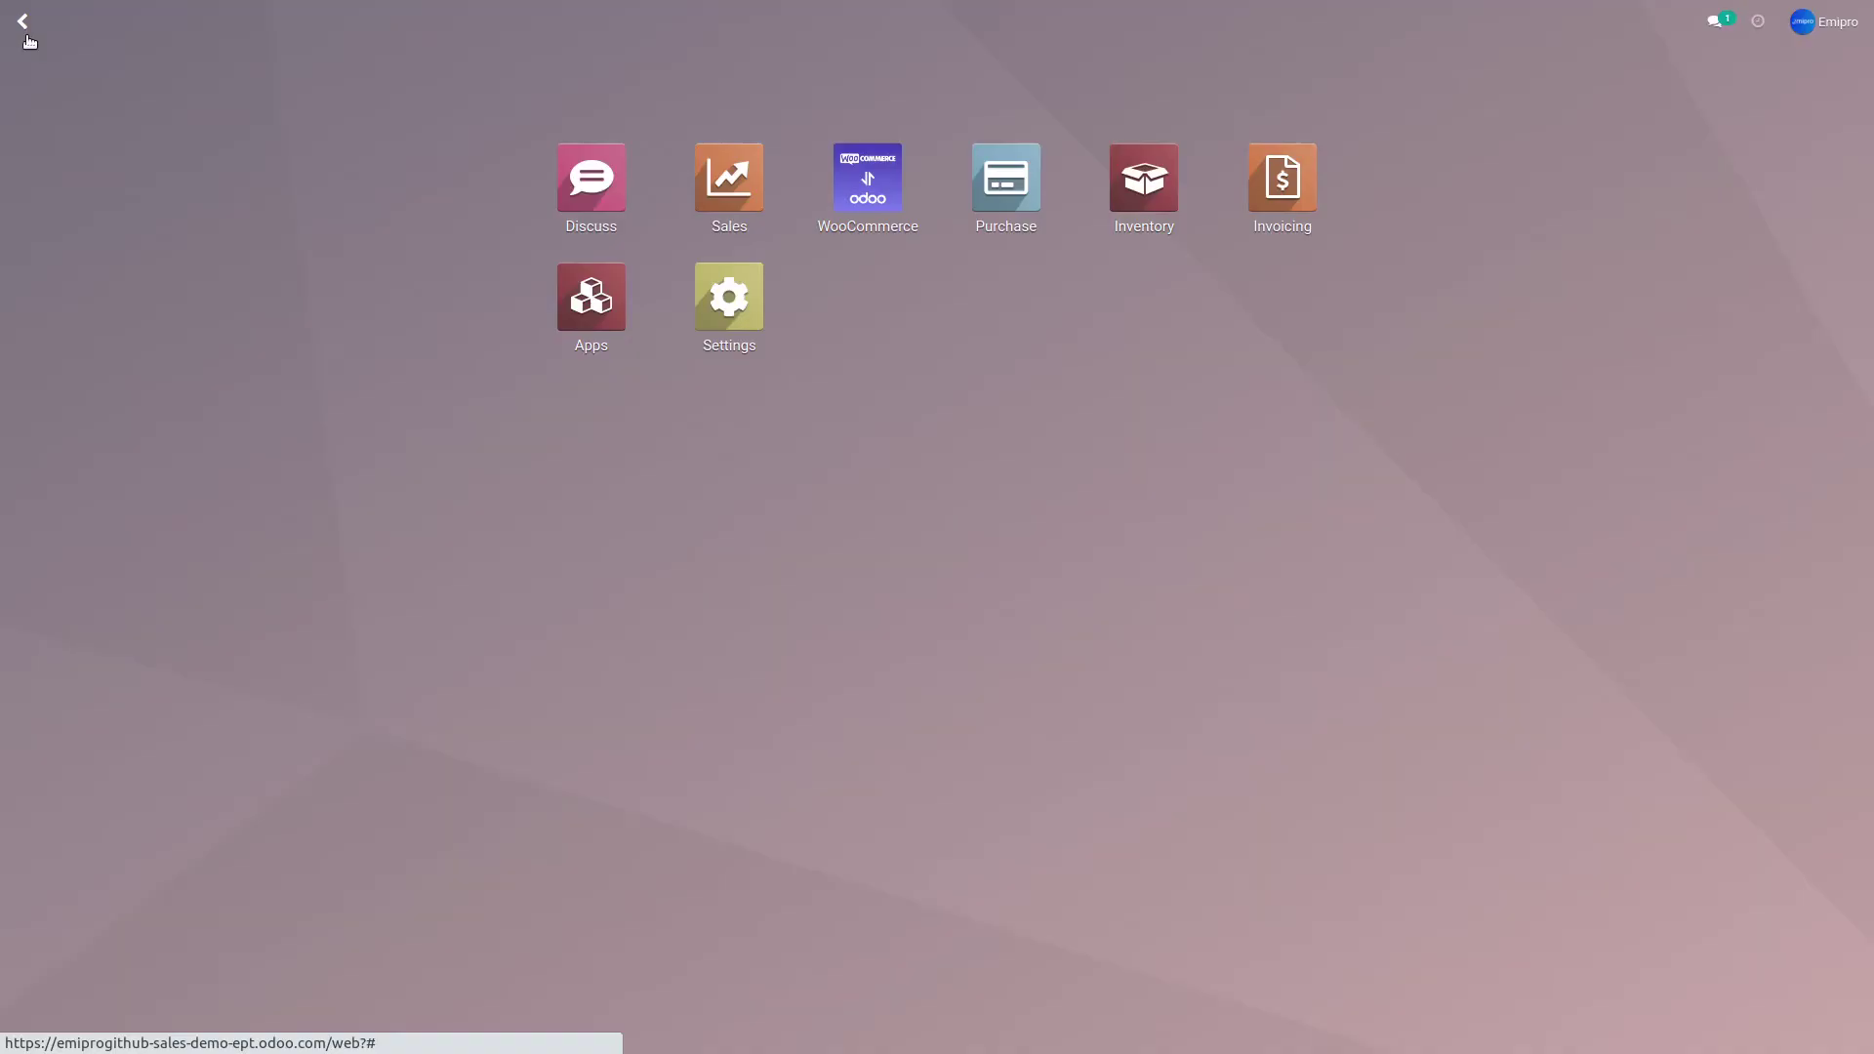
click(851, 191)
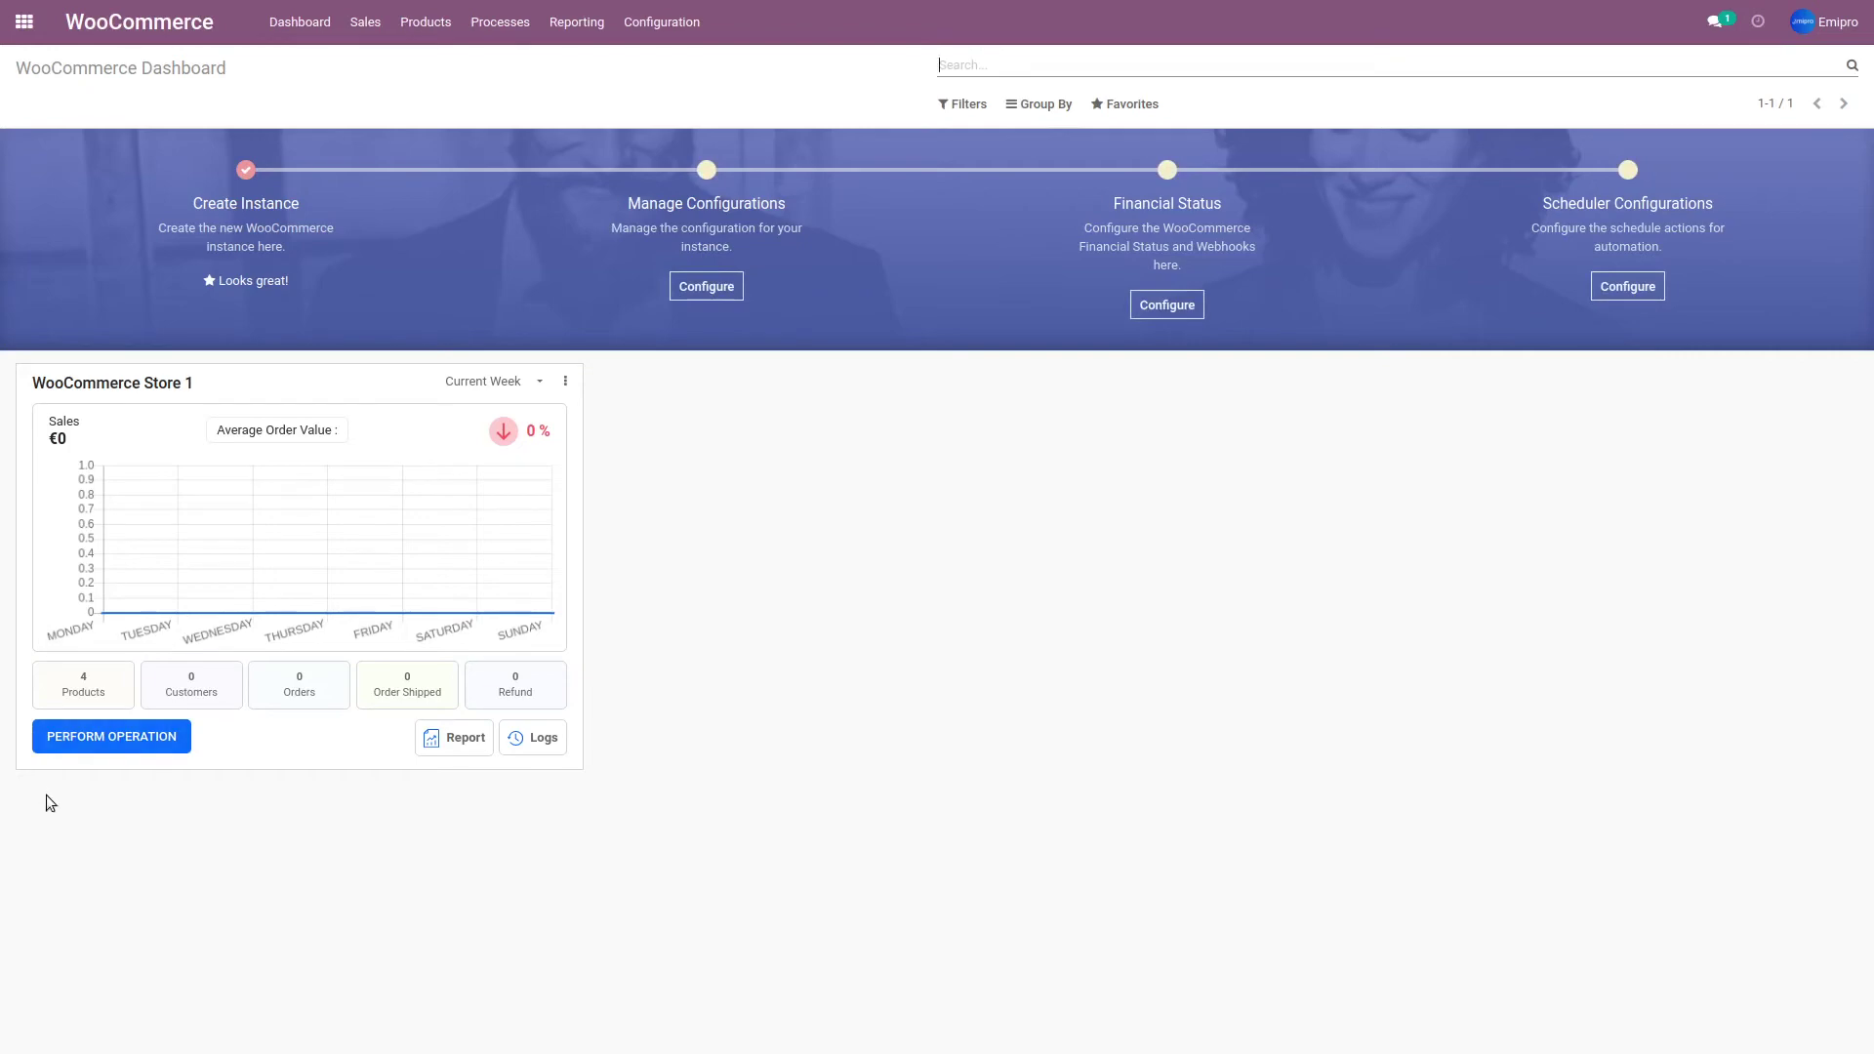
click(105, 742)
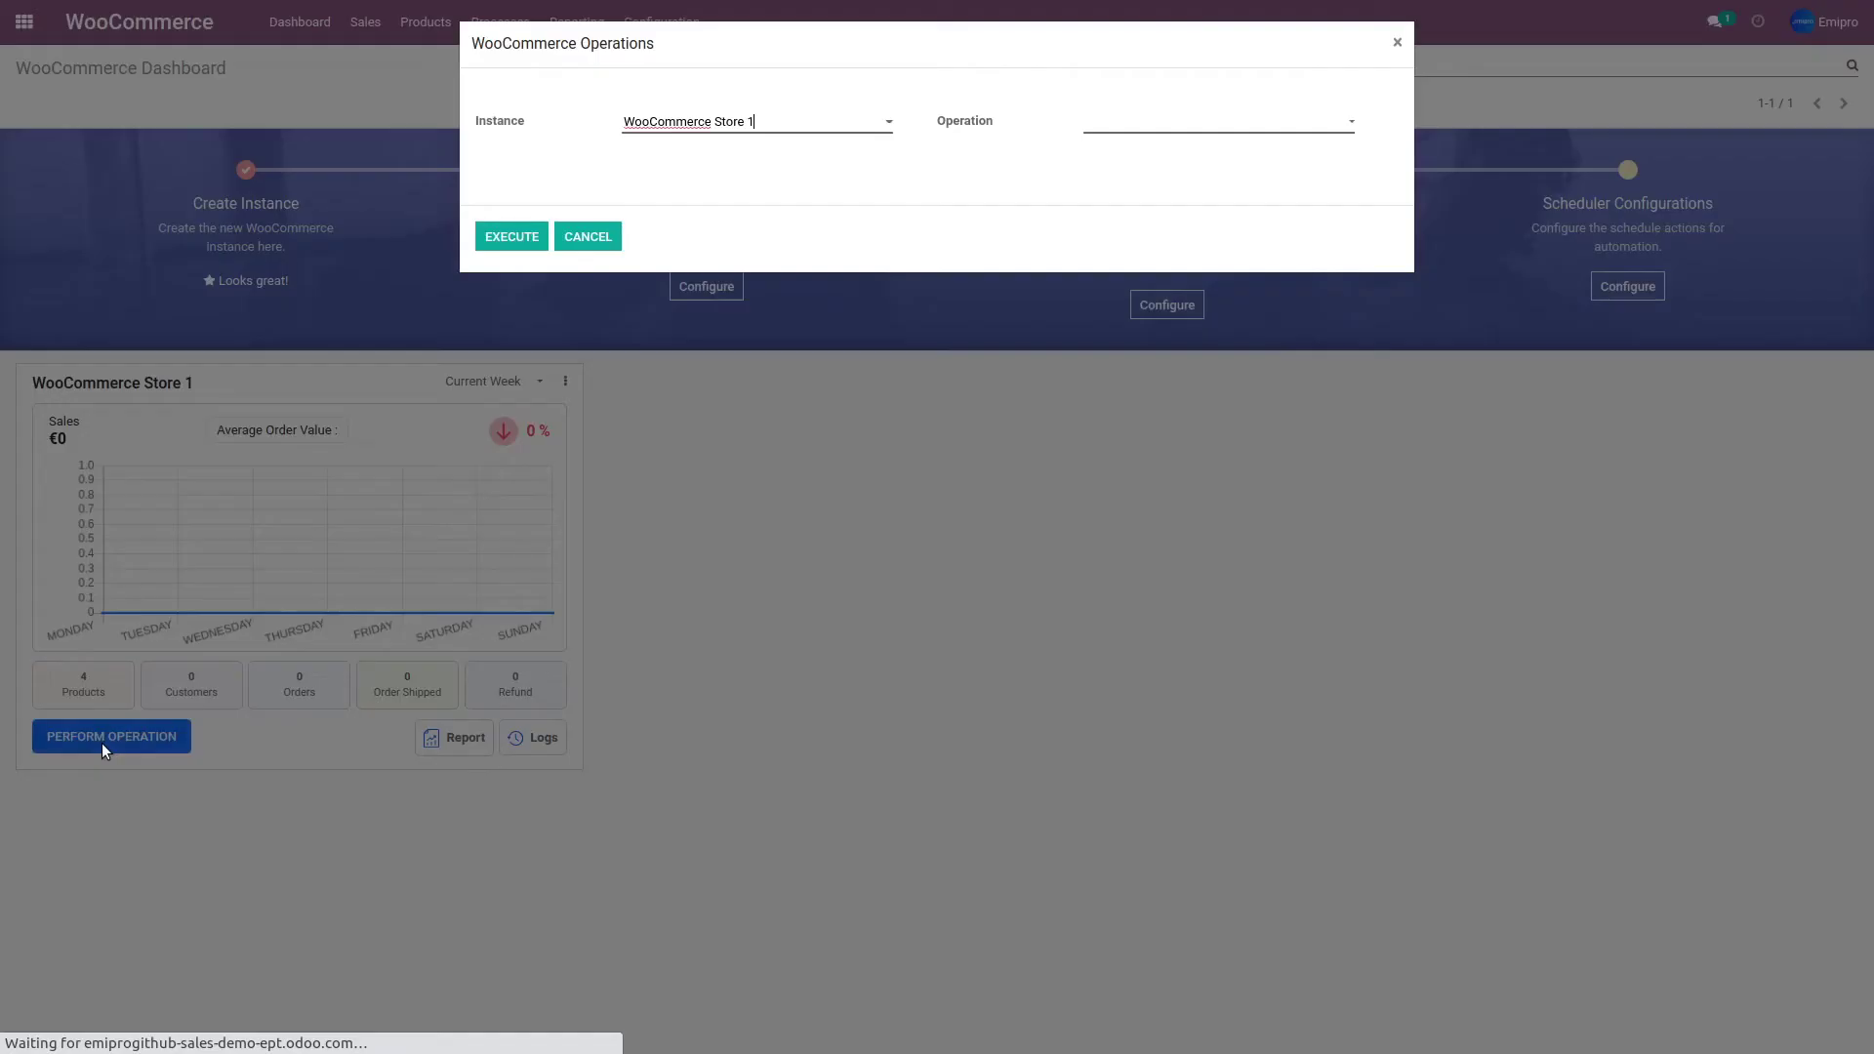
click(1116, 126)
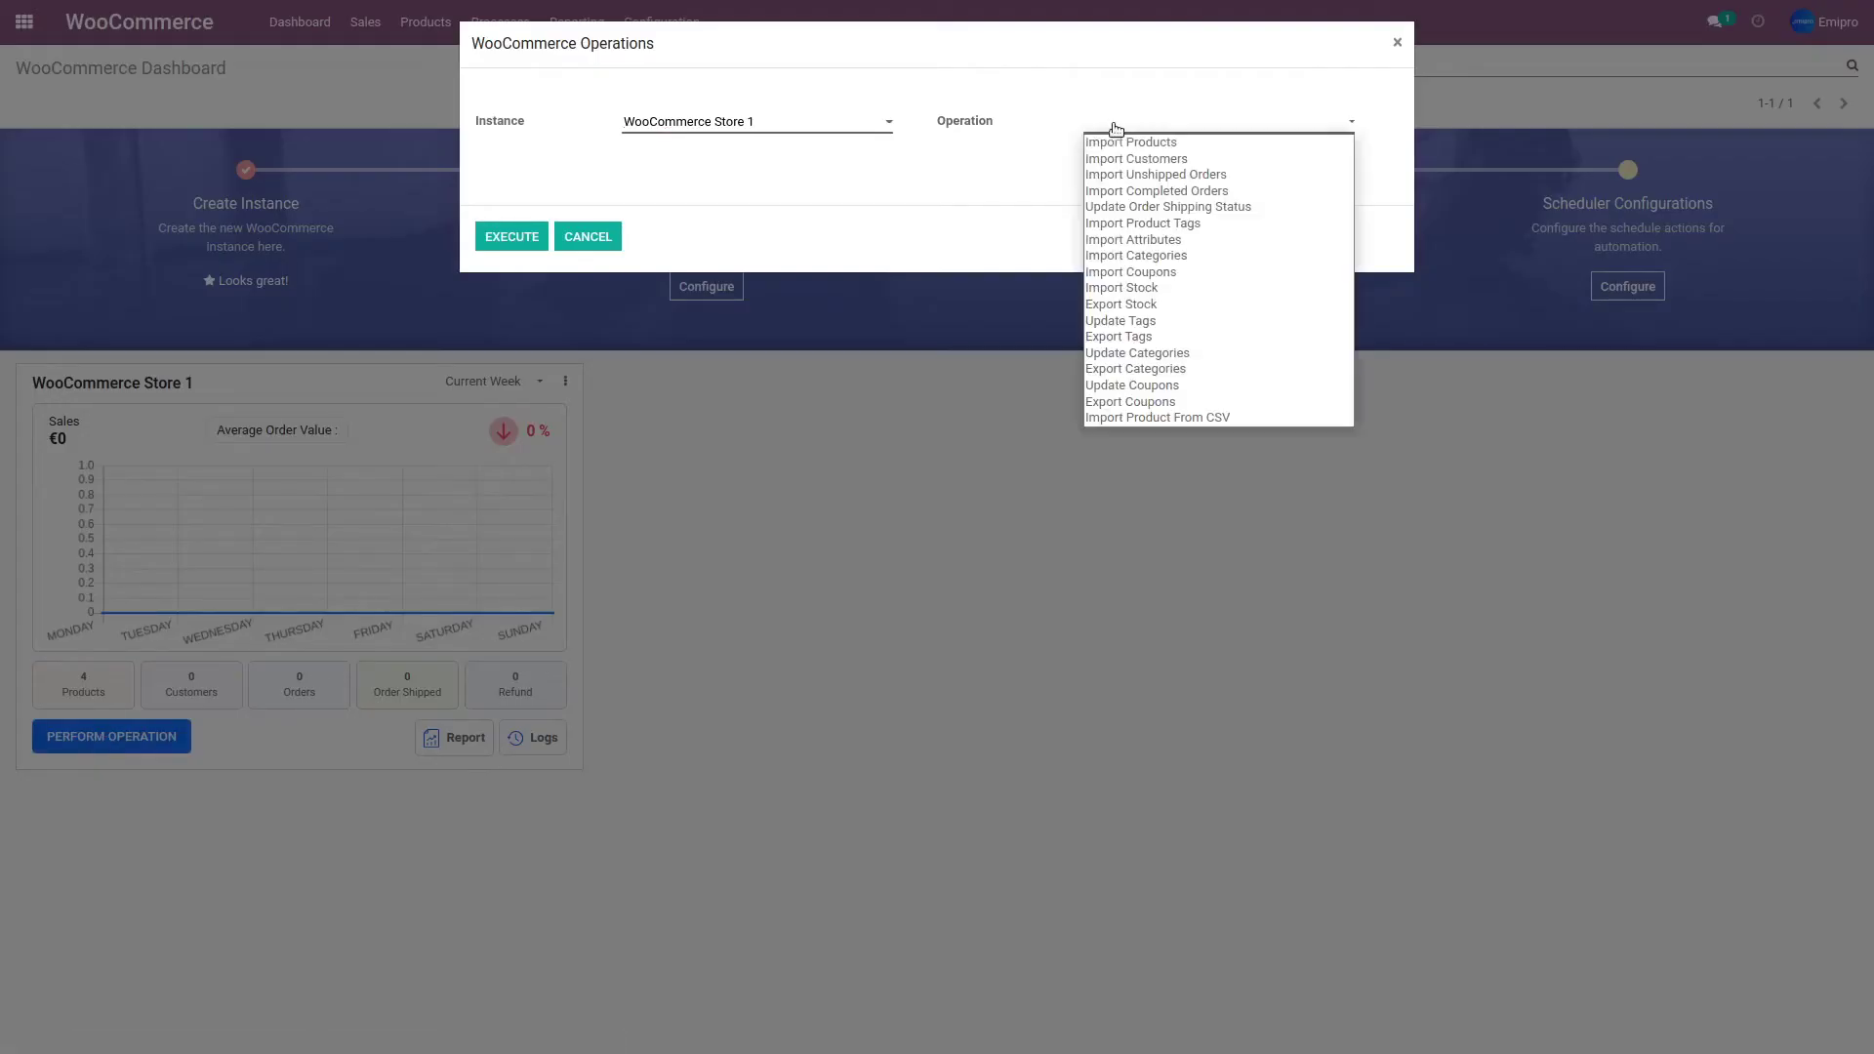
click(1144, 307)
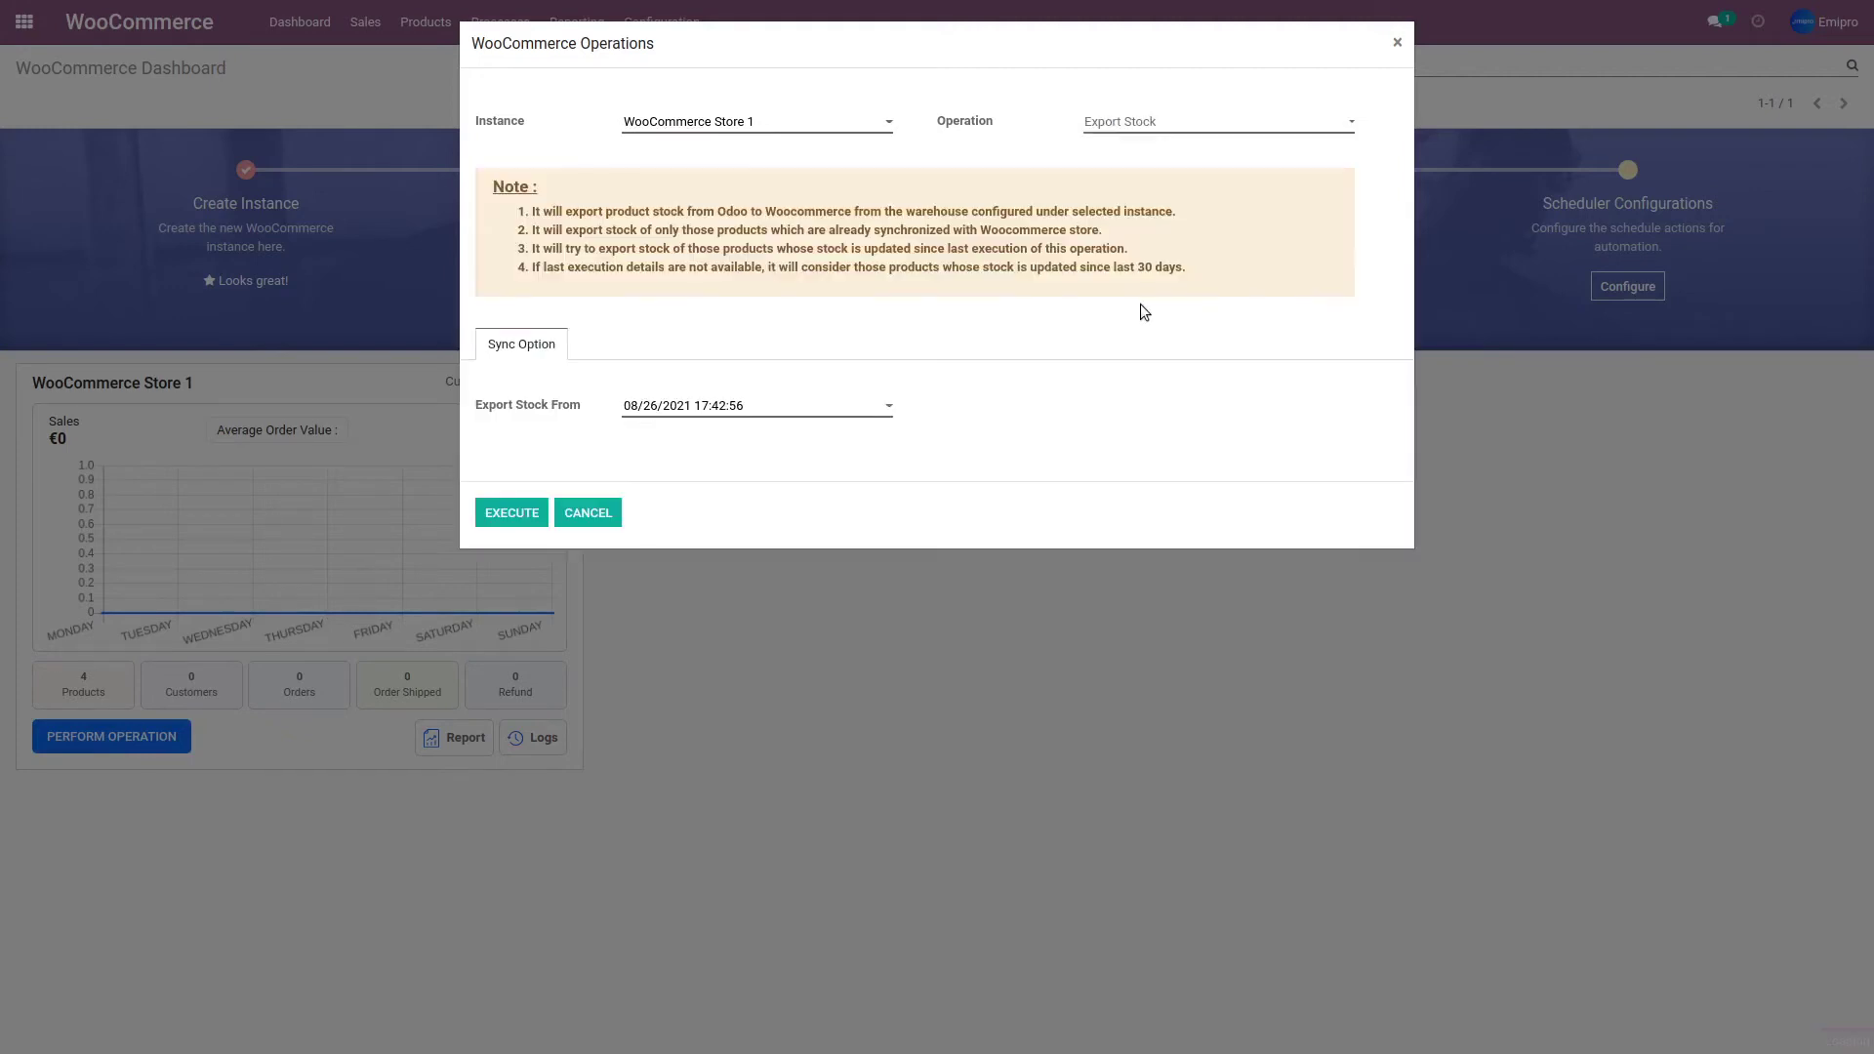
click(507, 514)
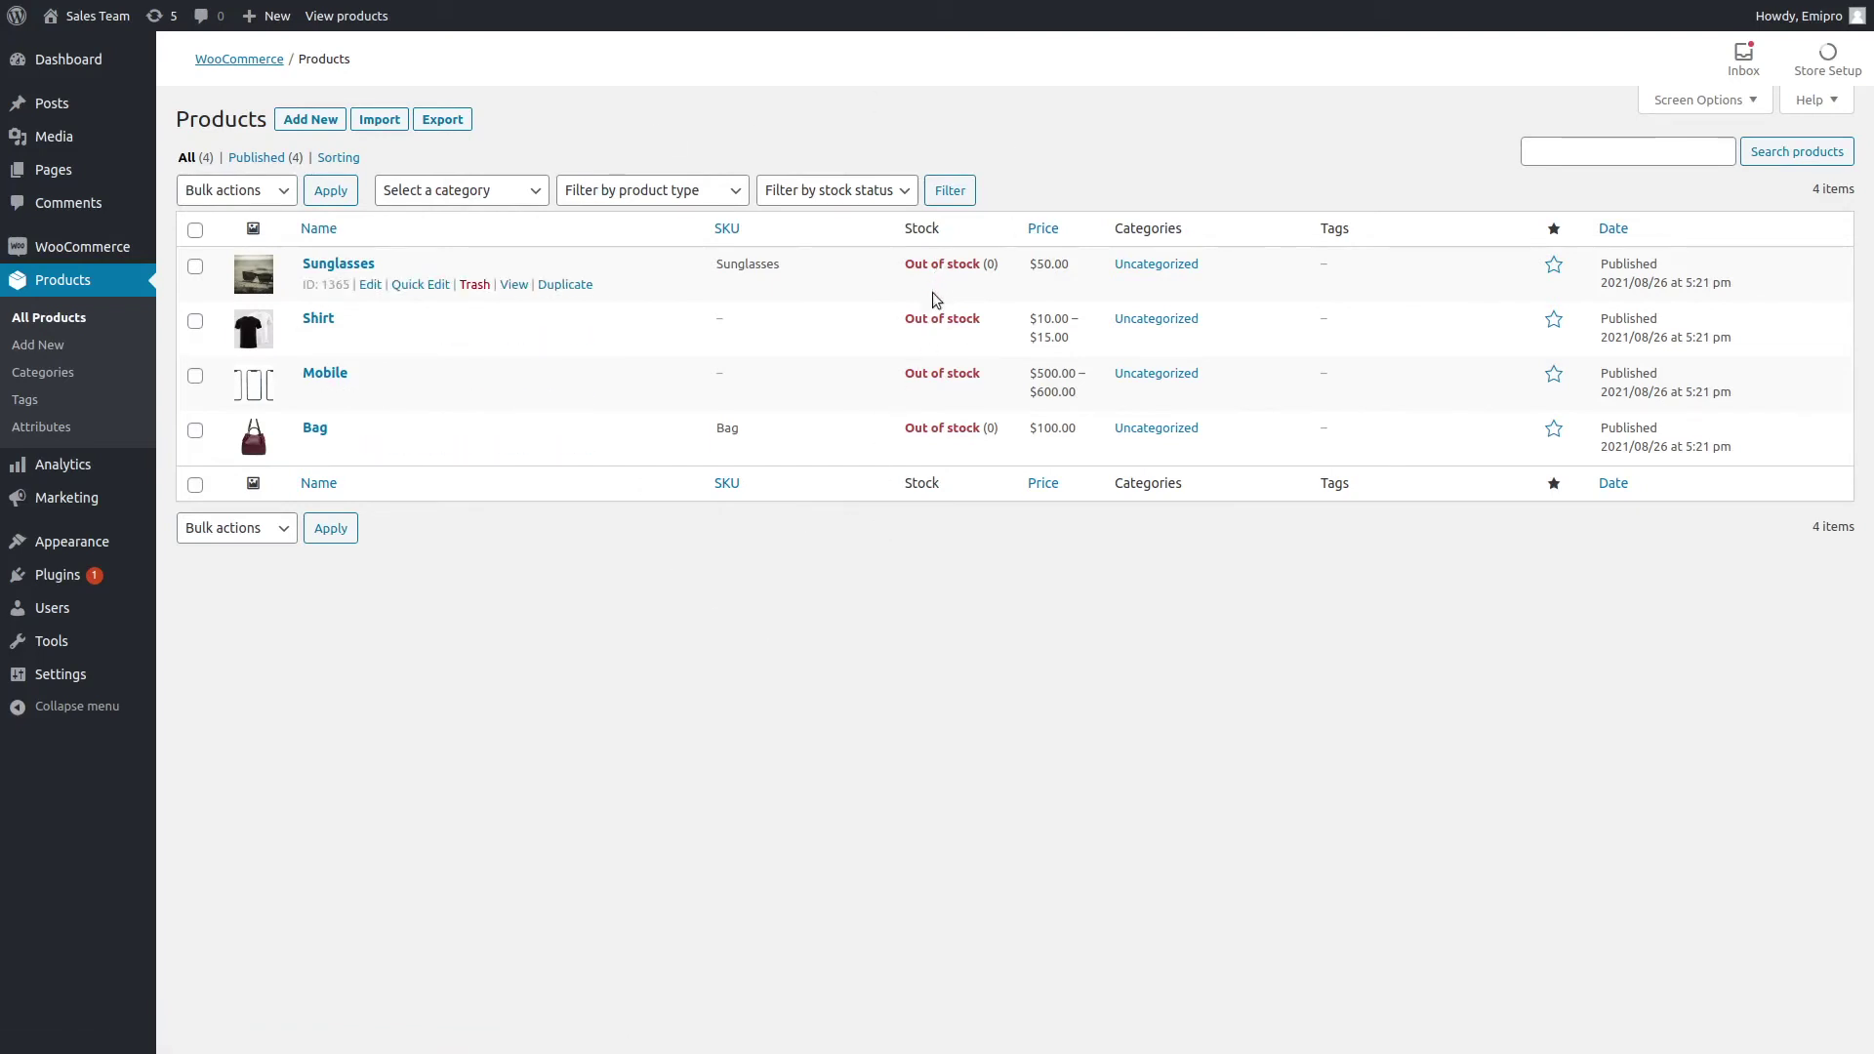
click(98, 284)
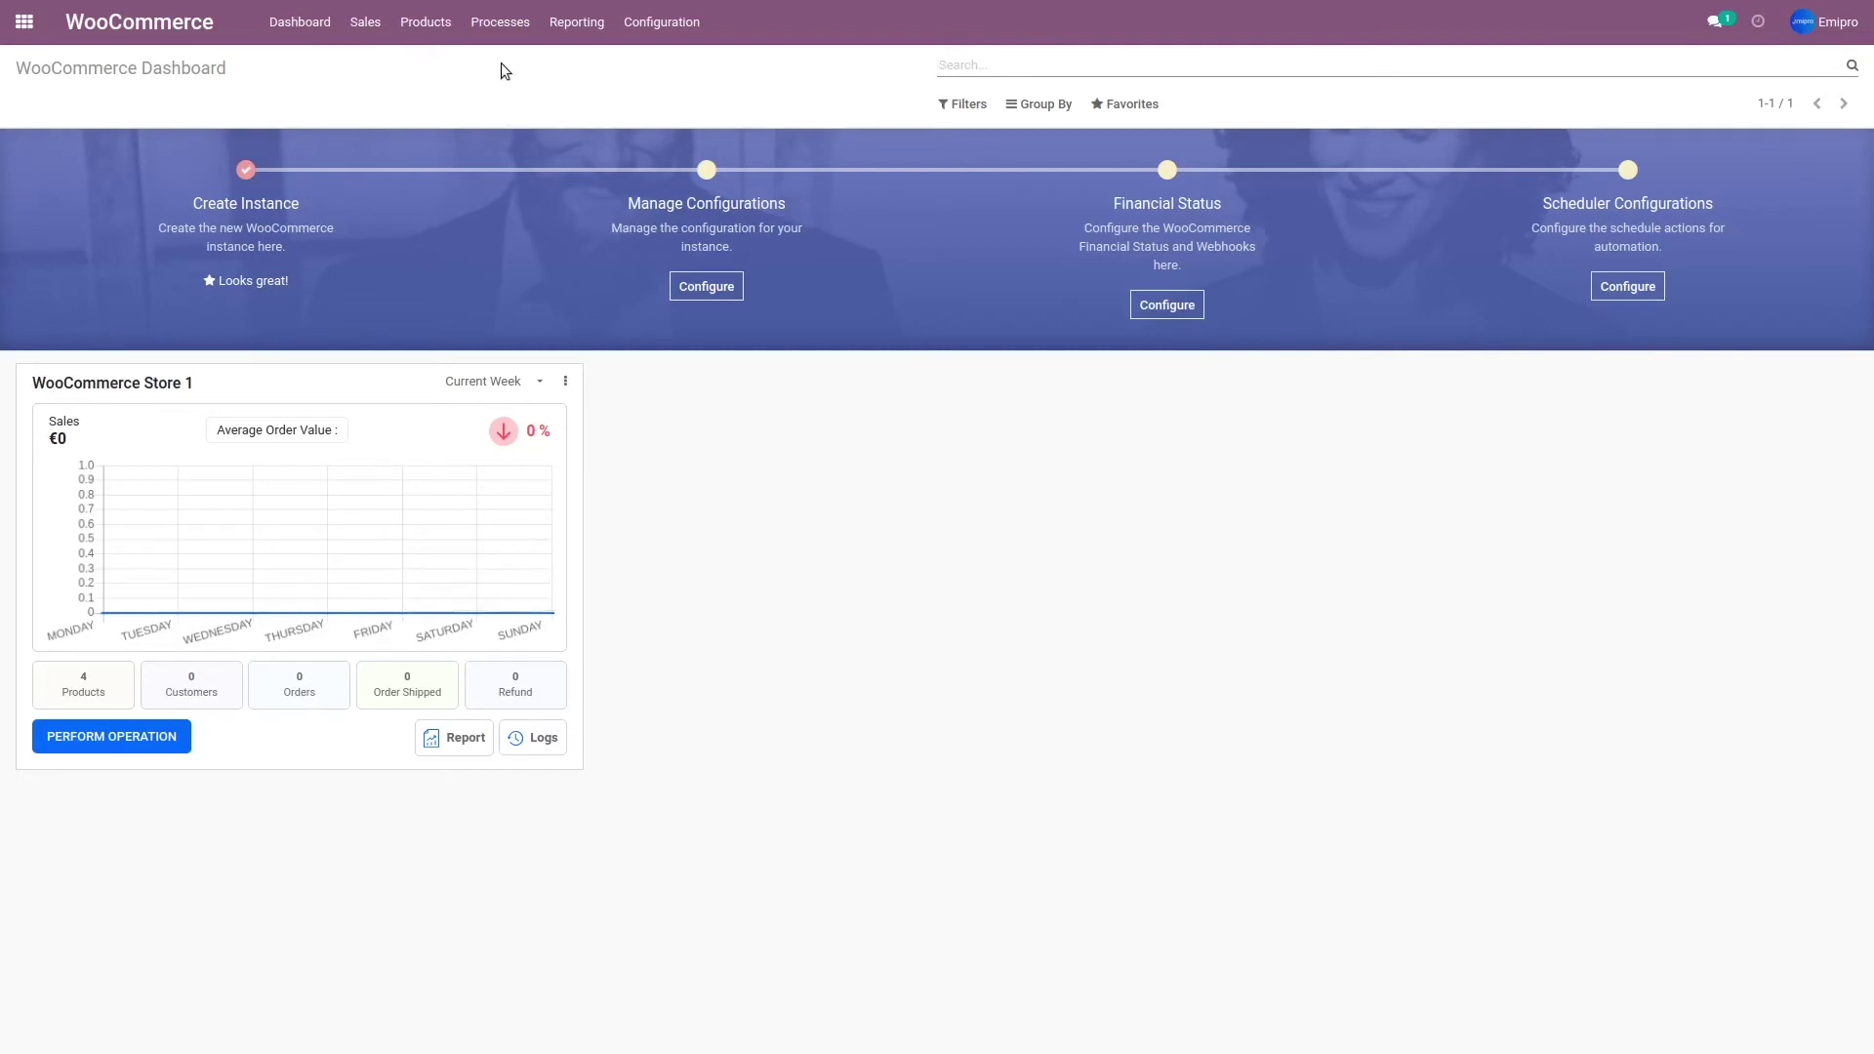
Switch to Odoo and open the WooCommerce connector's sales orders list.
click(367, 27)
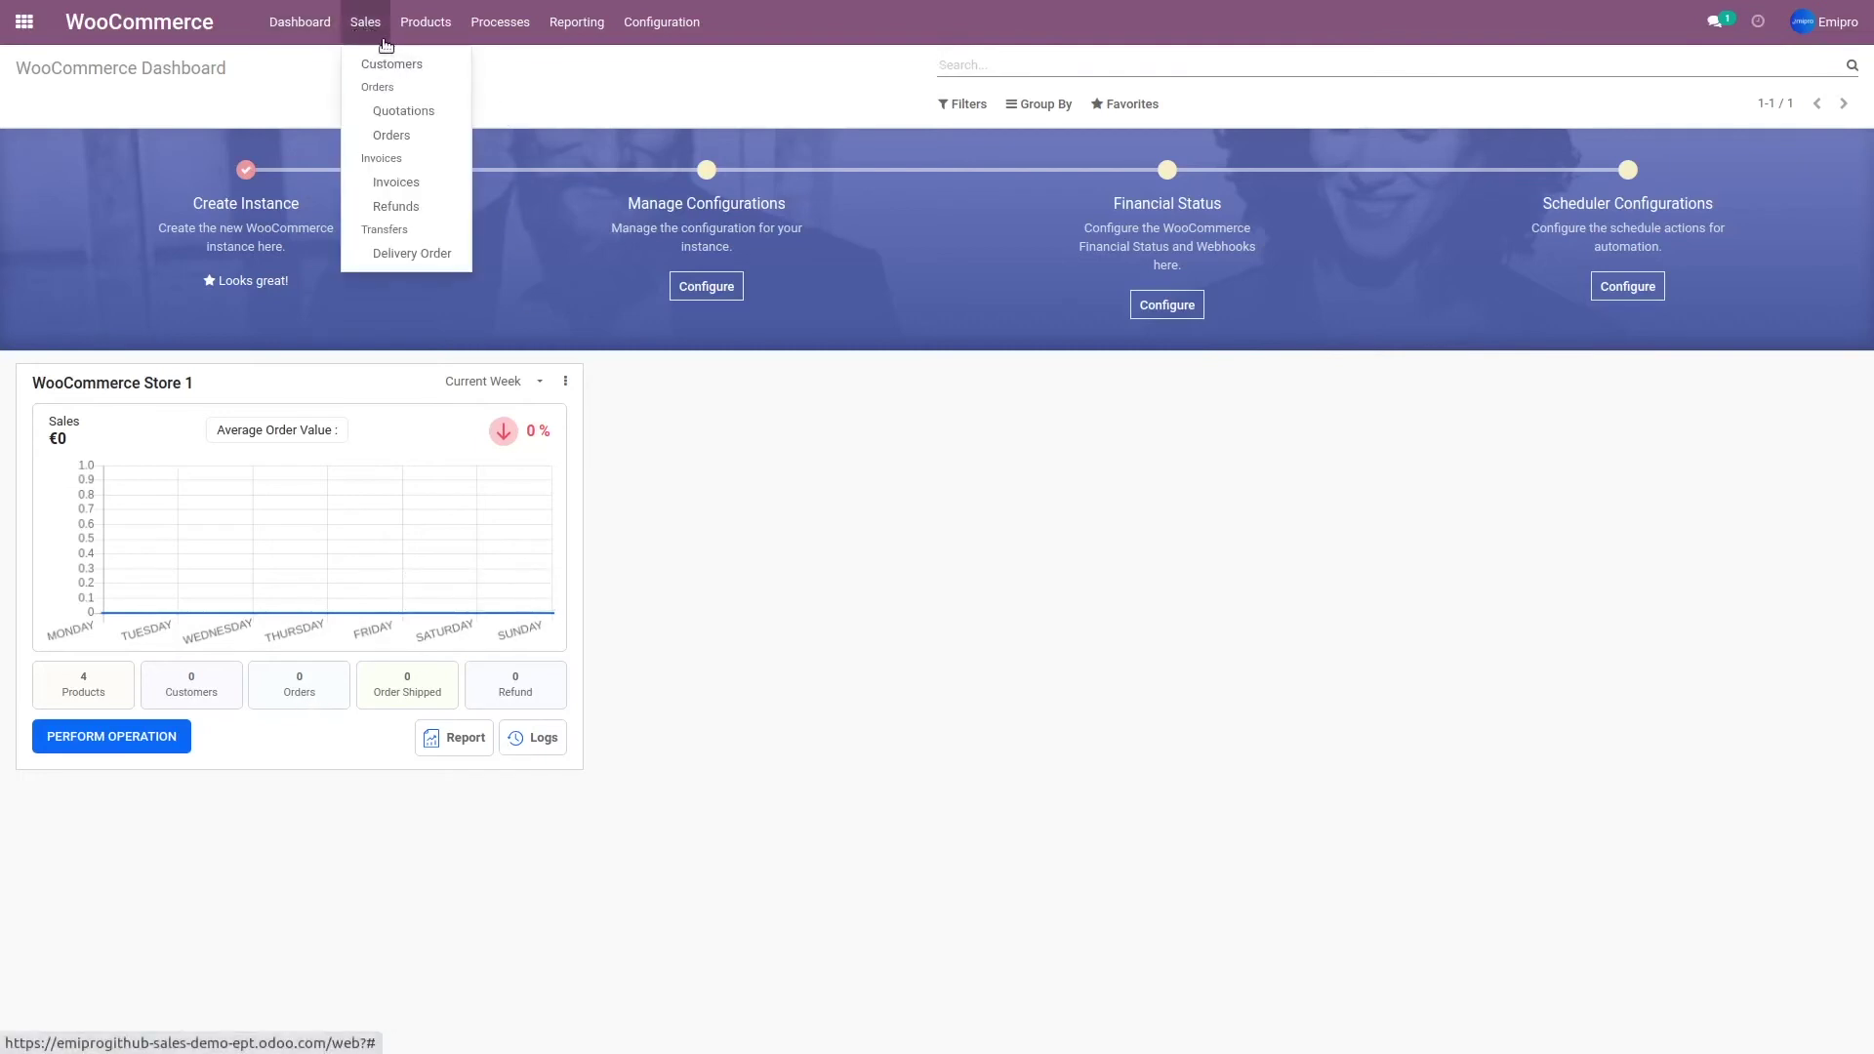
click(402, 134)
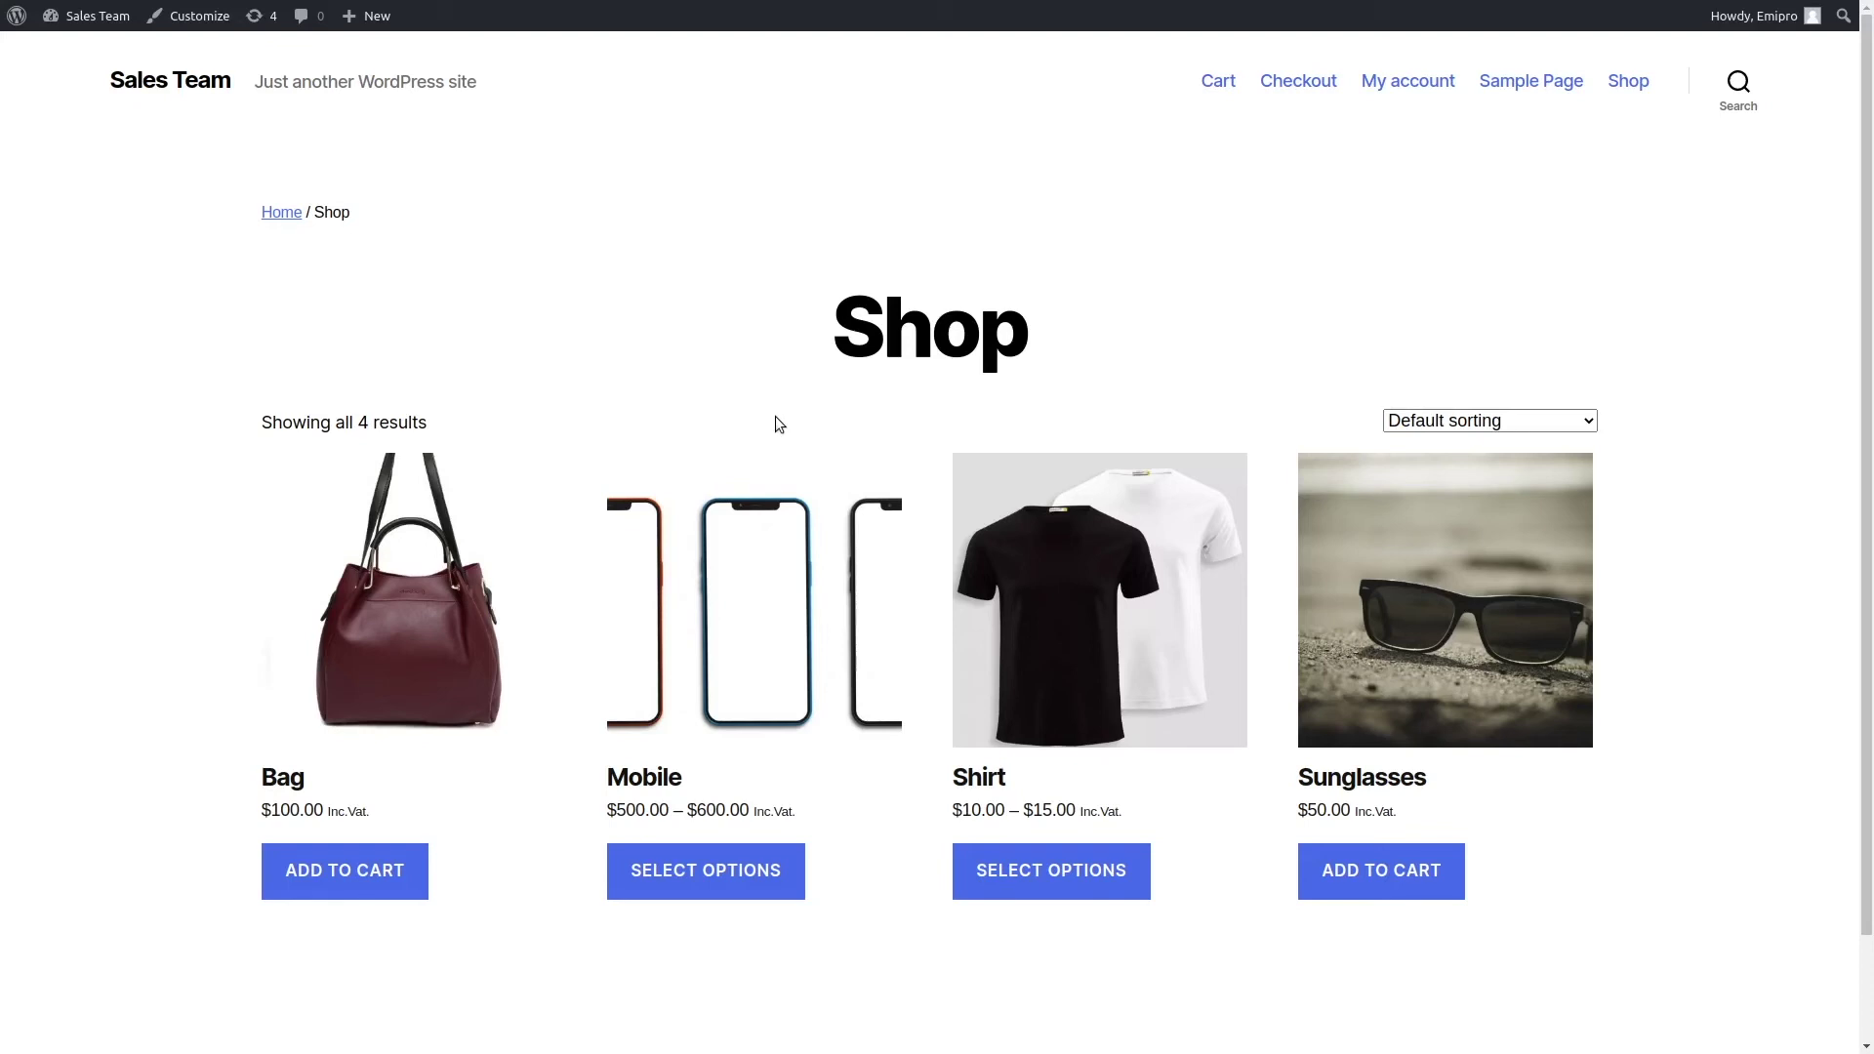
On the store's Shop page, add the Bag, Sunglasses and 128GB Mobile to the cart, and review the cart.
click(284, 876)
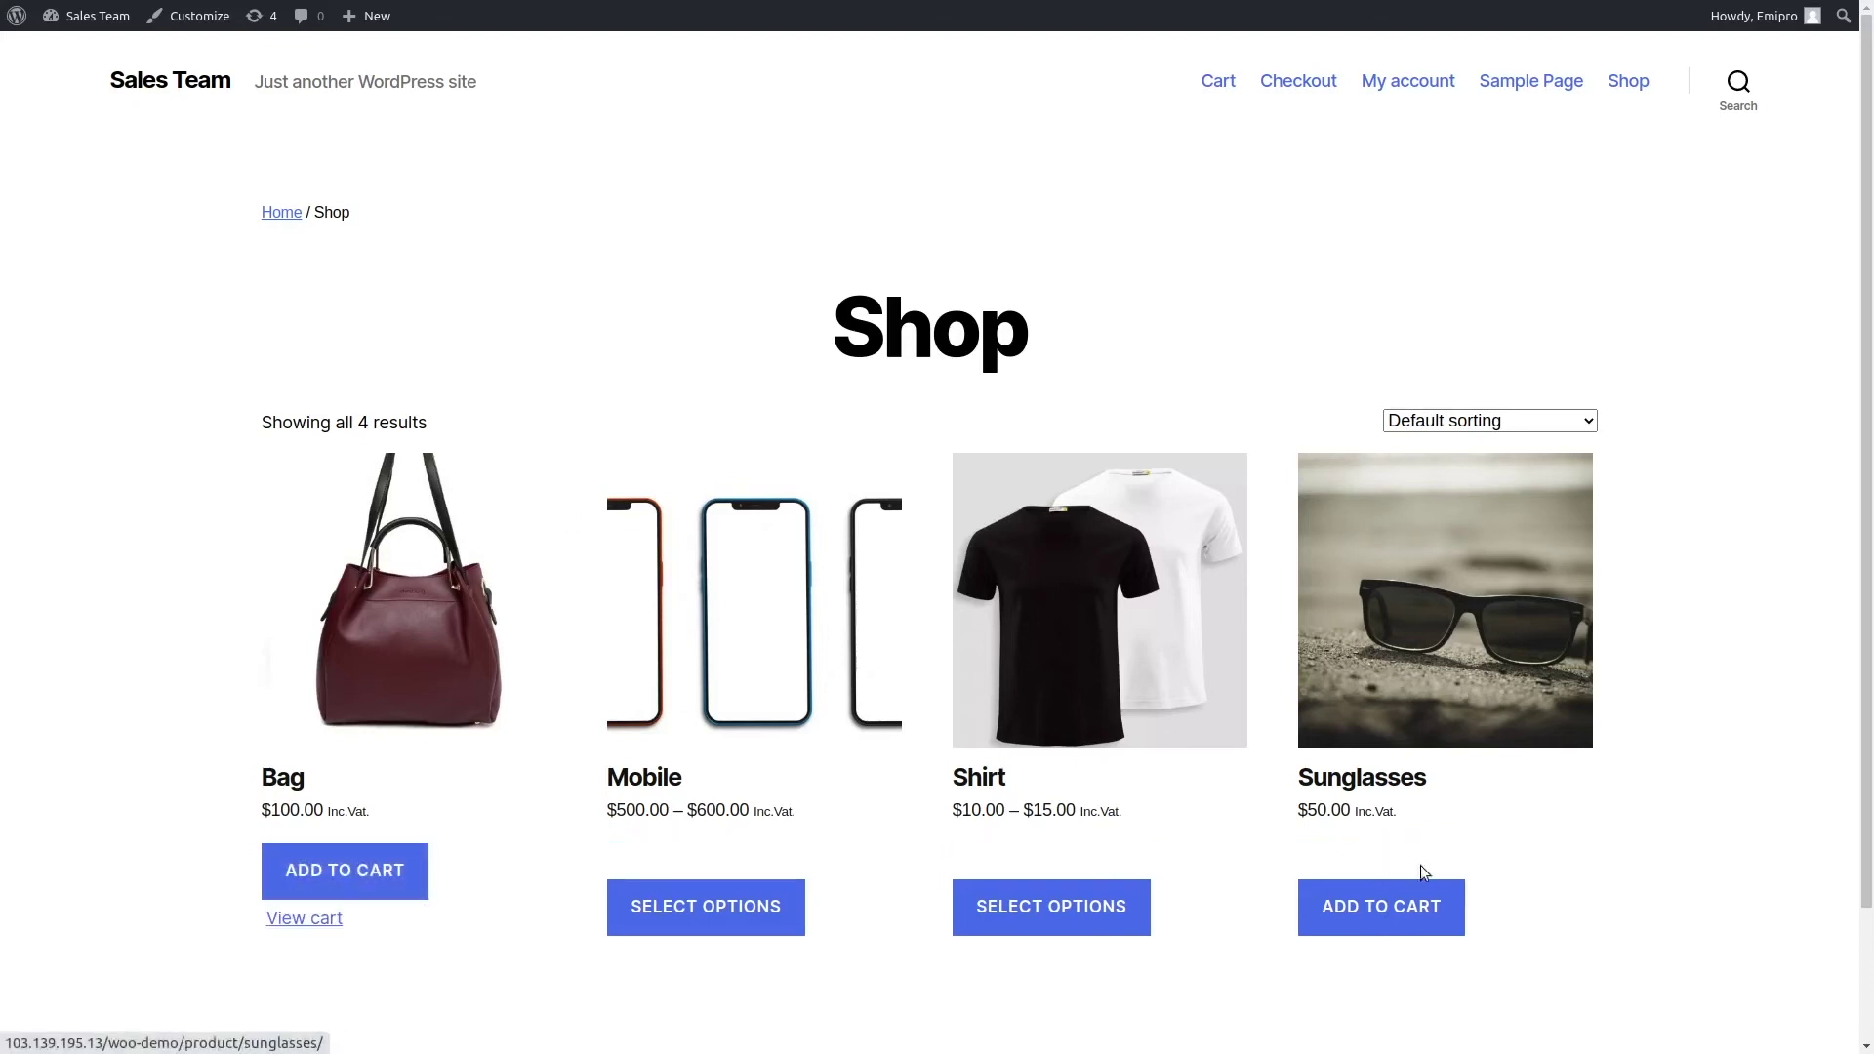
click(1421, 906)
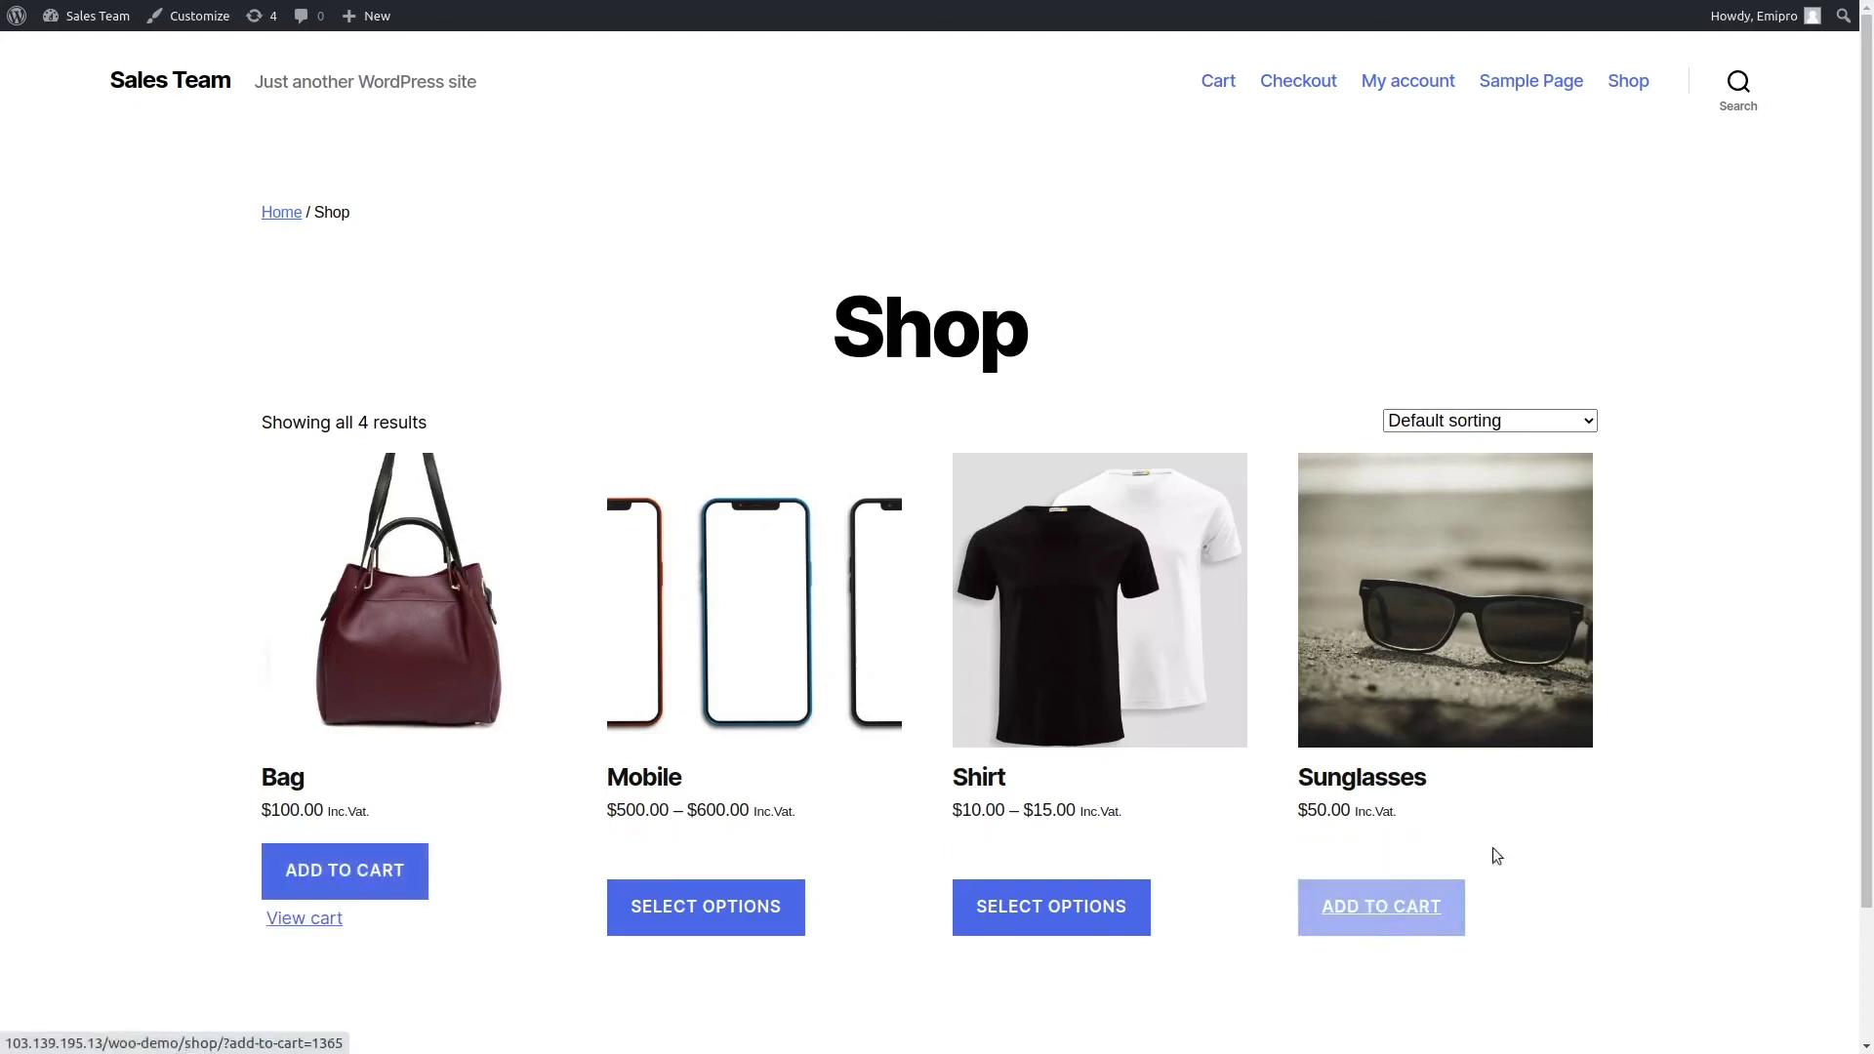
click(706, 892)
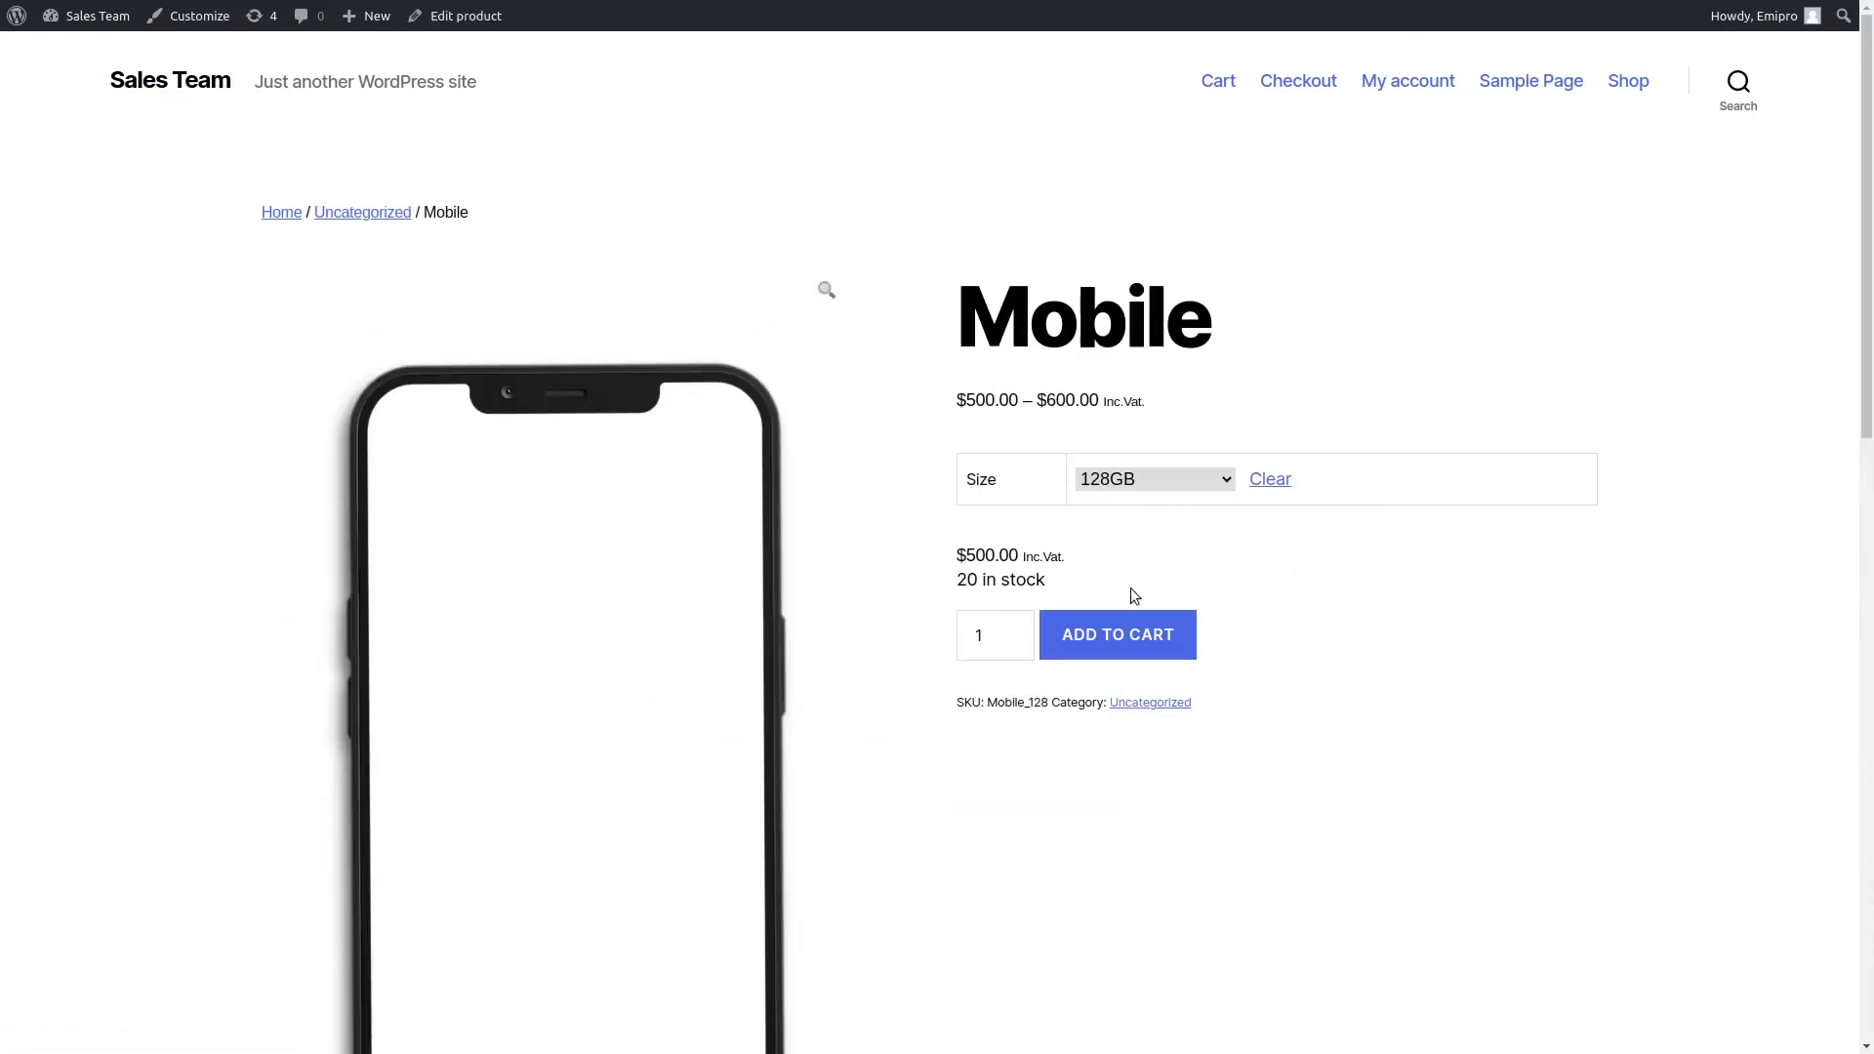
click(1113, 633)
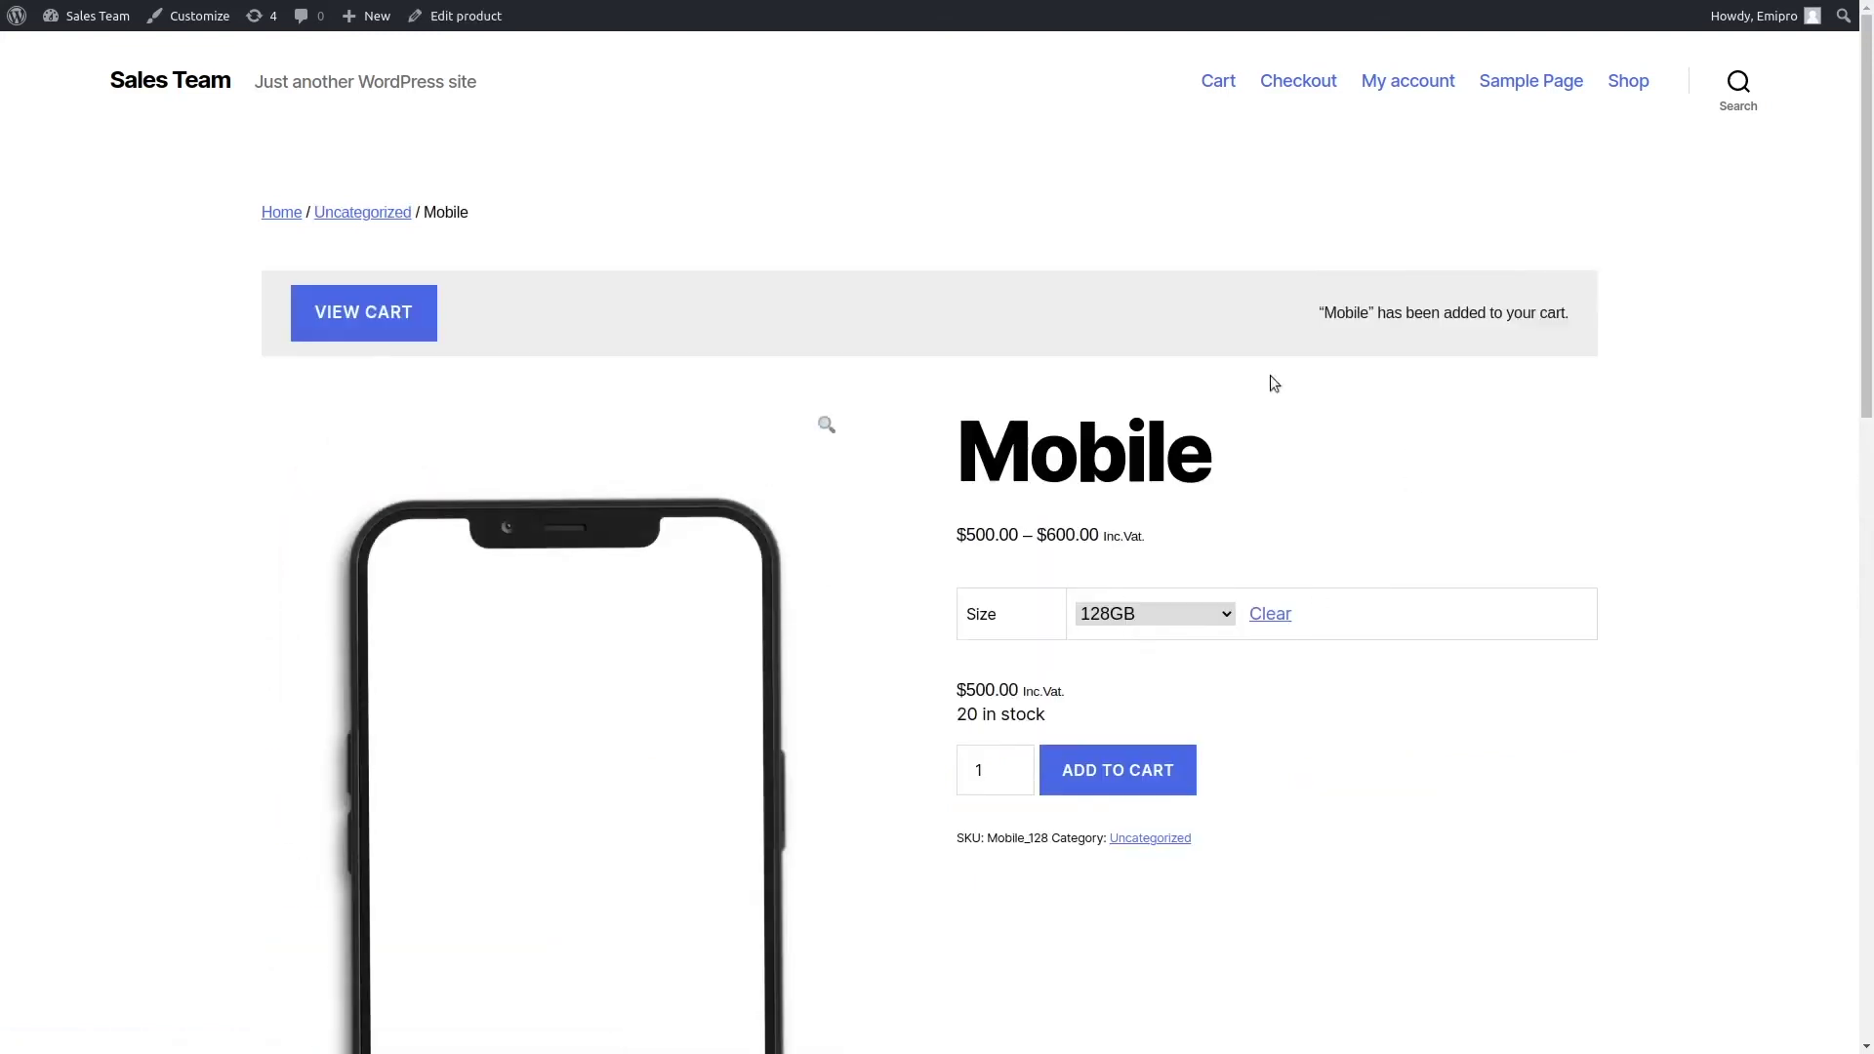
click(338, 324)
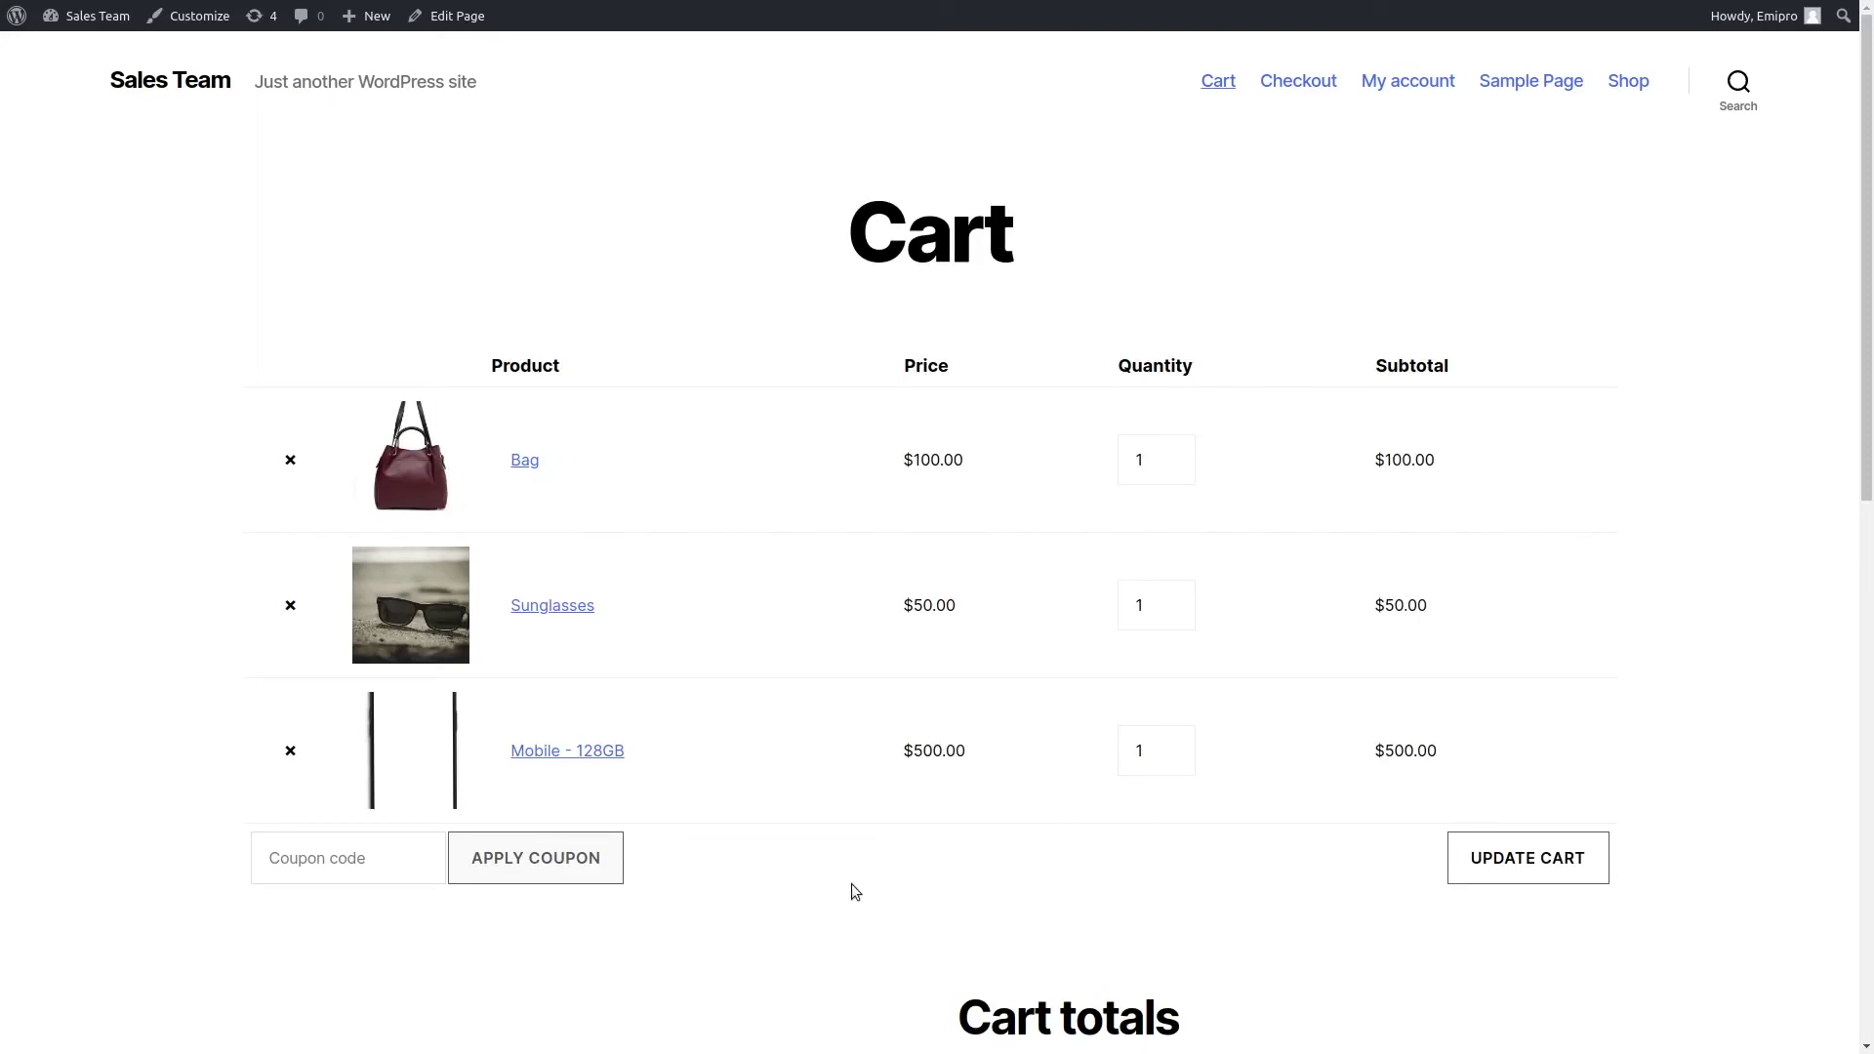
scroll(856, 891, down, 5)
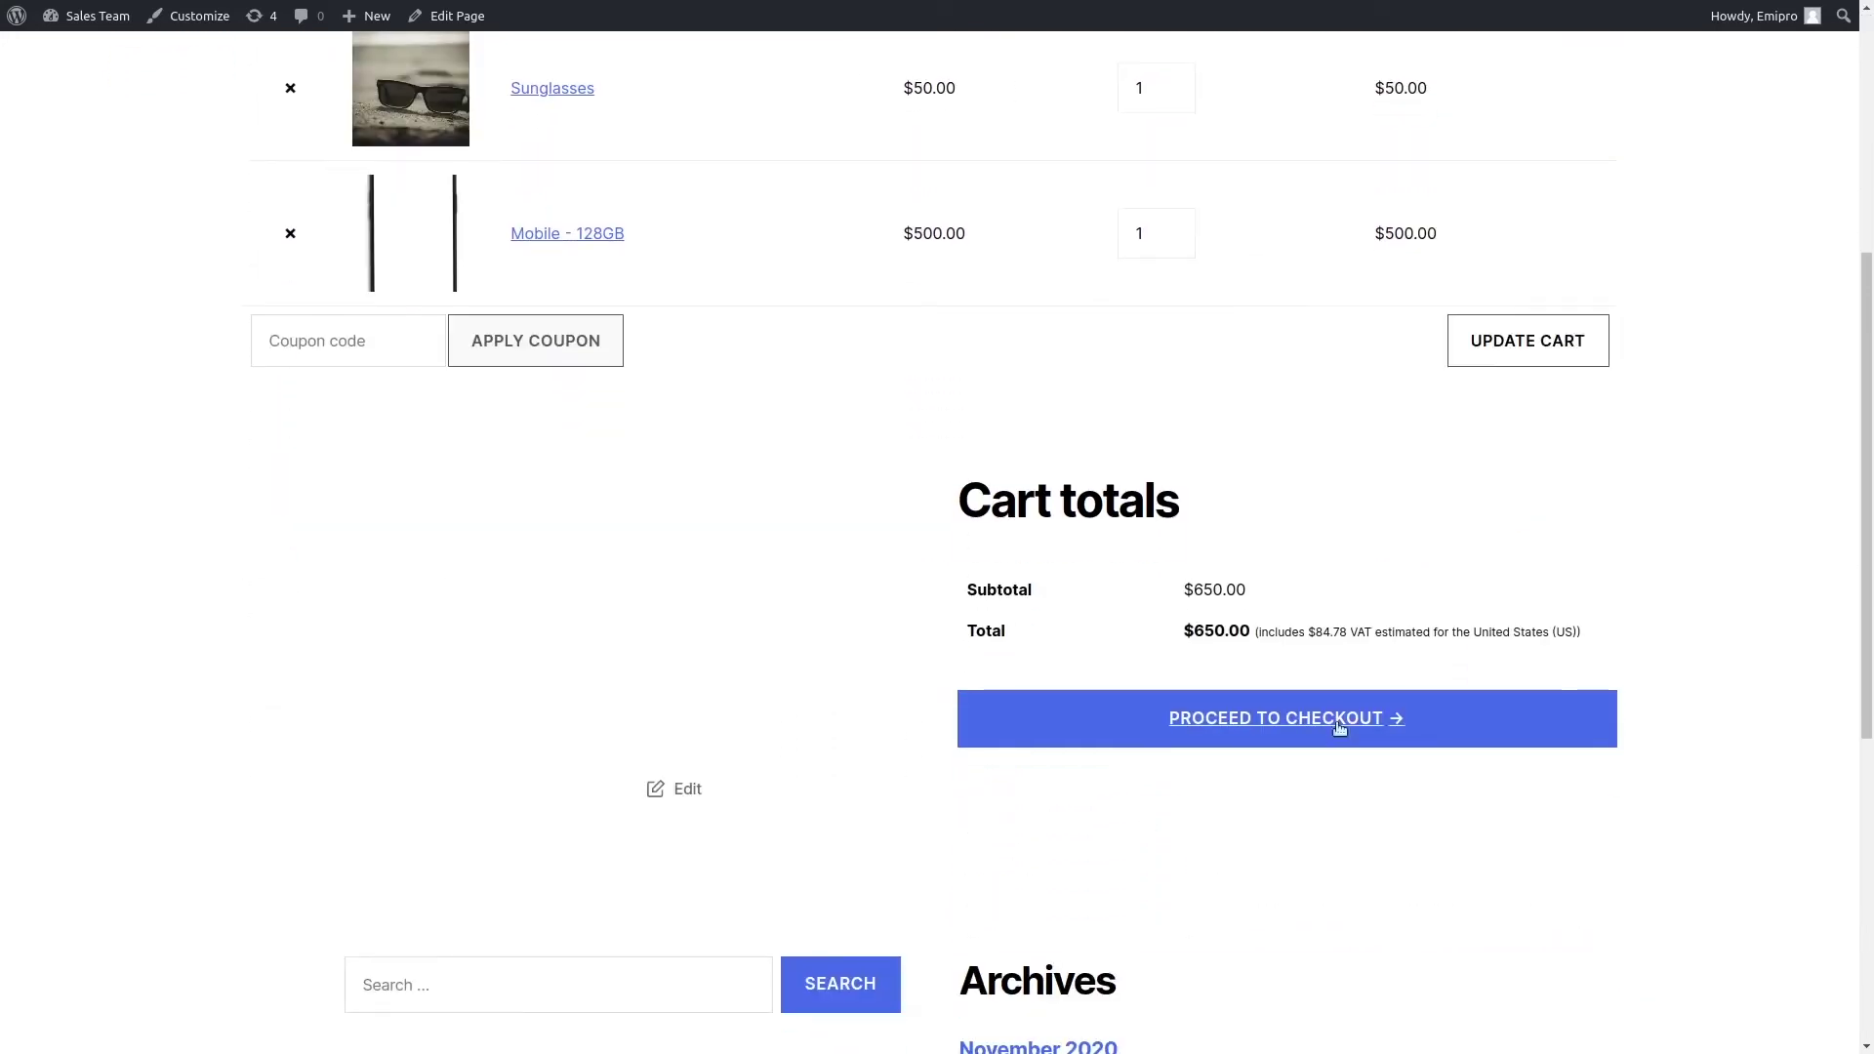
Proceed from the cart to checkout, review the prefilled billing details, and place the order with Cash on delivery.
click(1339, 724)
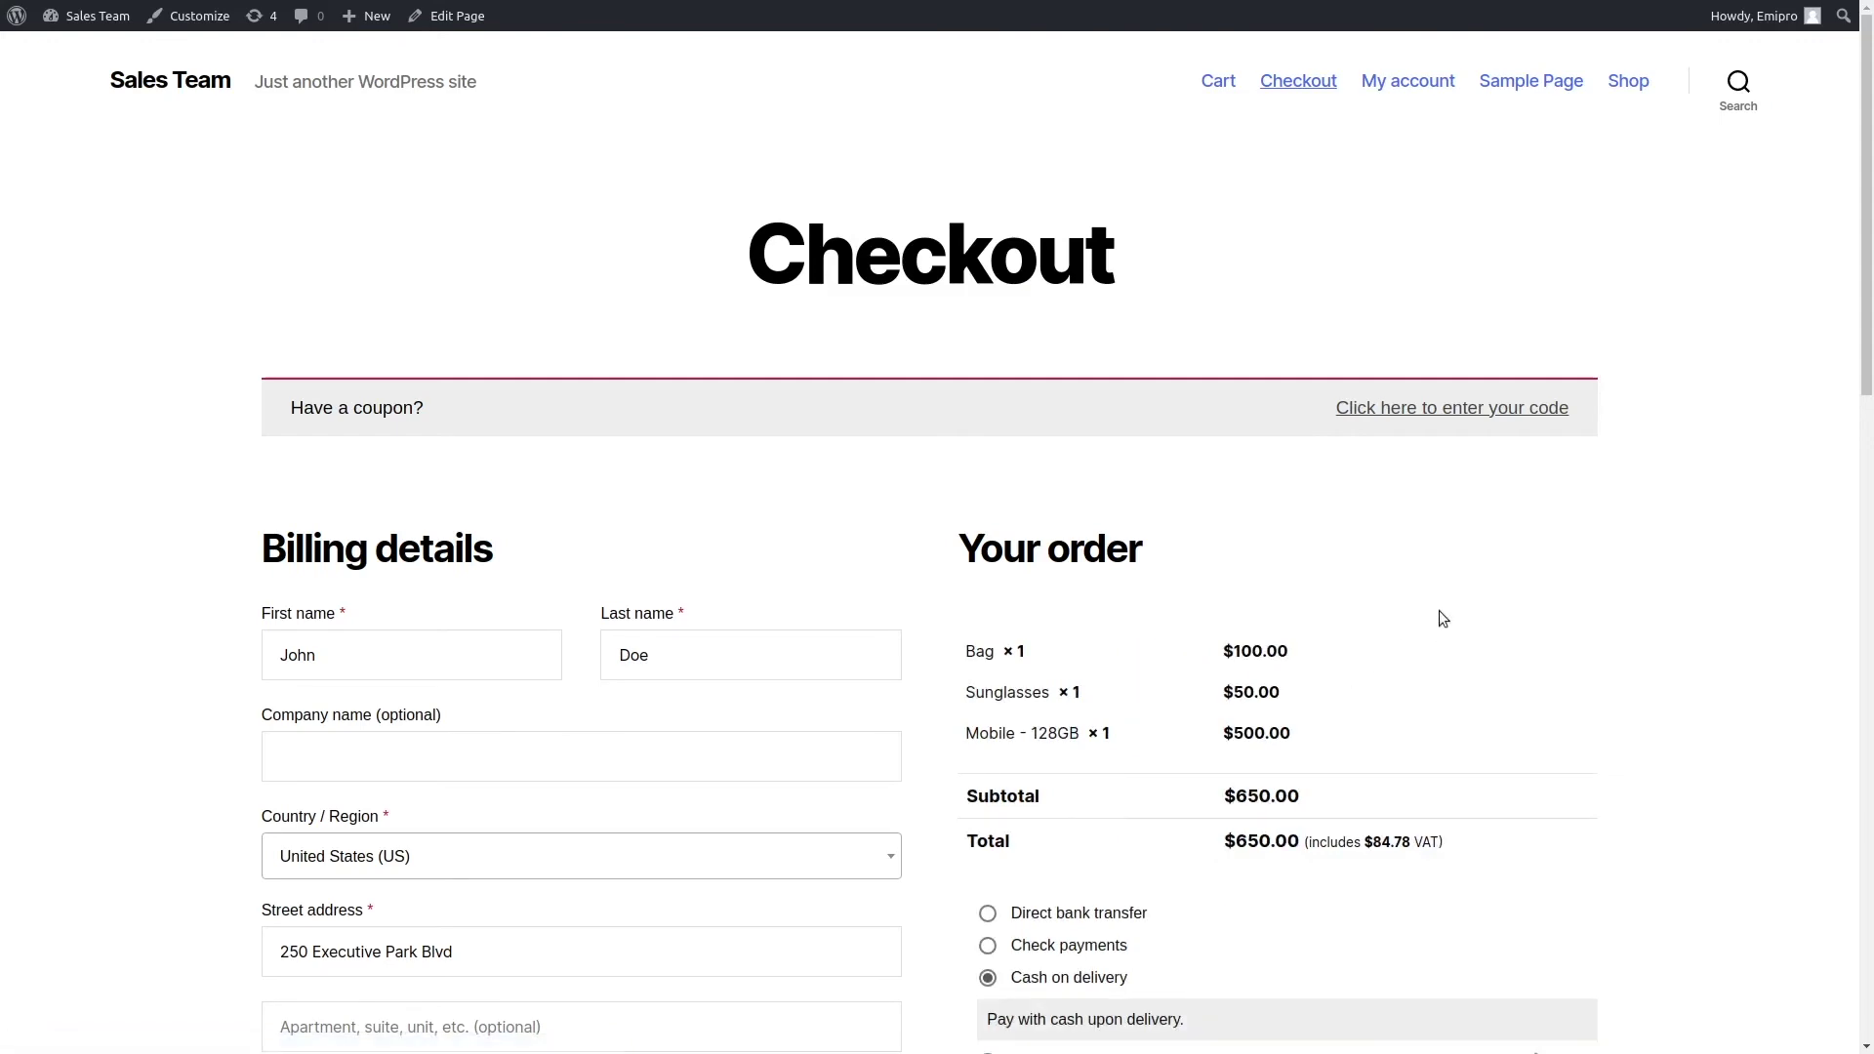
scroll(1442, 607, down, 4)
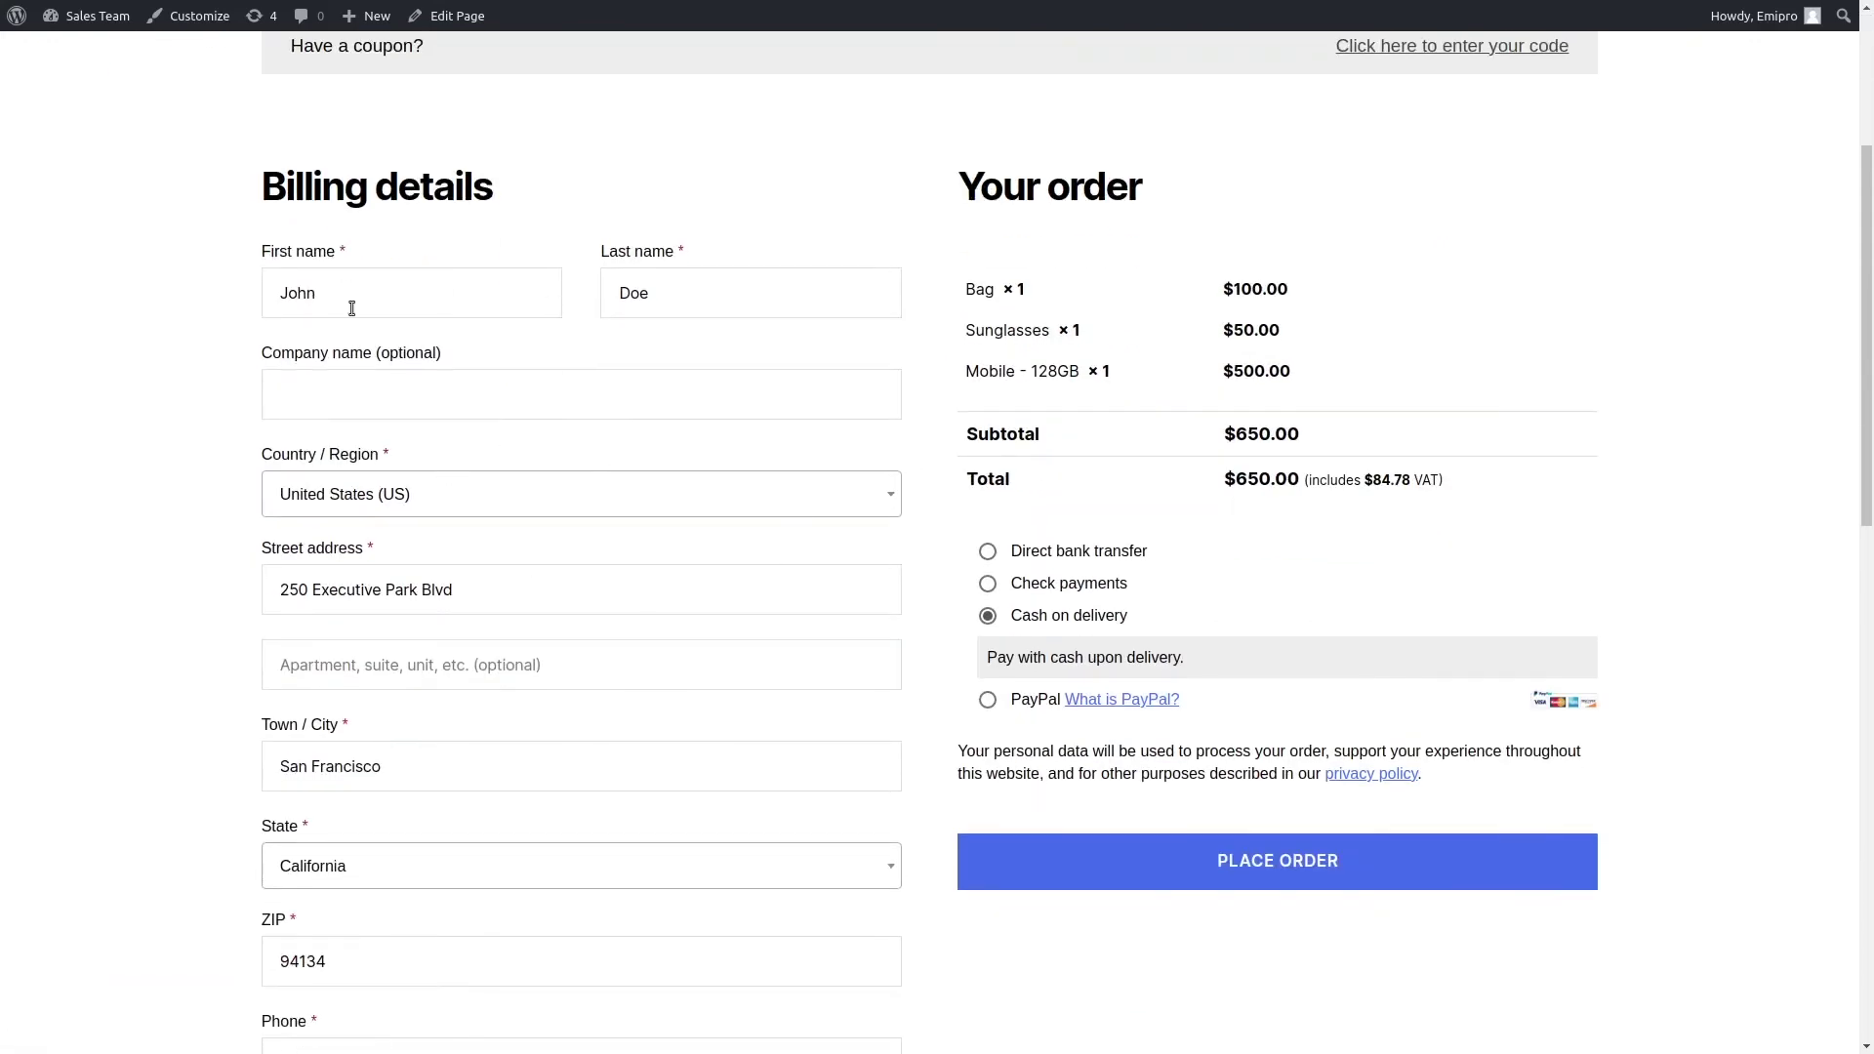
scroll(493, 674, down, 4)
scroll(1308, 673, up, 3)
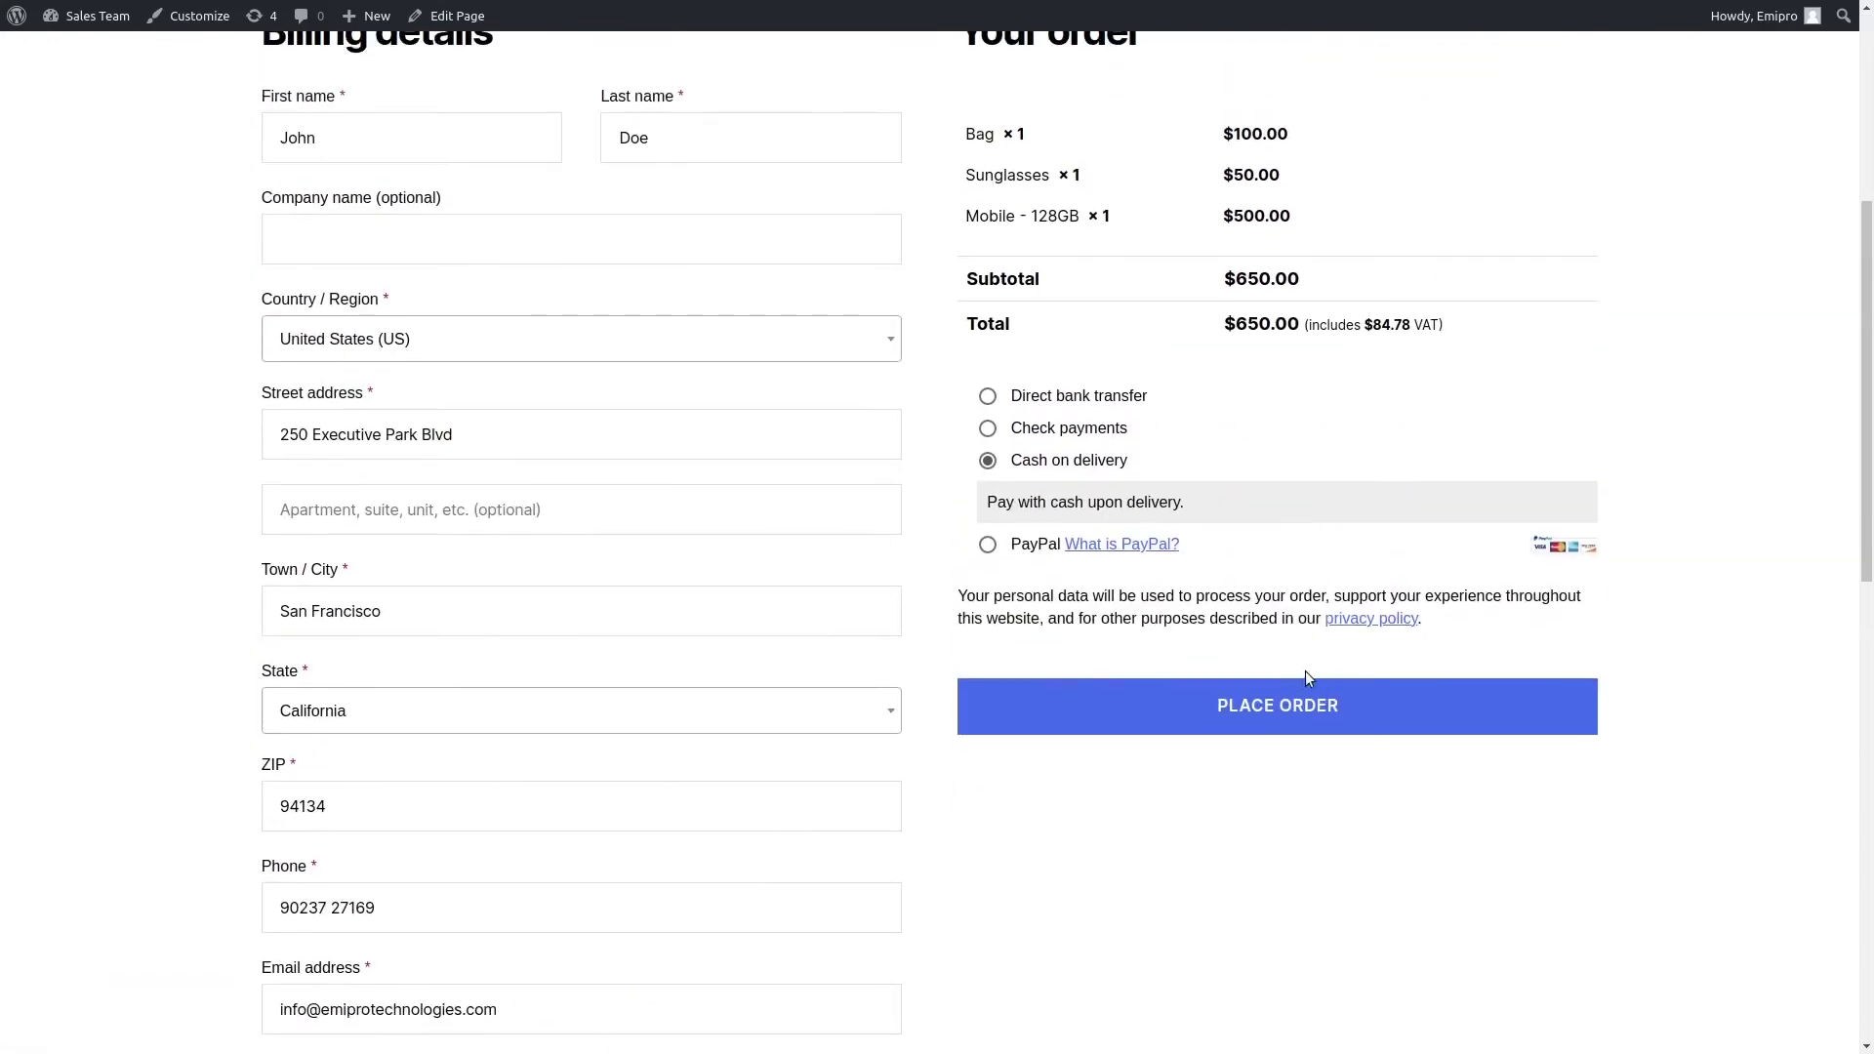
scroll(1304, 671, up, 3)
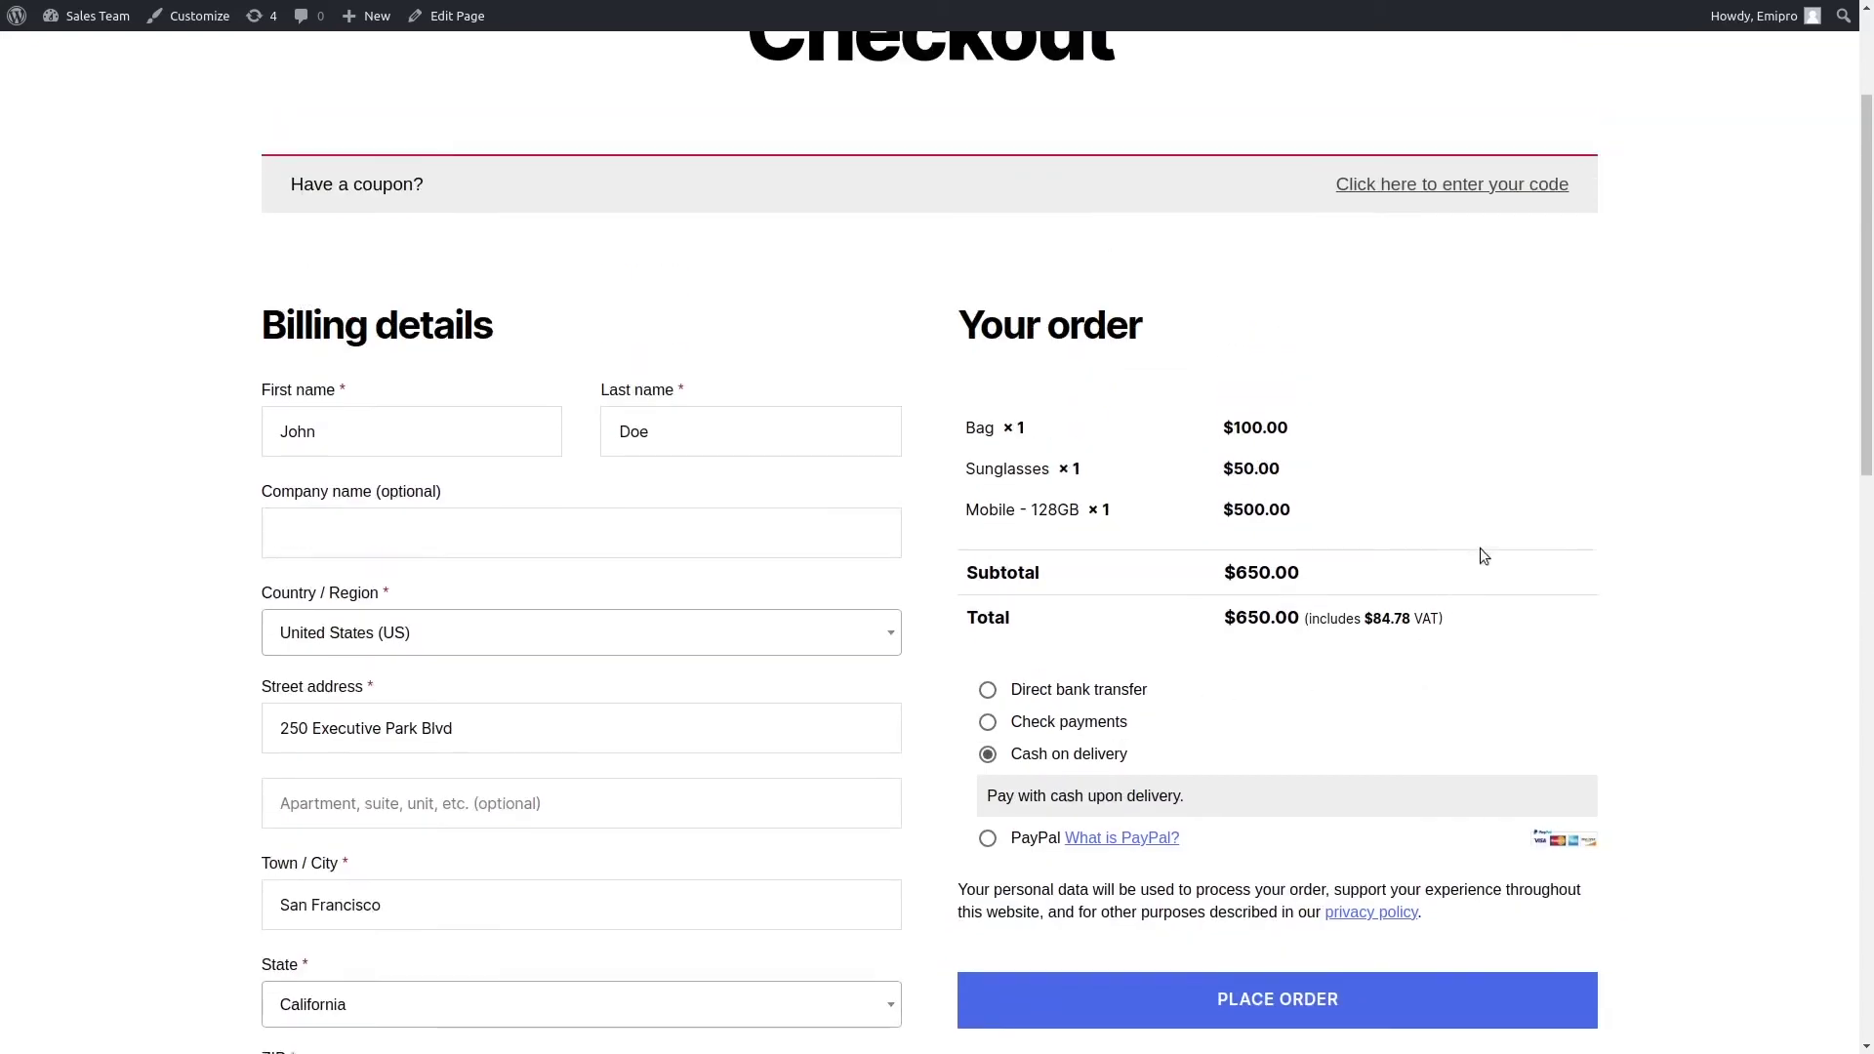
scroll(1491, 542, down, 2)
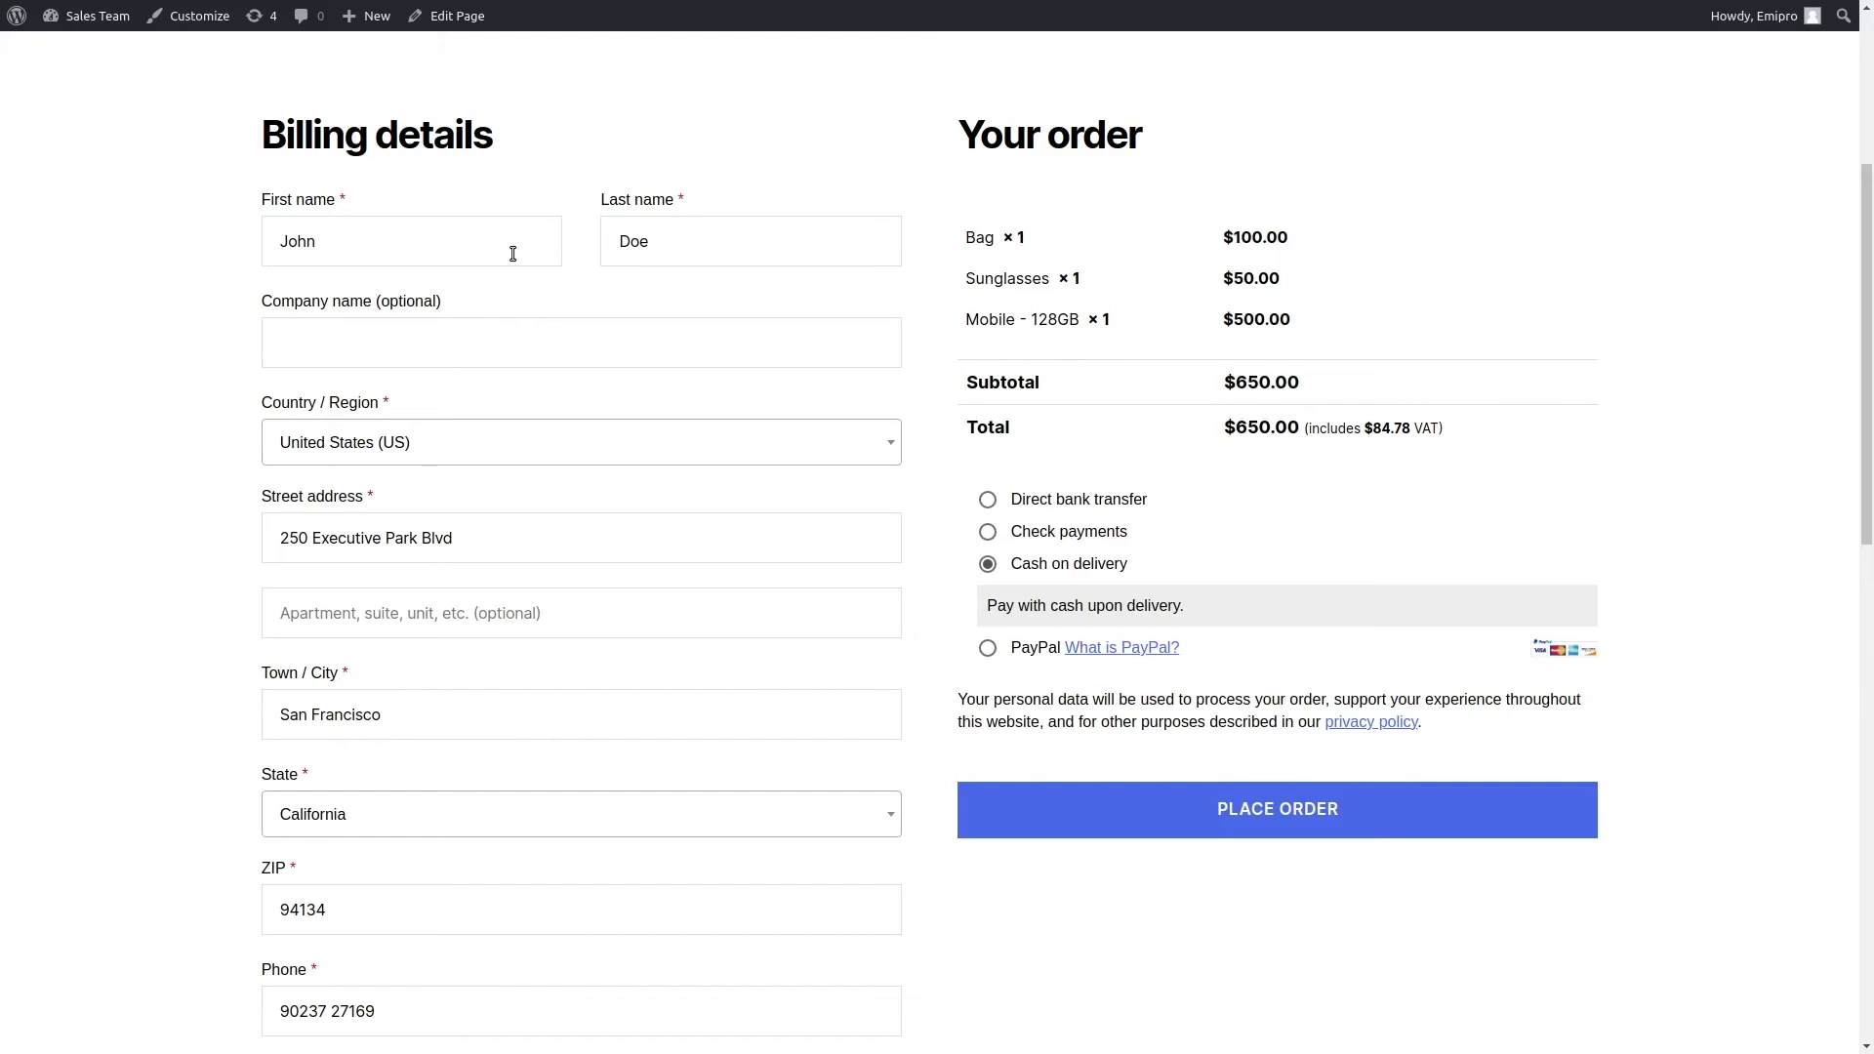
scroll(178, 687, down, 3)
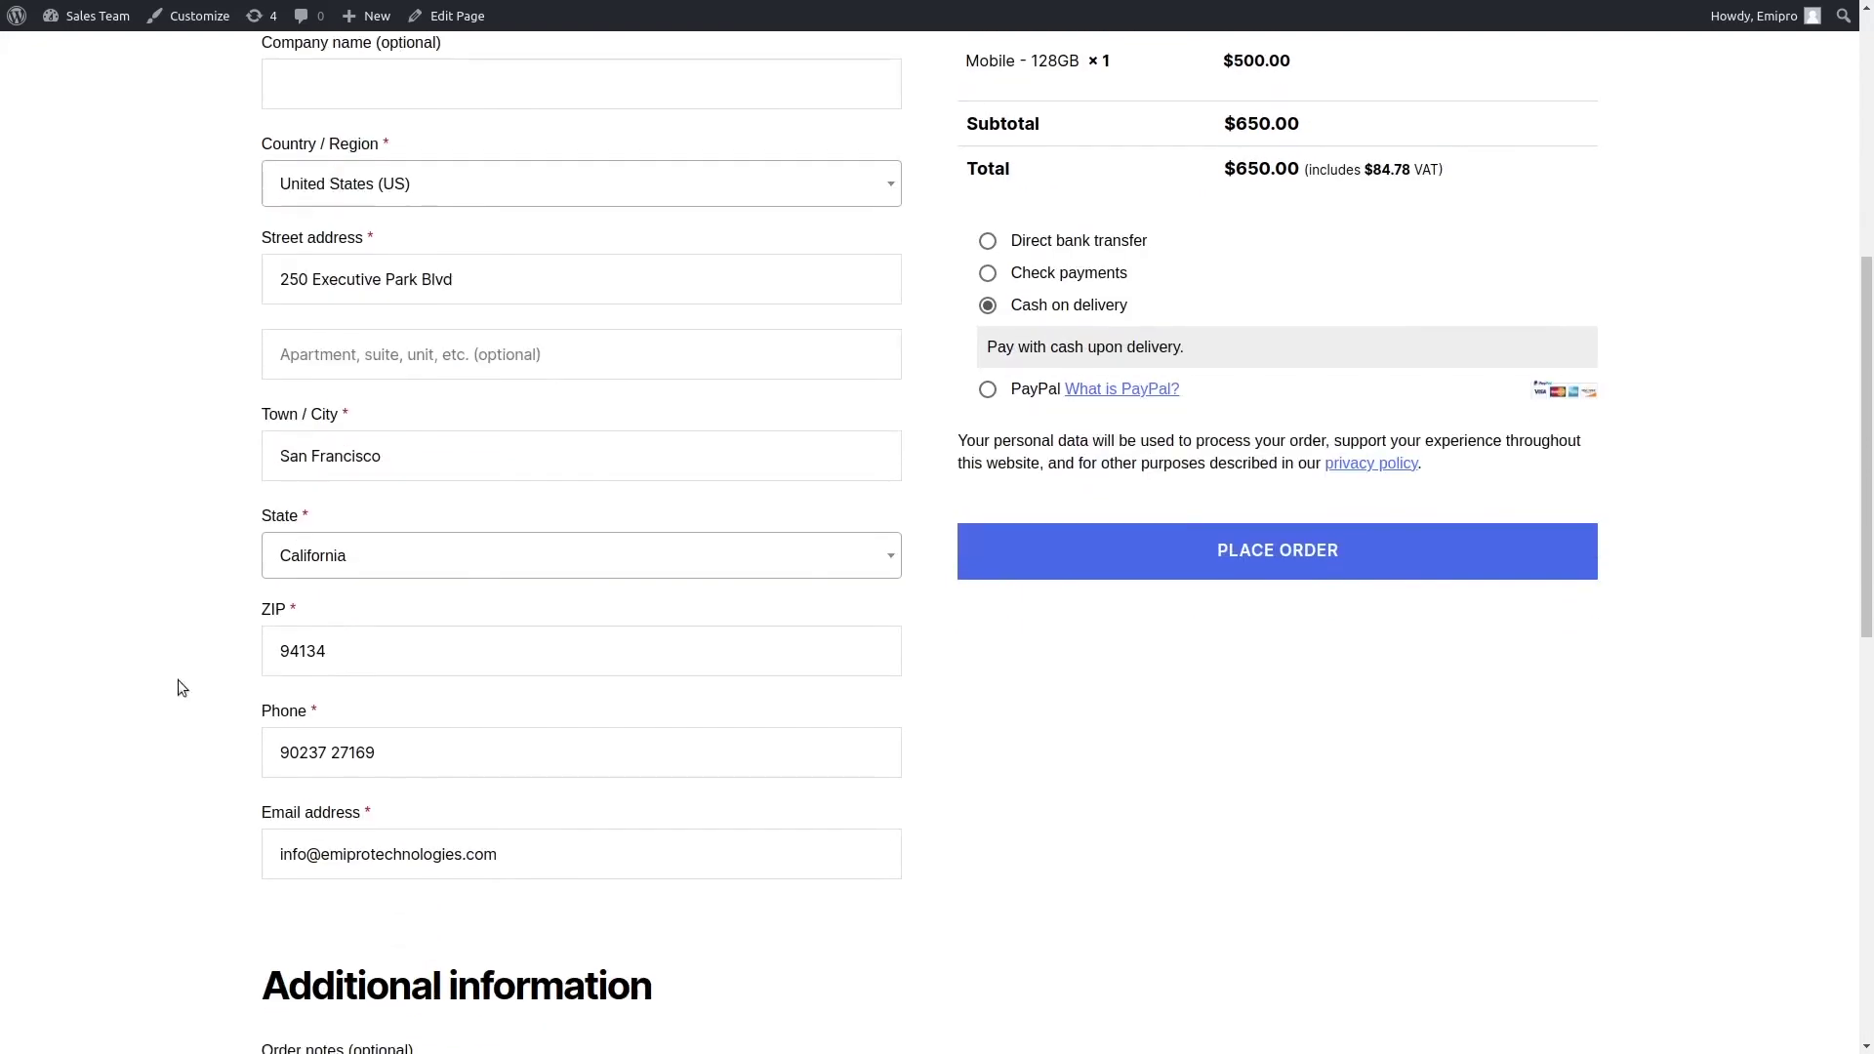
scroll(194, 595, up, 5)
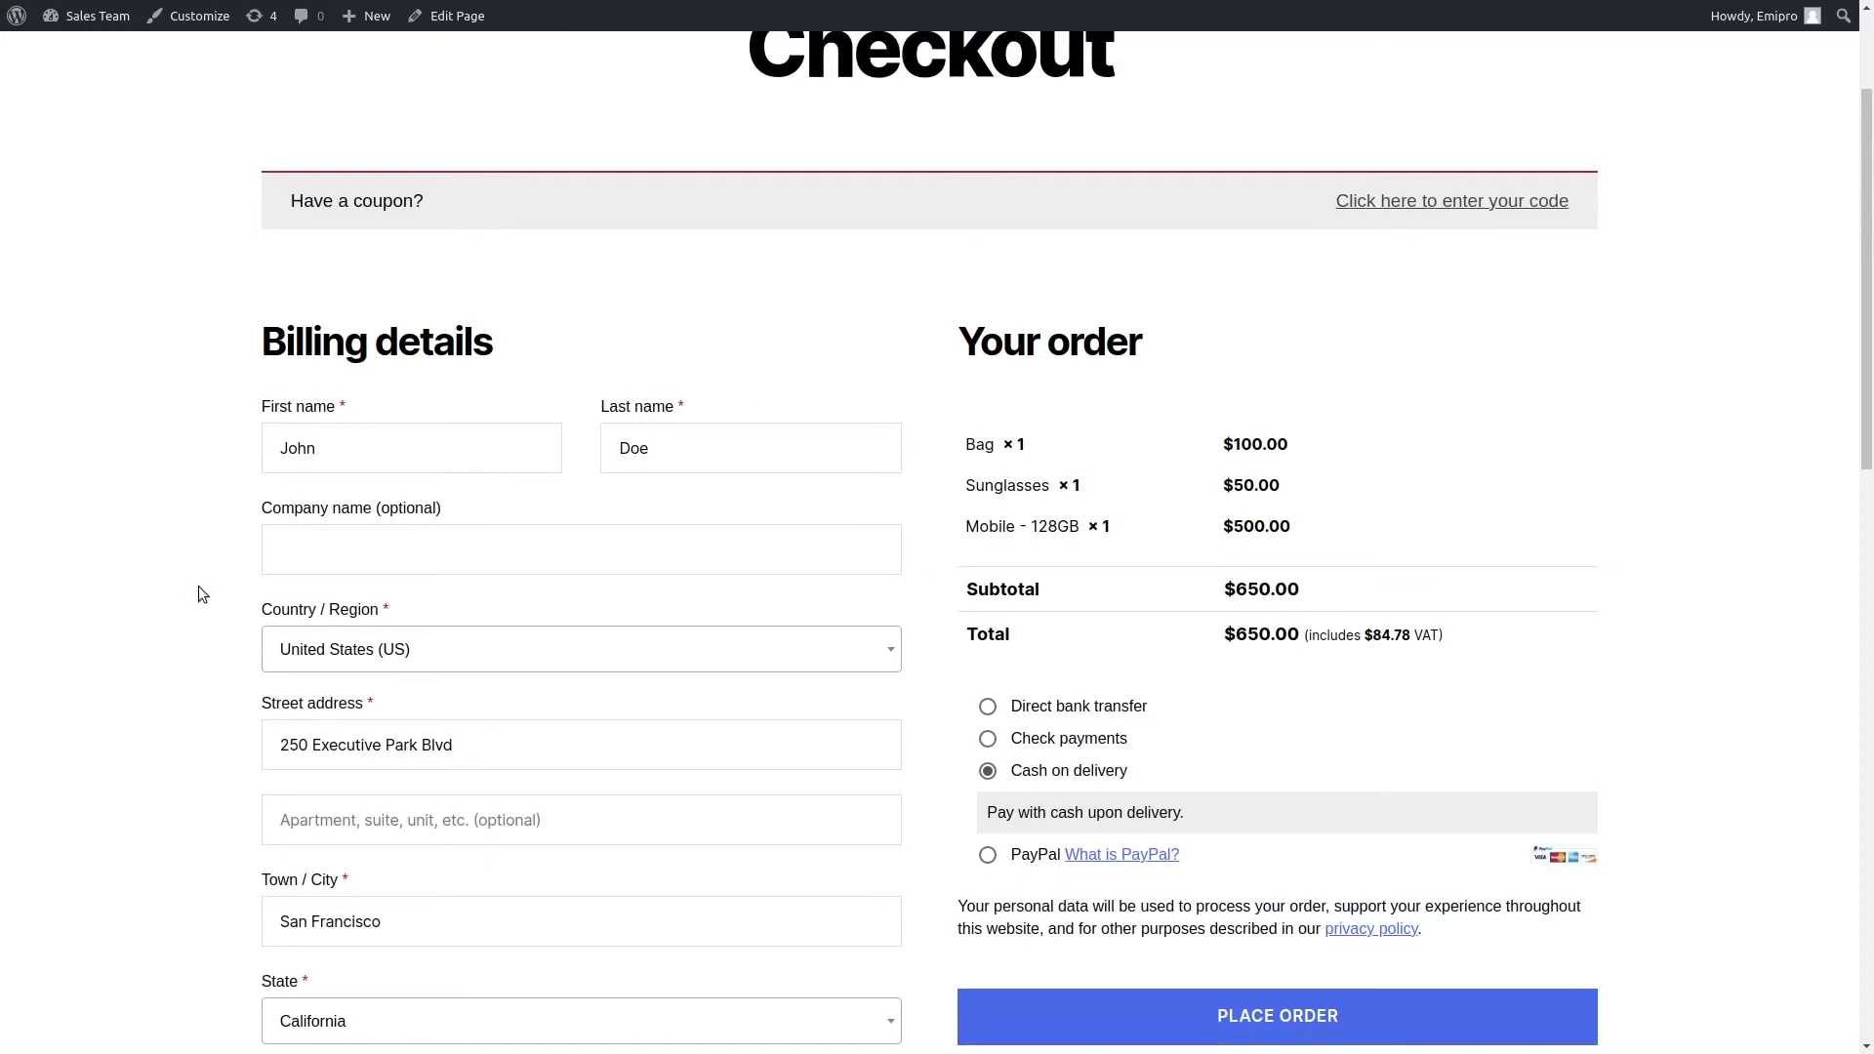
scroll(1356, 806, down, 1)
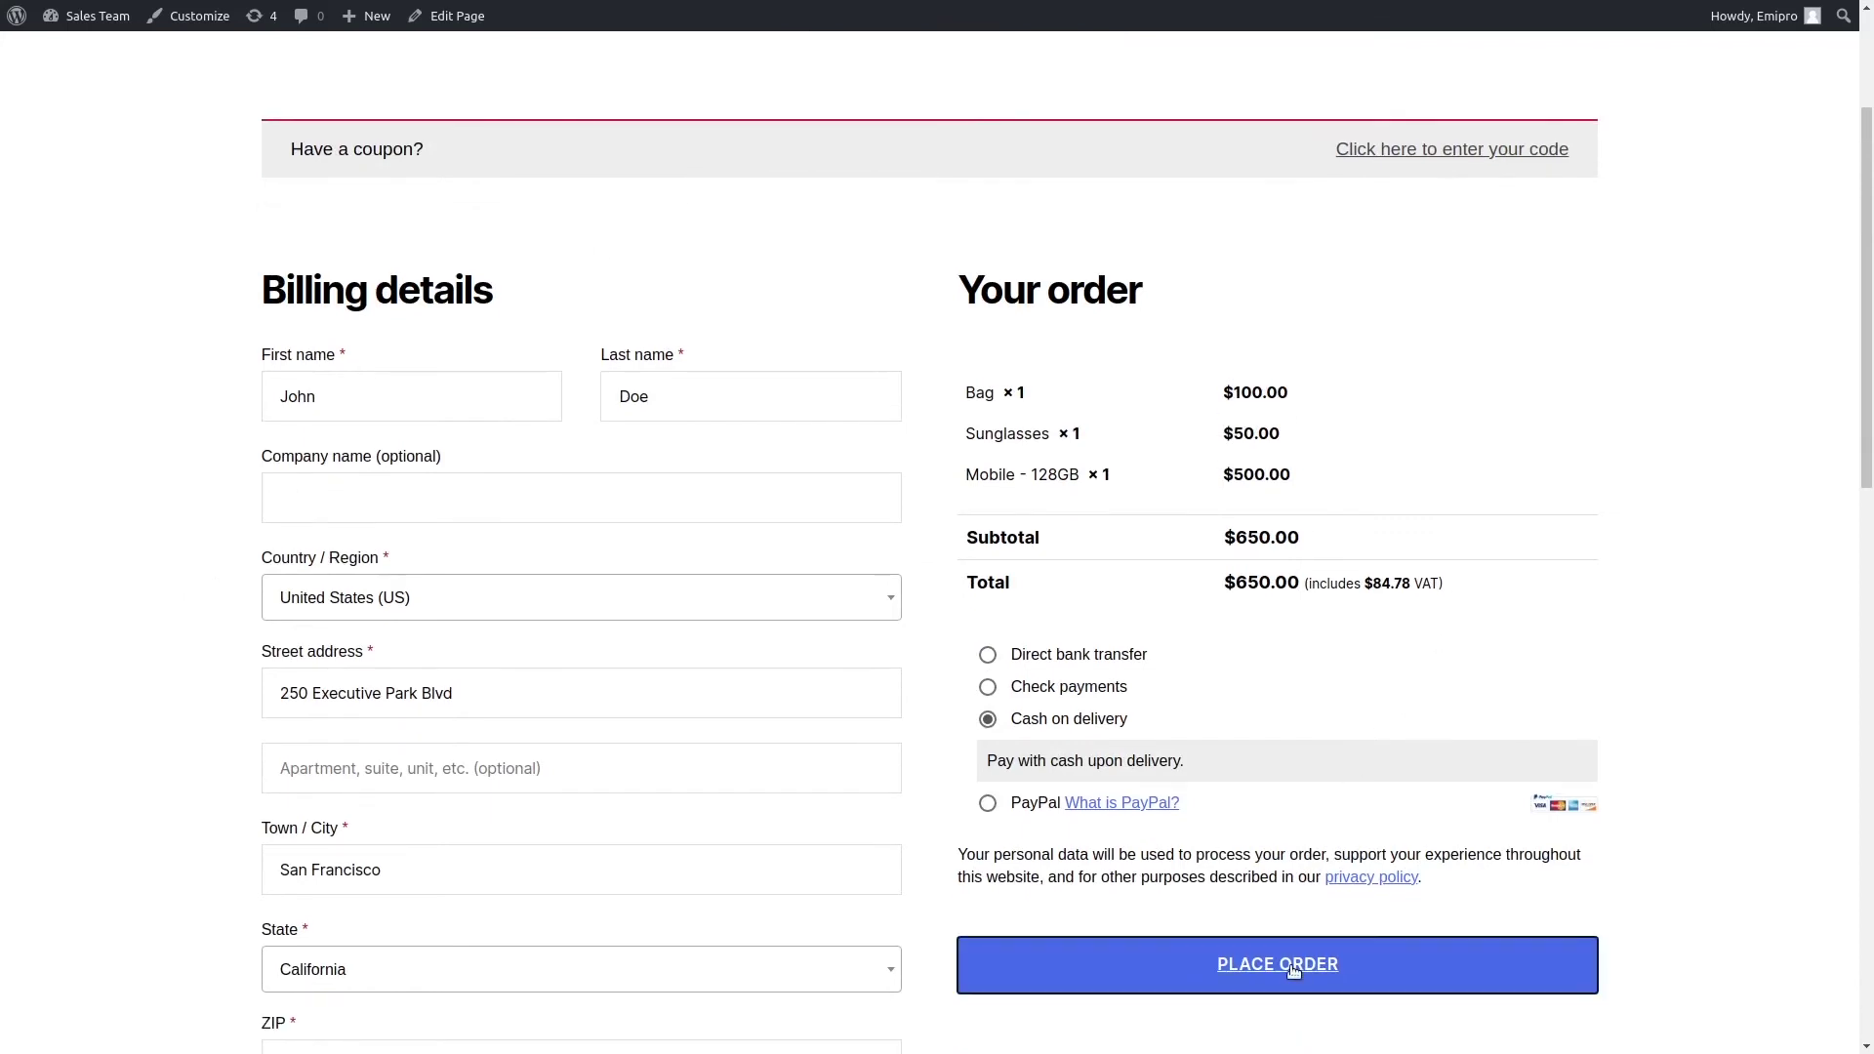
click(1293, 970)
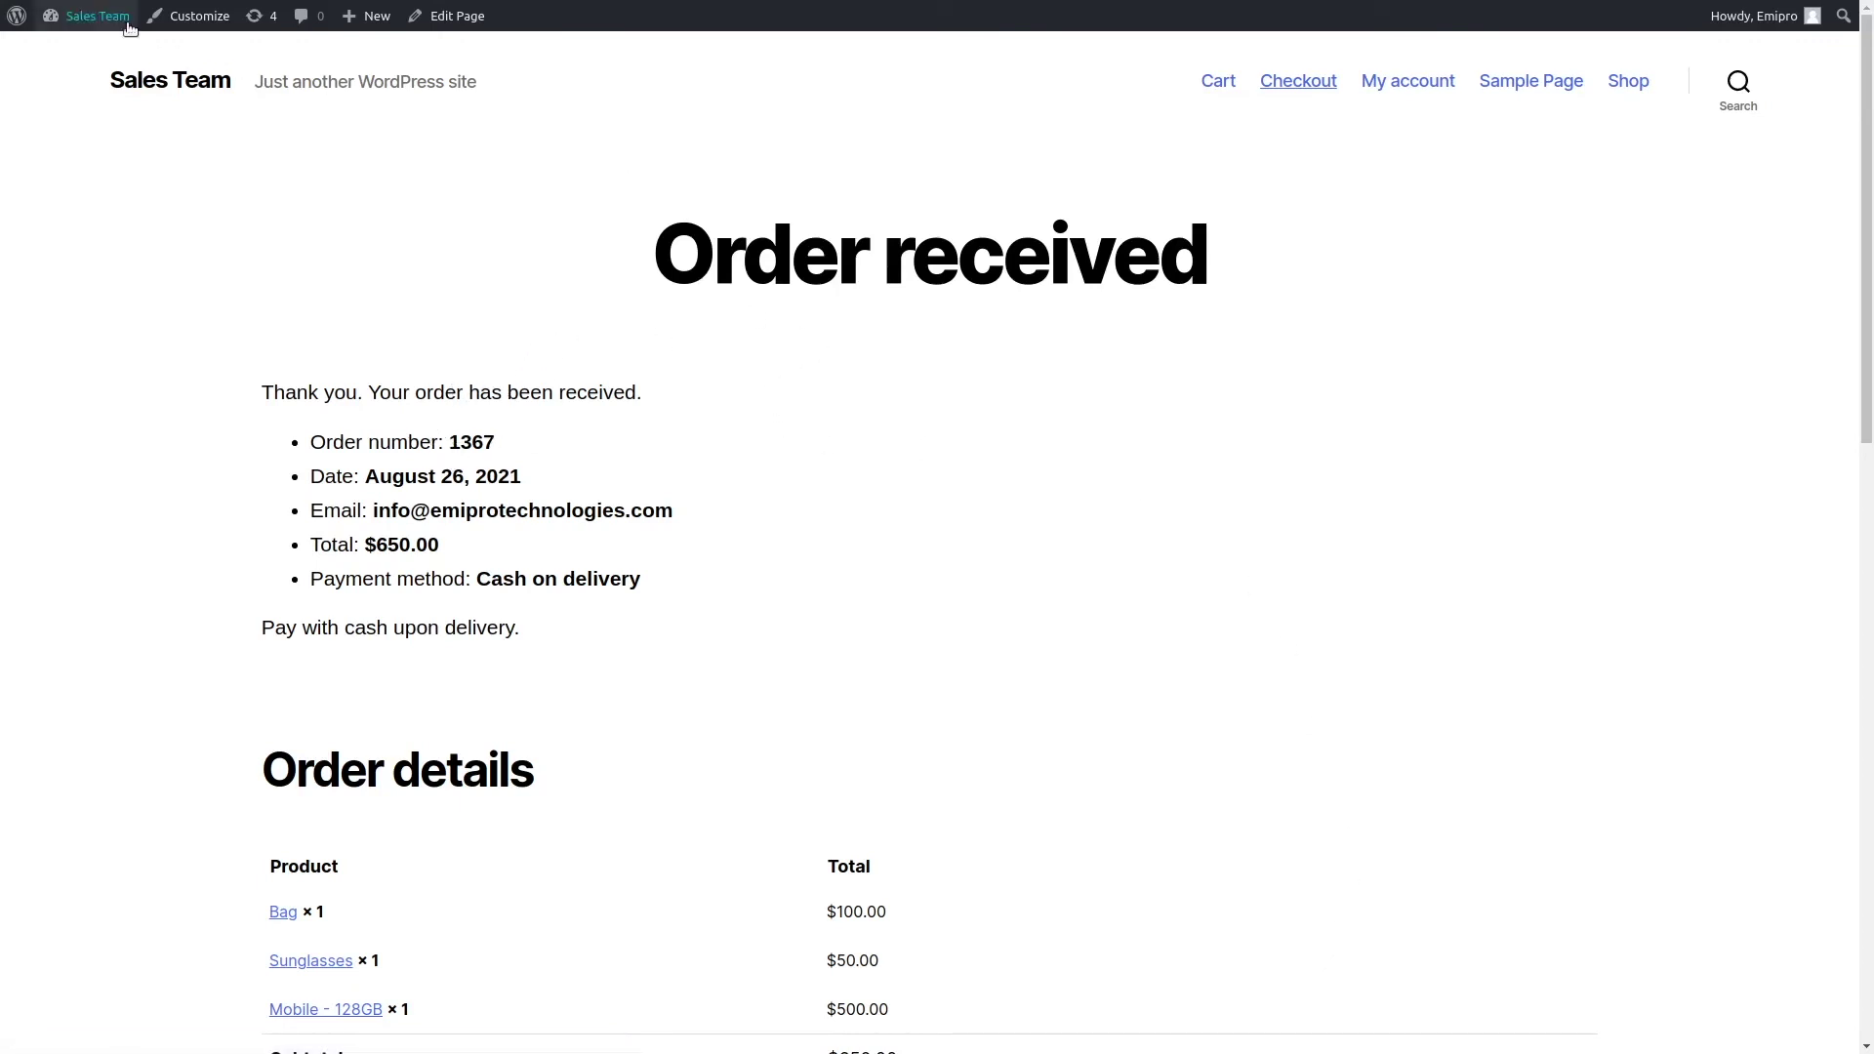
Go to the WordPress dashboard, list the WooCommerce orders, and open the newly placed order's details.
mouse_move(129, 28)
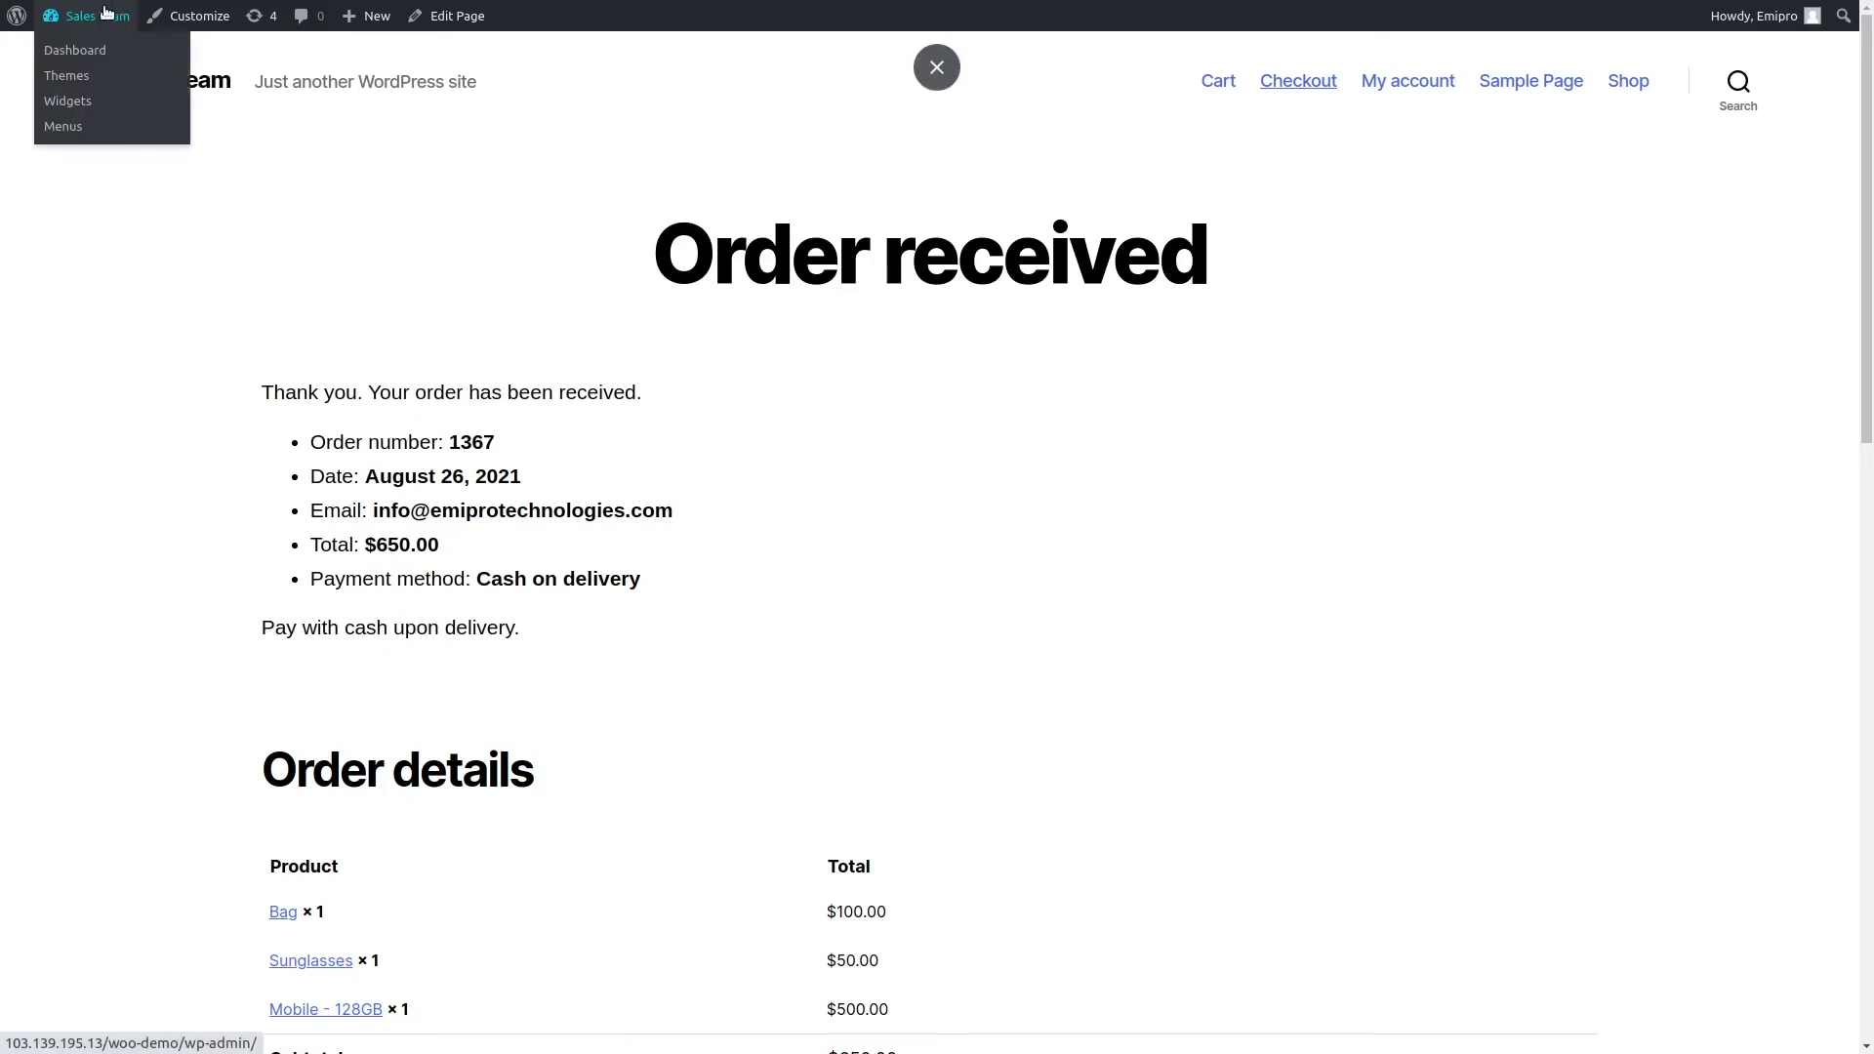
click(91, 59)
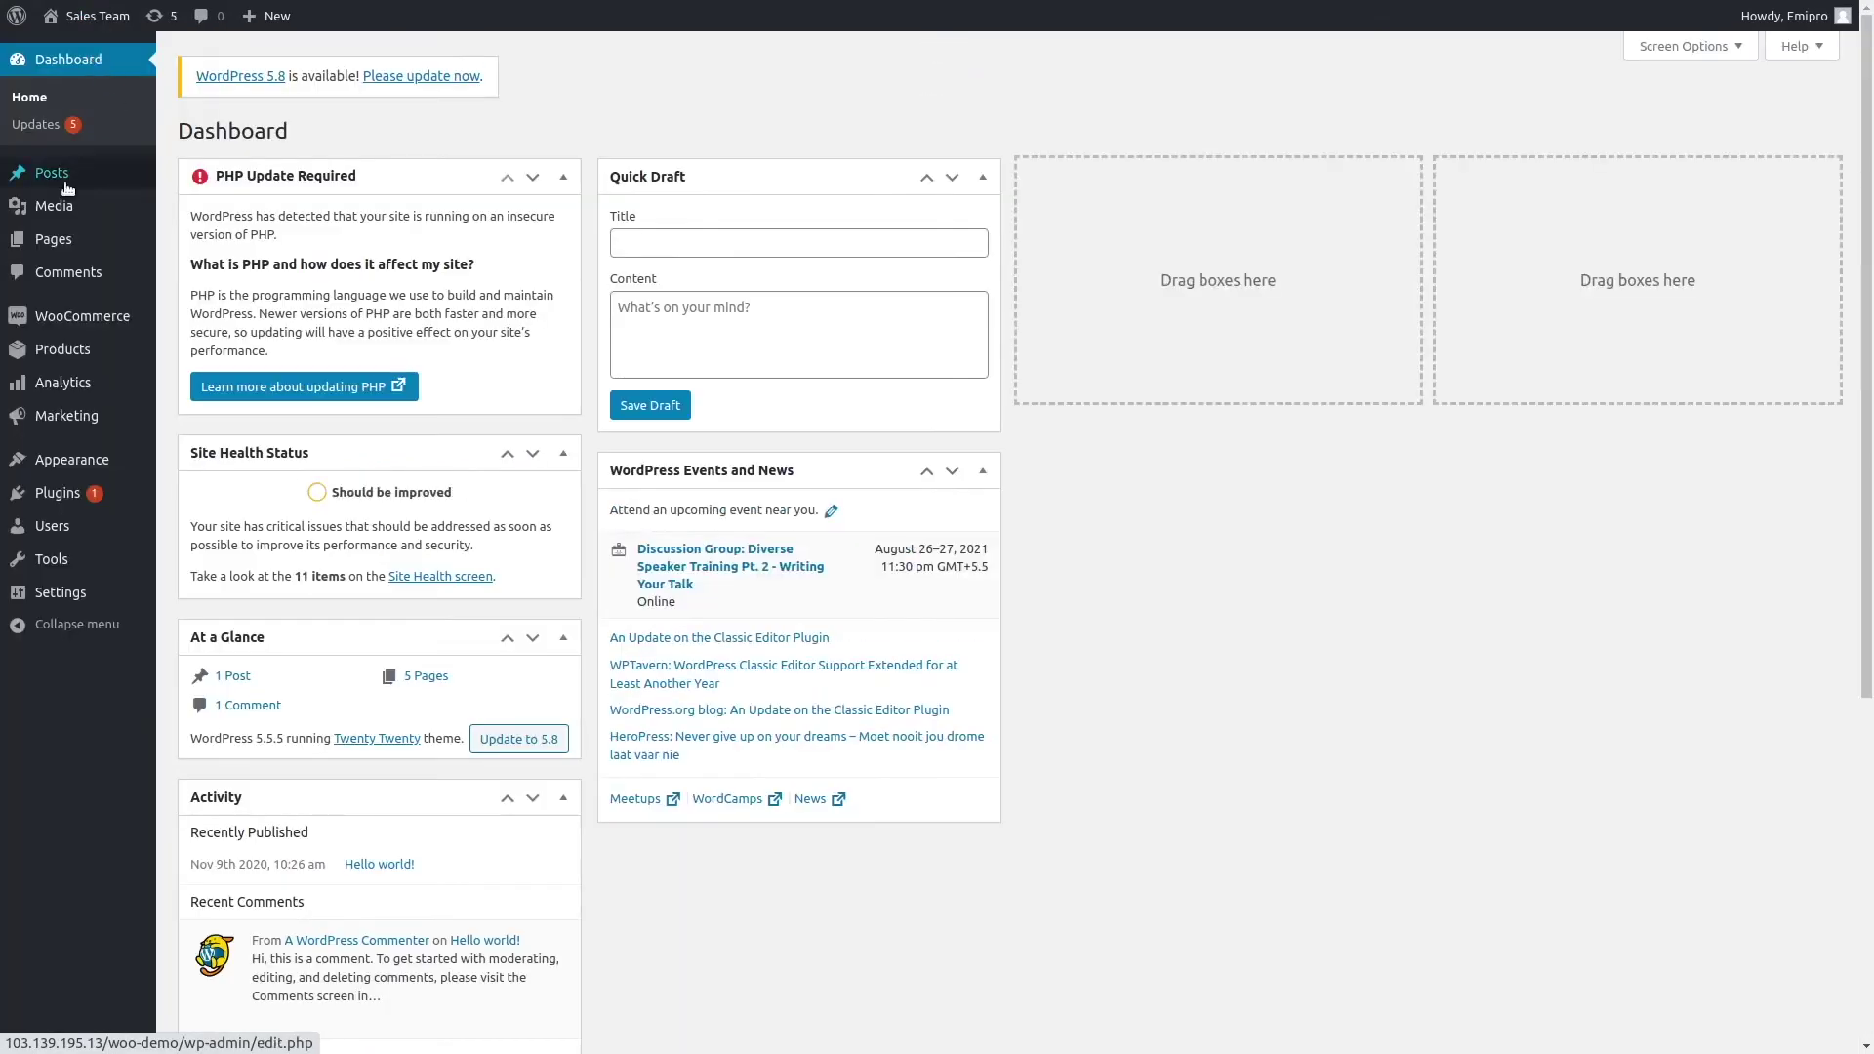
mouse_move(95, 315)
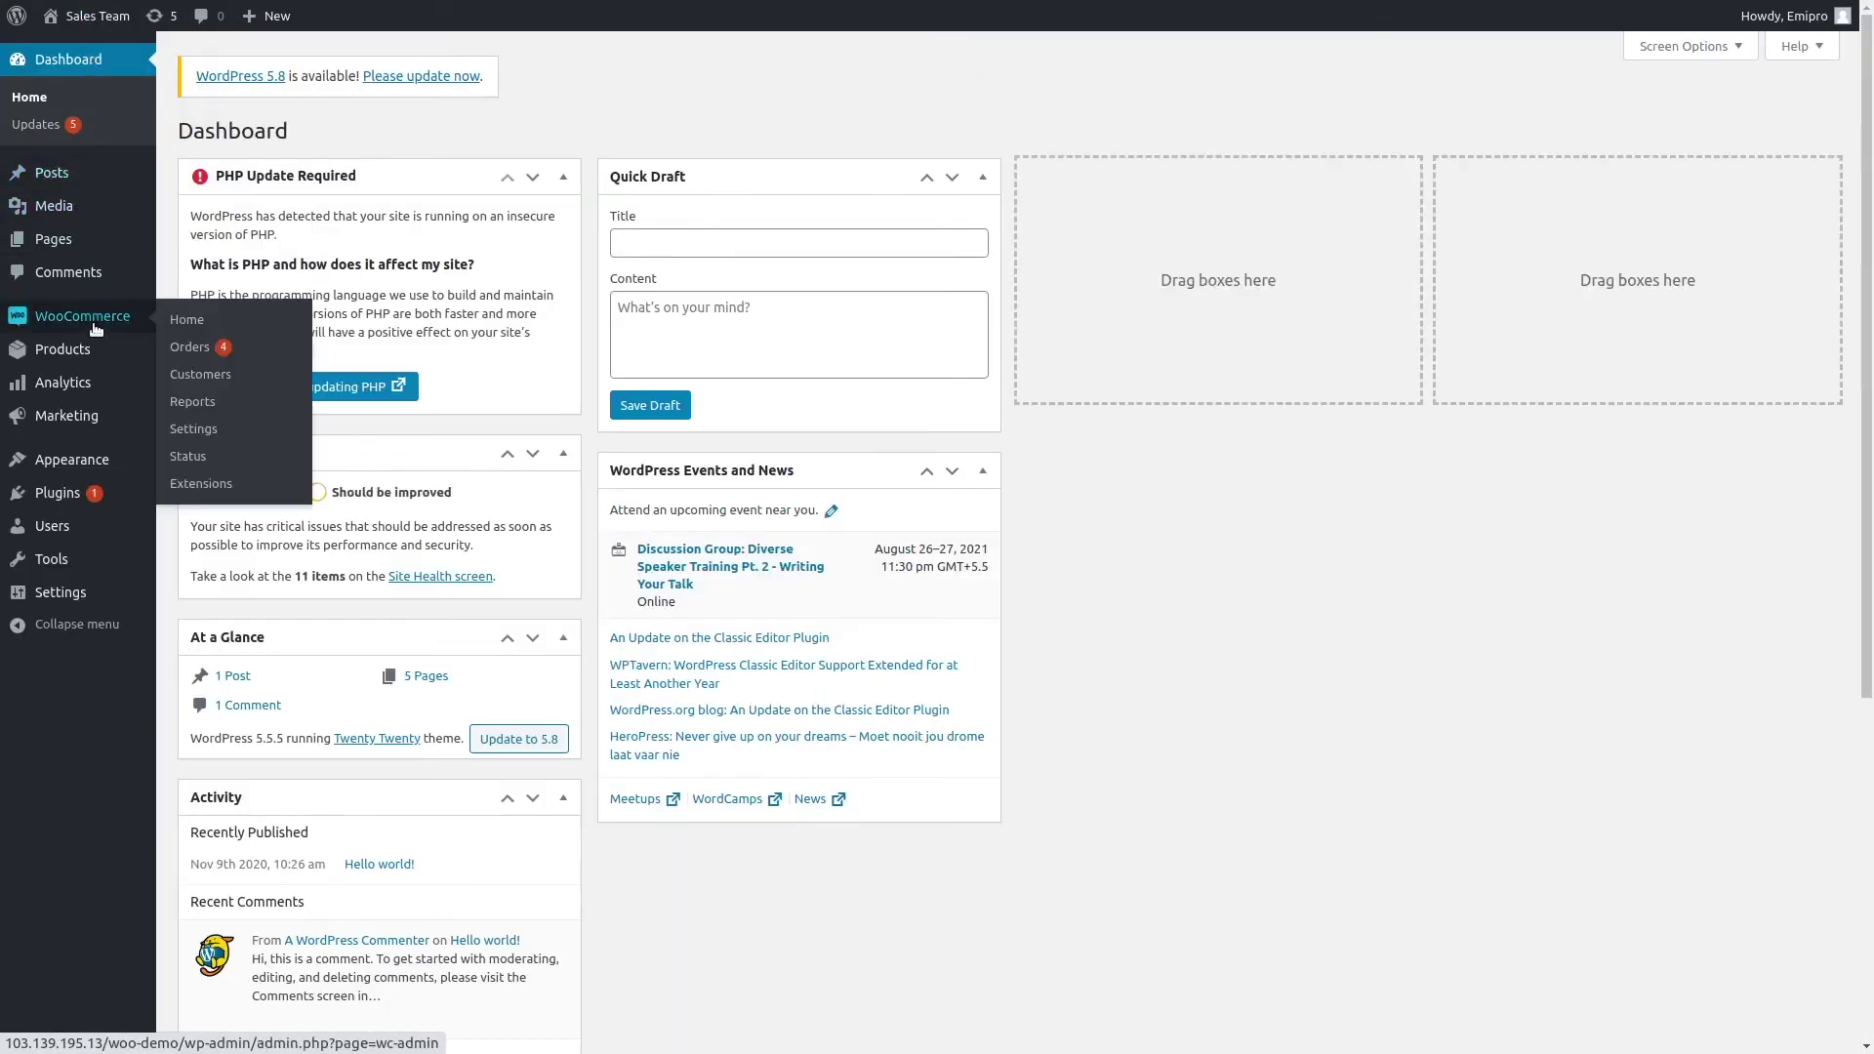
click(196, 353)
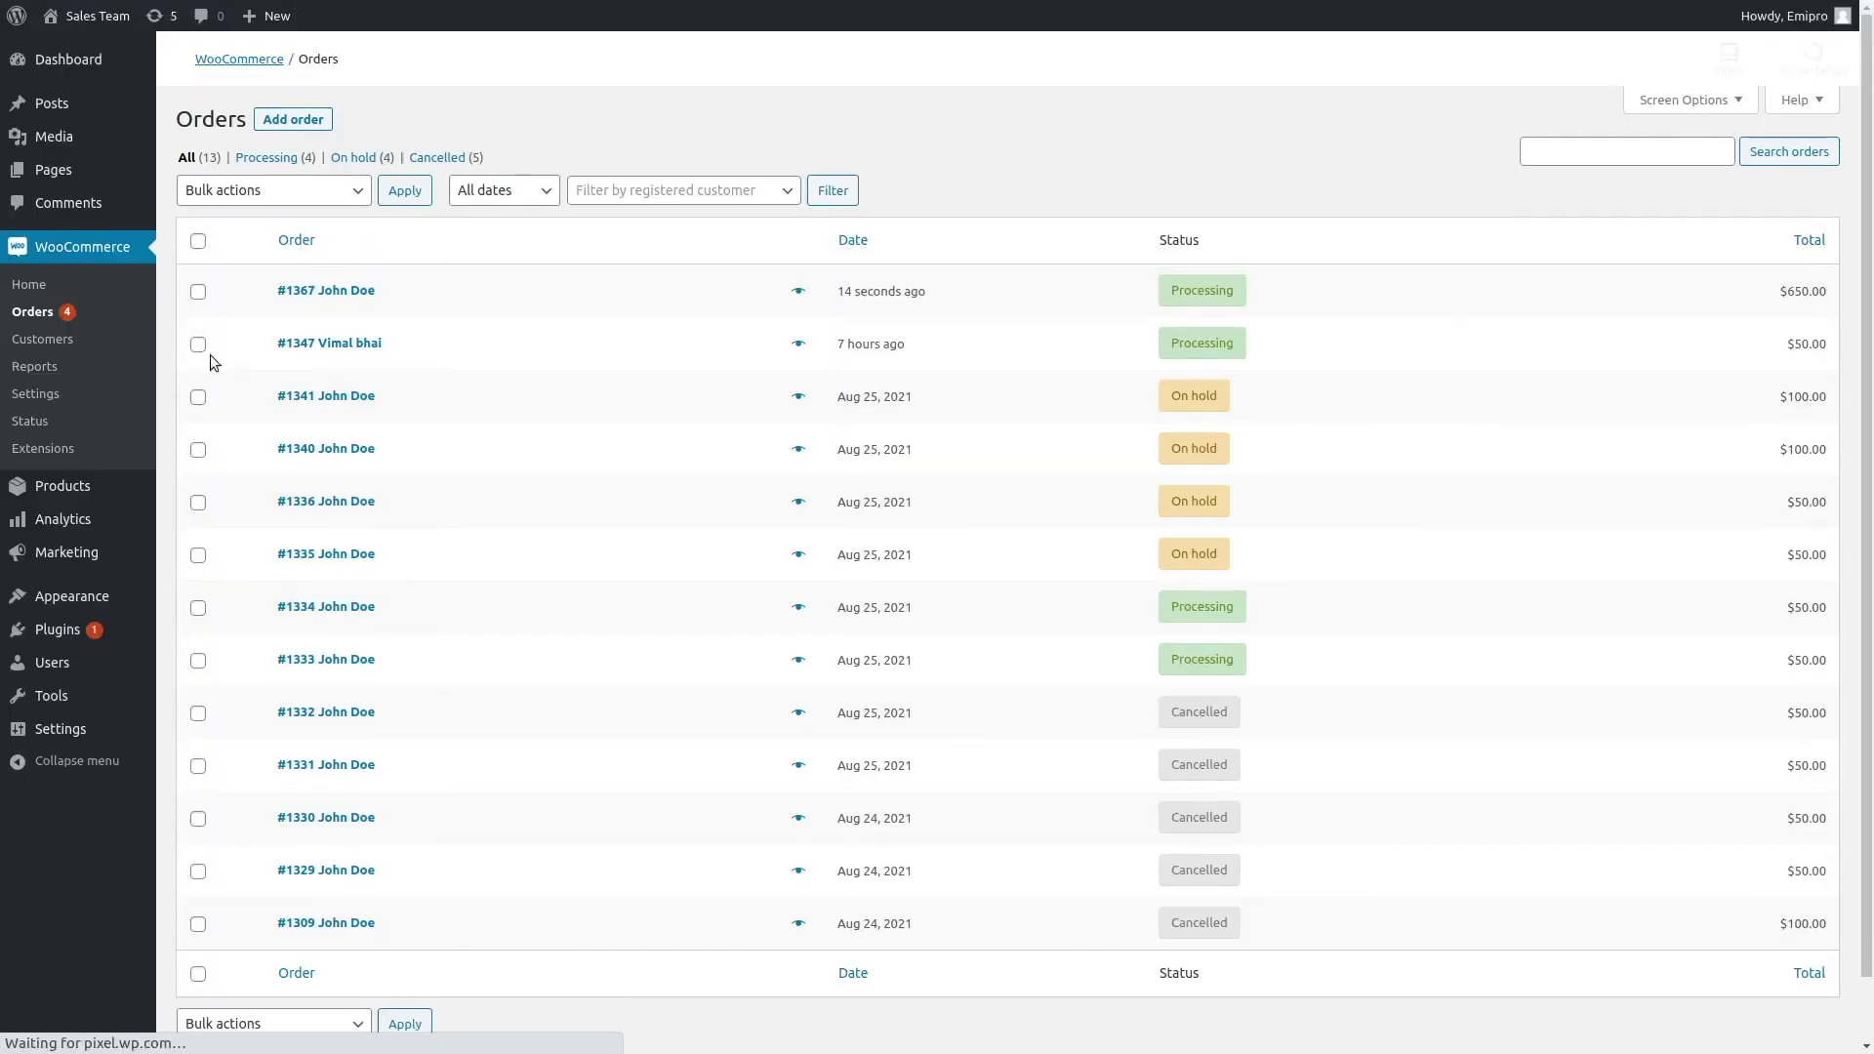
click(323, 296)
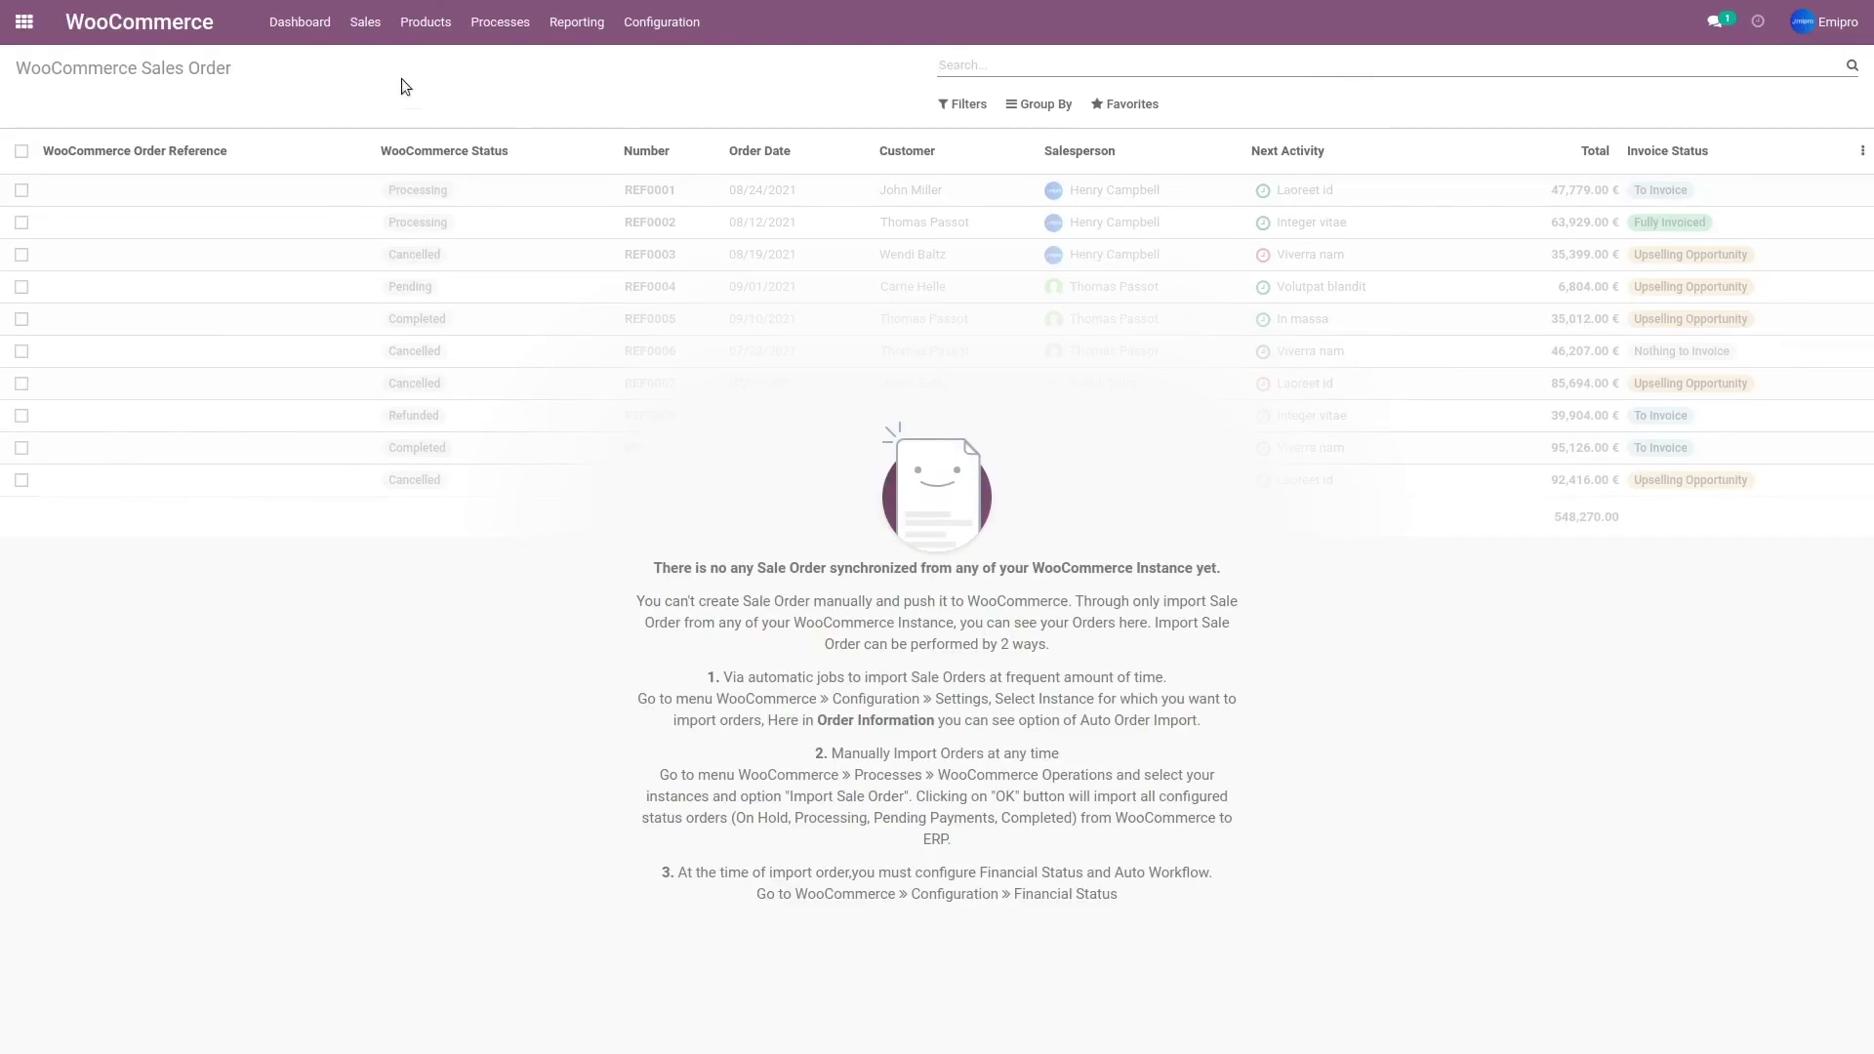
Switch to Odoo, reload the connector's sales orders and open the new order, and check its status in the WordPress orders list.
click(365, 21)
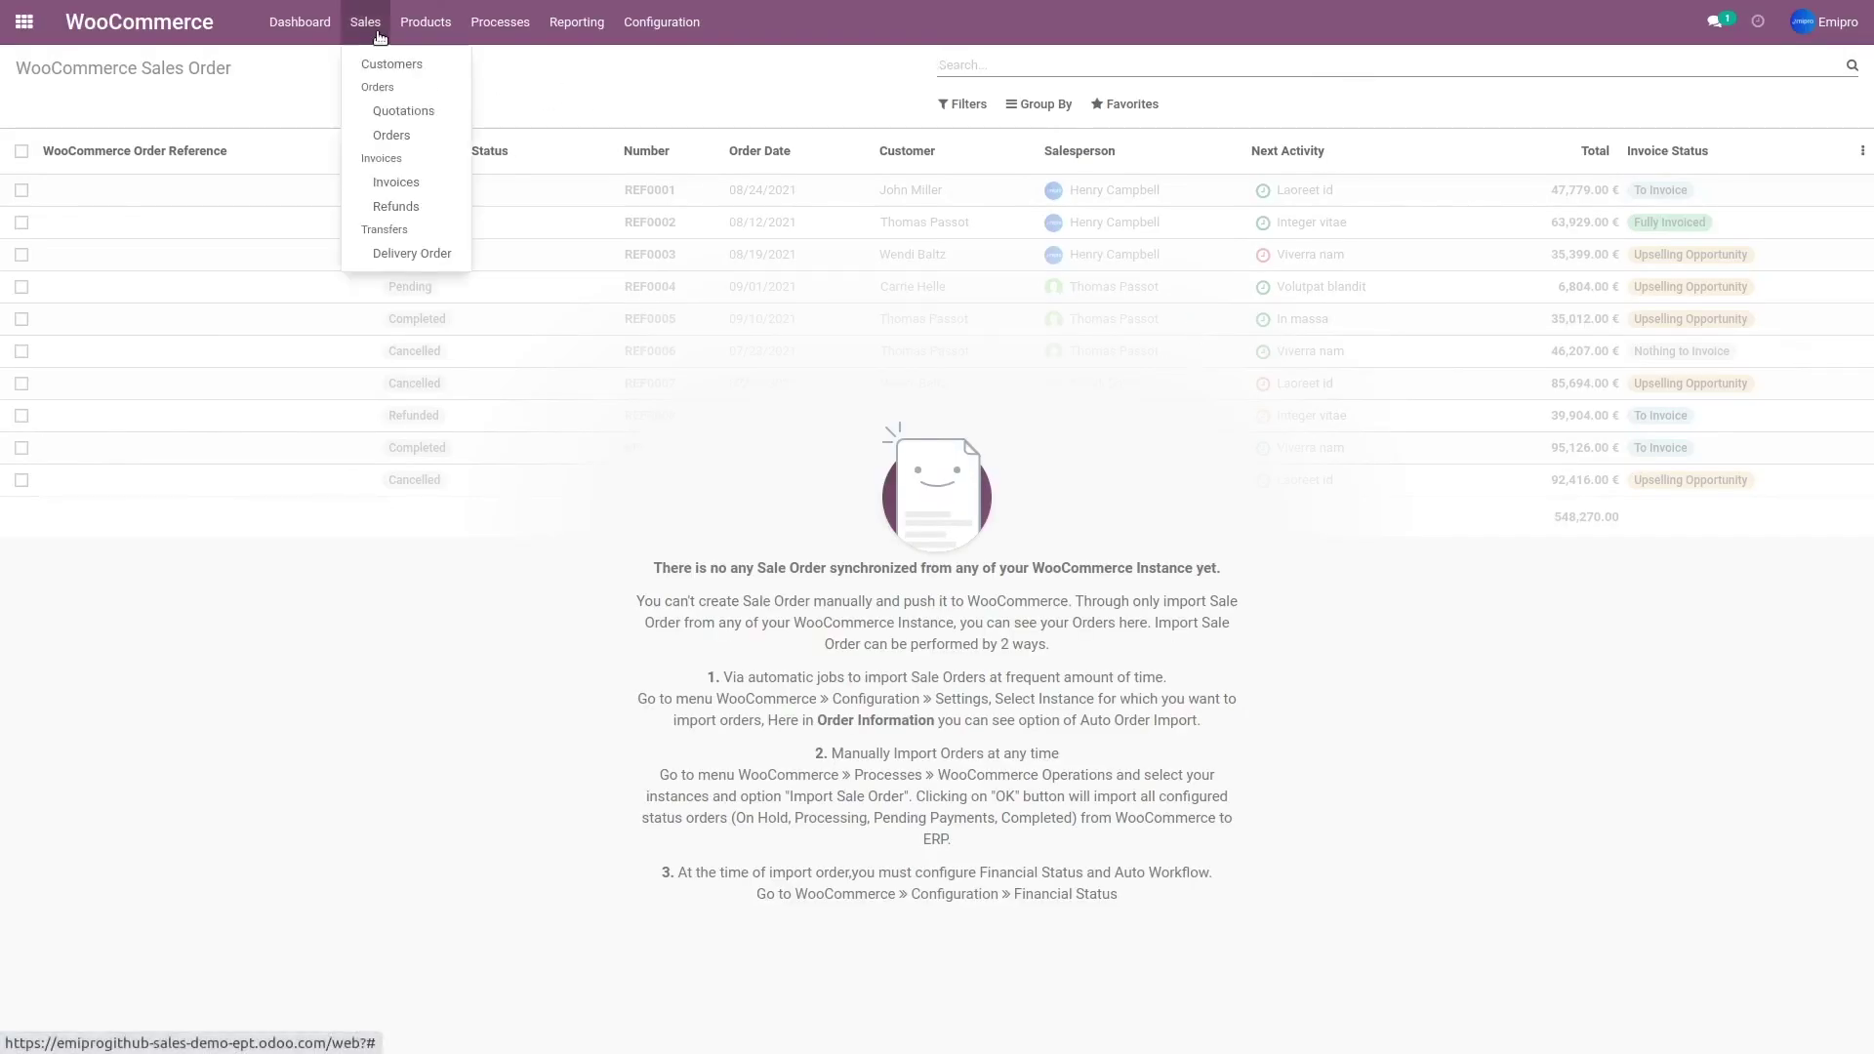
click(392, 135)
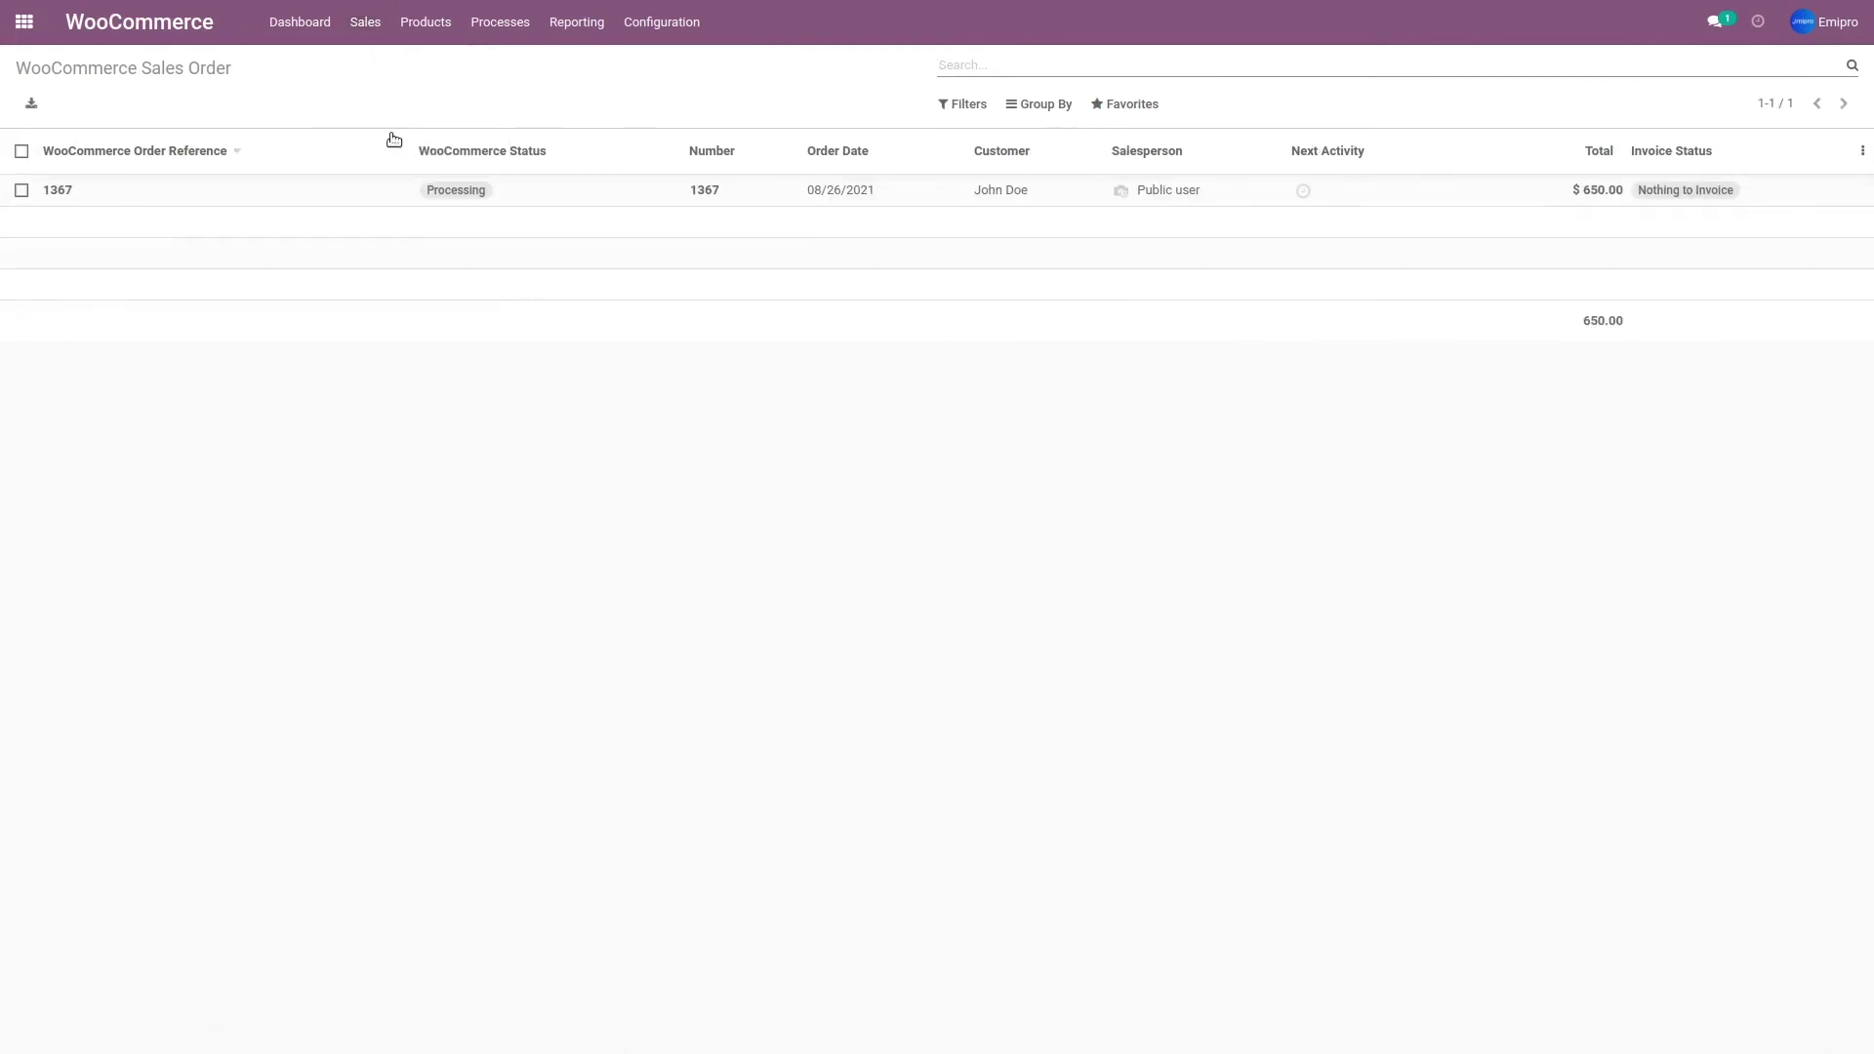
click(75, 201)
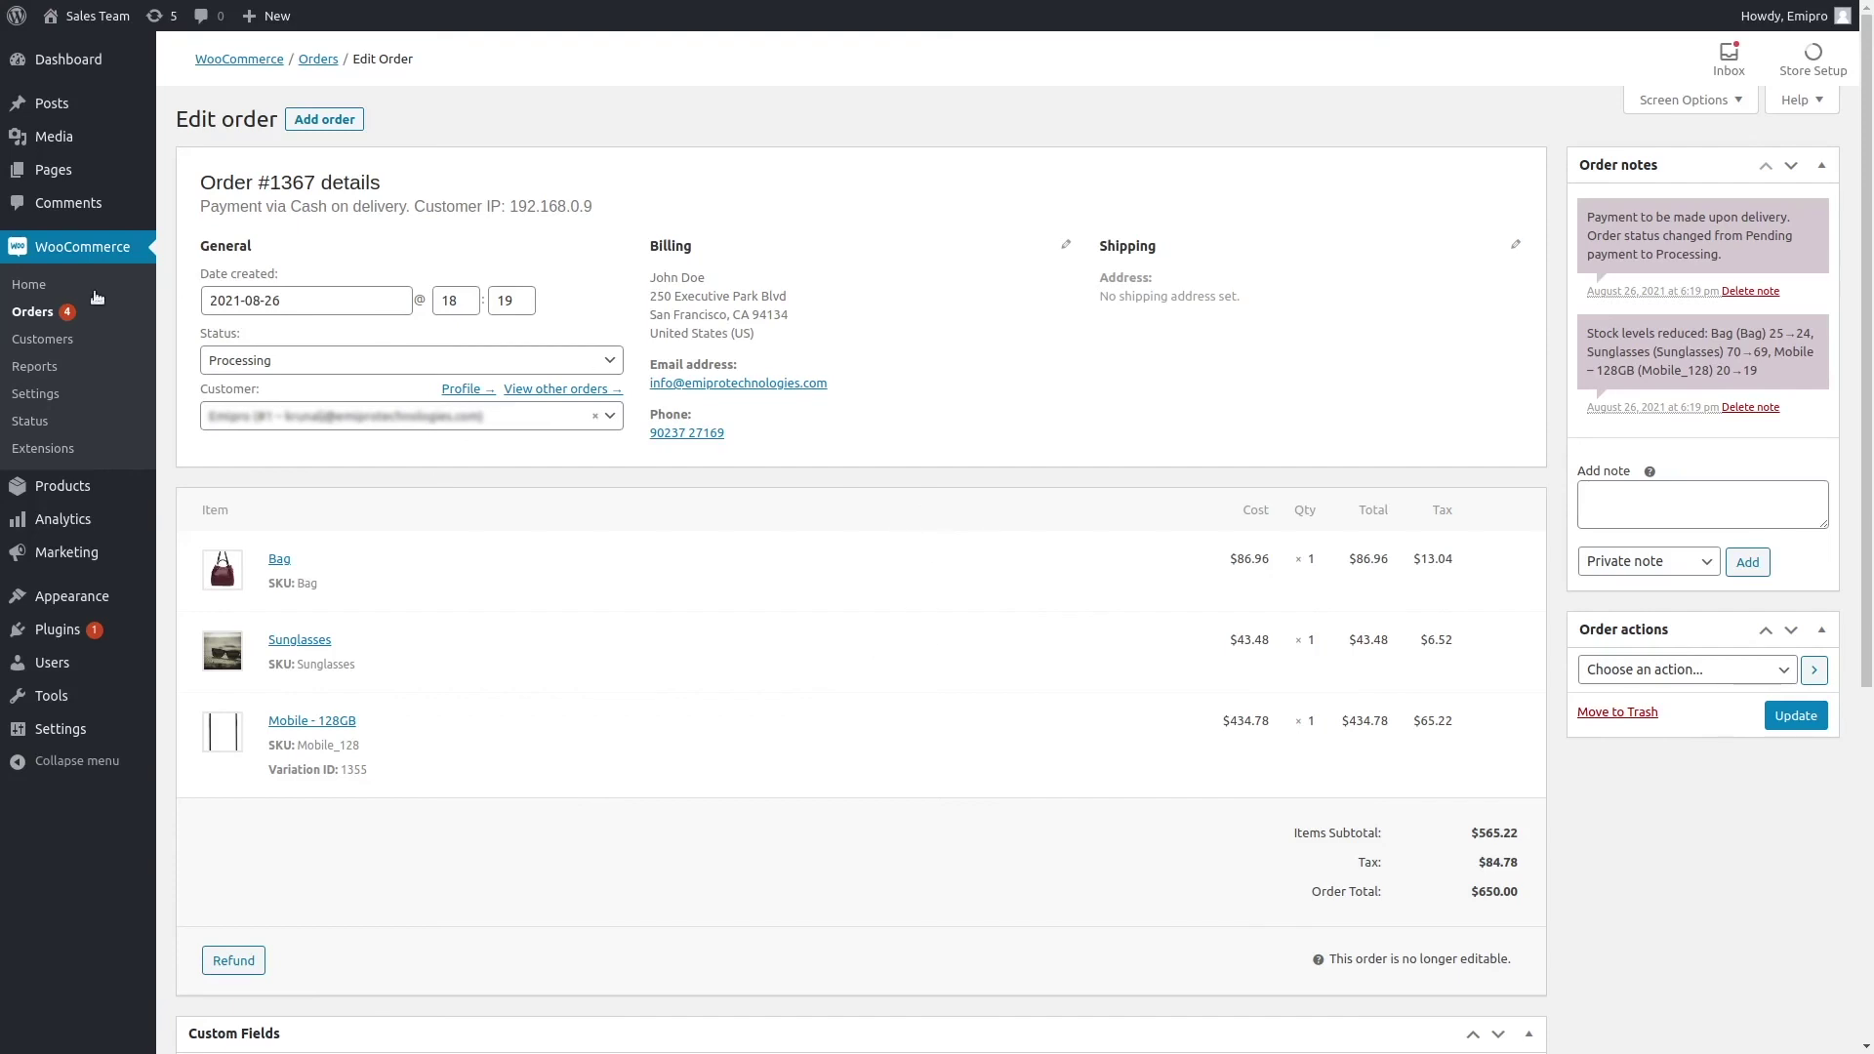
click(39, 312)
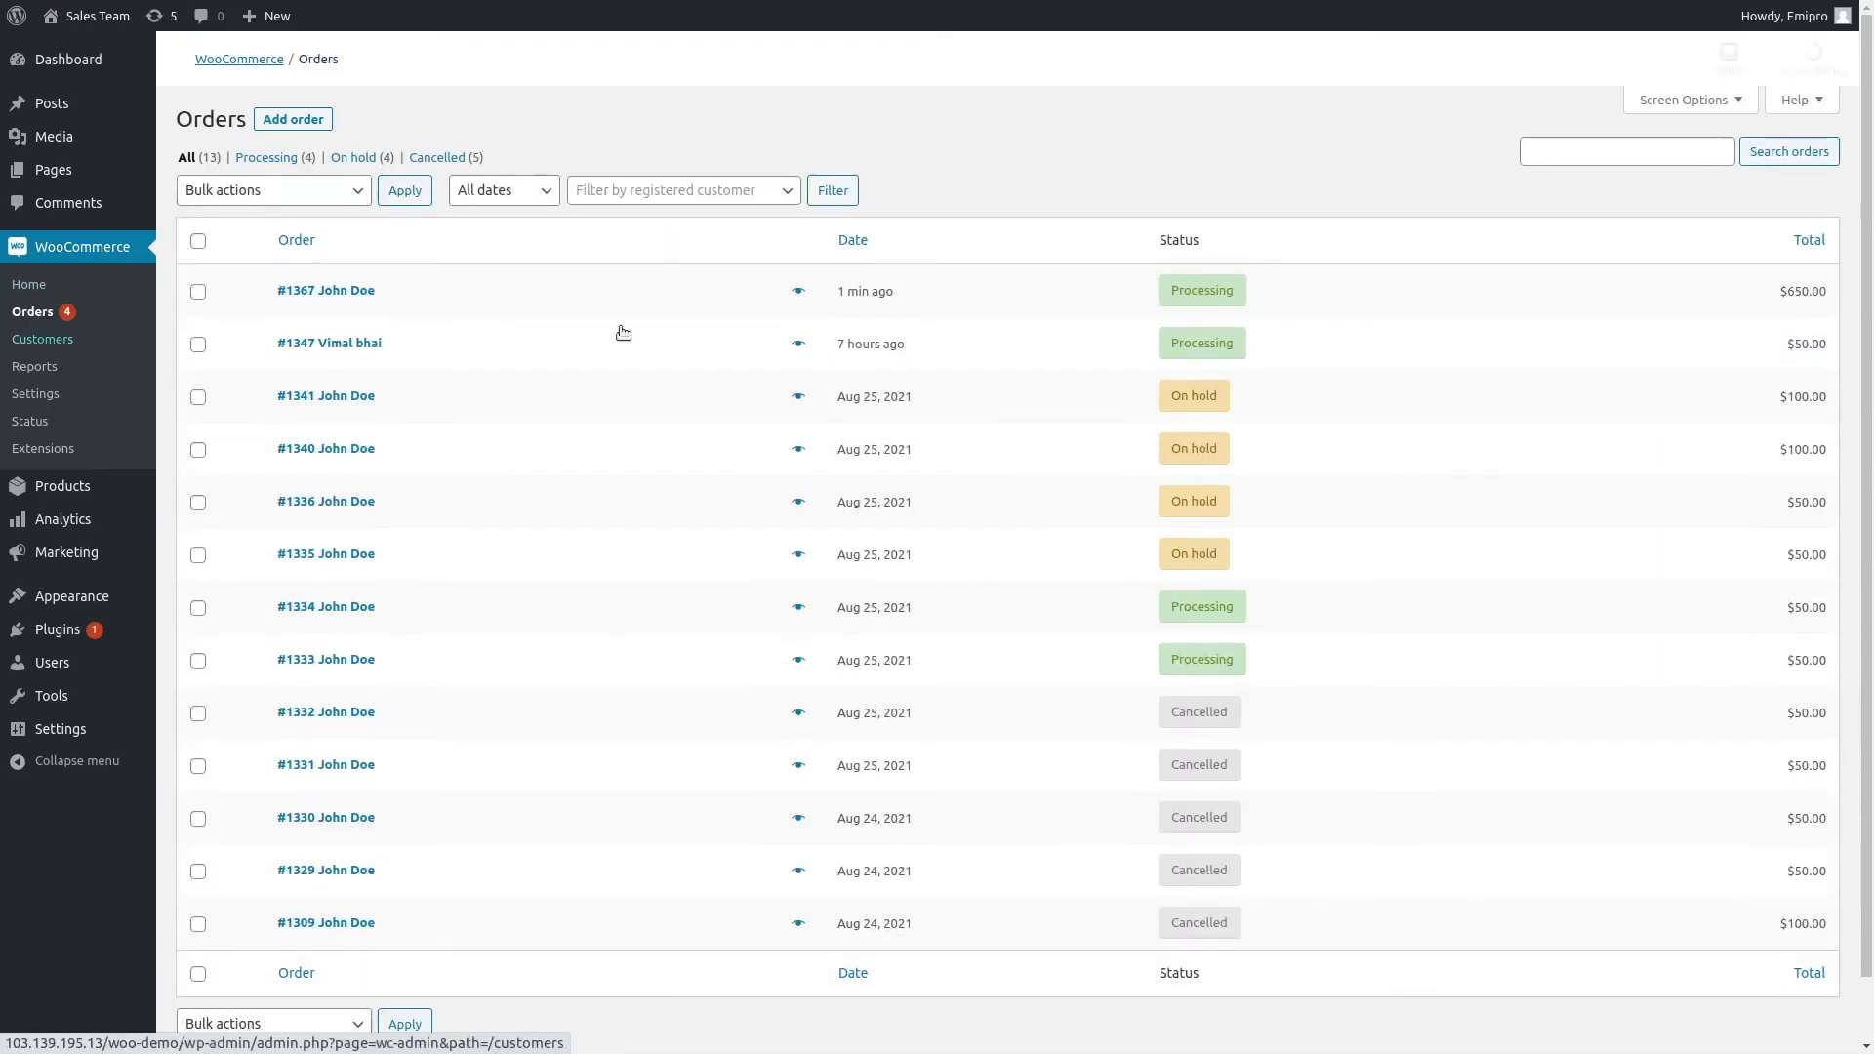
mouse_move(1217, 303)
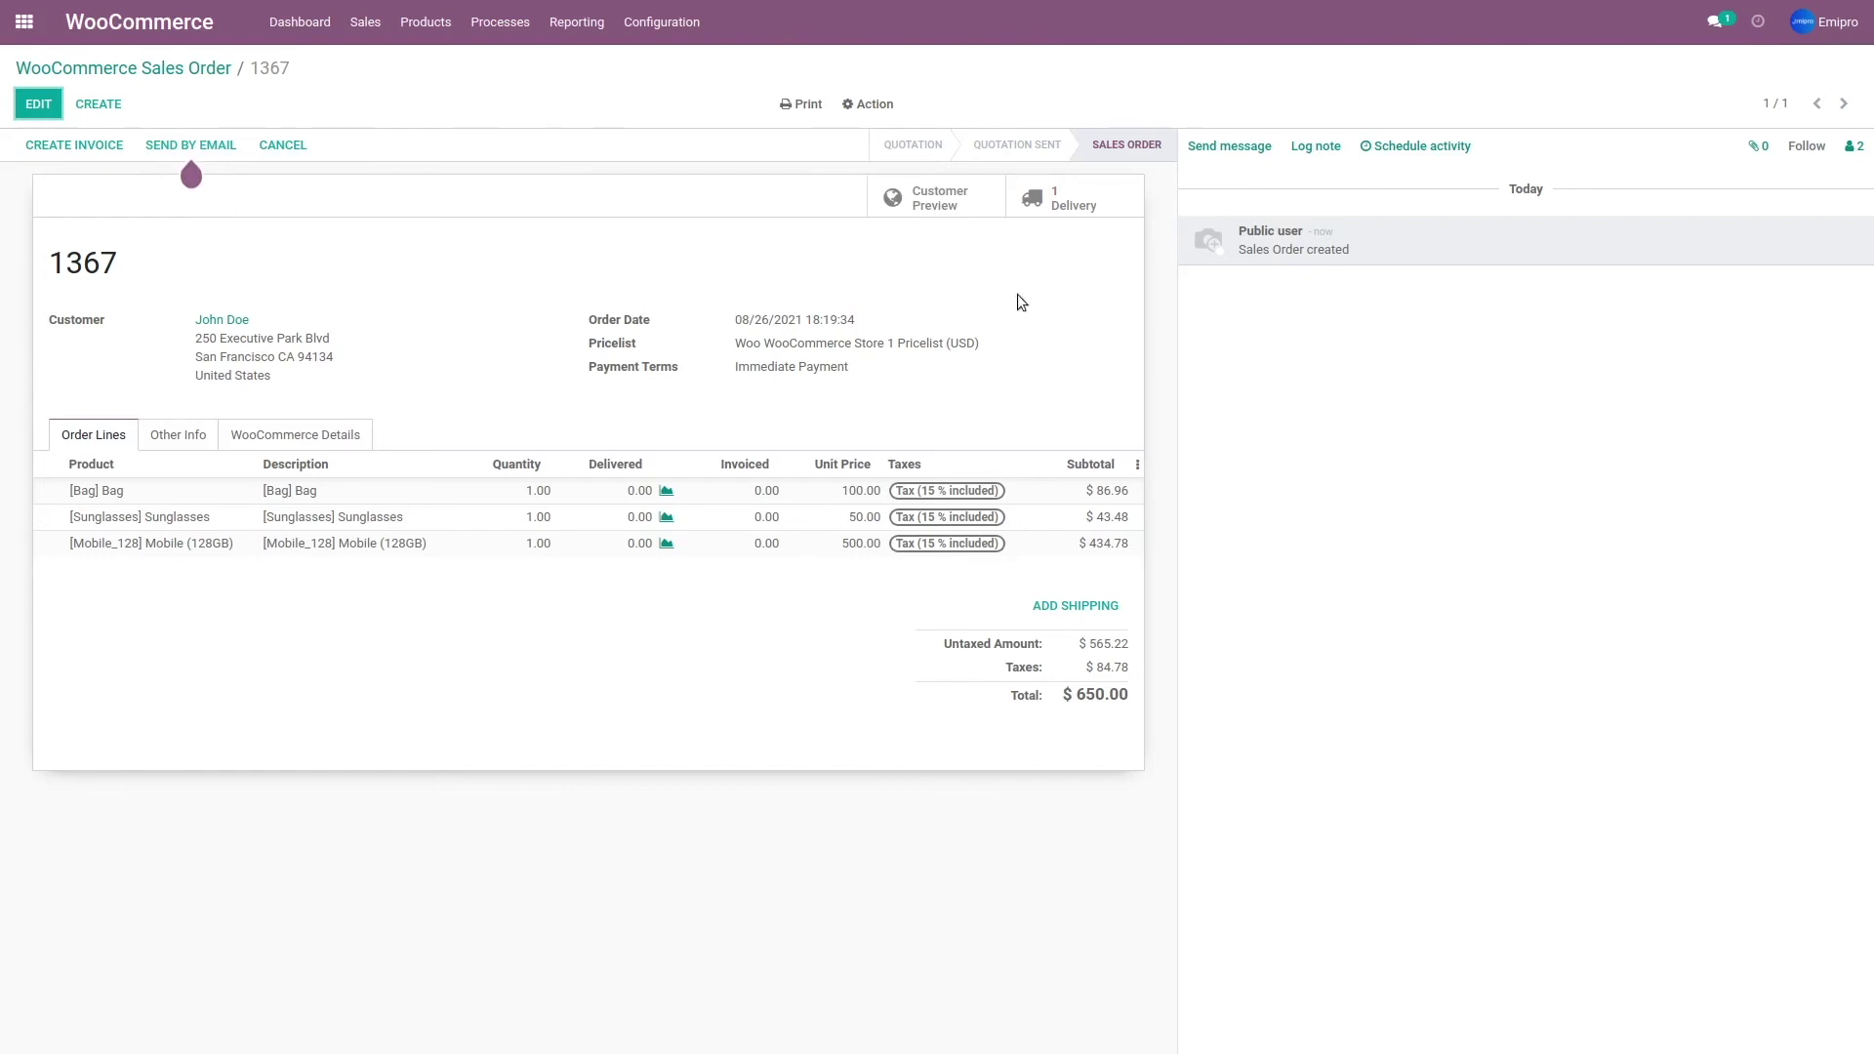
In Odoo, validate the sales order's delivery as an immediate transfer with SMS disabled, and return to the order.
click(1077, 205)
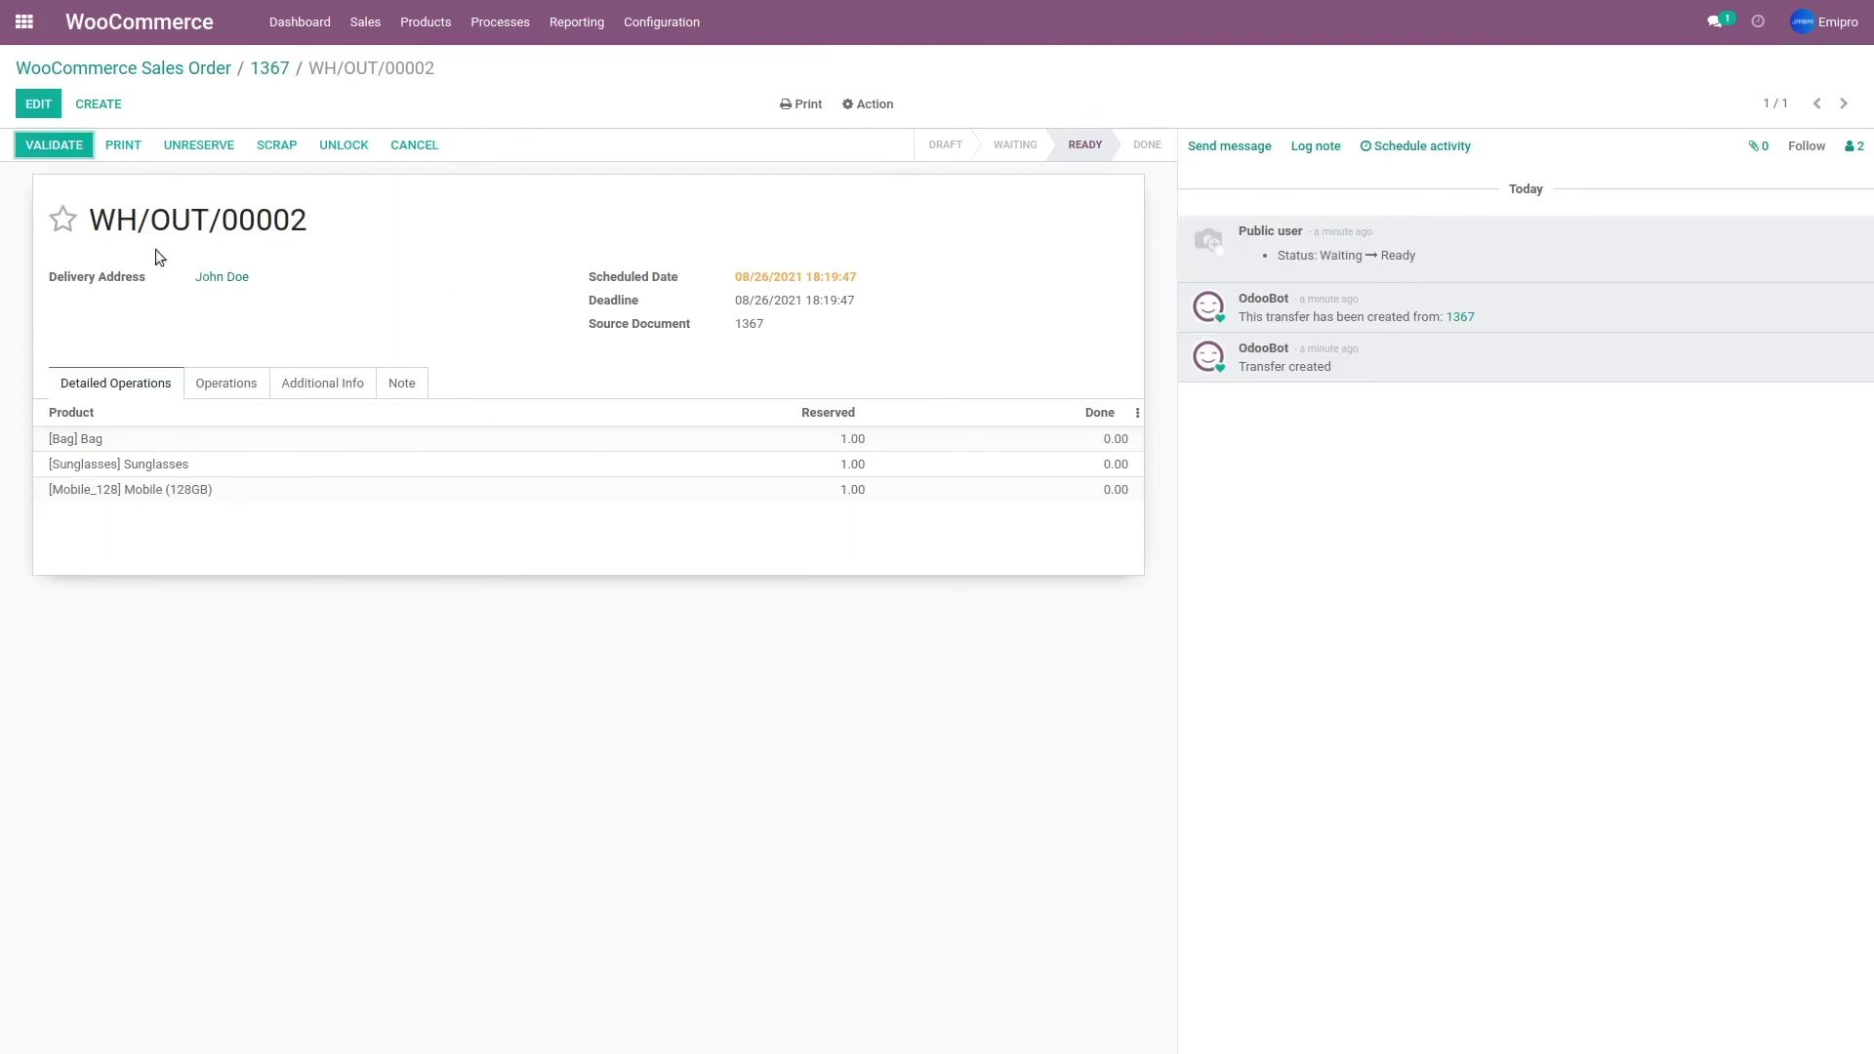
click(59, 147)
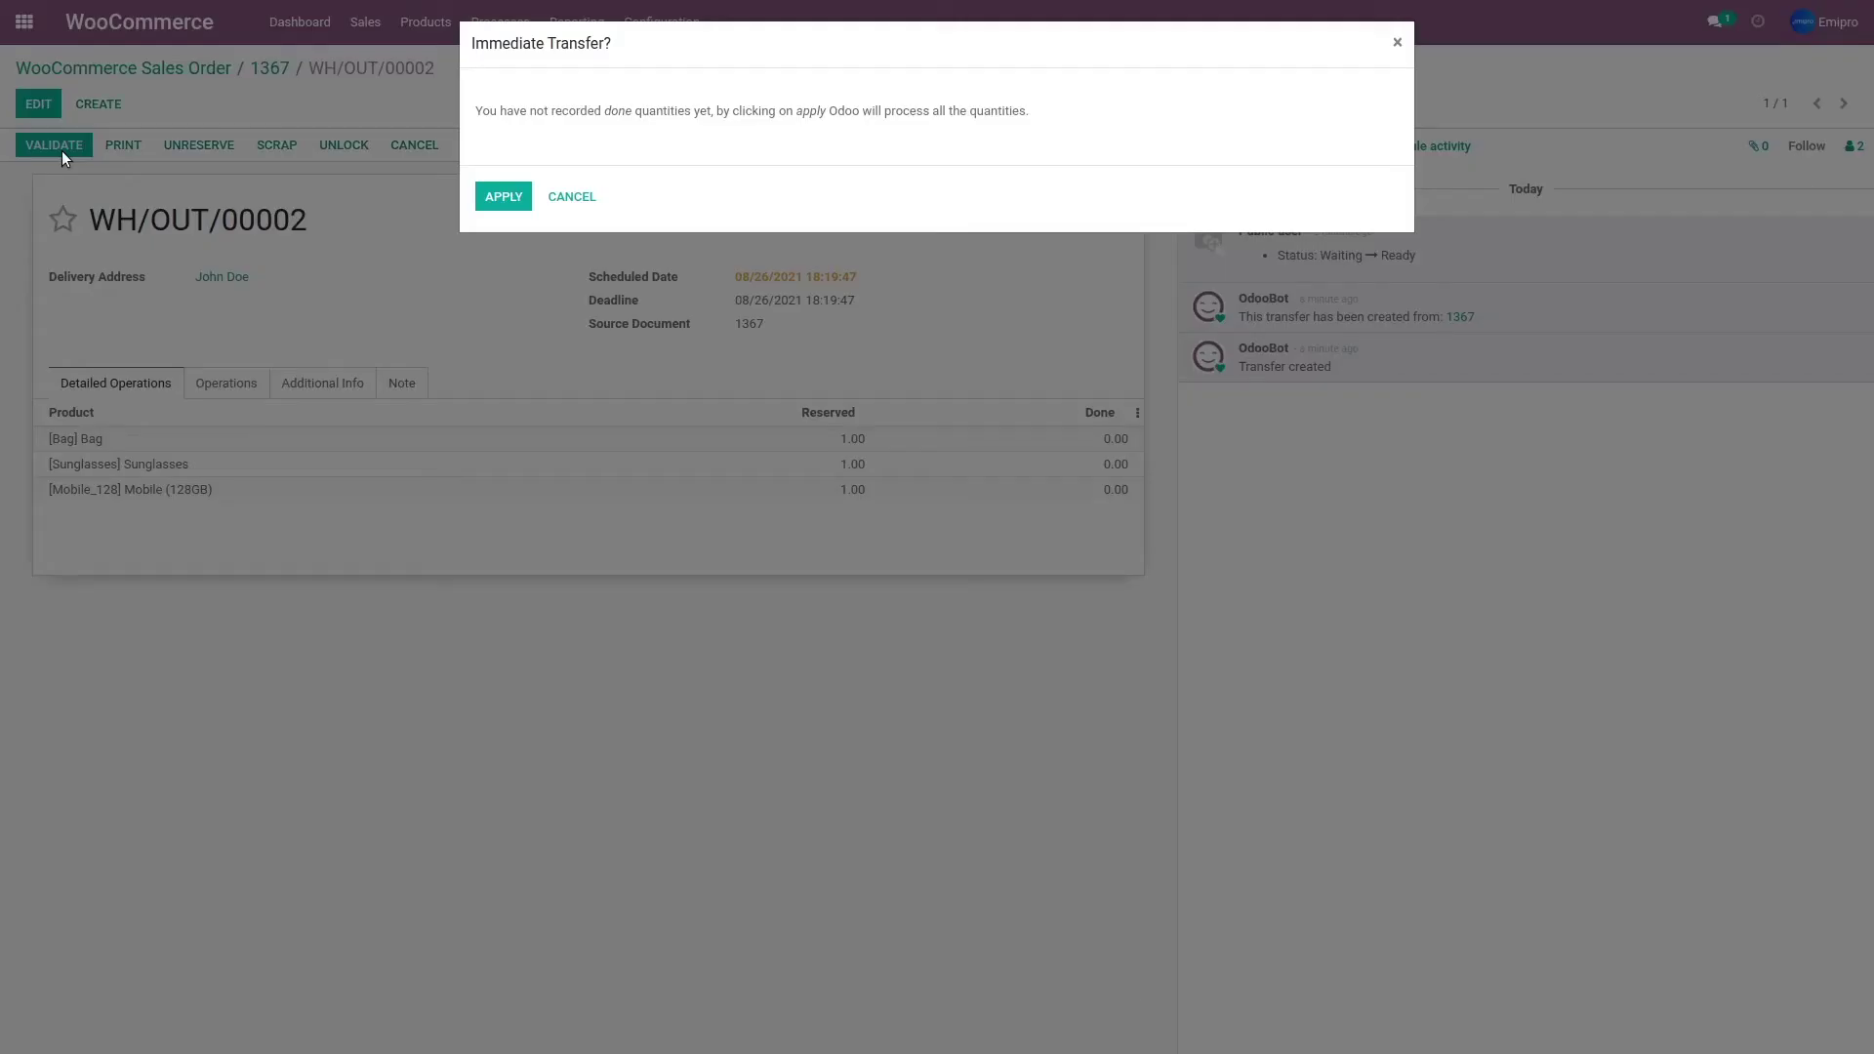
click(493, 199)
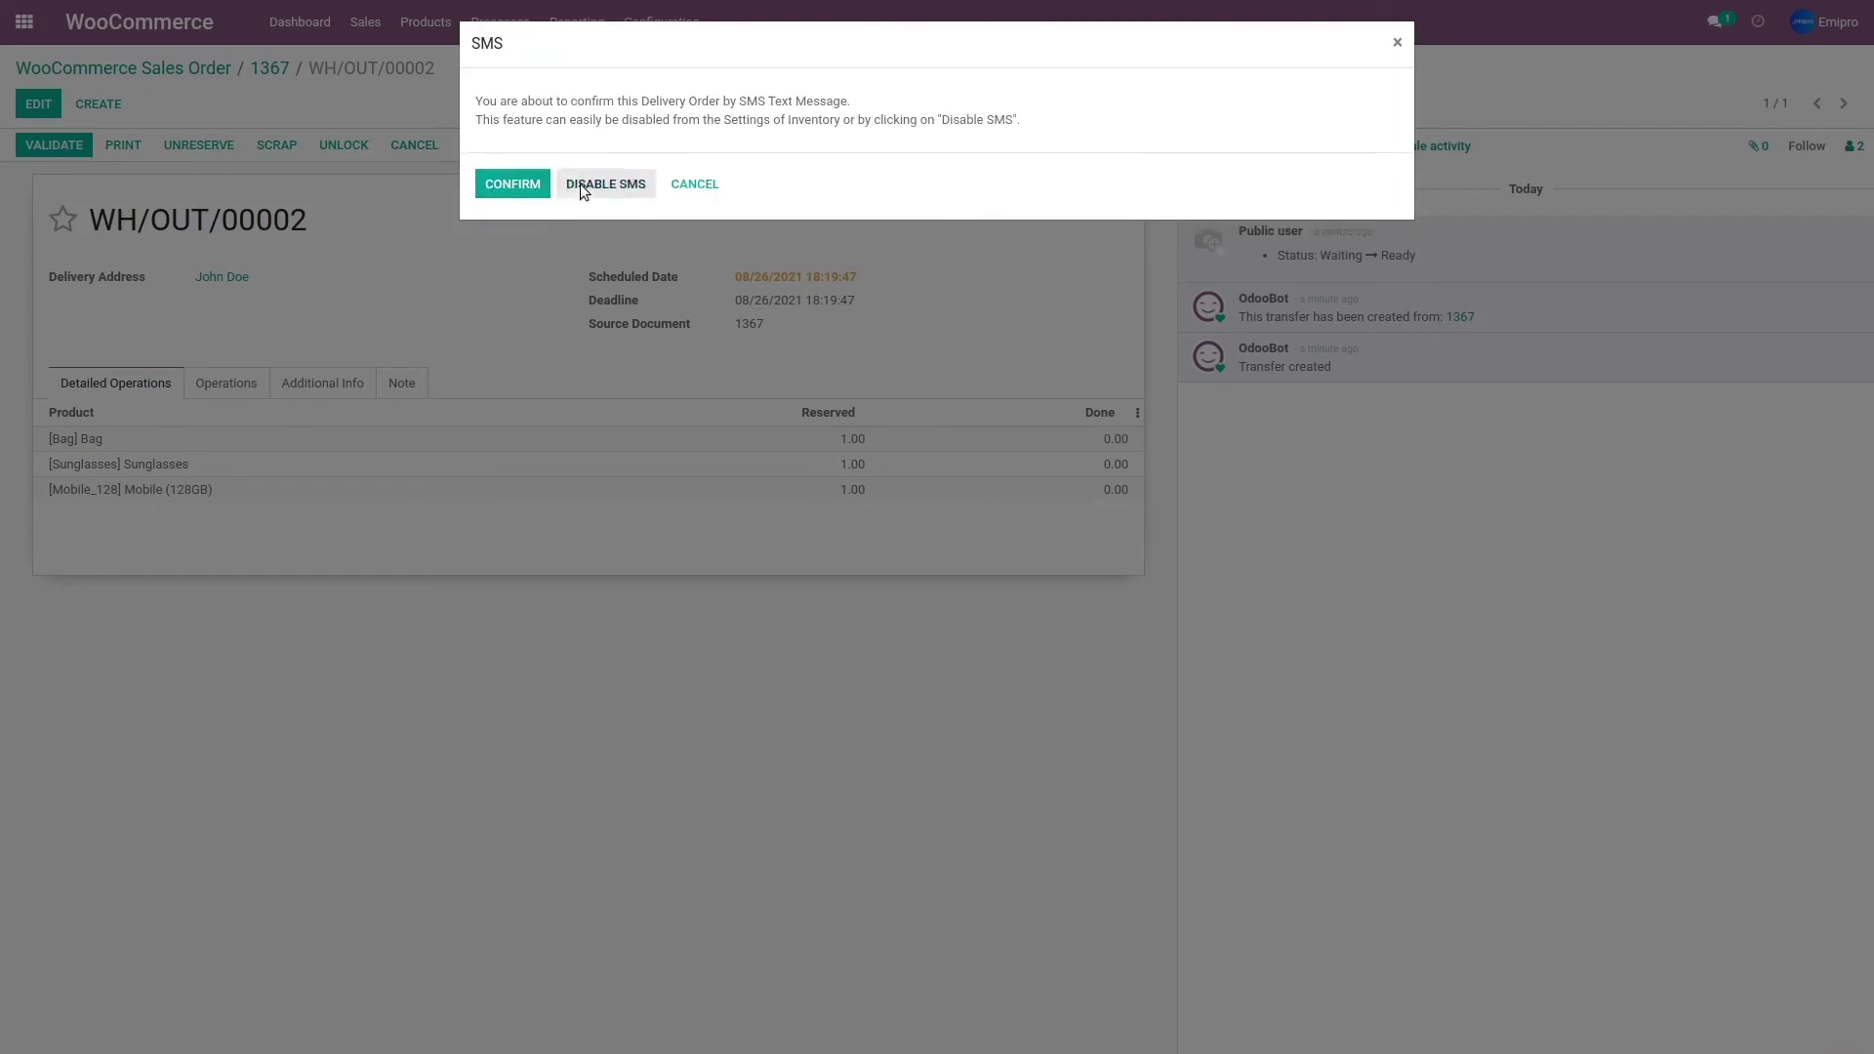
click(580, 183)
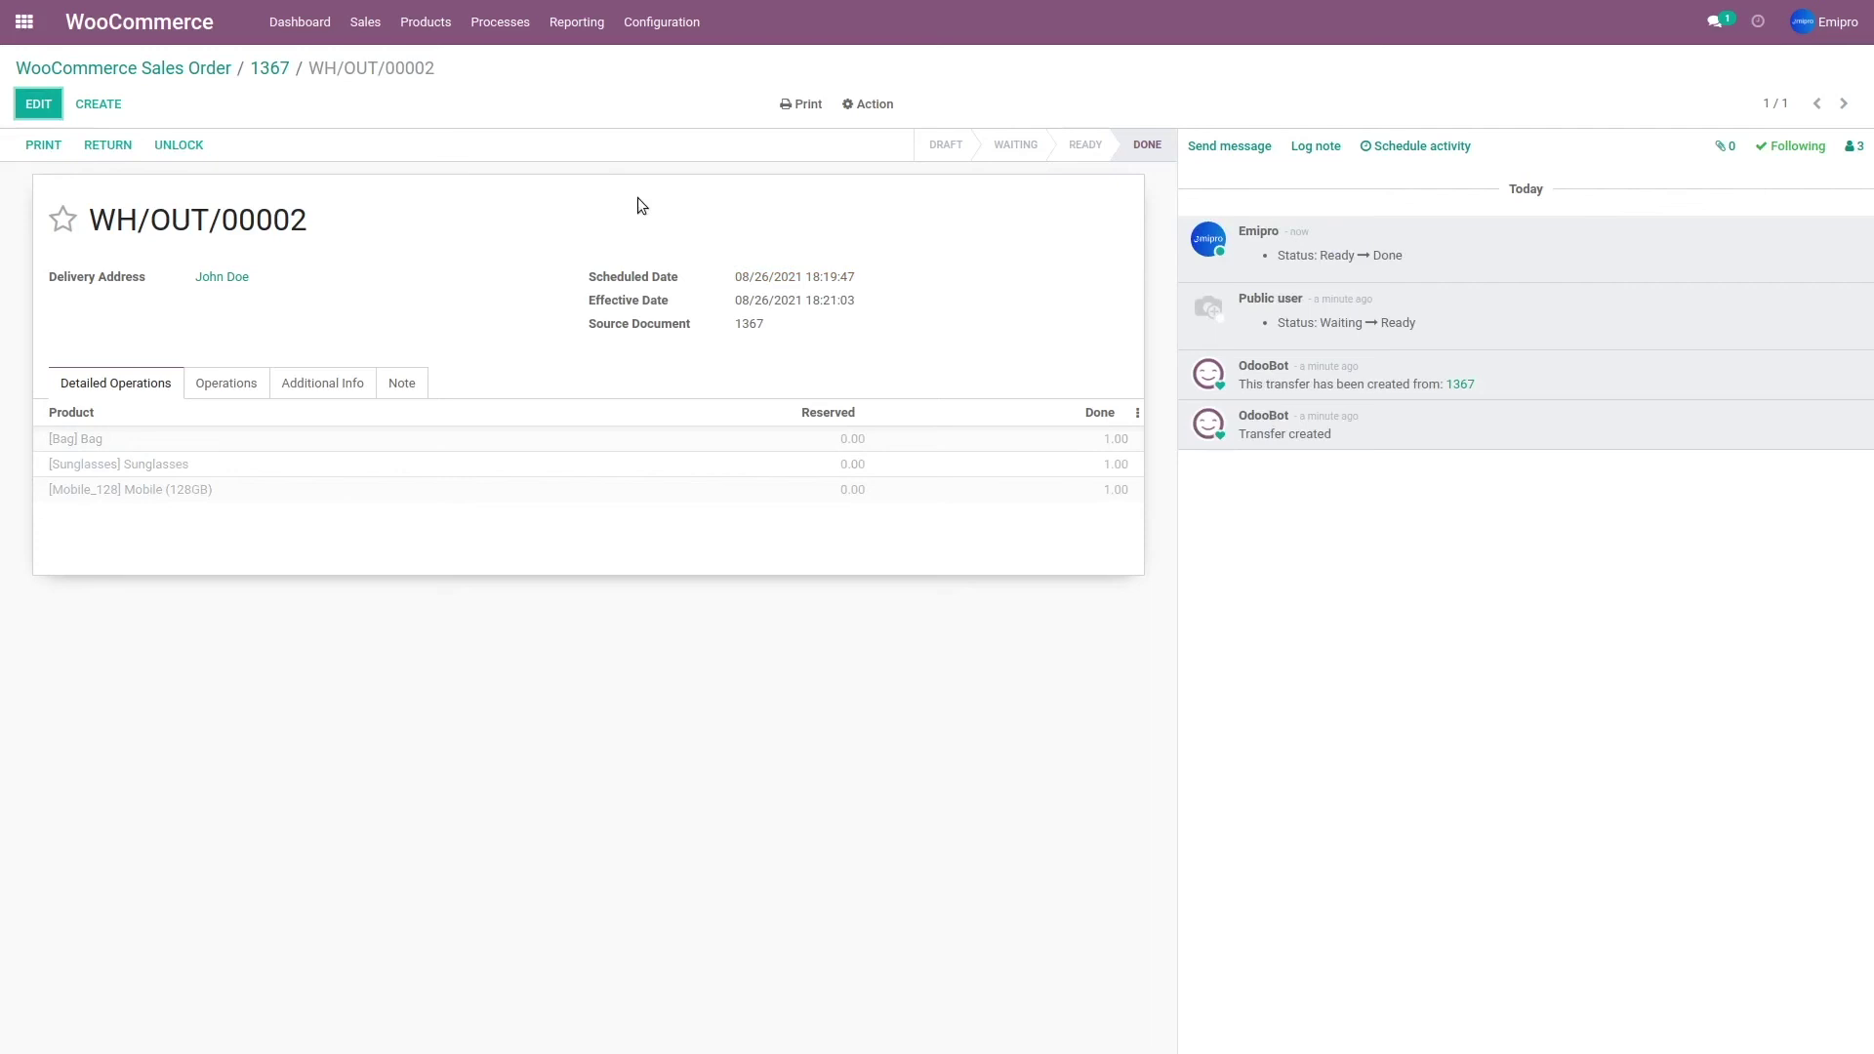
click(268, 70)
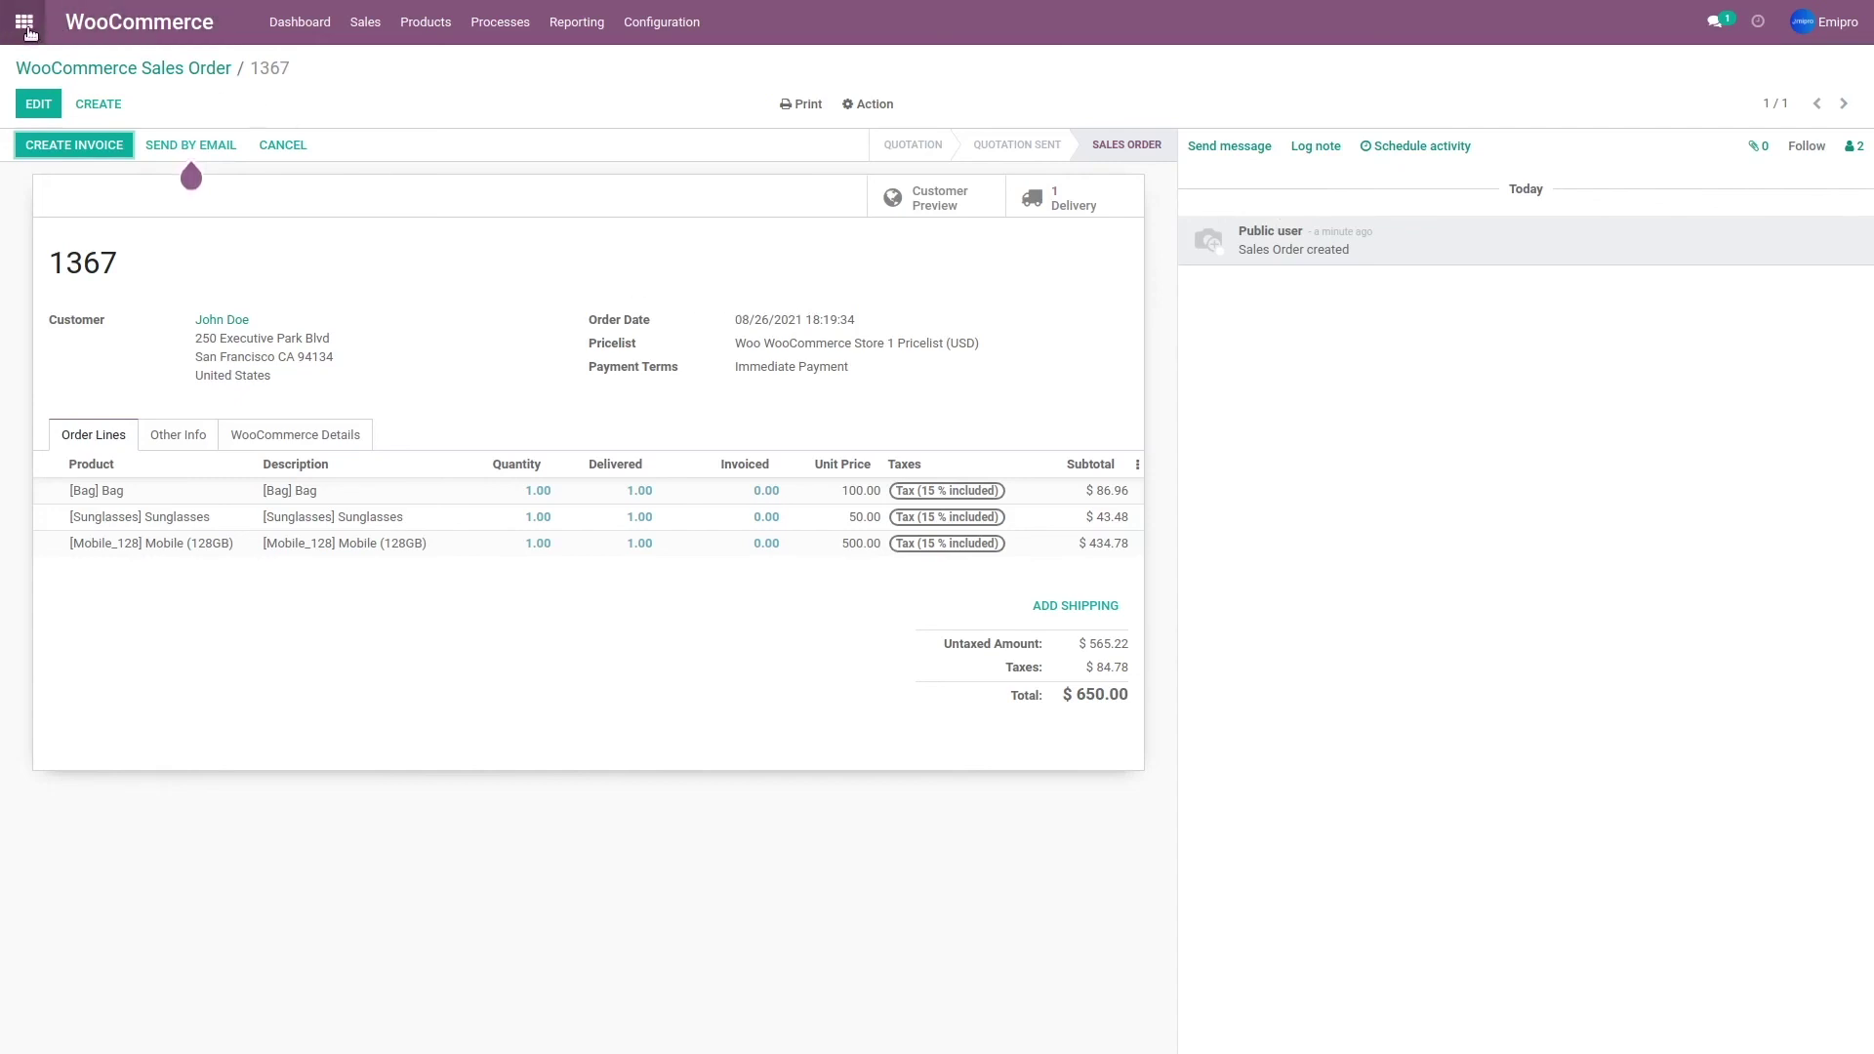
From the WooCommerce connector's dashboard, execute the Update Order Shipping Status operation for WooCommerce Store 1.
click(316, 26)
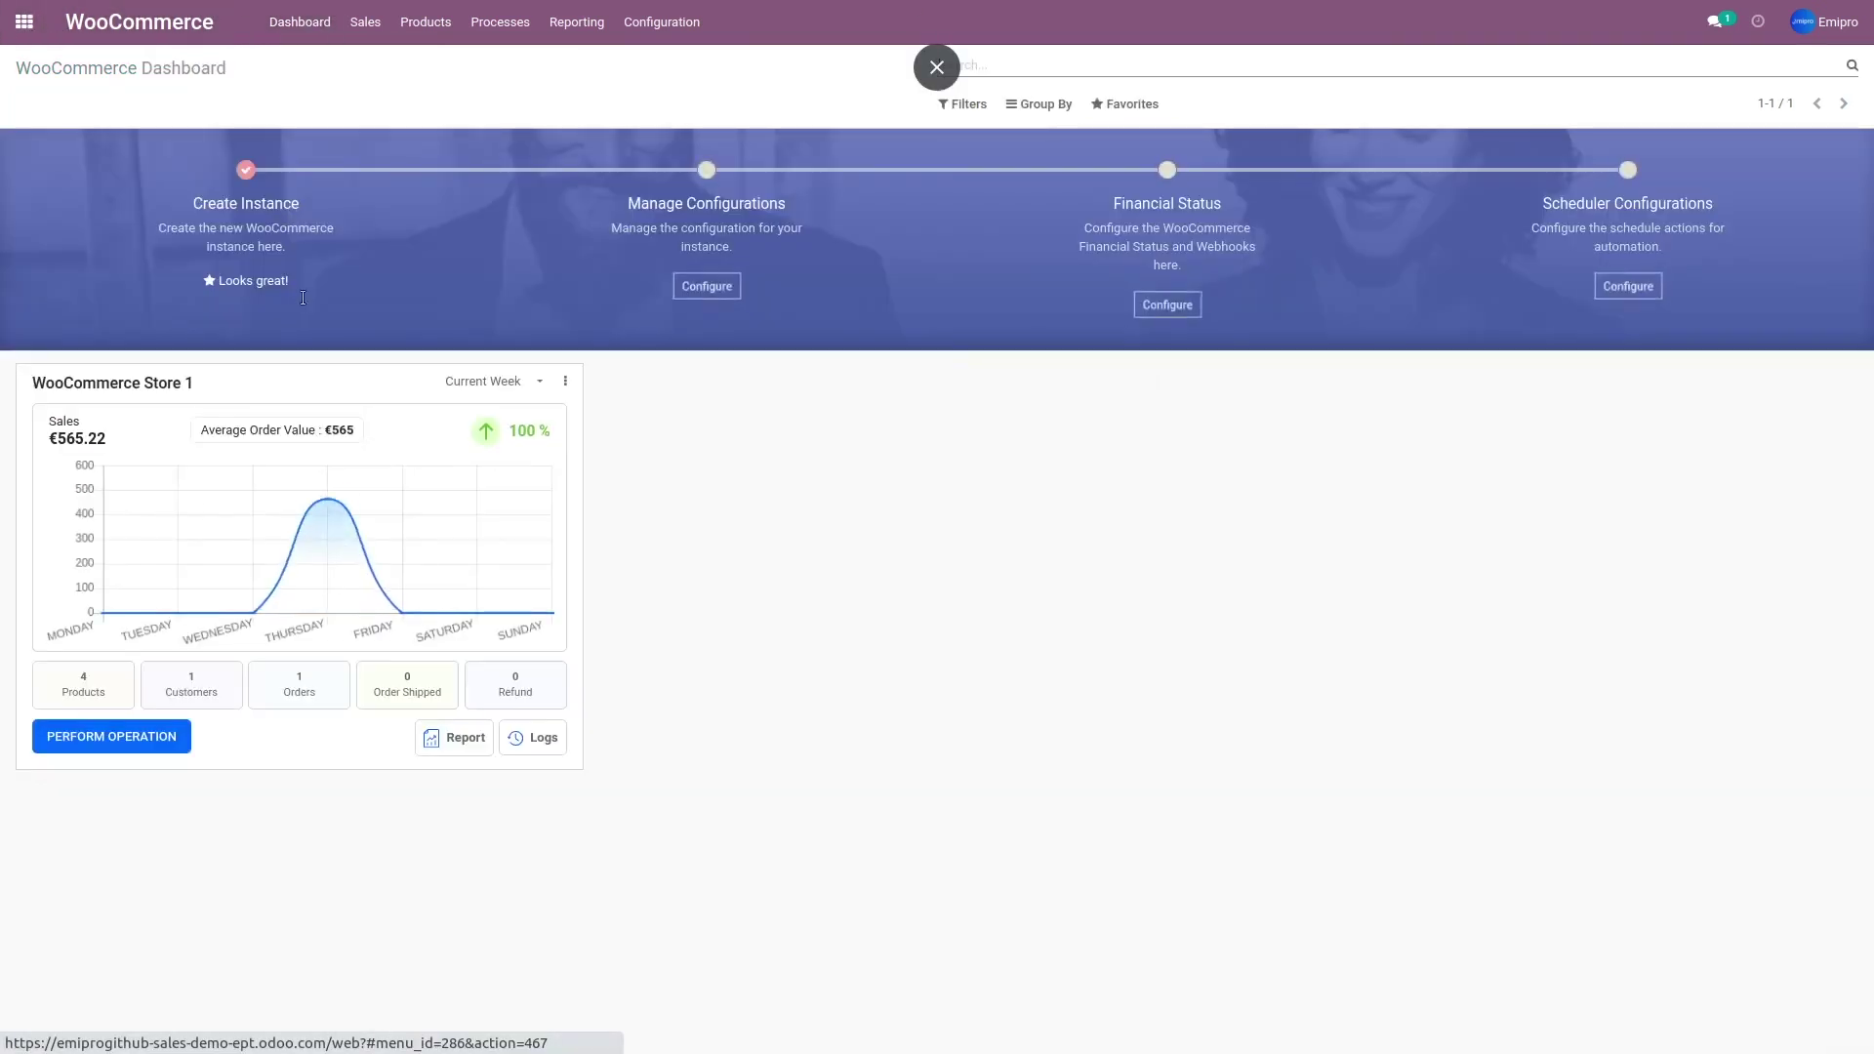
click(153, 739)
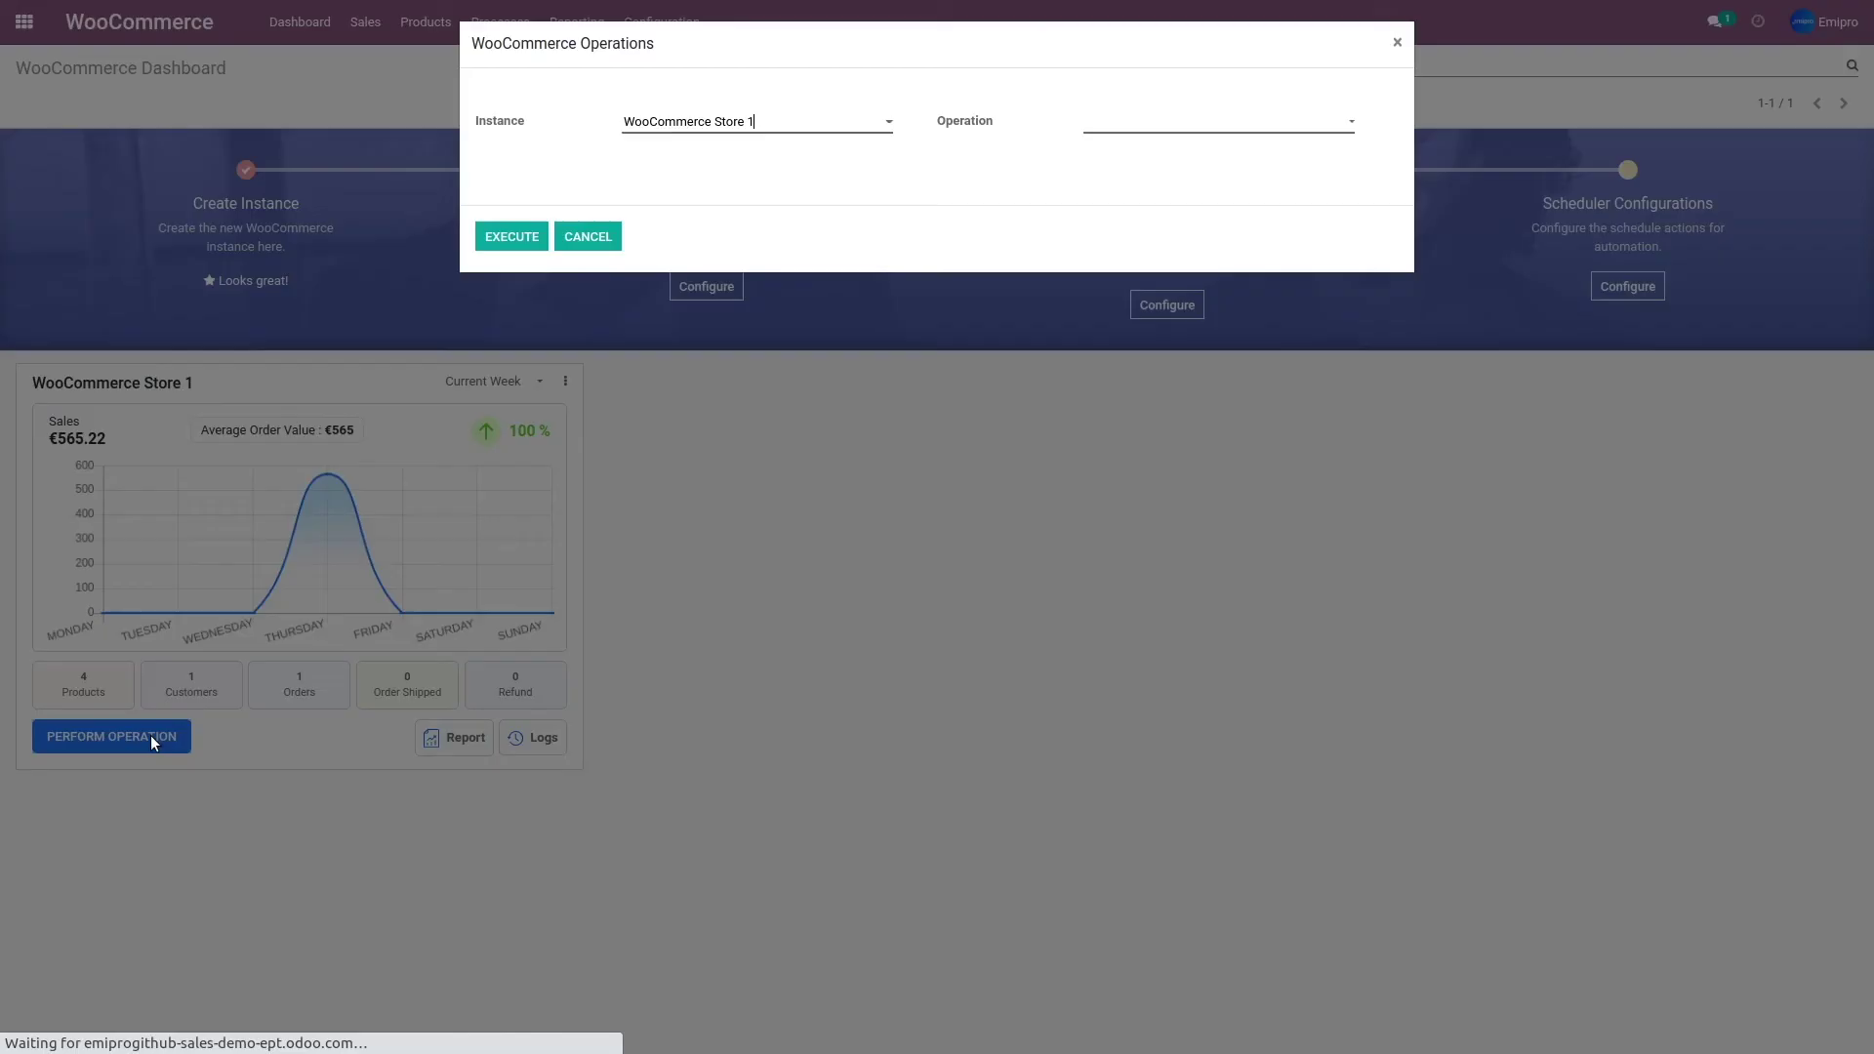
click(1181, 127)
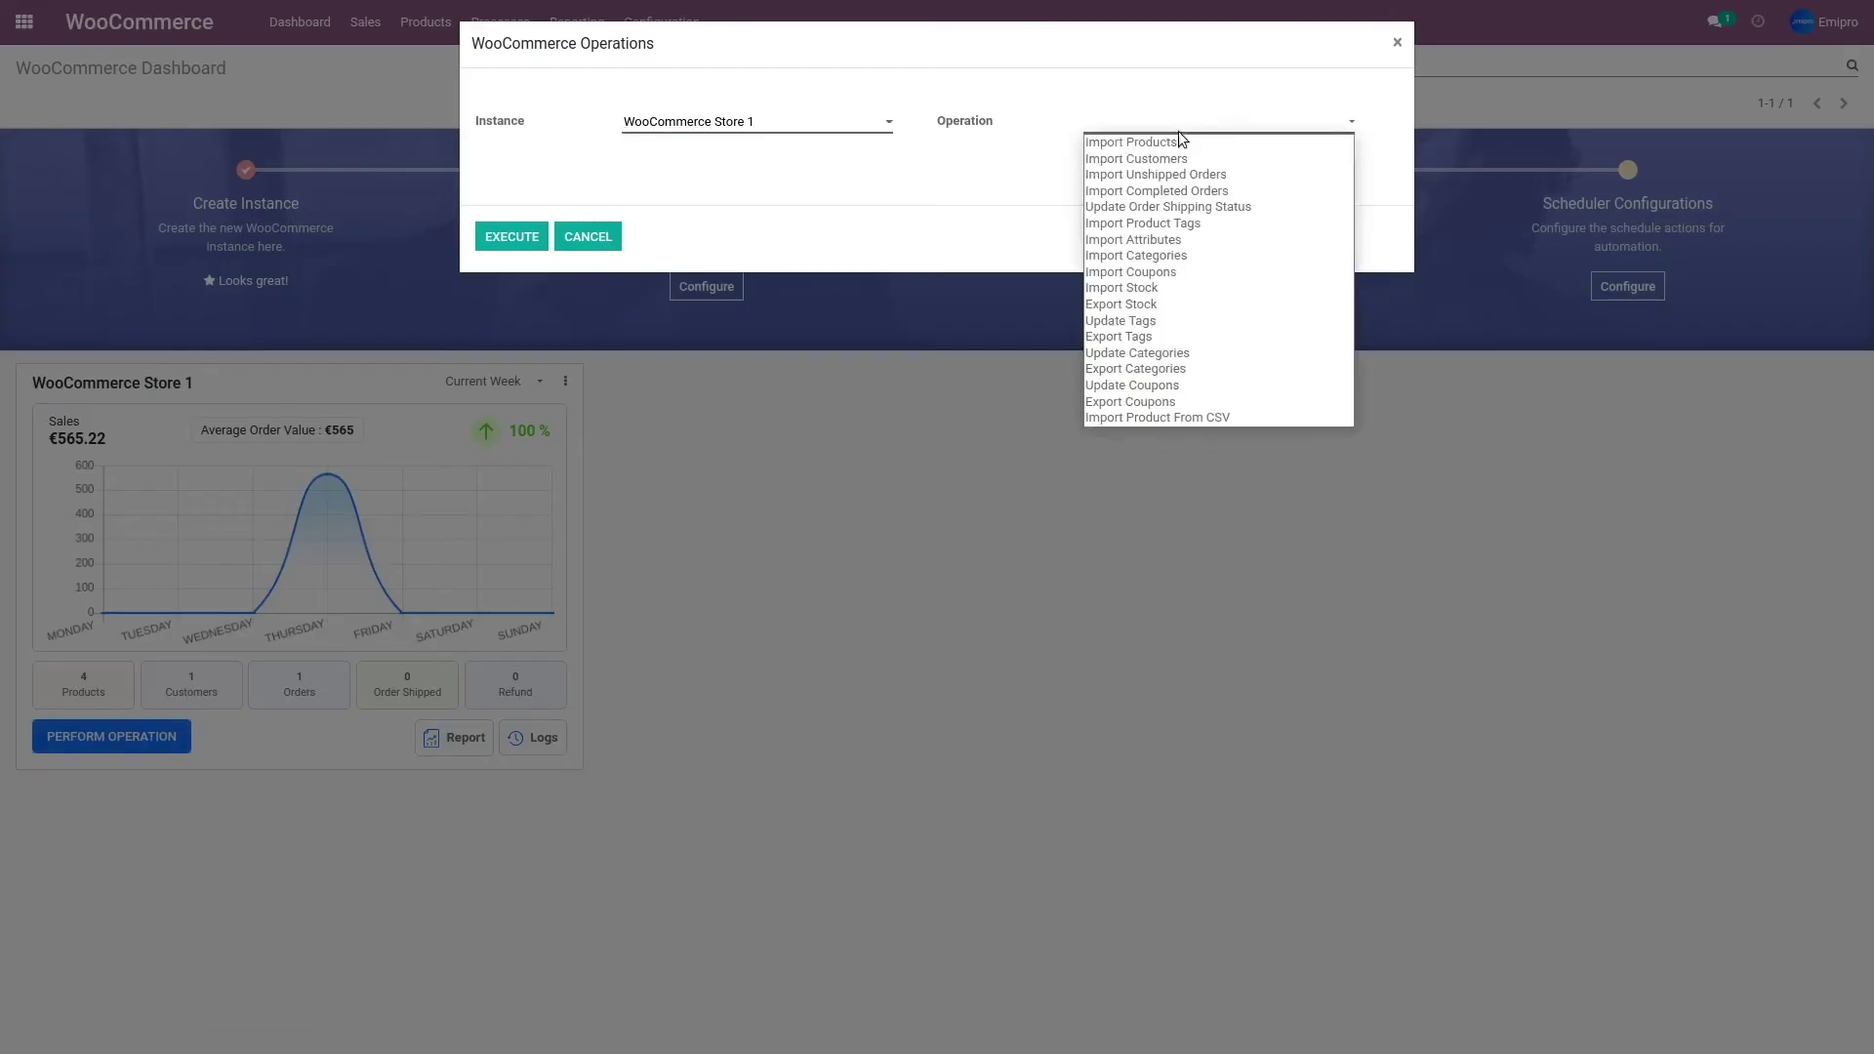
click(1174, 207)
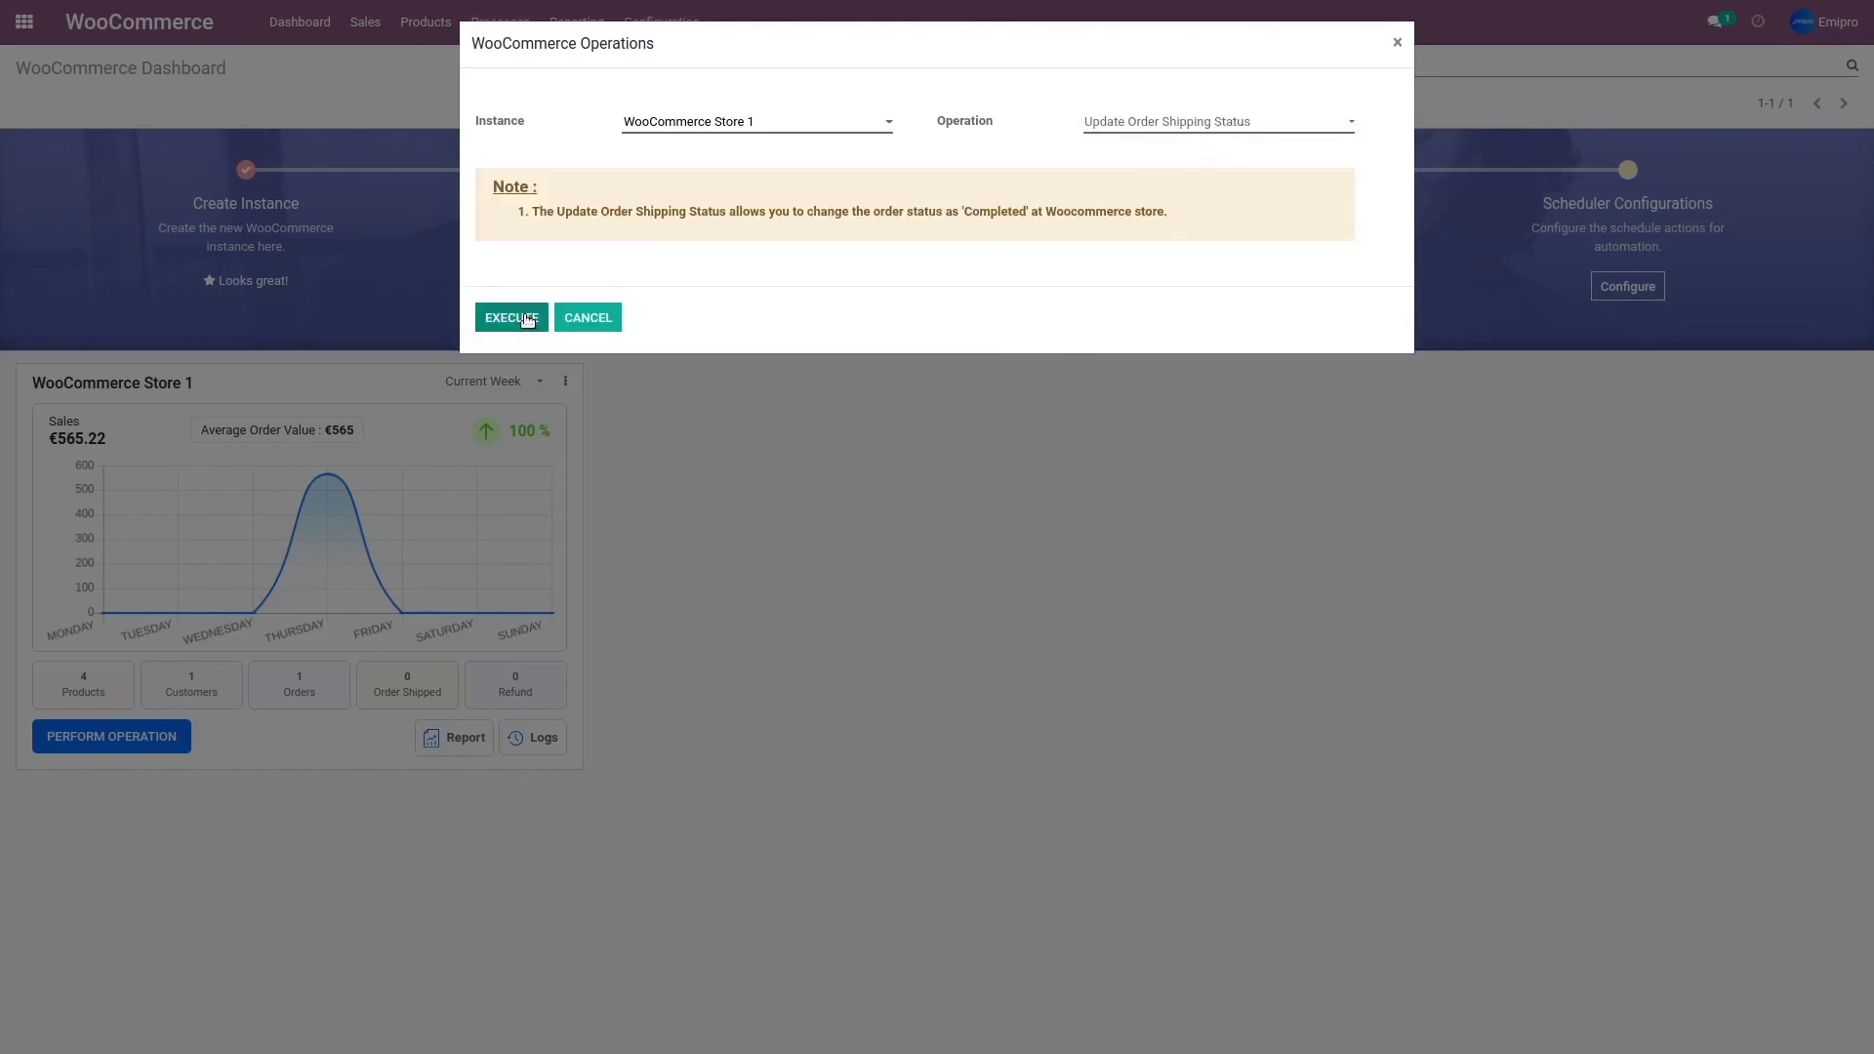
click(527, 319)
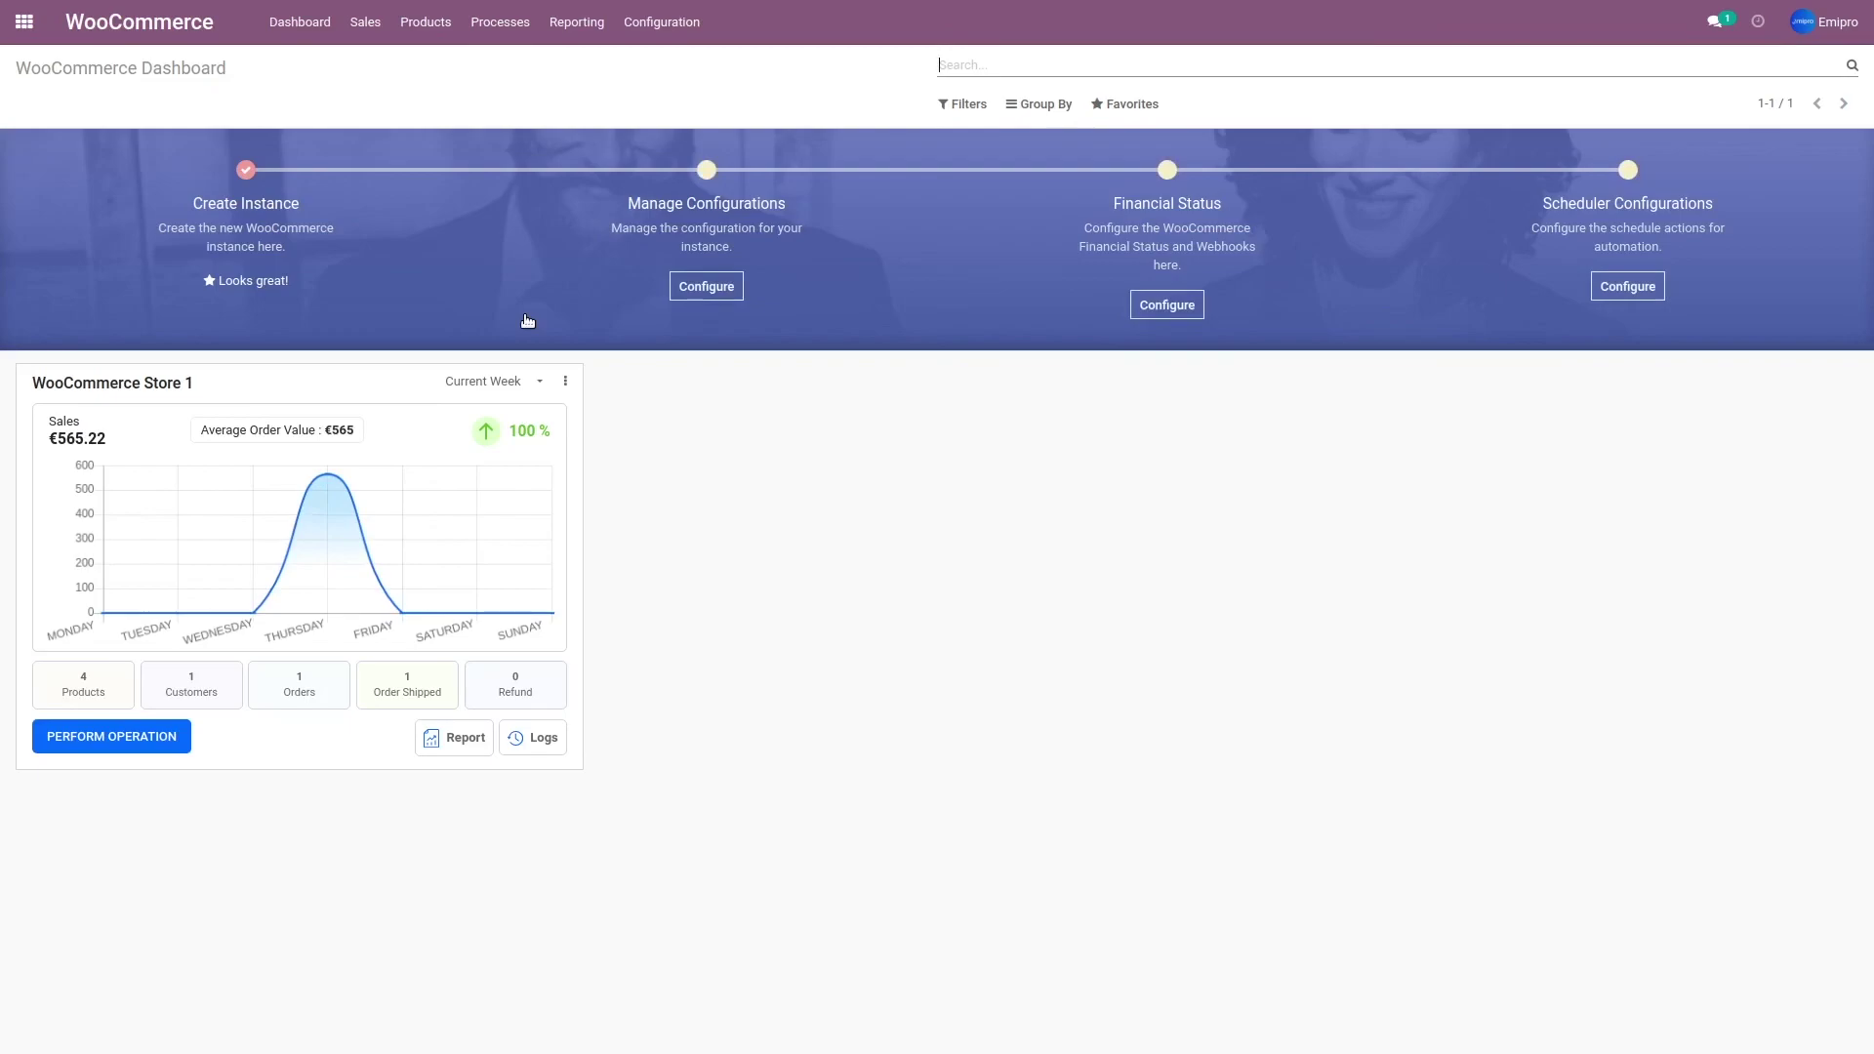
Switch to the WordPress admin, reload the orders list, and check the newest order's status and its latest note.
key(ctrl+Tab)
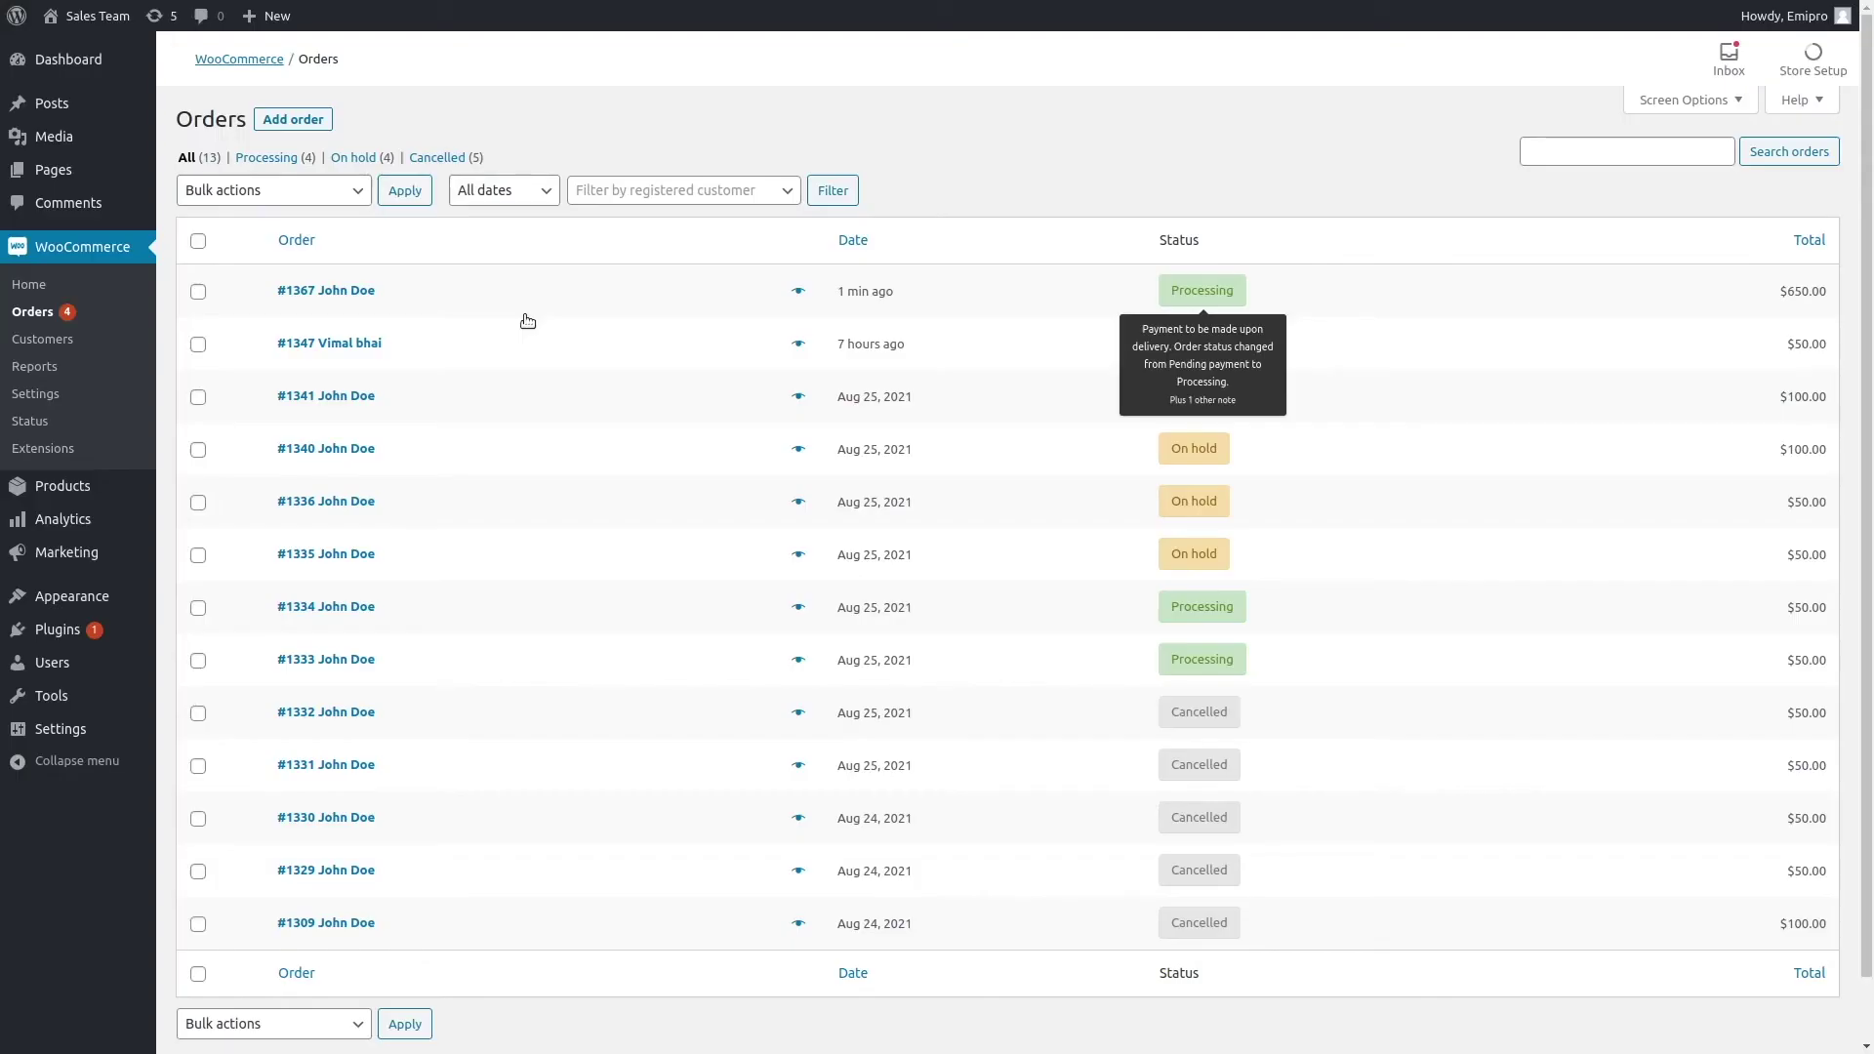
click(39, 312)
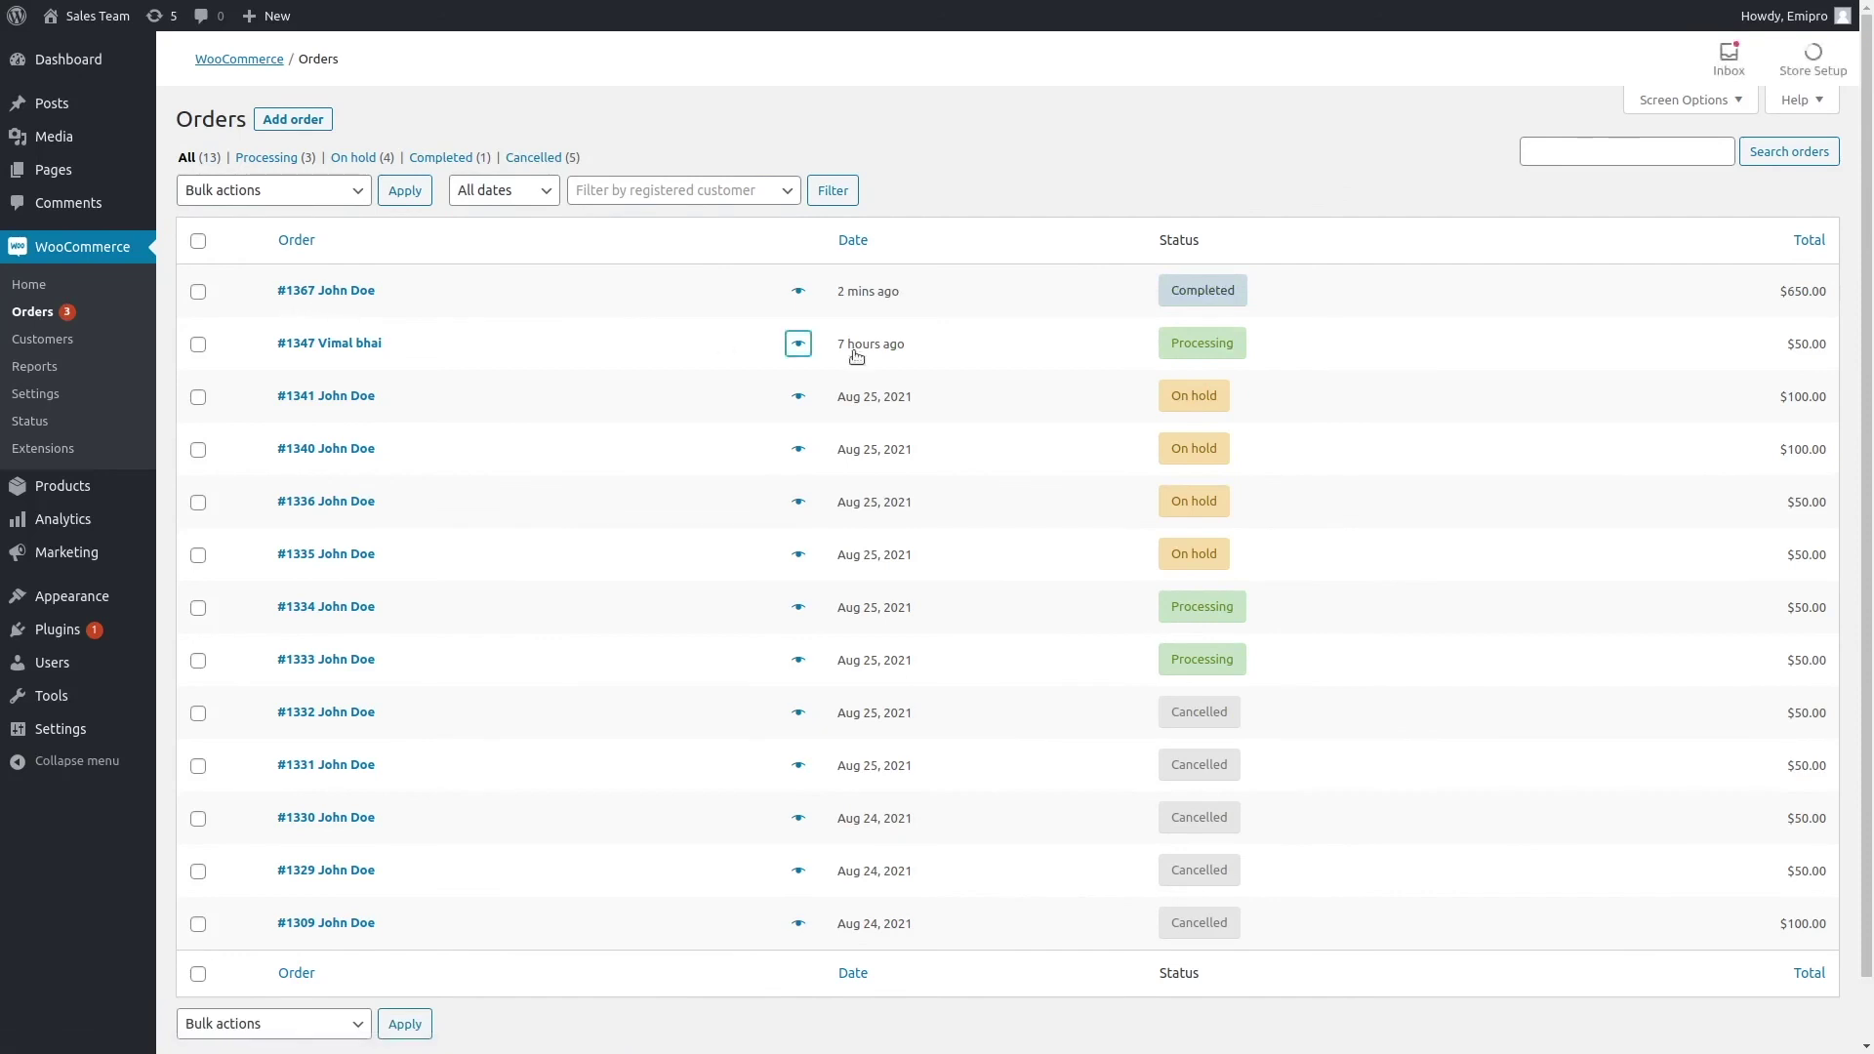
mouse_move(1197, 306)
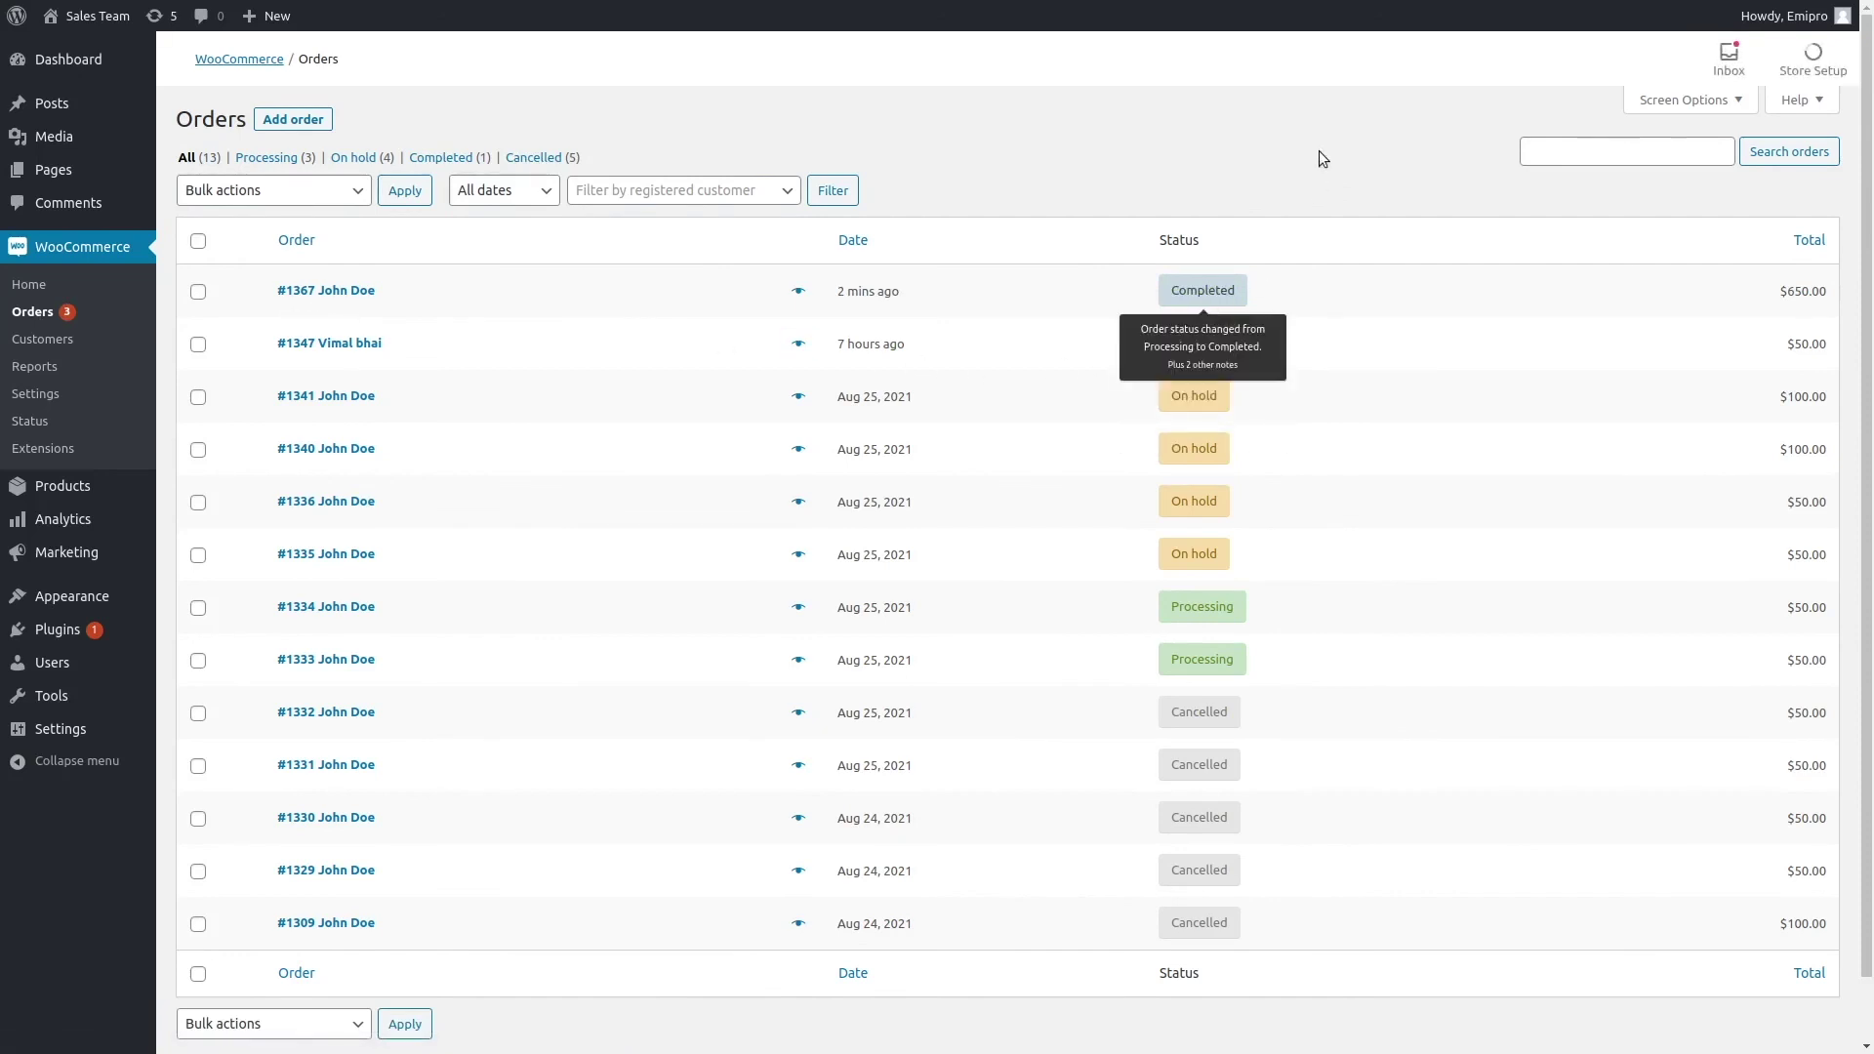
Switch to Odoo, open the WooCommerce Store 1 instance from the connector's instances, and open its scheduler configuration.
key(ctrl+Tab)
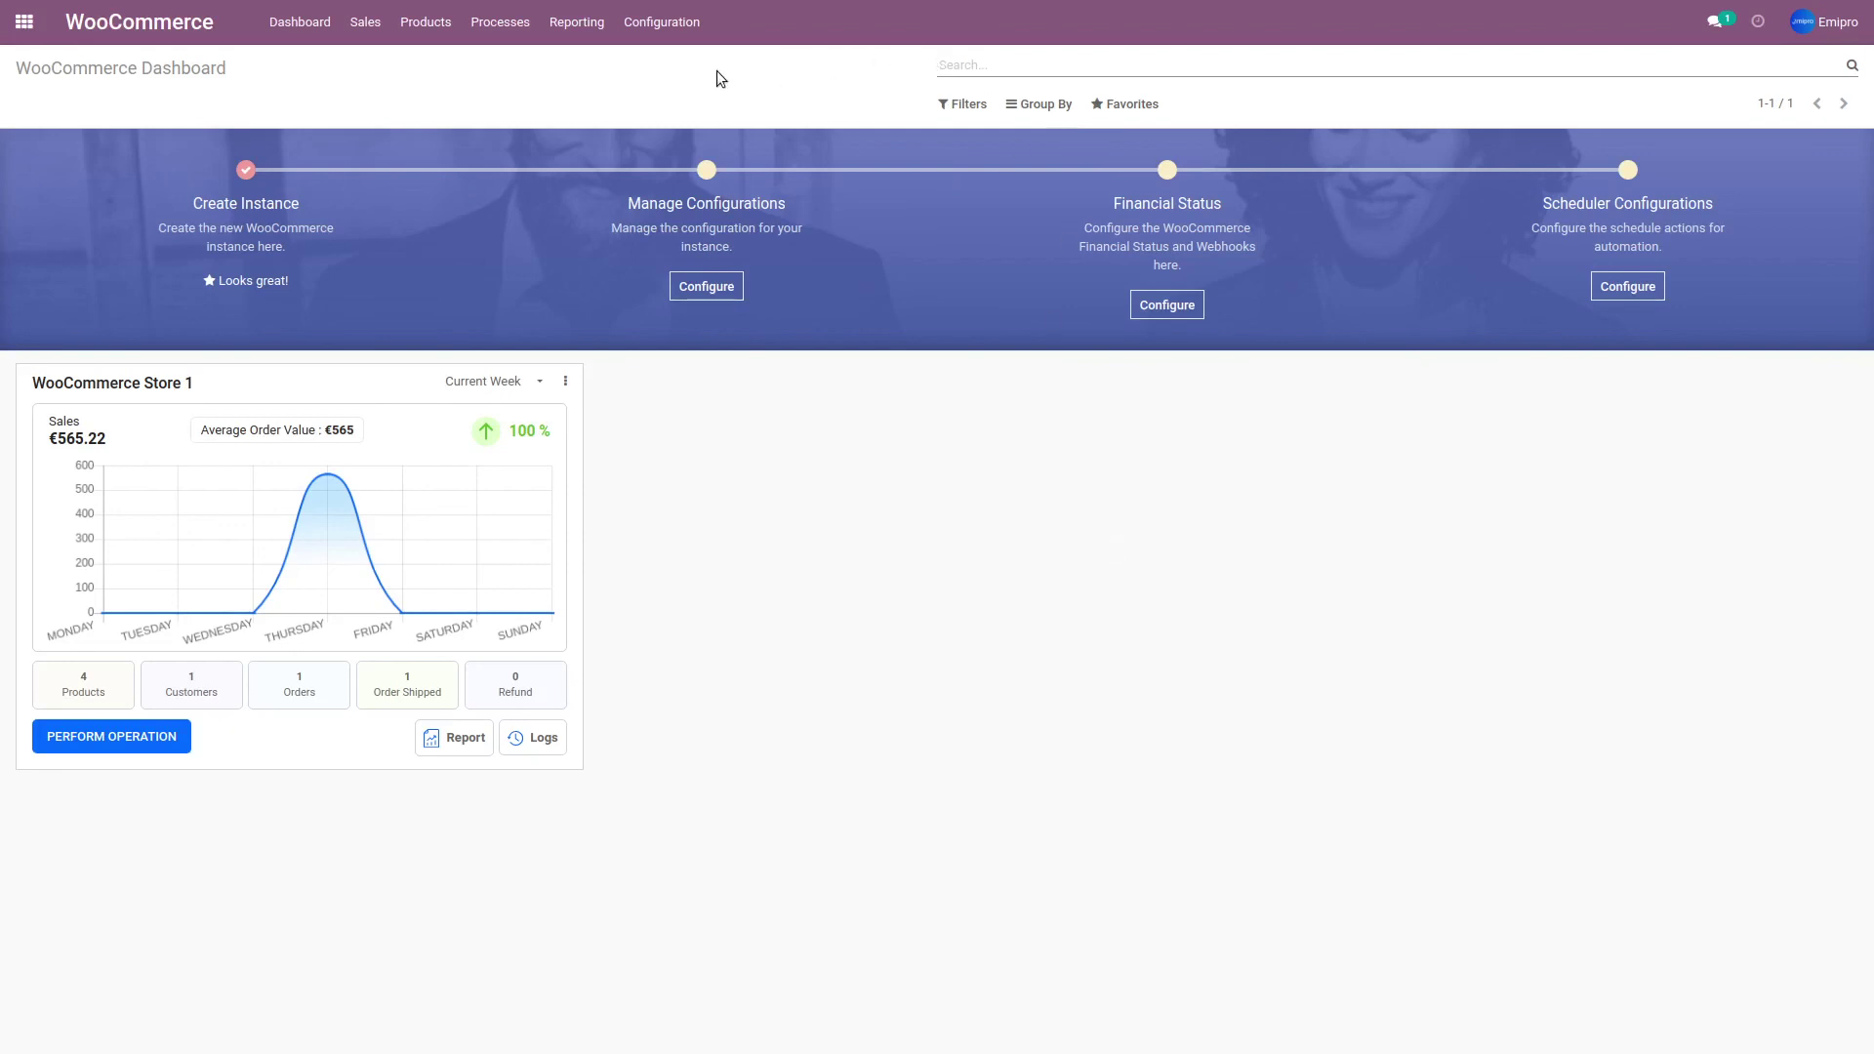
click(677, 29)
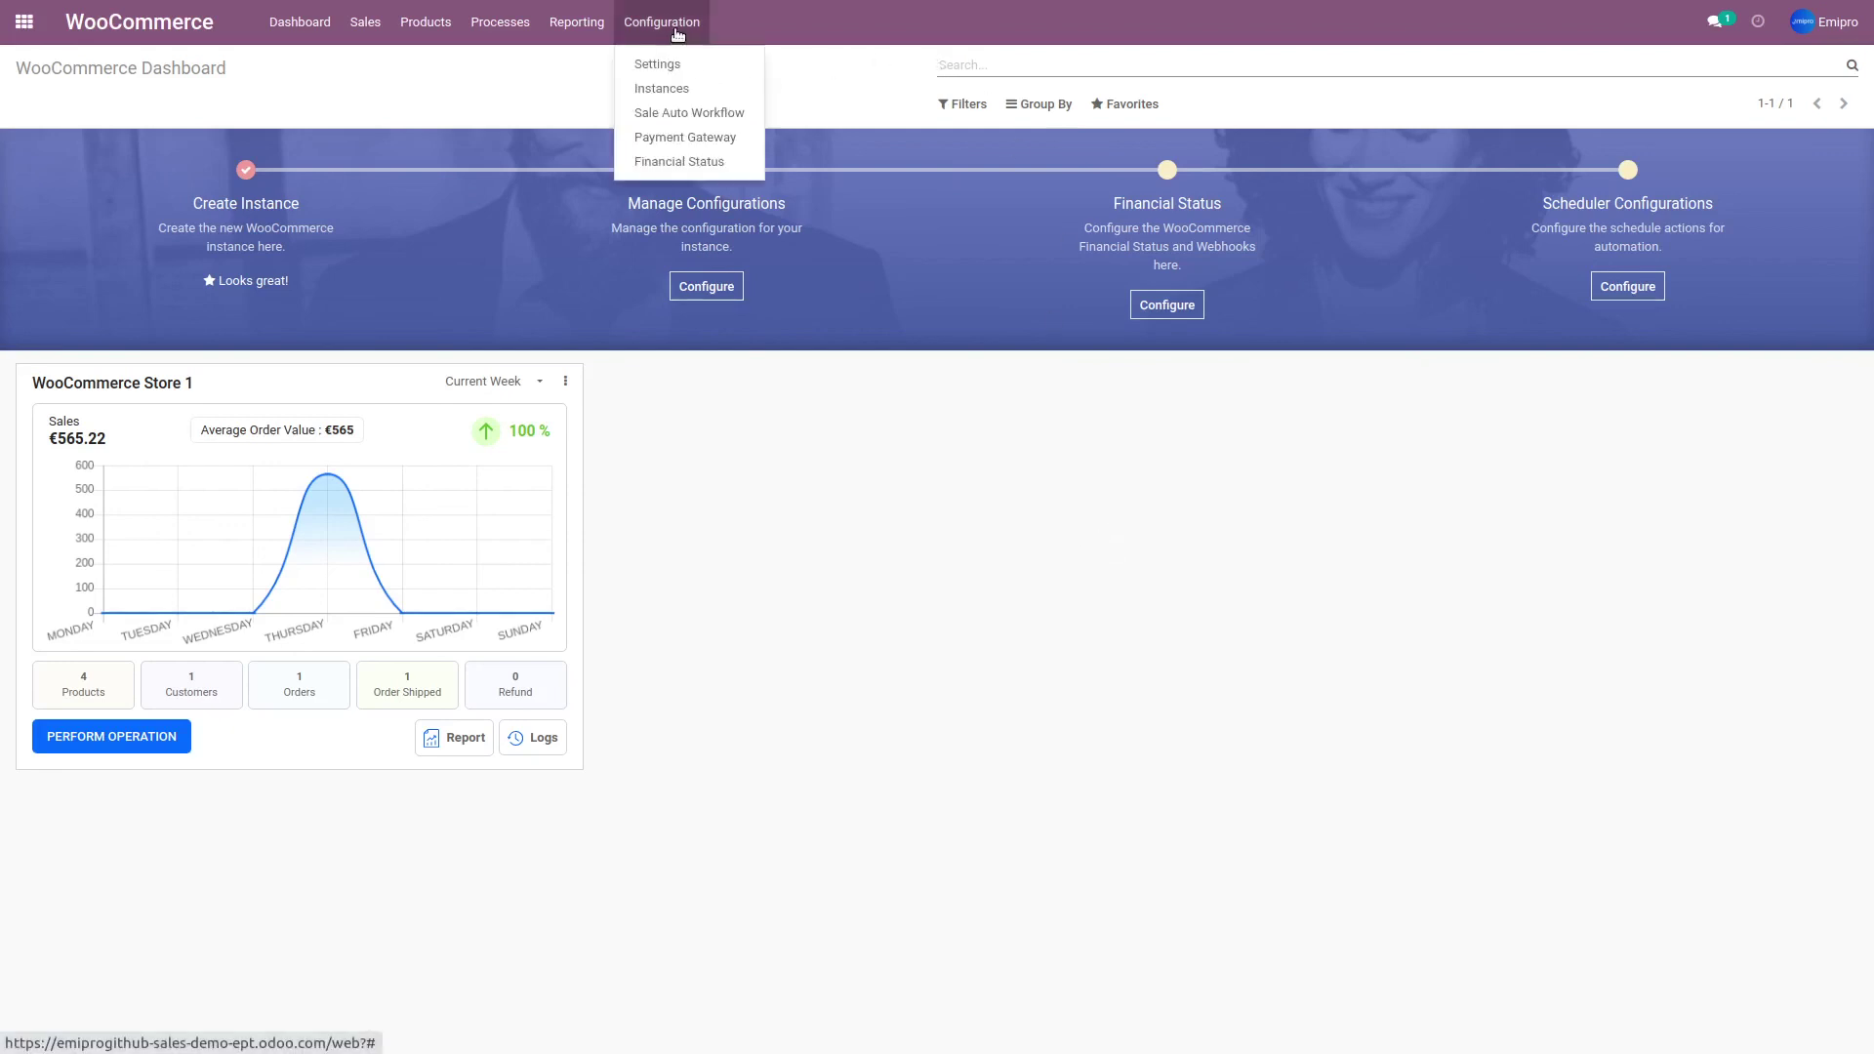
click(661, 63)
click(674, 88)
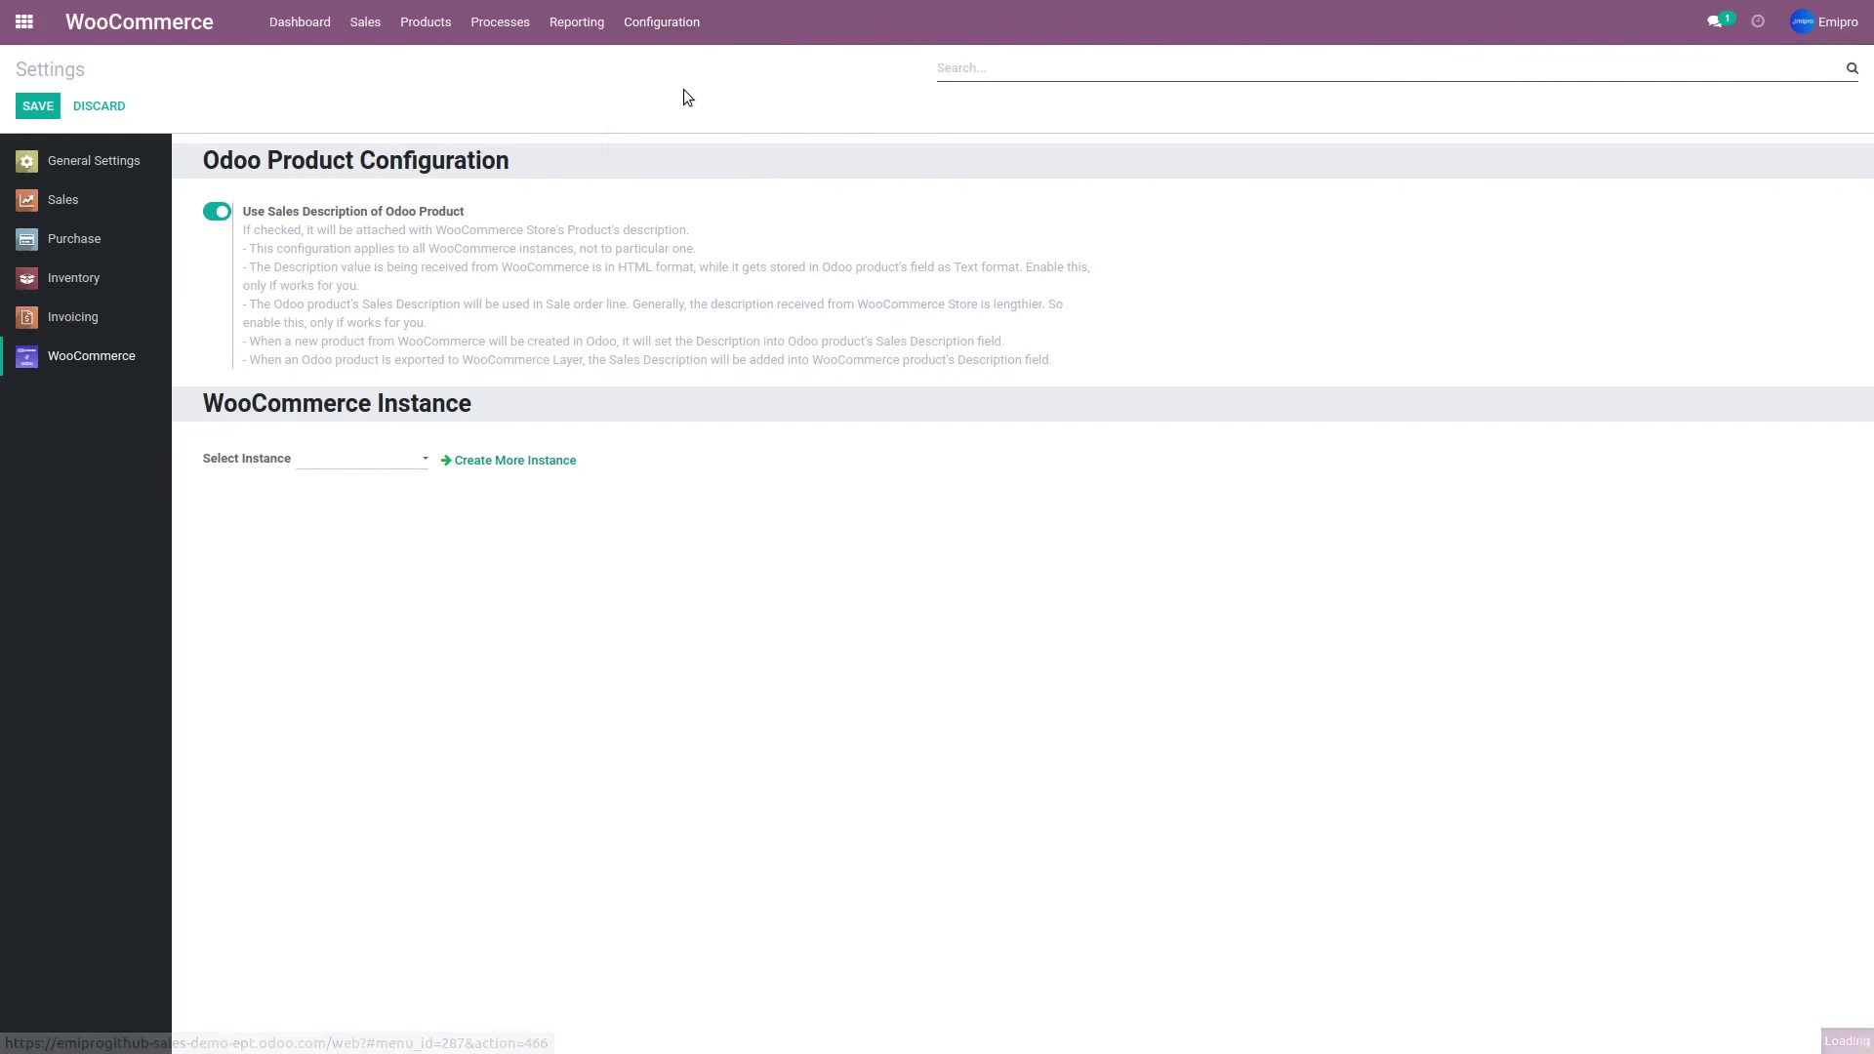
click(679, 200)
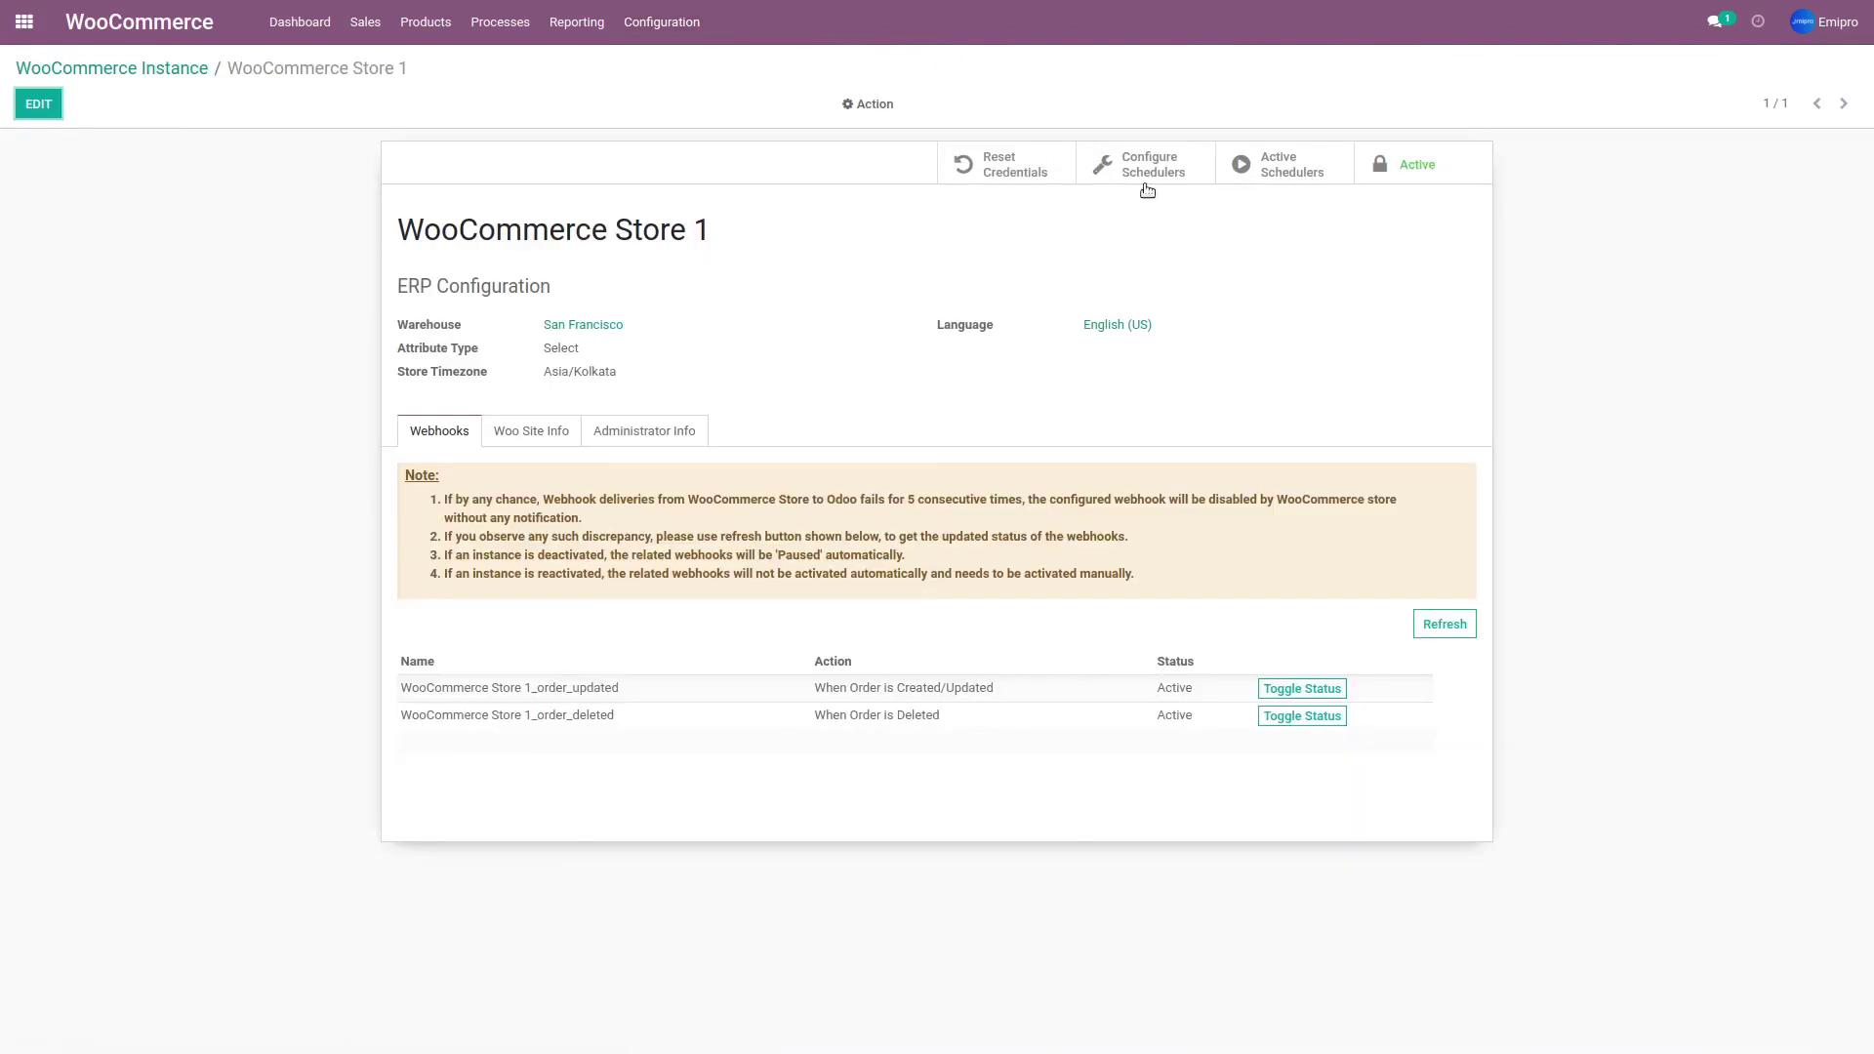
click(1151, 178)
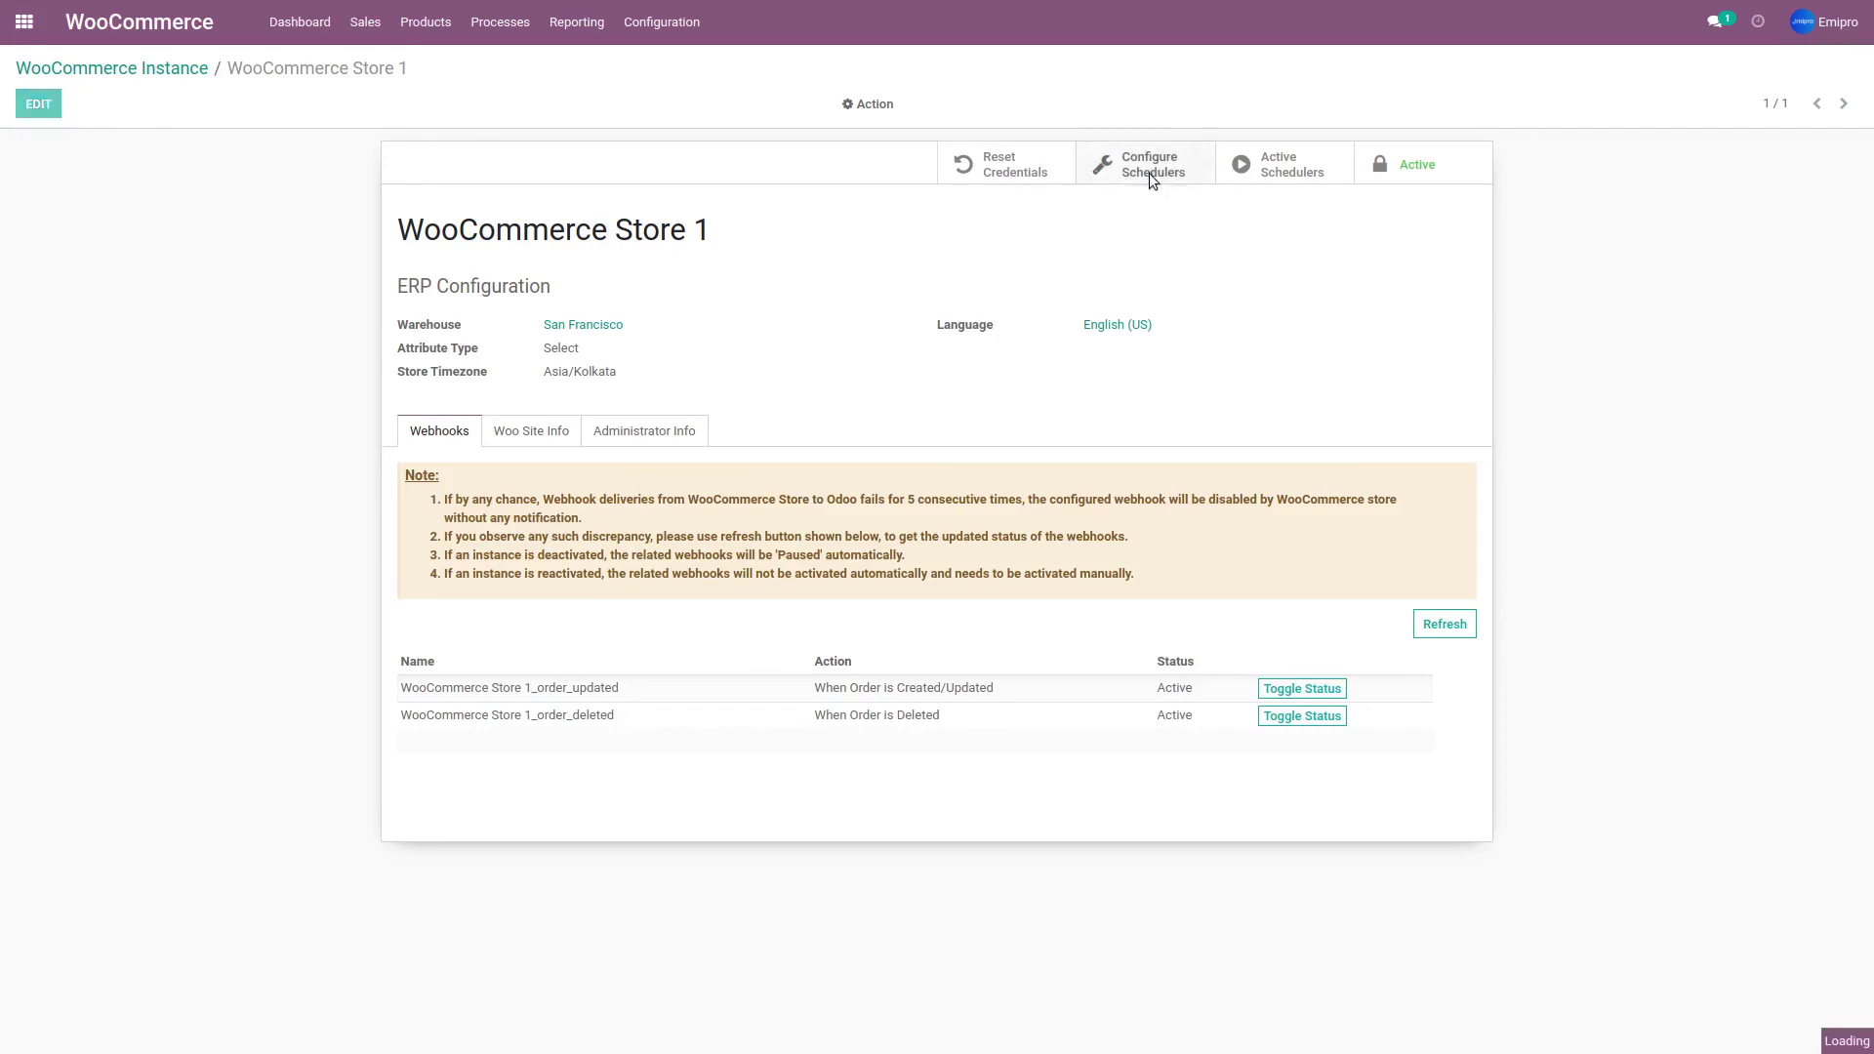